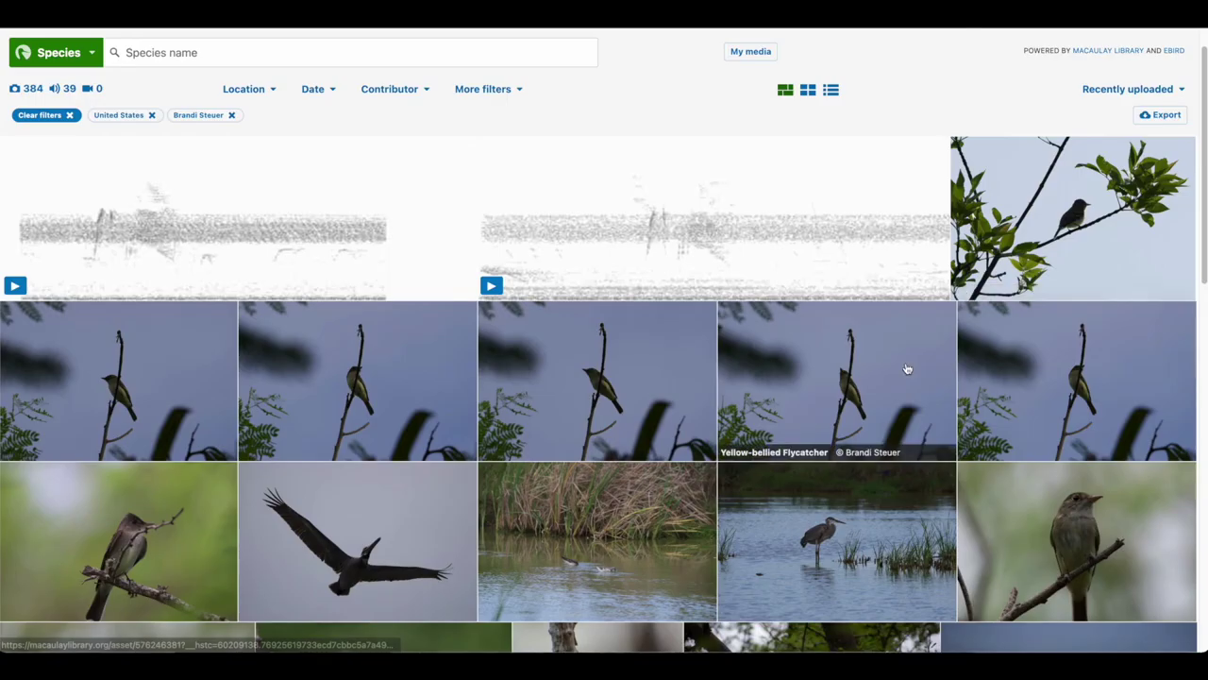
scroll(906, 368, "down", 5)
scroll(906, 368, "down", 1)
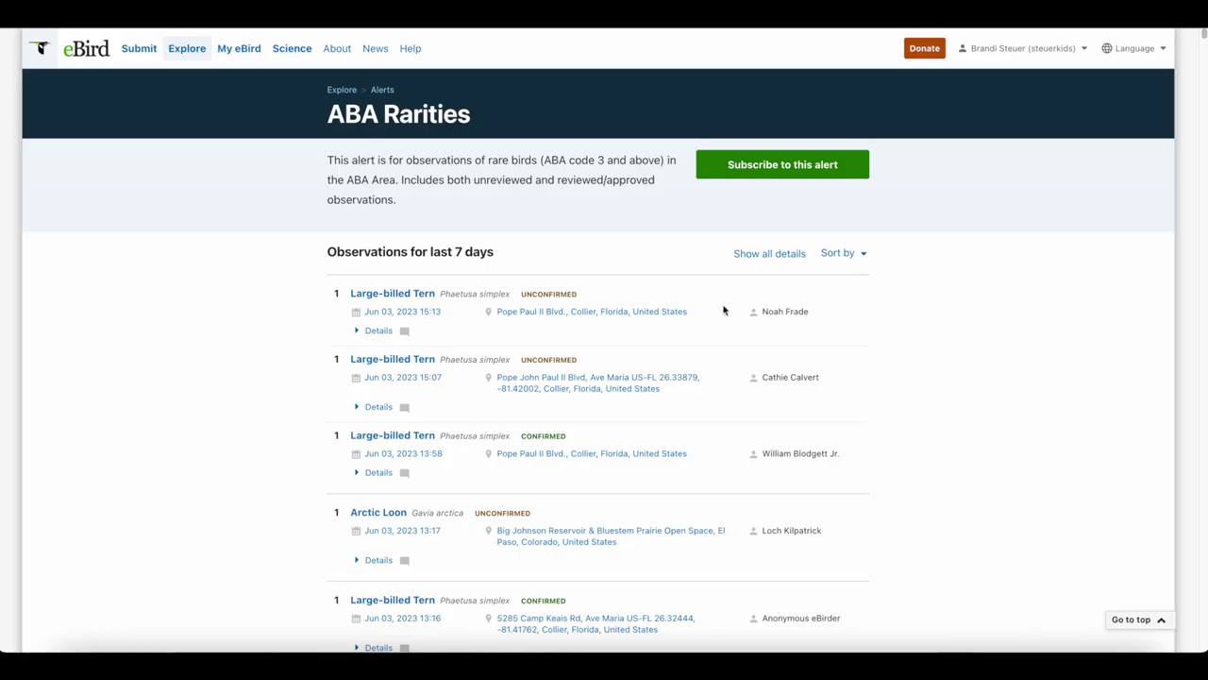
scroll(523, 313, "down", 15)
scroll(523, 312, "down", 5)
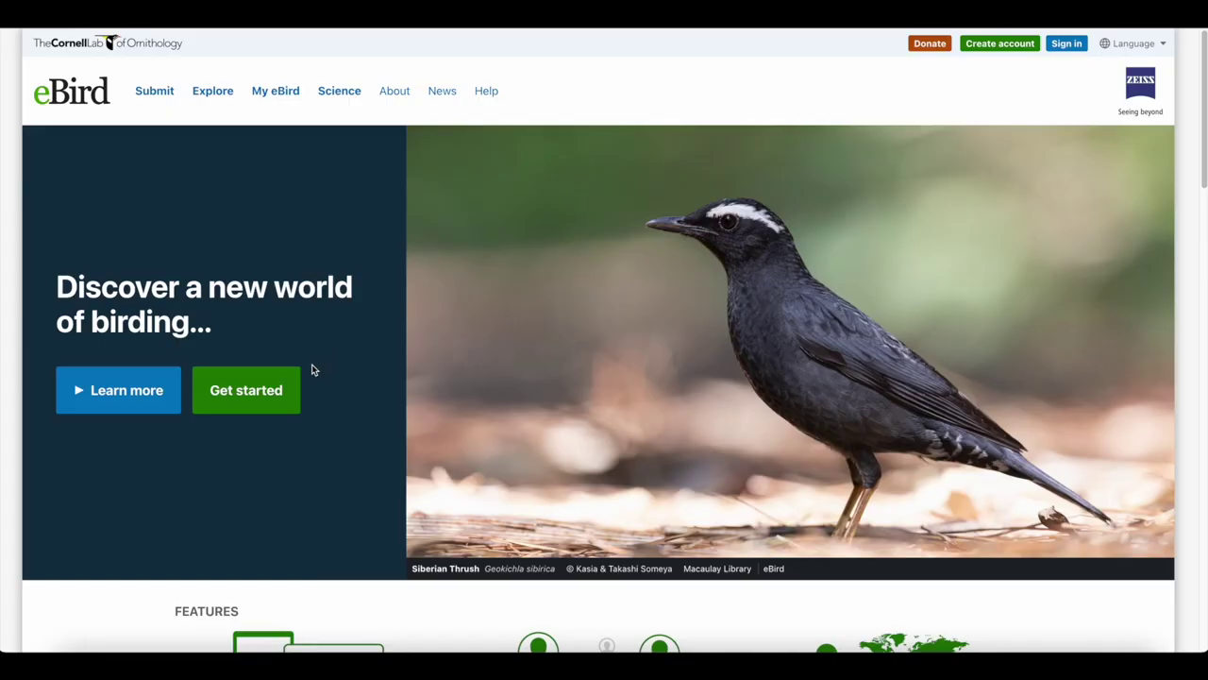
- Get started from the home page and sign in to the existing Cornell Lab account with the prefilled credentials
left_click(267, 401)
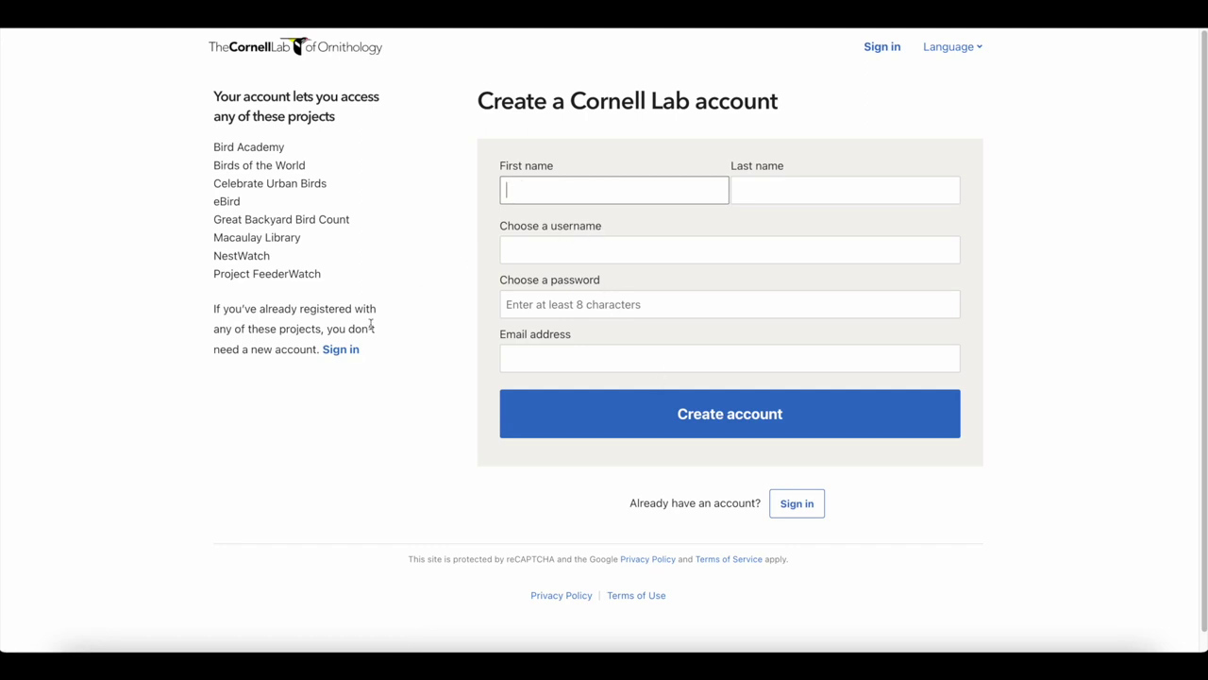
left_click(342, 350)
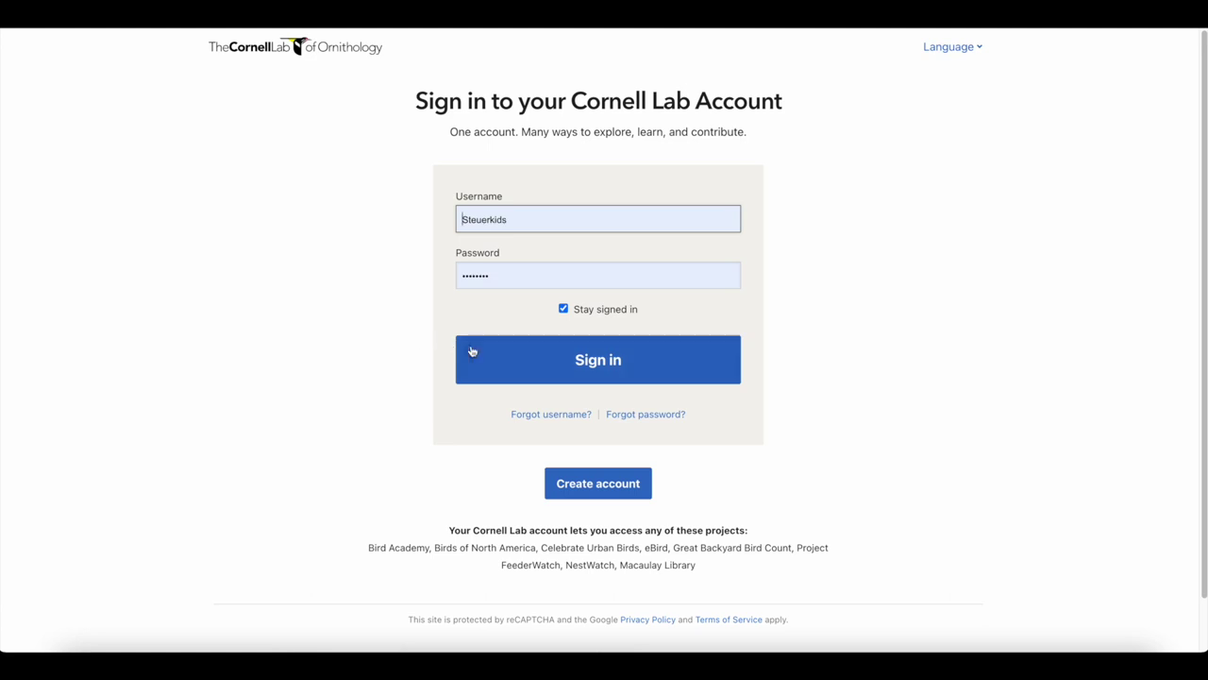
left_click(497, 367)
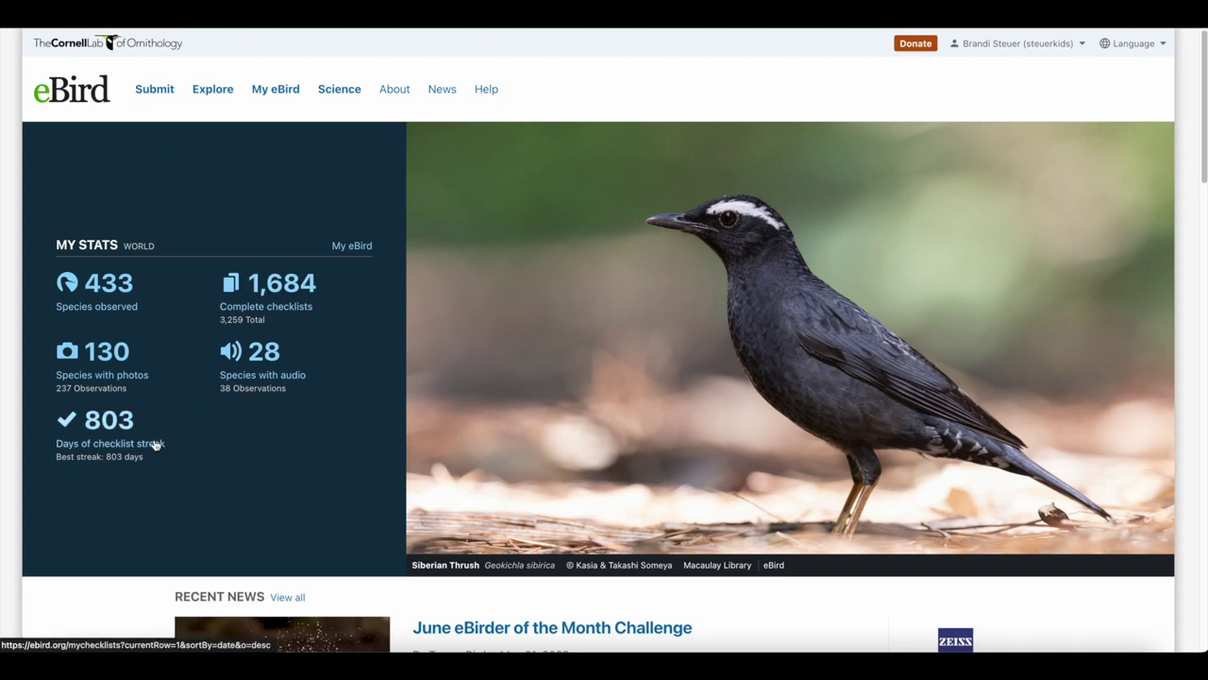
- Open the complete checklists from the home page statistics and look through the list of submitted checklists
left_click(266, 306)
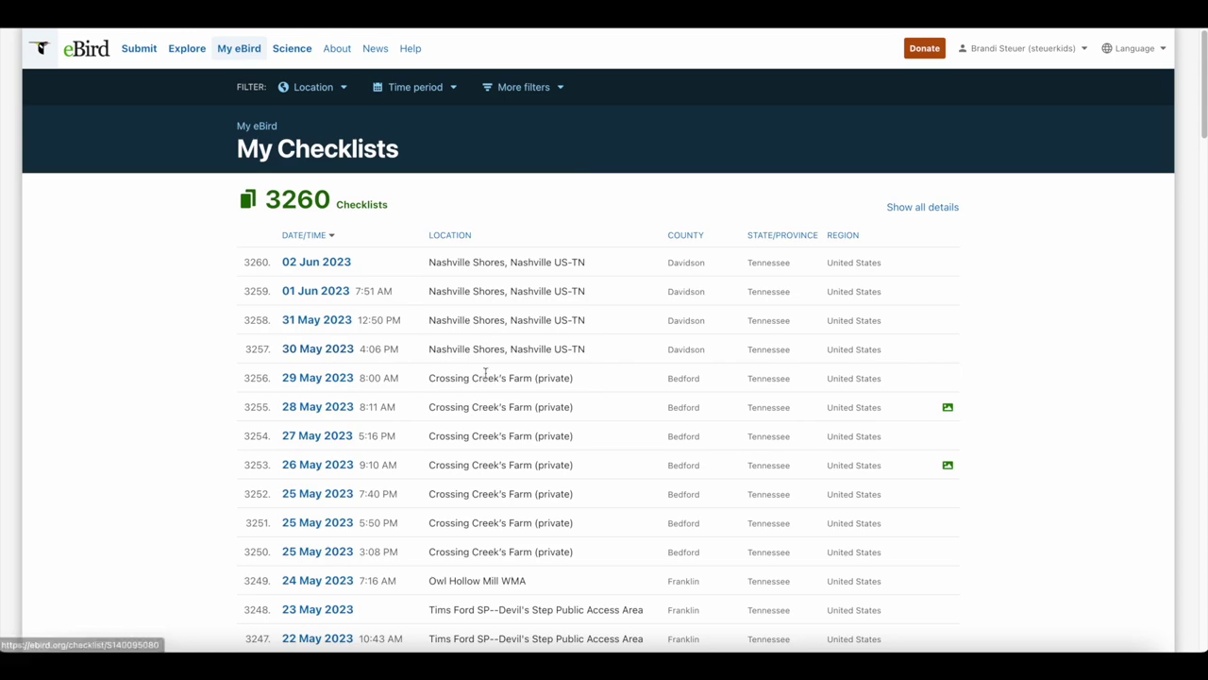
scroll(485, 373, "down", 20)
scroll(485, 373, "down", 5)
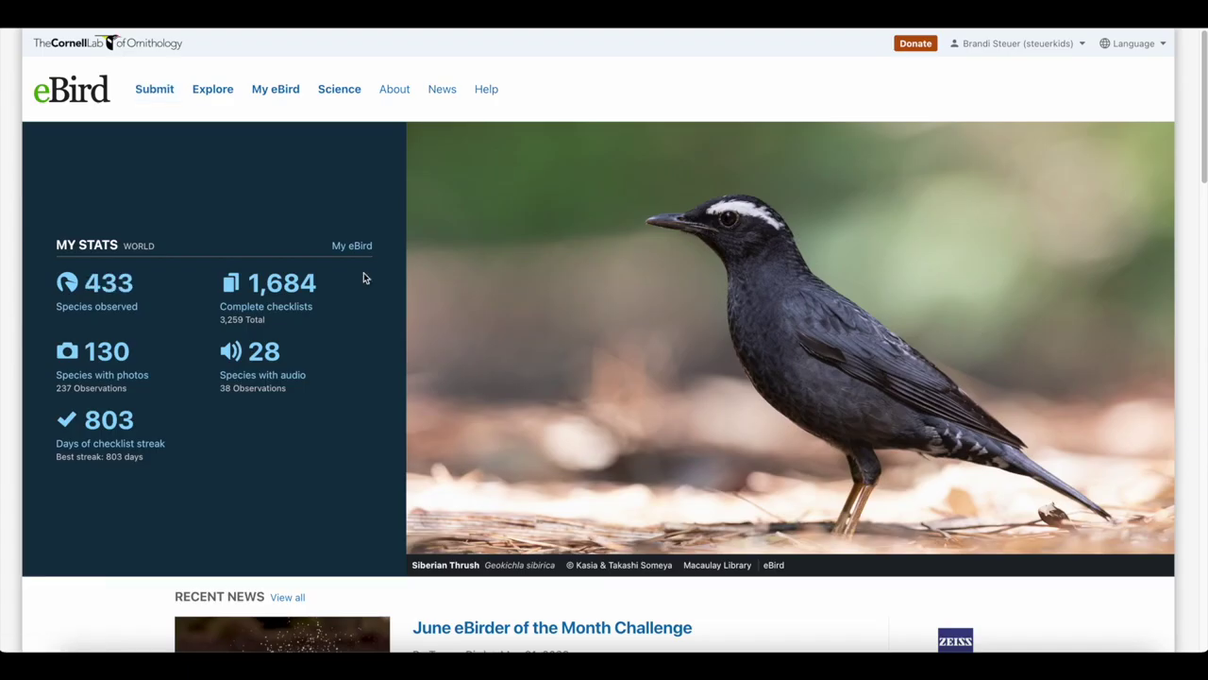
- Start submitting a new checklist and look through the saved personal locations without choosing one
left_click(147, 98)
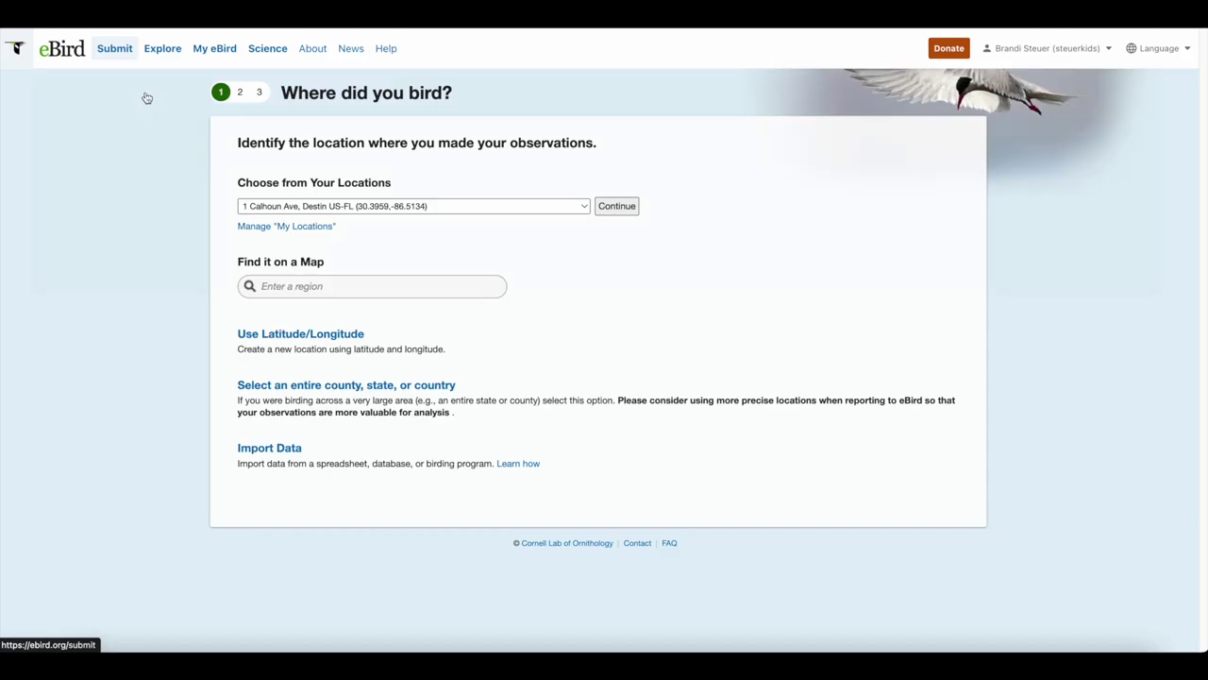
left_click(290, 209)
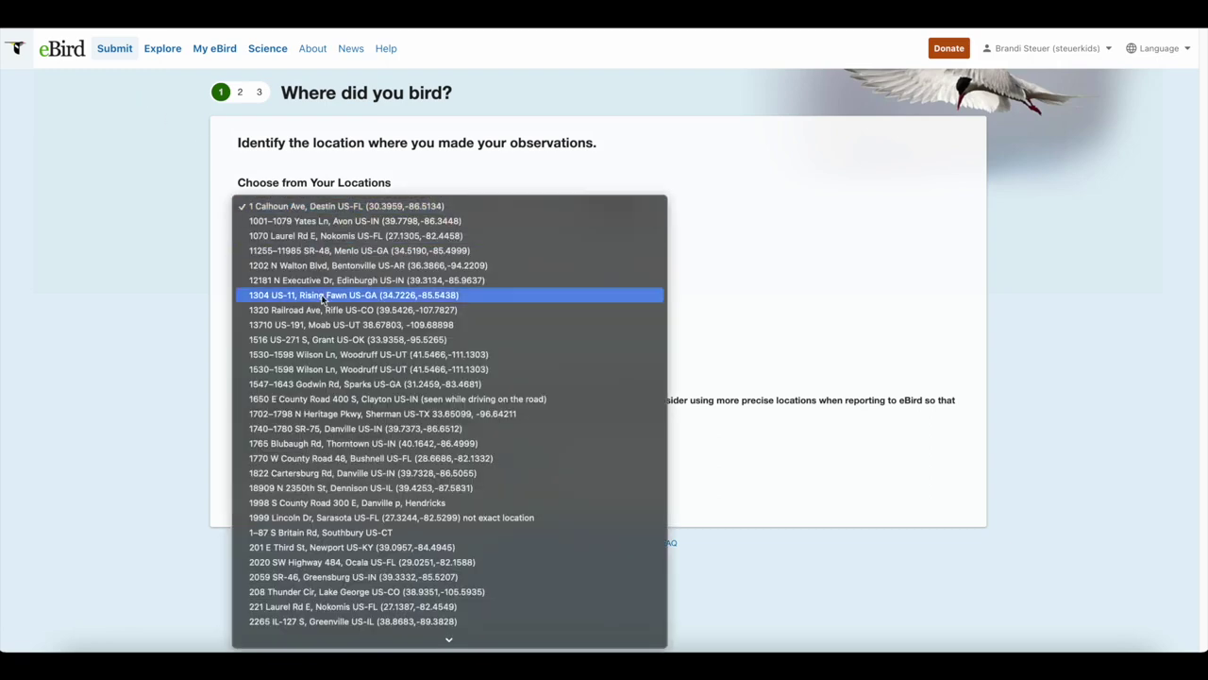
scroll(356, 412, "down", 20)
scroll(356, 411, "down", 20)
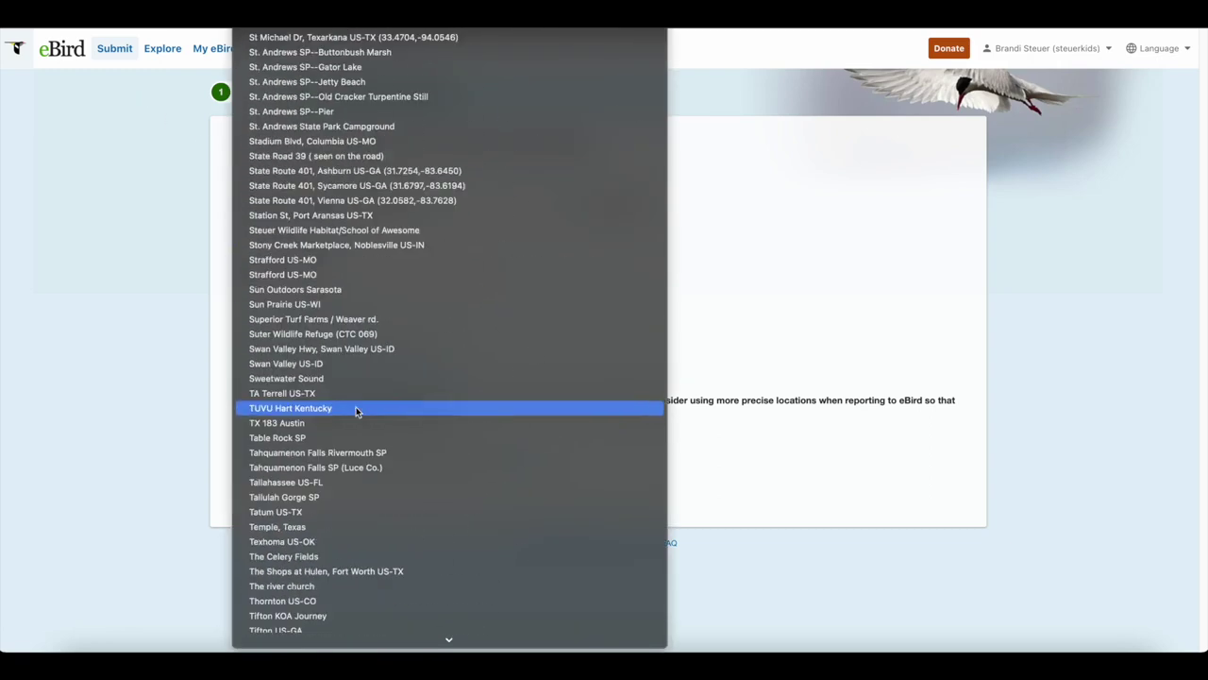
scroll(562, 295, "up", 8)
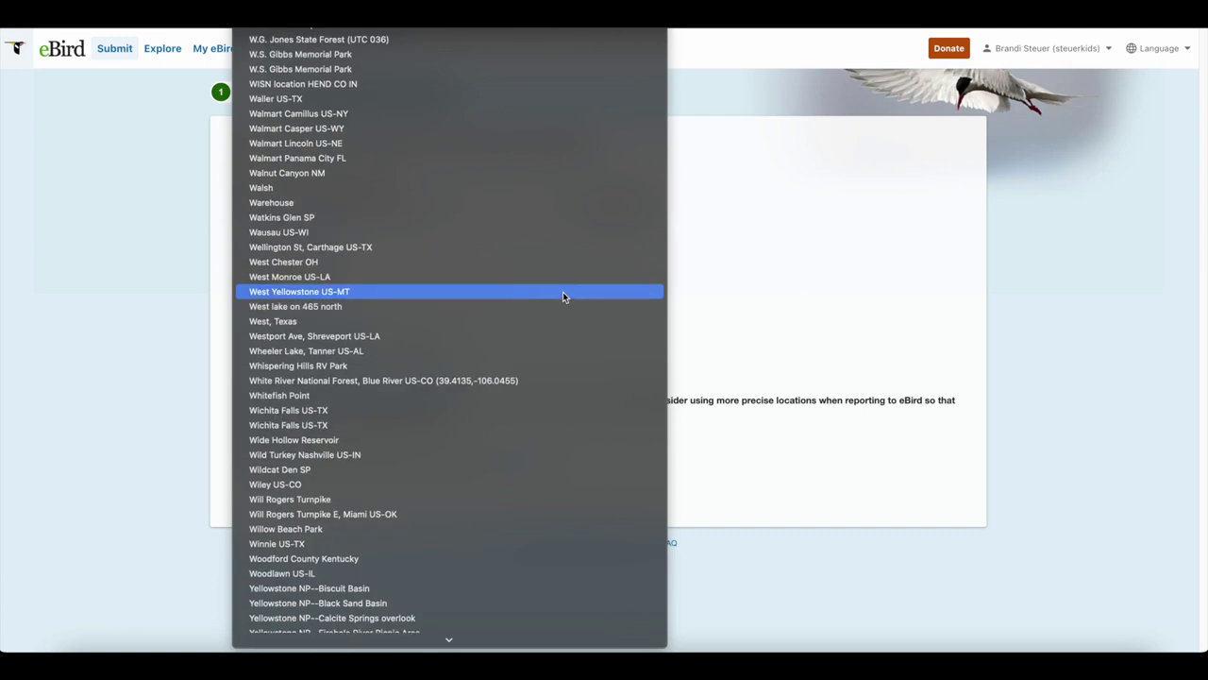
left_click(719, 281)
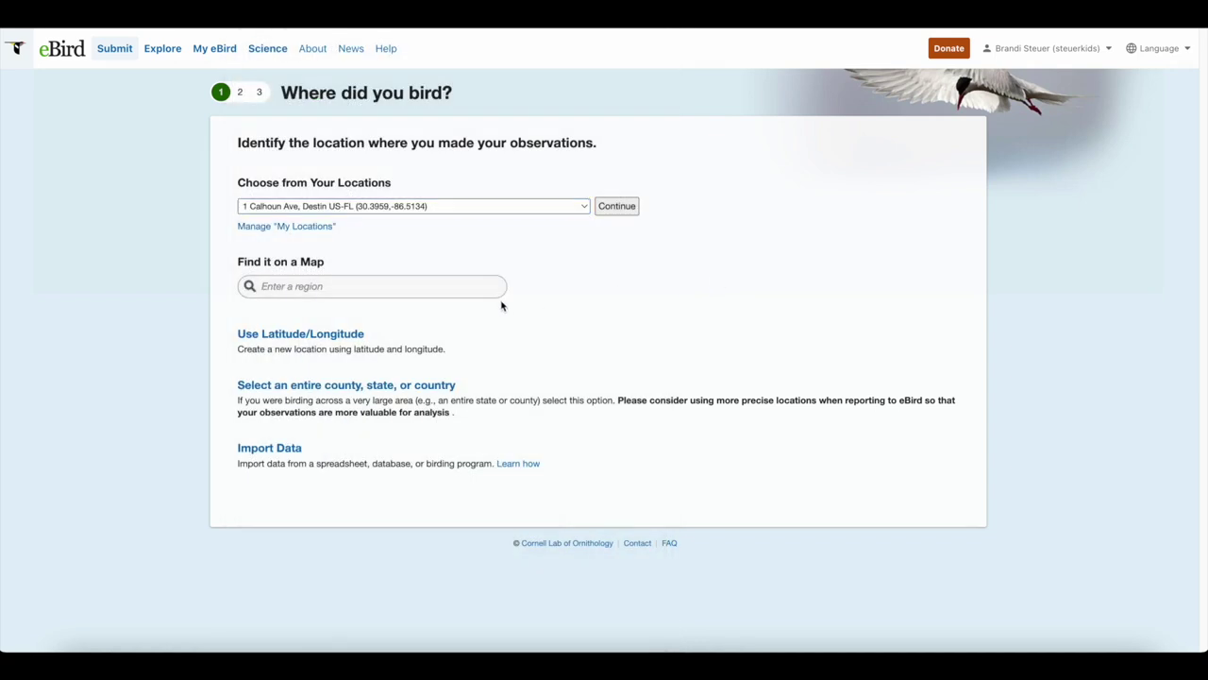
- Find Dallas, Texas, United States (US) on the map of birding locations
left_click(465, 289)
type("dallas, texas")
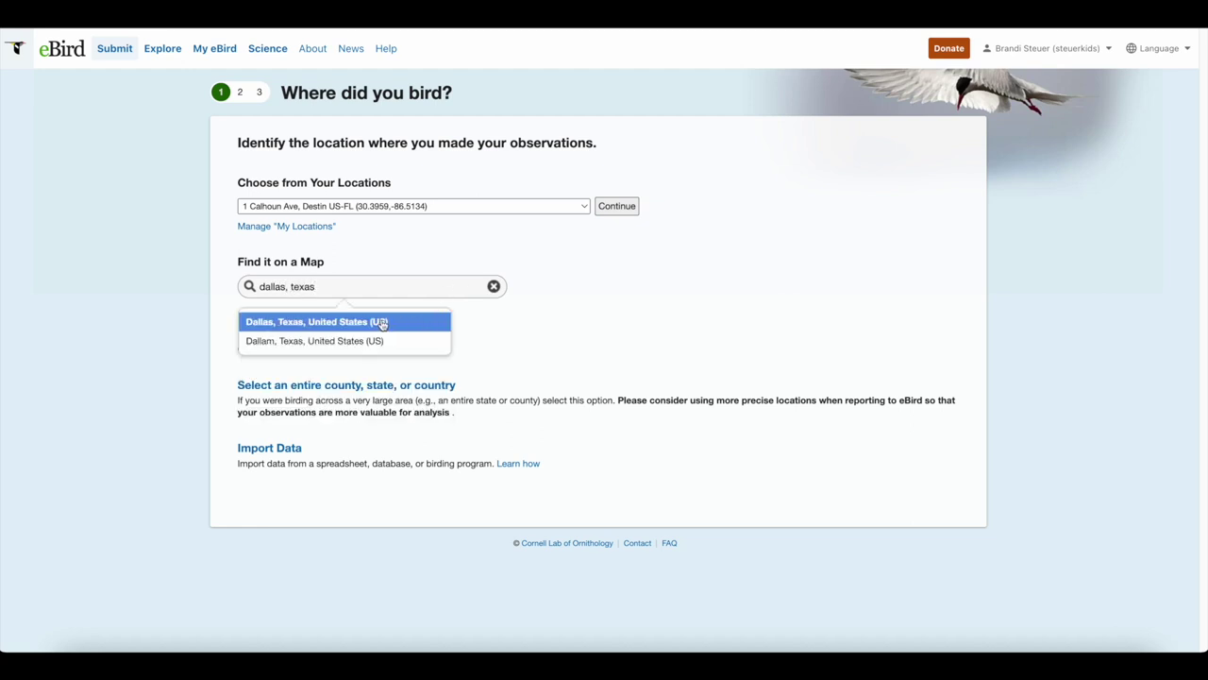
left_click(382, 322)
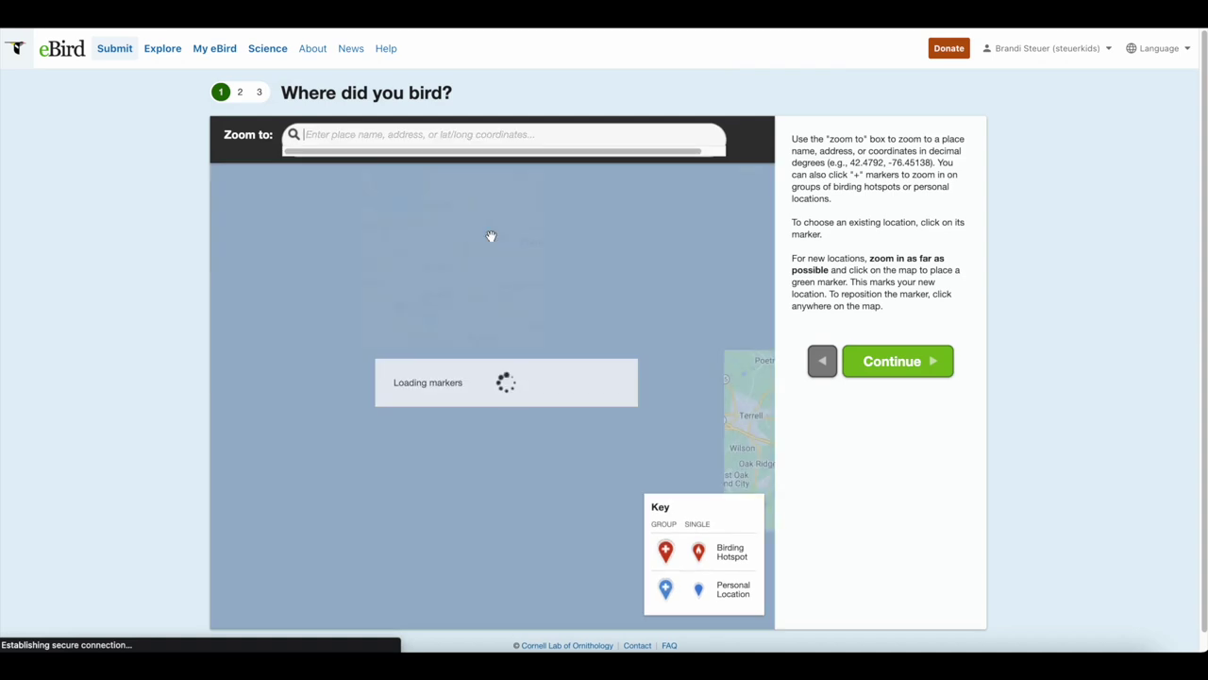
double_click(482, 368)
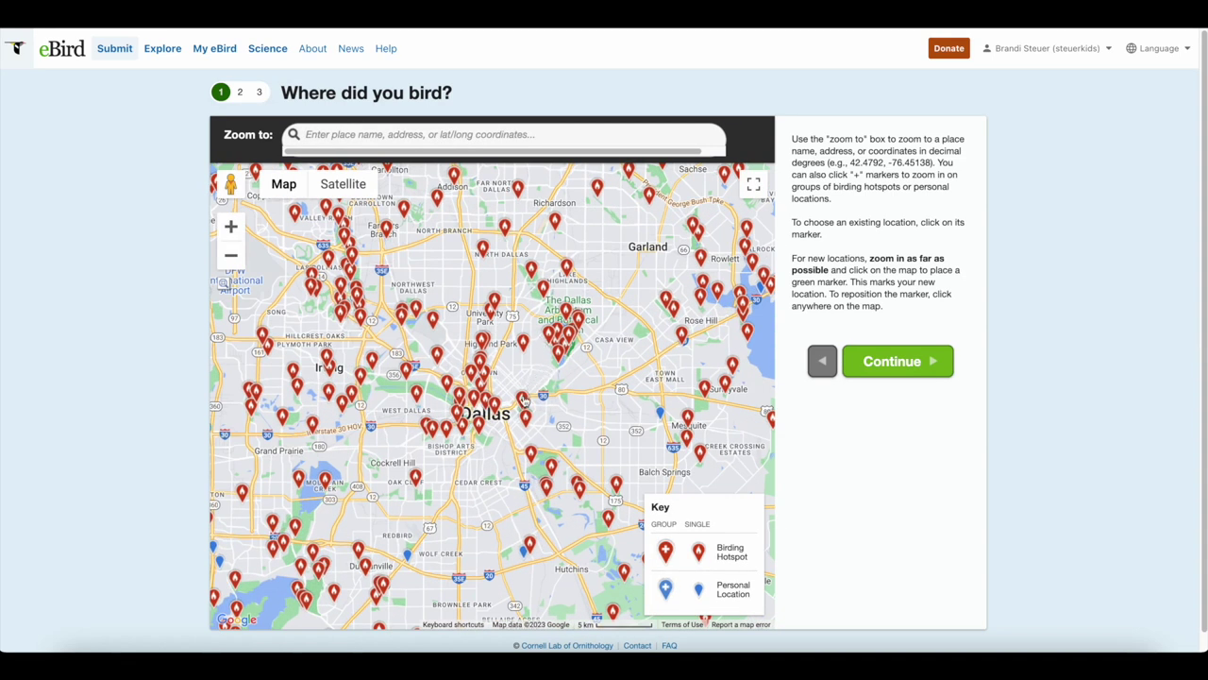
- Try several existing markers around Dallas, including Leonhardt Lagoon Nature Walk, Bachman Lake Park and the personal location Mesquite US-TX
left_click(524, 400)
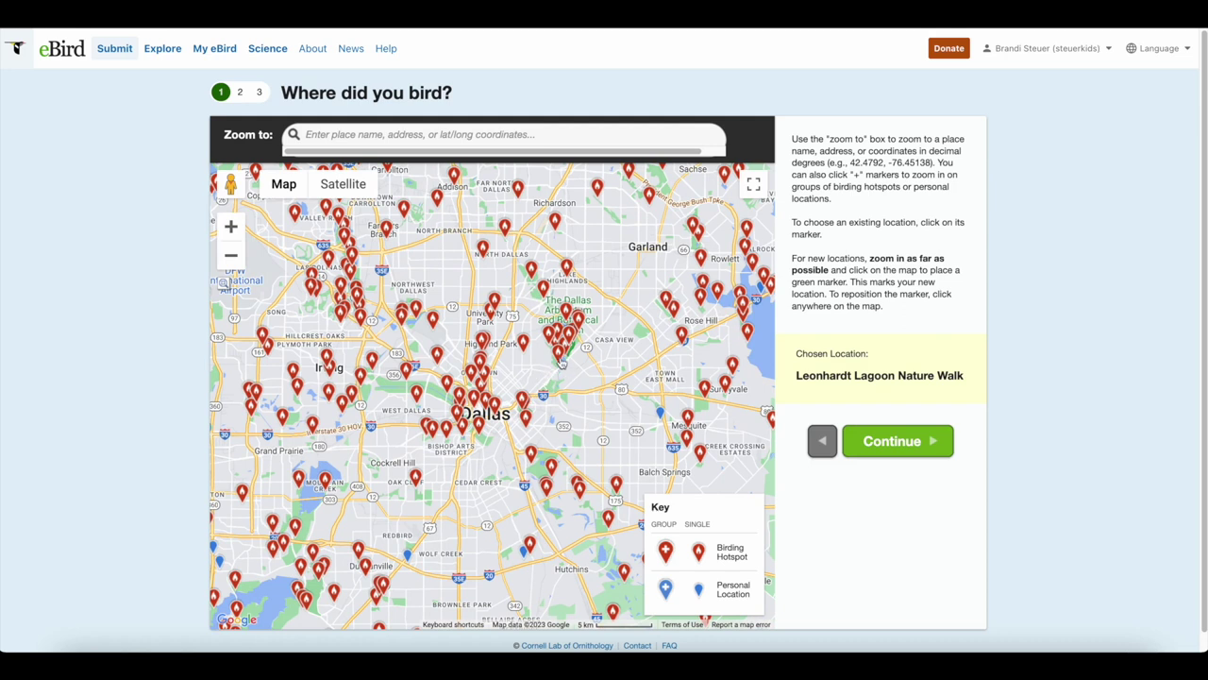
left_click(559, 357)
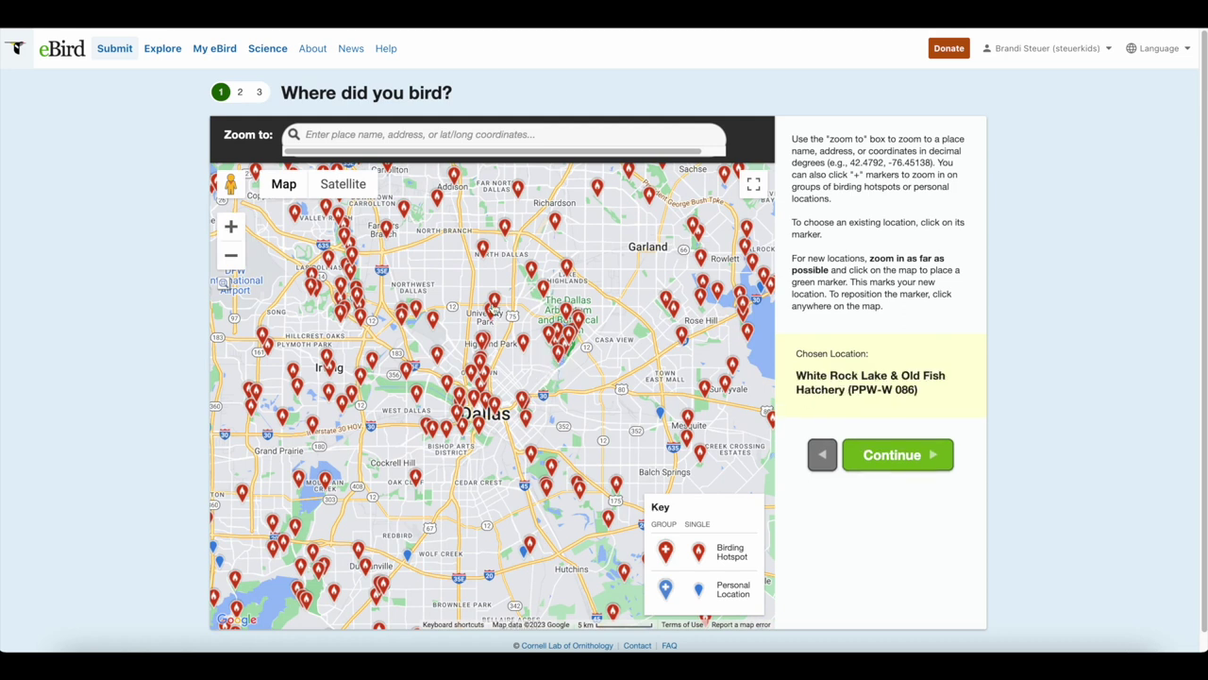
left_click(494, 302)
left_click(415, 313)
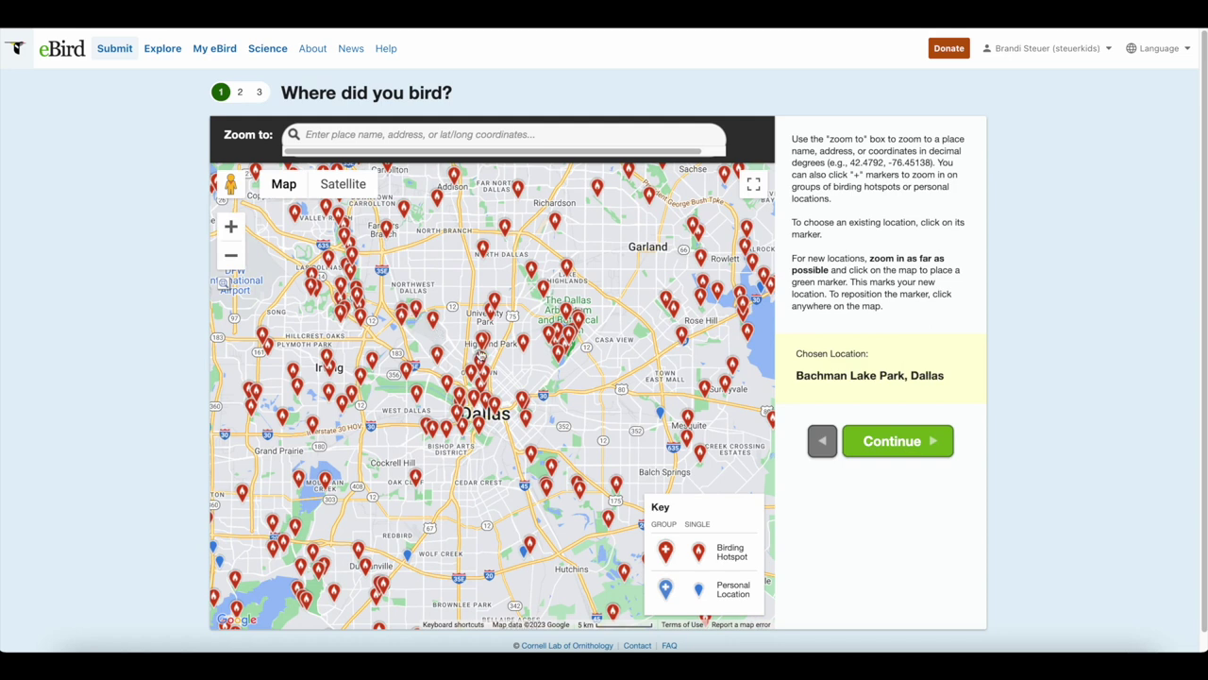
left_click(661, 415)
left_click(661, 419)
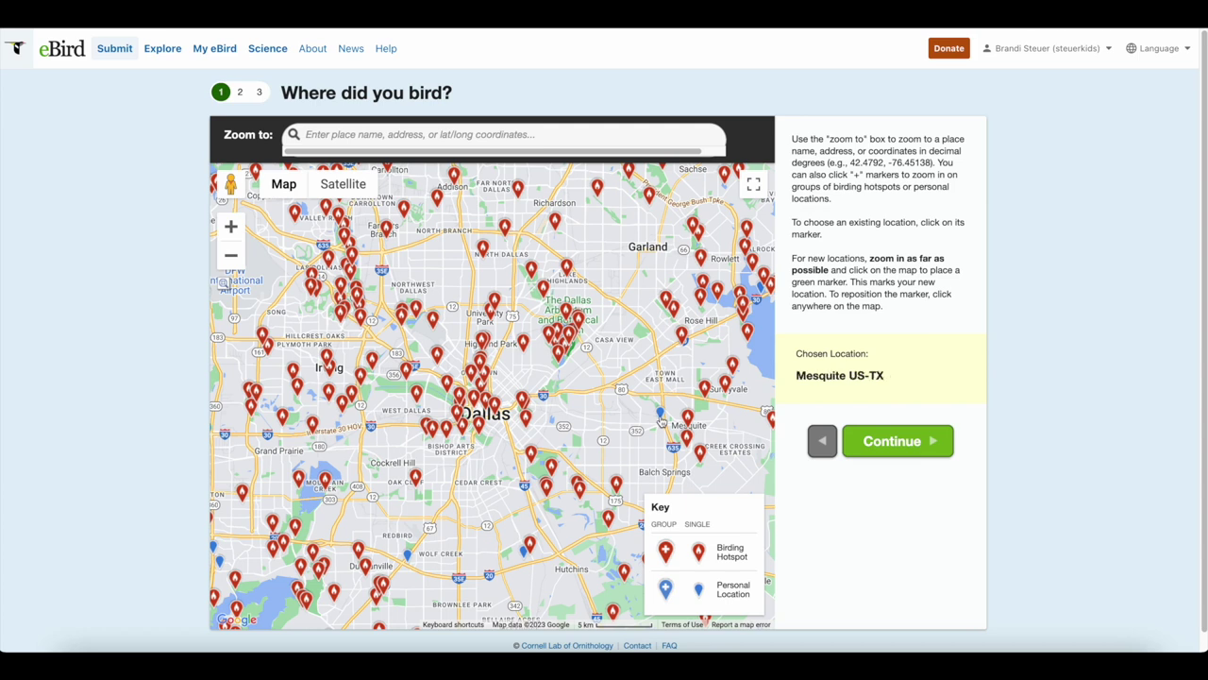
- Place a new location marker near Celebration Station, name it Dallas and continue to the date and effort details
left_click(656, 362)
scroll(656, 361, "up", 4)
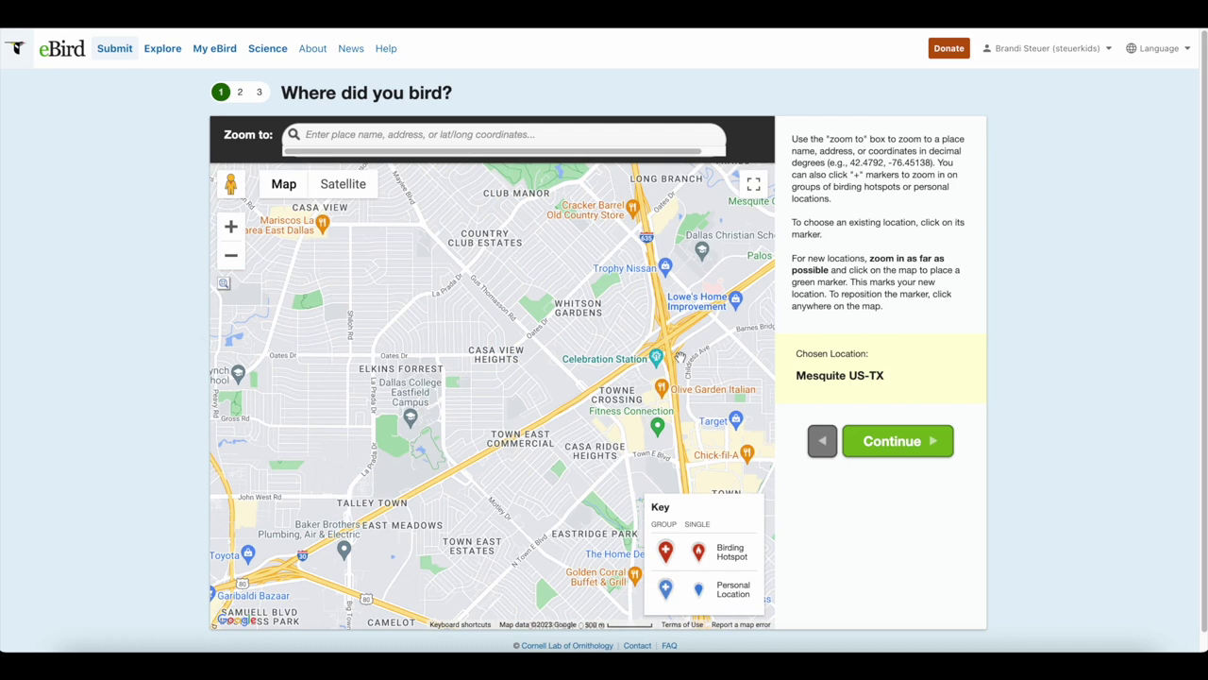
left_click(679, 351)
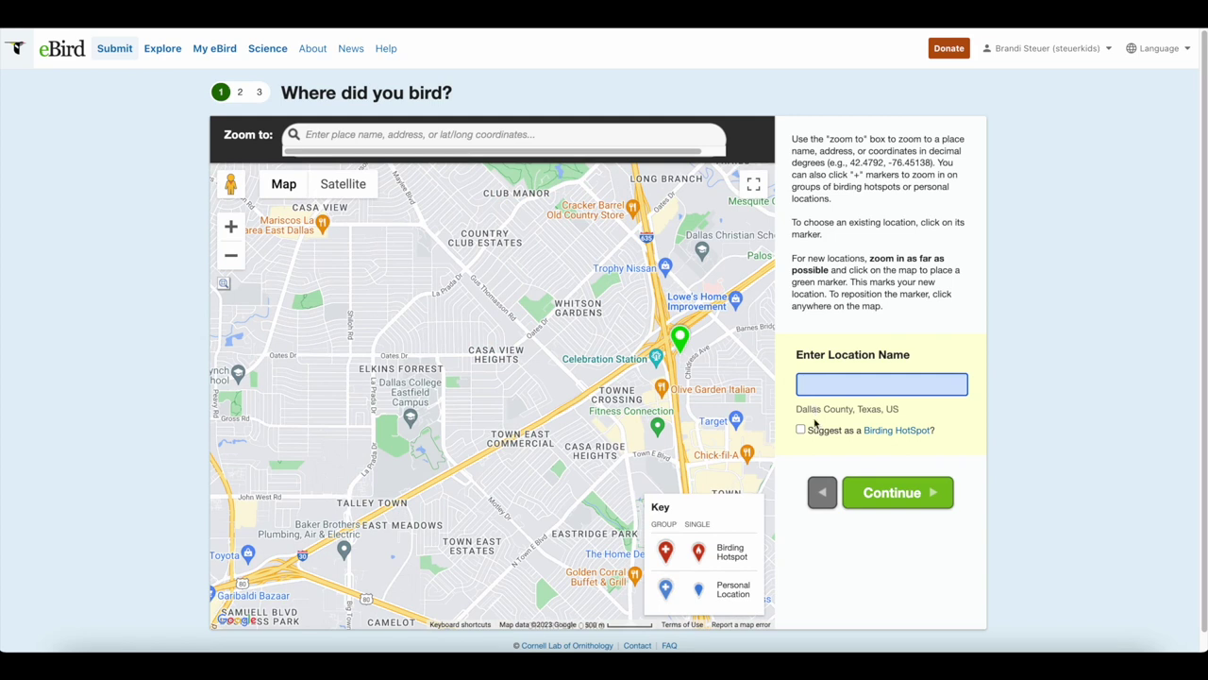
left_click(804, 439)
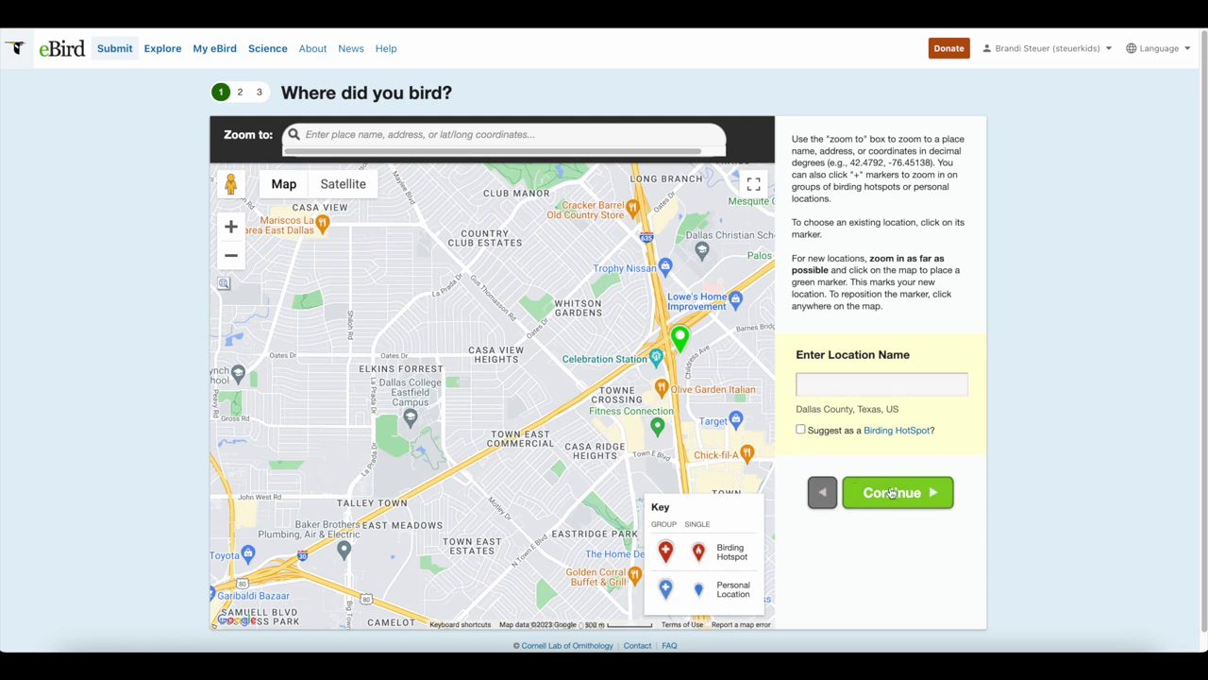
left_click(881, 383)
type("Dallas")
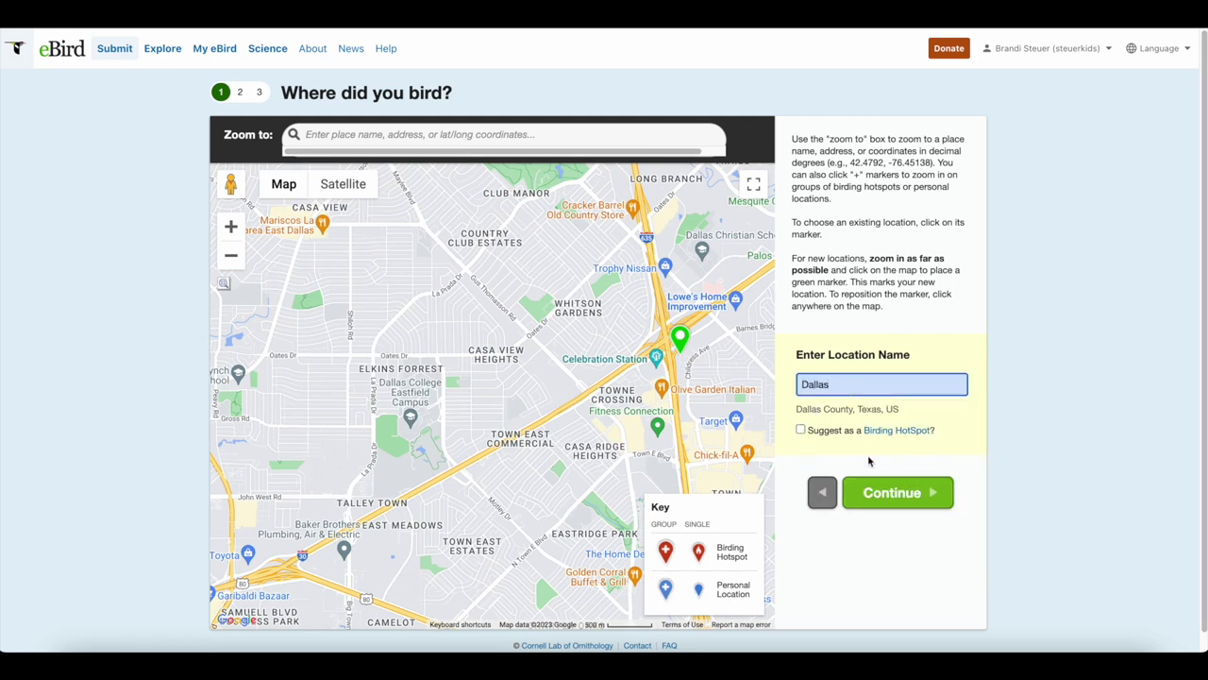
left_click(880, 508)
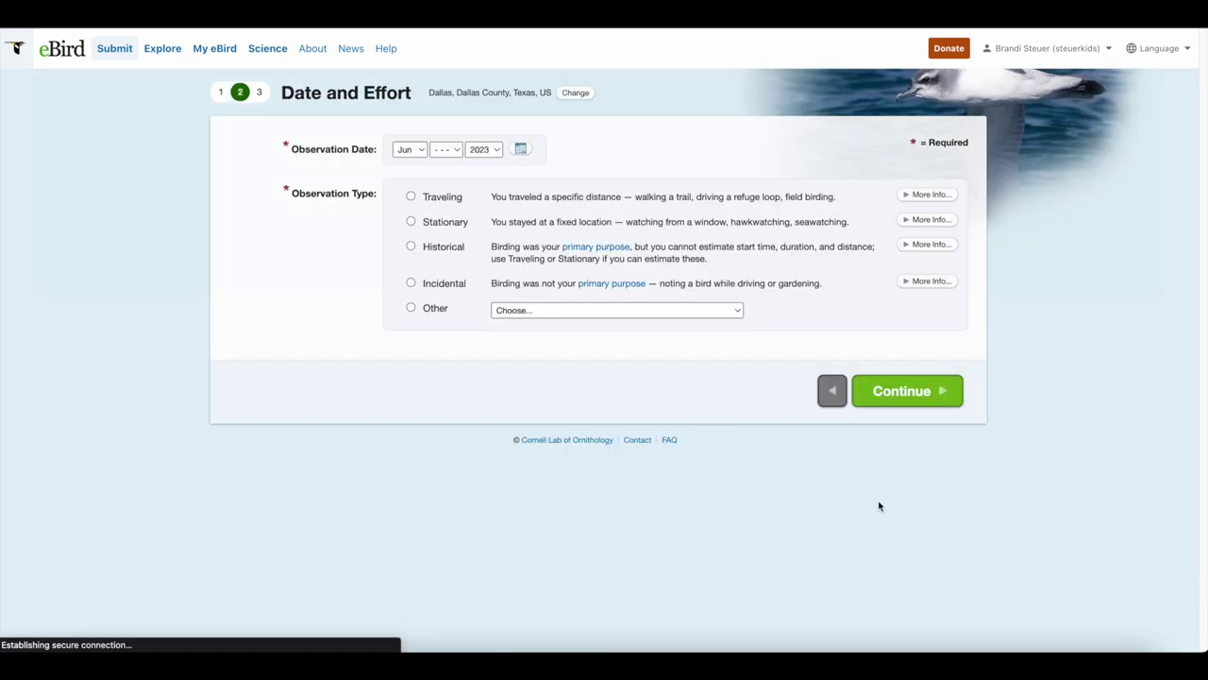
- Set the observation date to Jun 1, 2023 and the observation type to Stationary
left_click(445, 150)
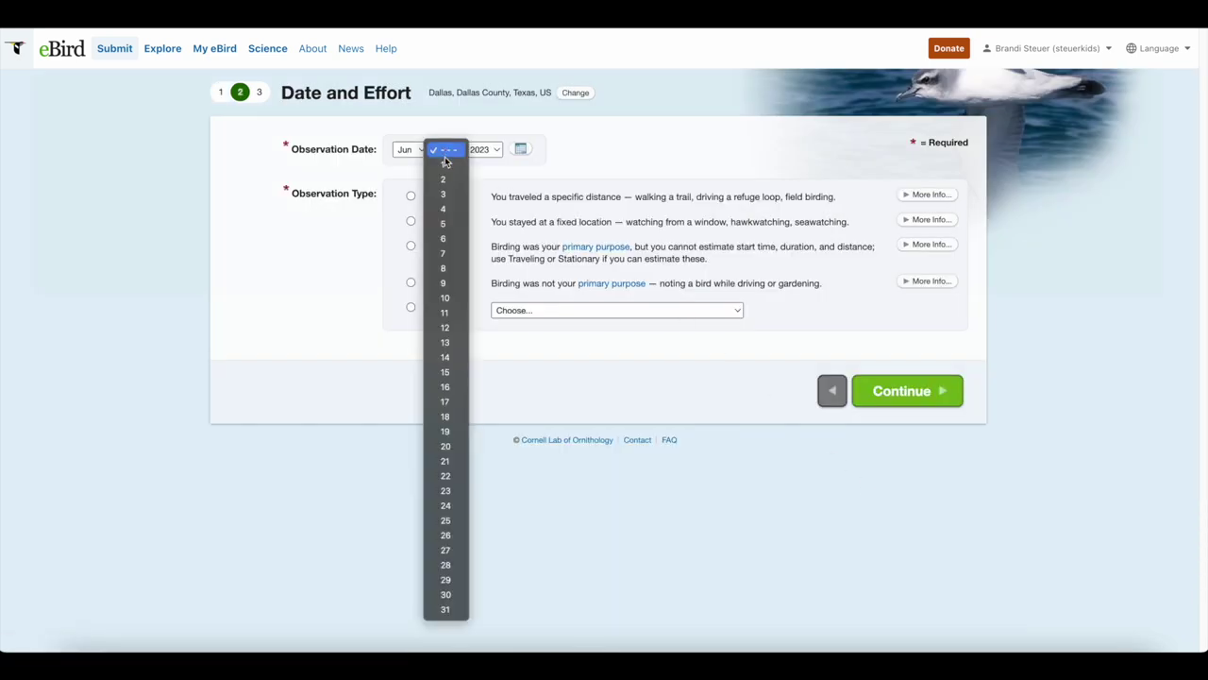
left_click(446, 164)
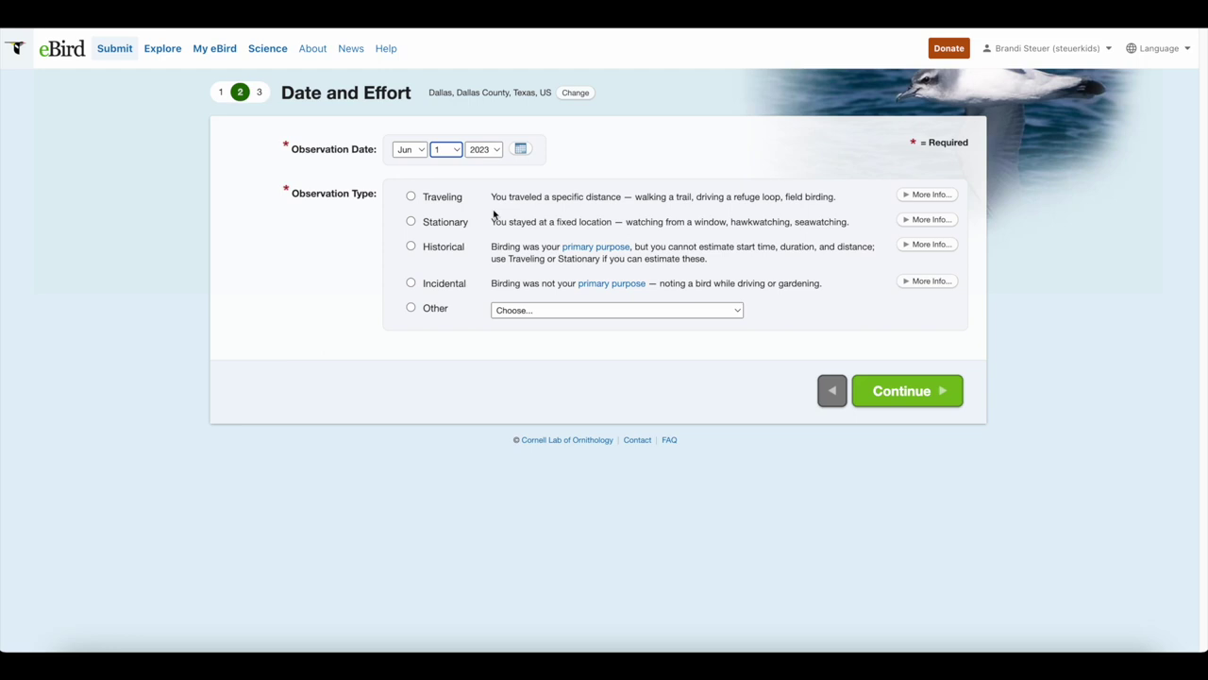
left_click(411, 222)
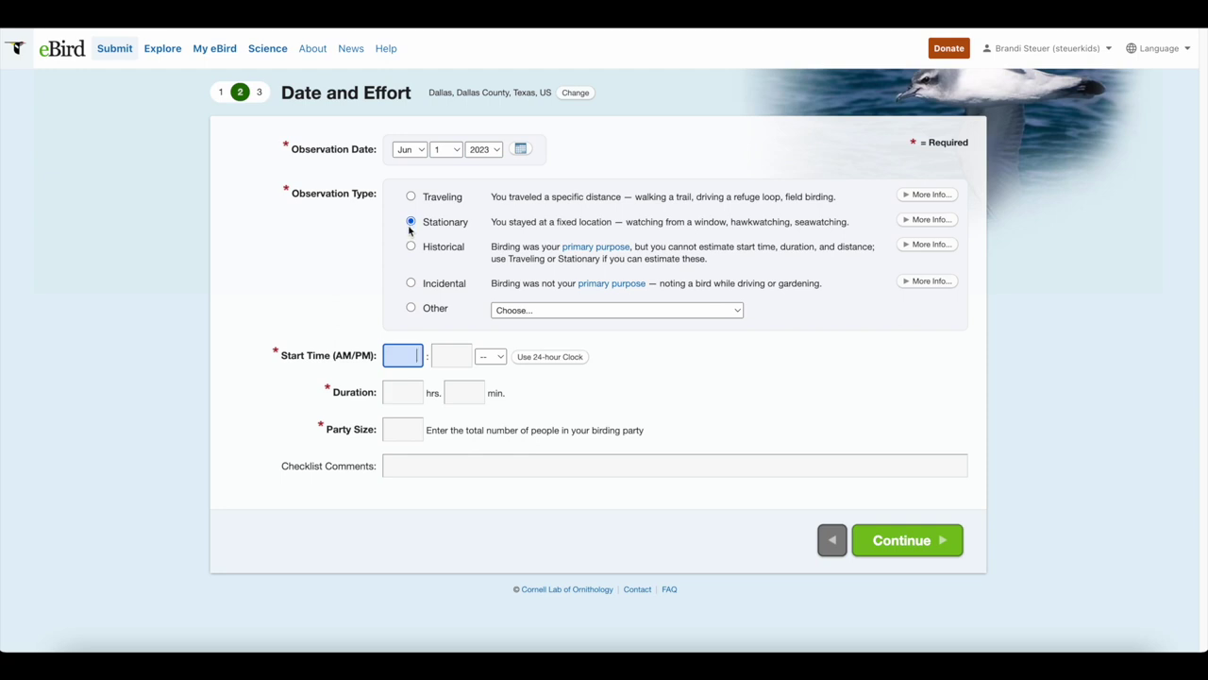
- Try the Historical and Incidental observation types and return to Stationary
left_click(411, 247)
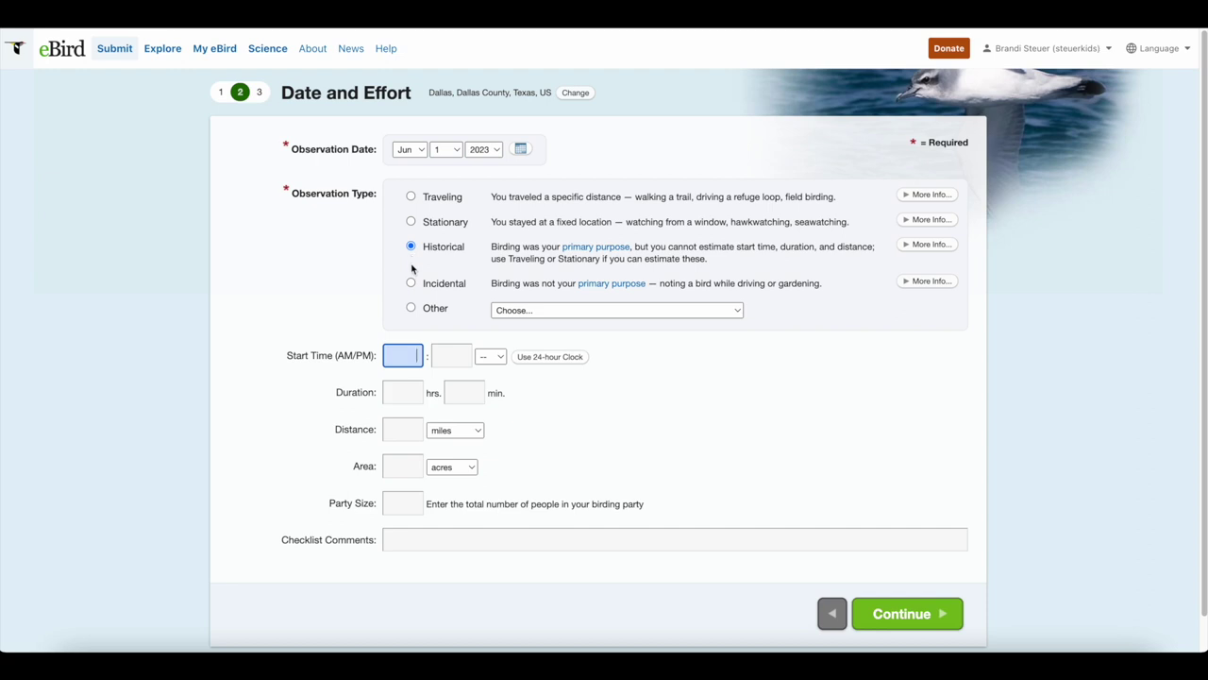
left_click(410, 283)
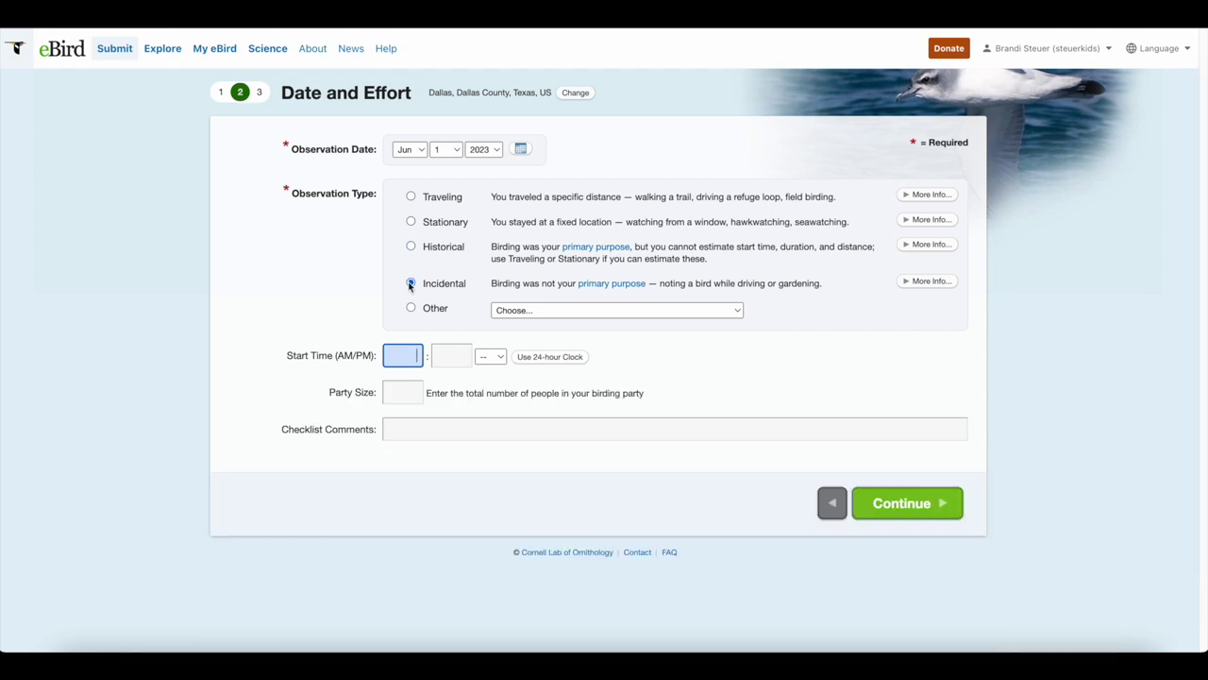
left_click(411, 221)
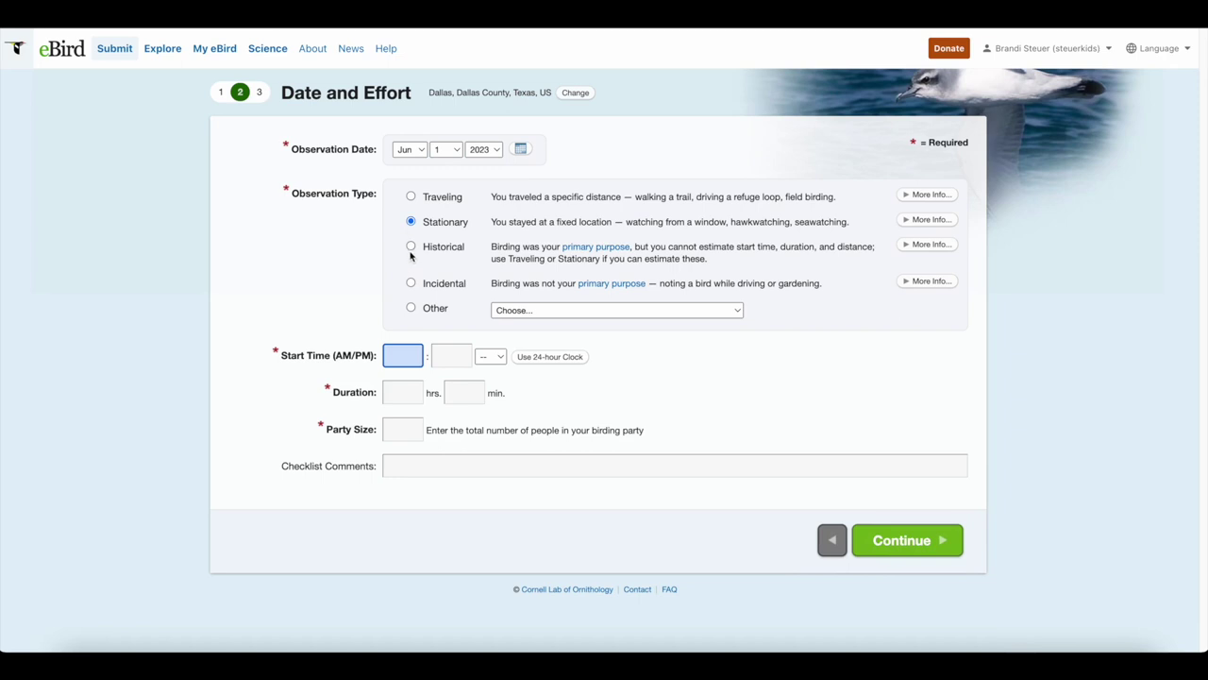
- Set the observation's start time to 12:54 PM, correcting the initial AM choice
left_click(446, 351)
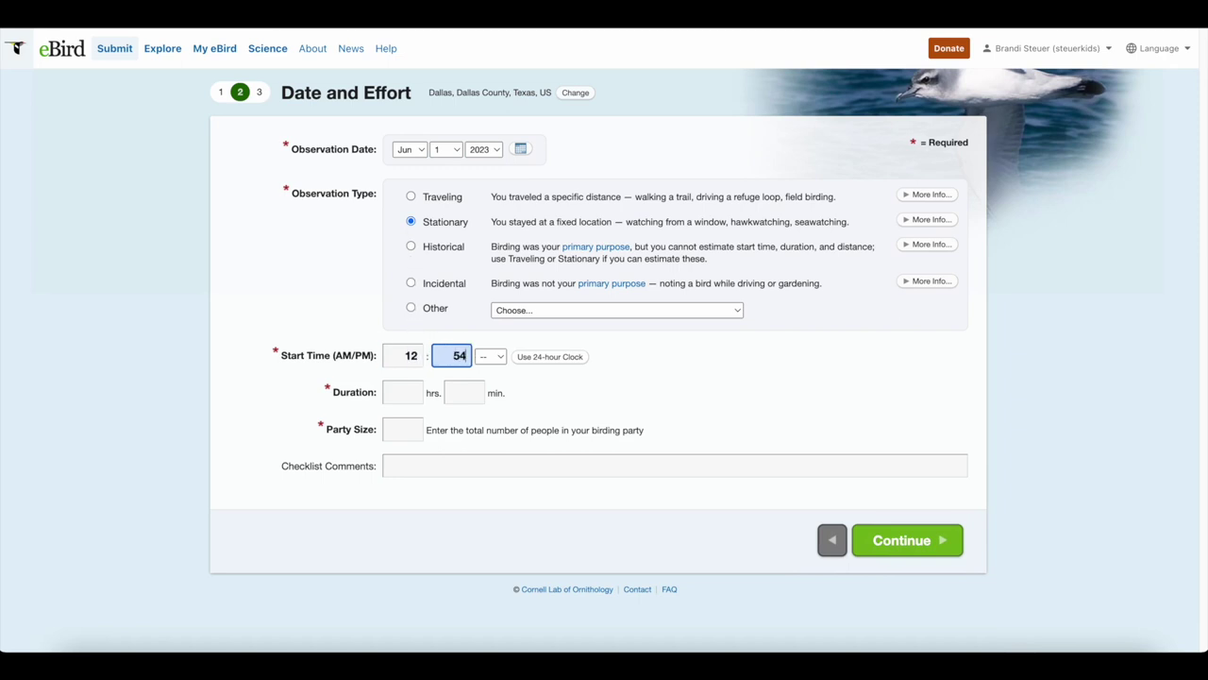
left_click(493, 356)
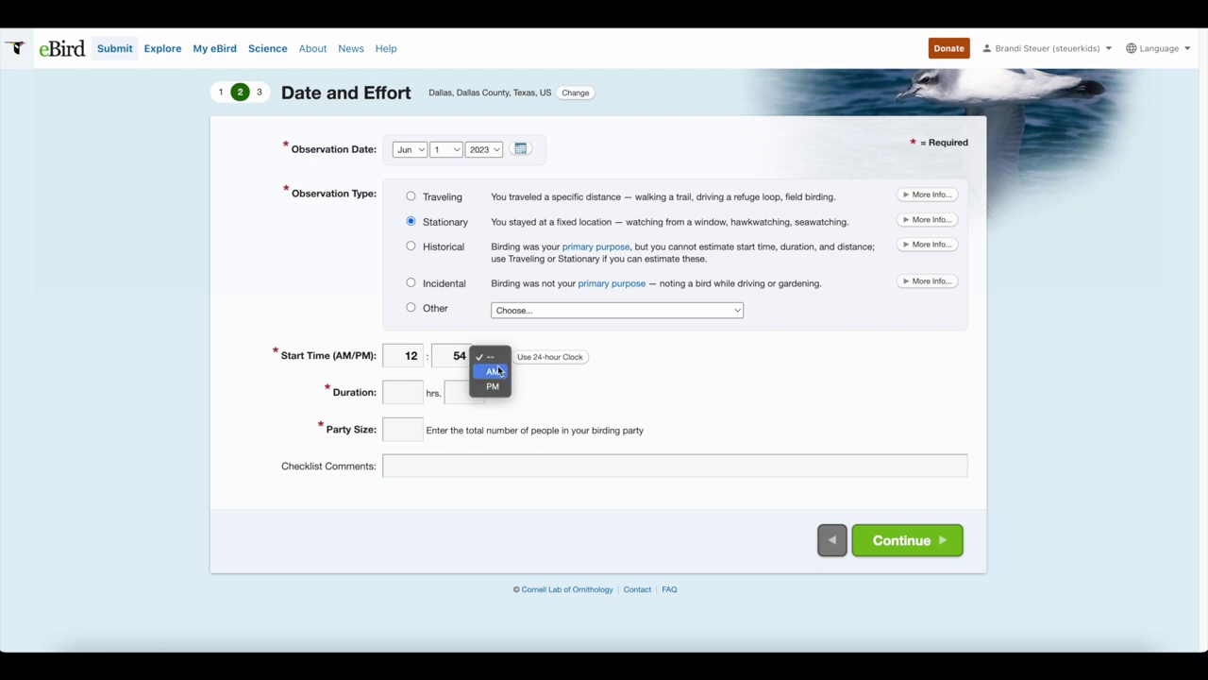
left_click(494, 372)
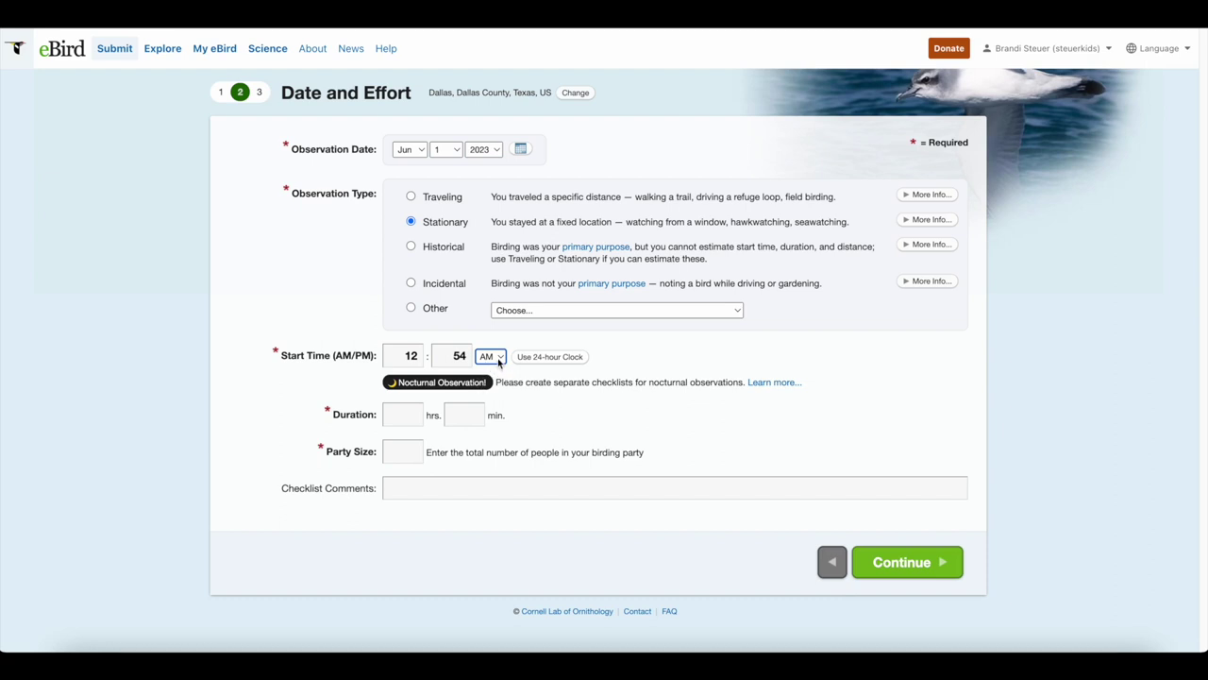
left_click(498, 359)
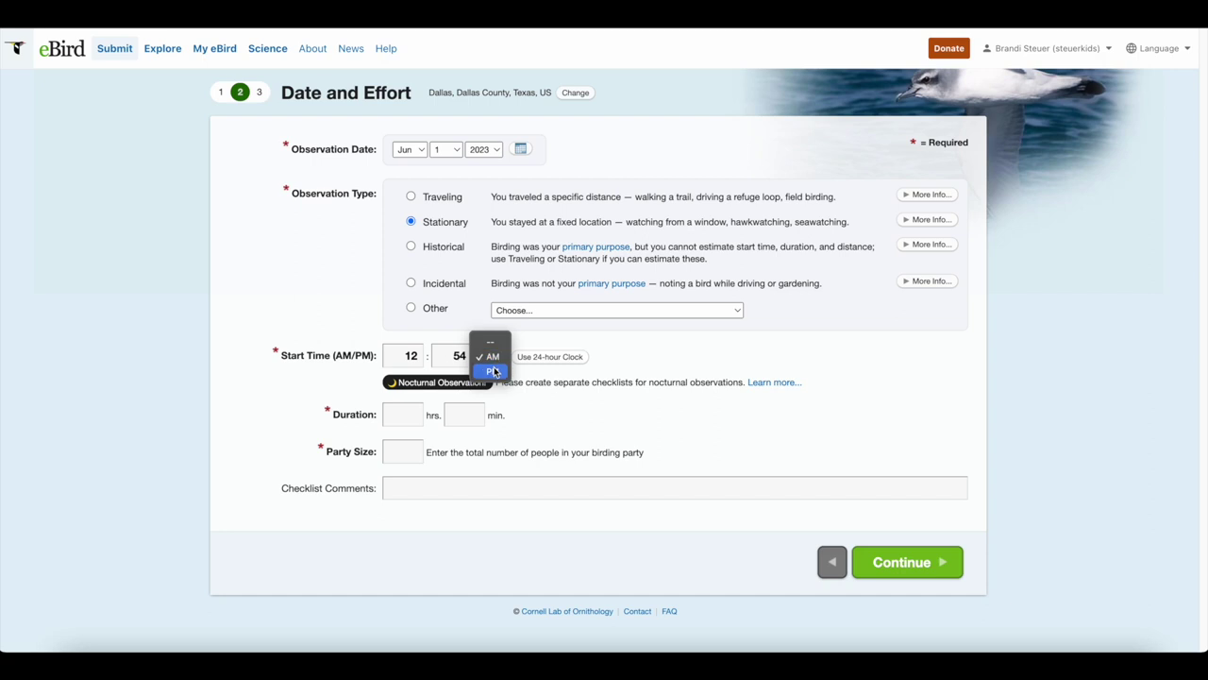
left_click(495, 371)
- Set the duration to 1 hr 15 min and the party size to 1, and continue to the species list
left_click(412, 390)
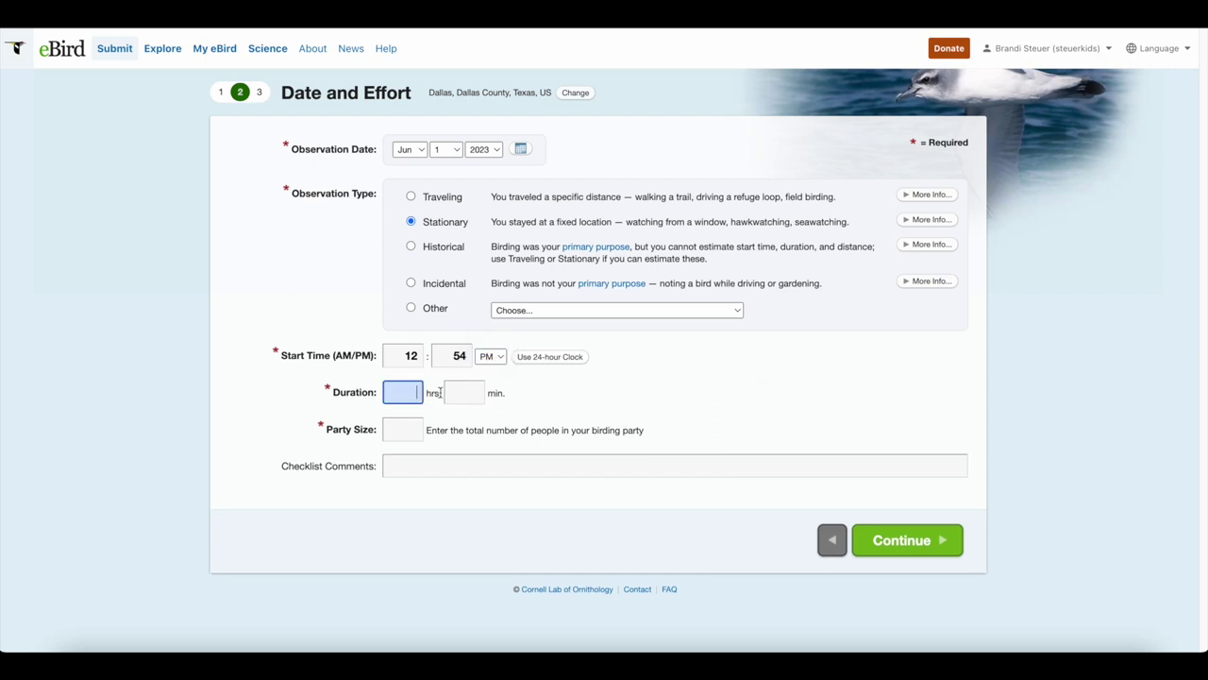
type("1")
left_click(462, 391)
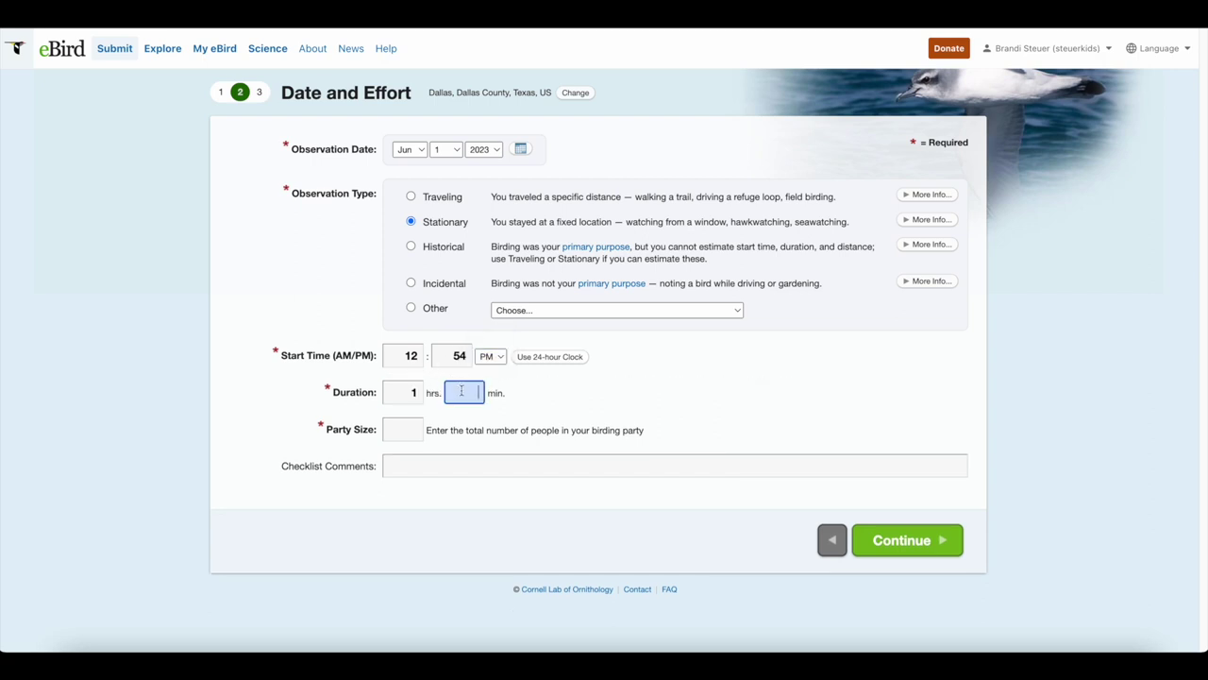
left_click(397, 428)
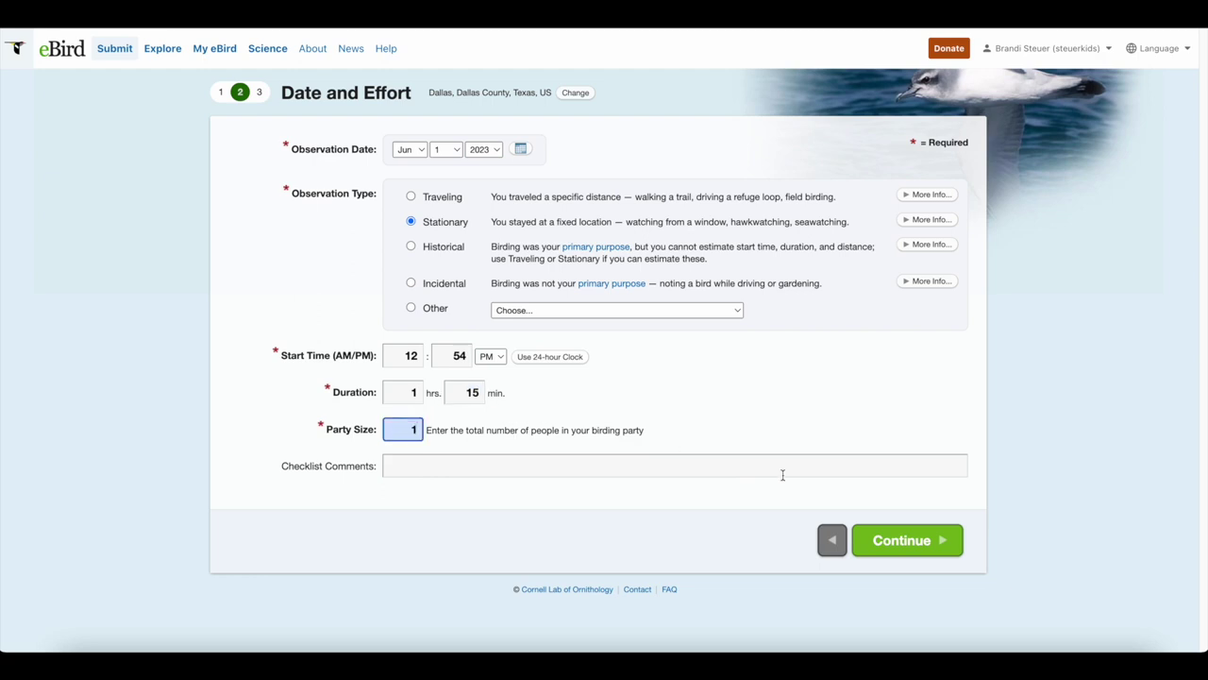
left_click(885, 542)
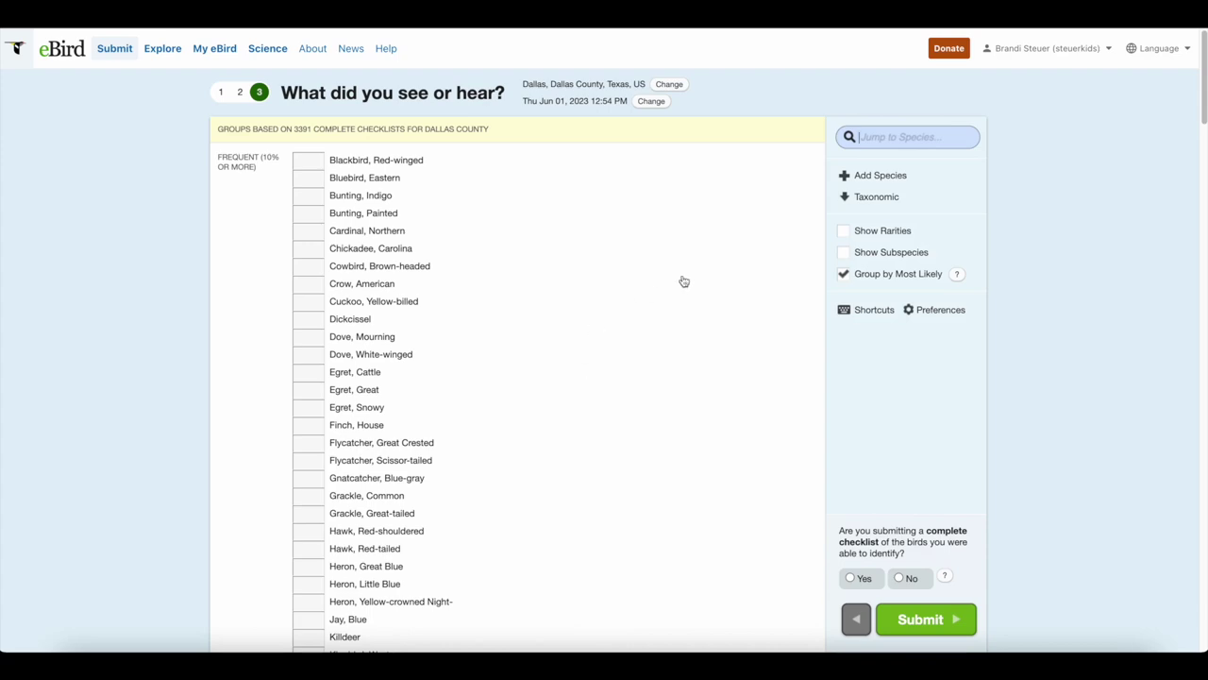
- Try the species list without most-likely grouping and with rarities shown, and return to the grouped list without rarities
left_click(848, 278)
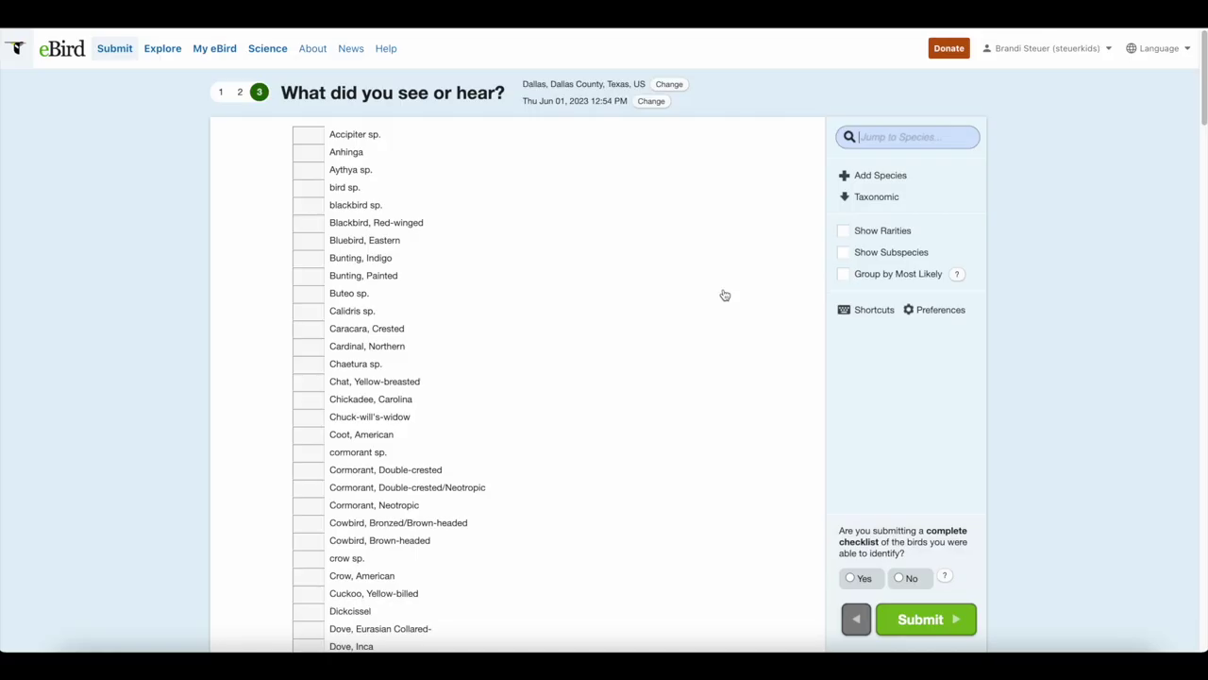
scroll(725, 295, "down", 20)
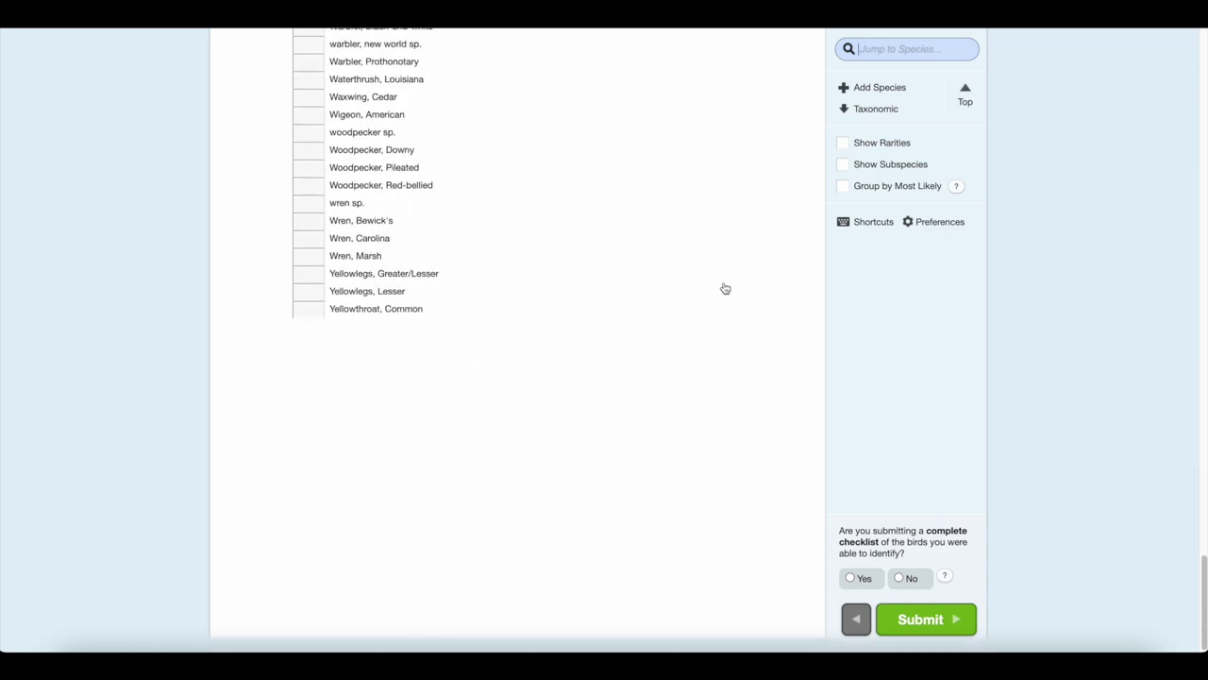
scroll(725, 288, "up", 20)
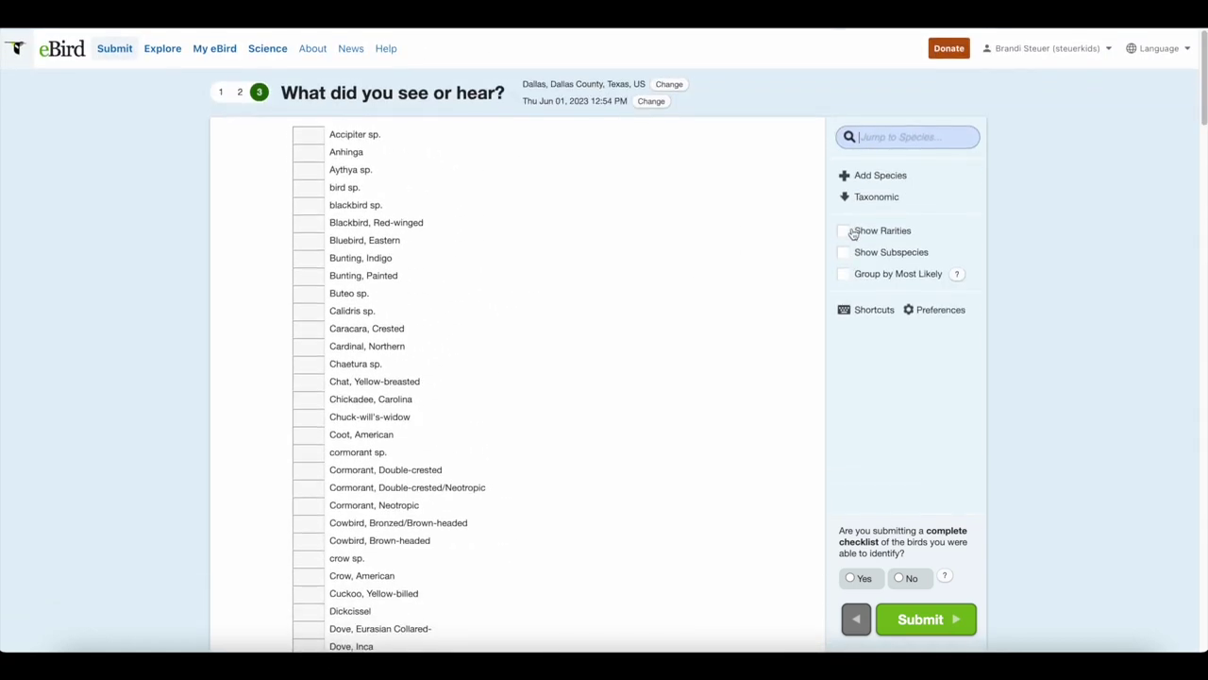
left_click(847, 230)
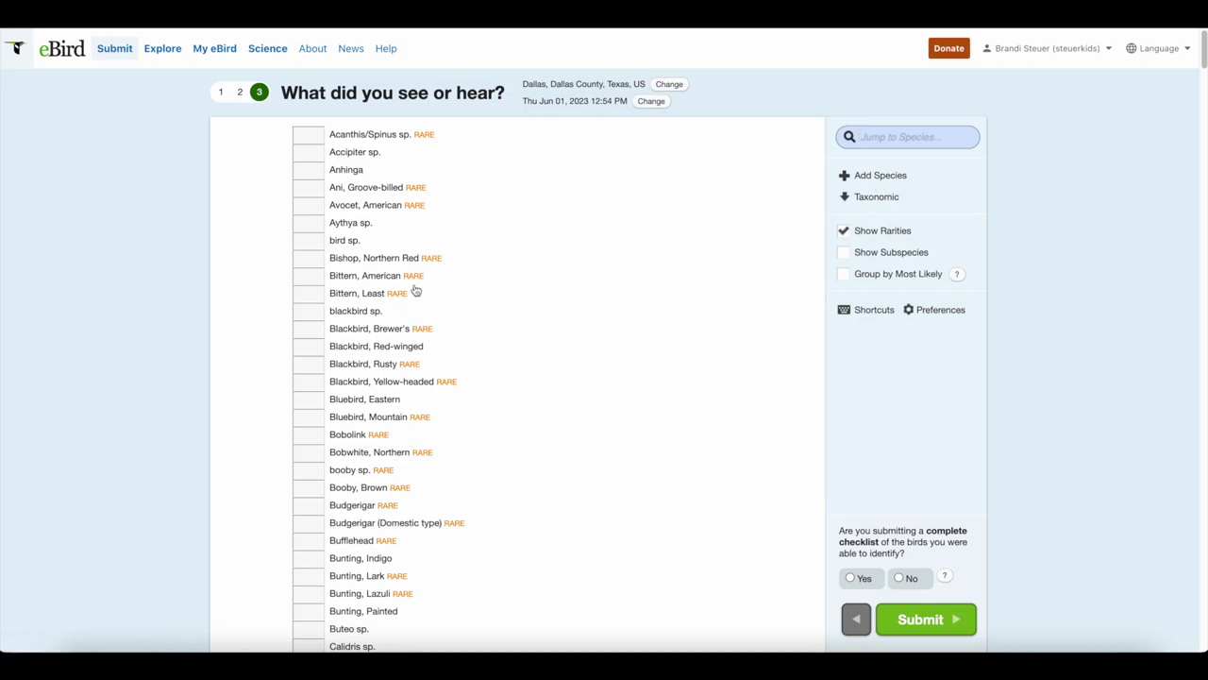
scroll(431, 355, "down", 3)
scroll(529, 302, "up", 3)
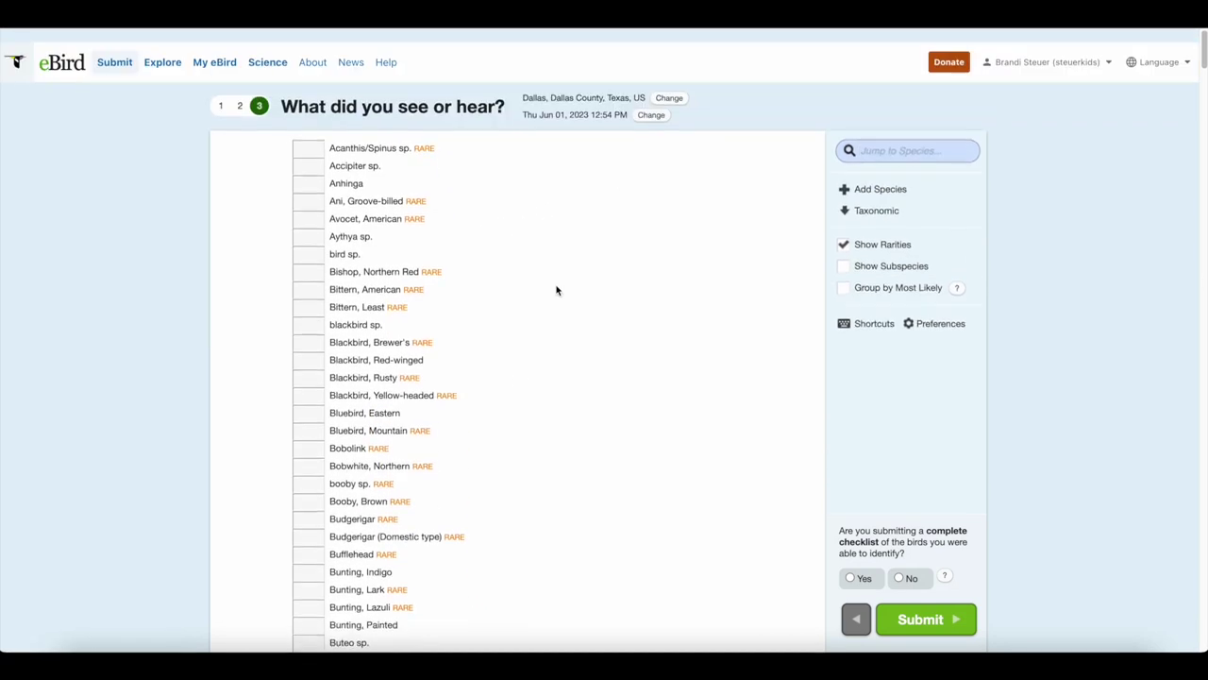
left_click(844, 230)
left_click(844, 274)
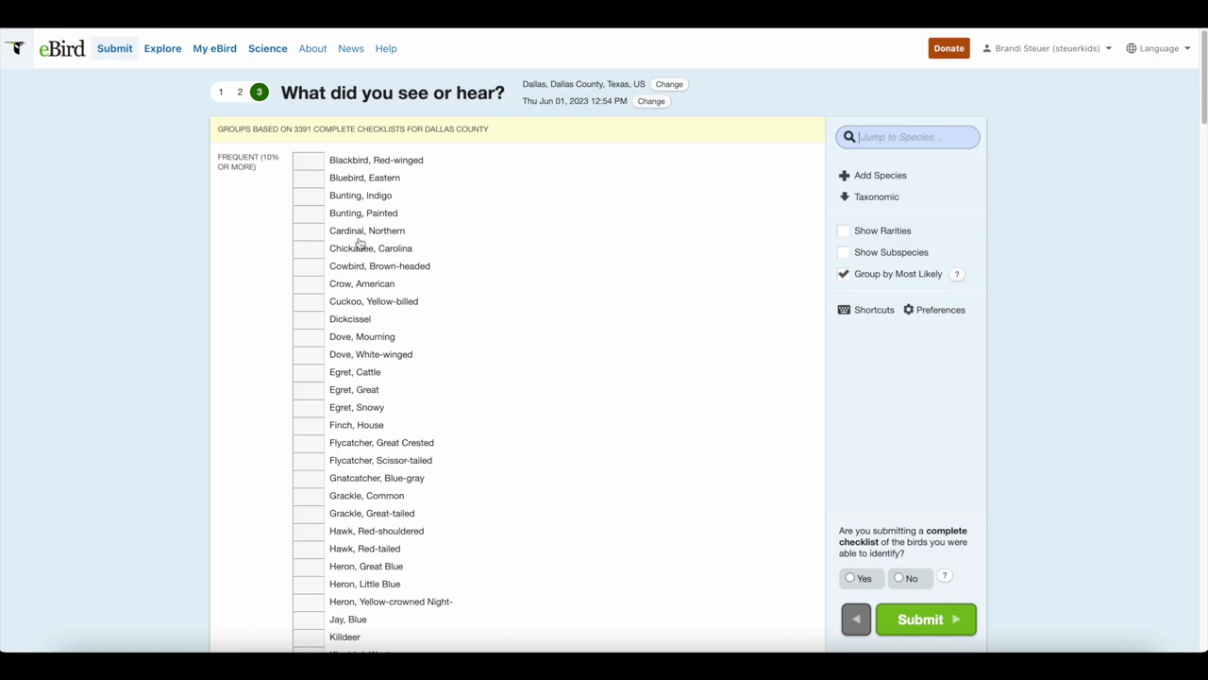
- Record 2 for Red-winged Blackbird and X for Indigo Bunting, and mark the checklist as complete
scroll(359, 243, "down", 6)
scroll(359, 244, "down", 3)
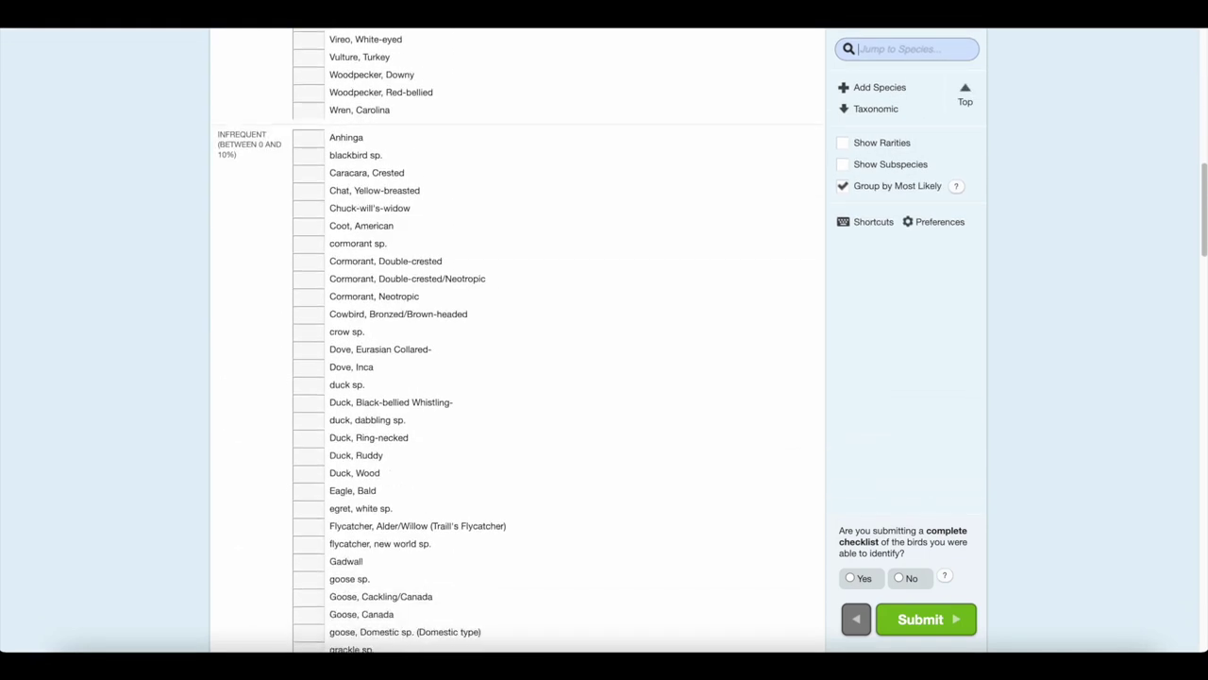
scroll(359, 244, "up", 10)
left_click(308, 160)
type("2")
left_click(317, 196)
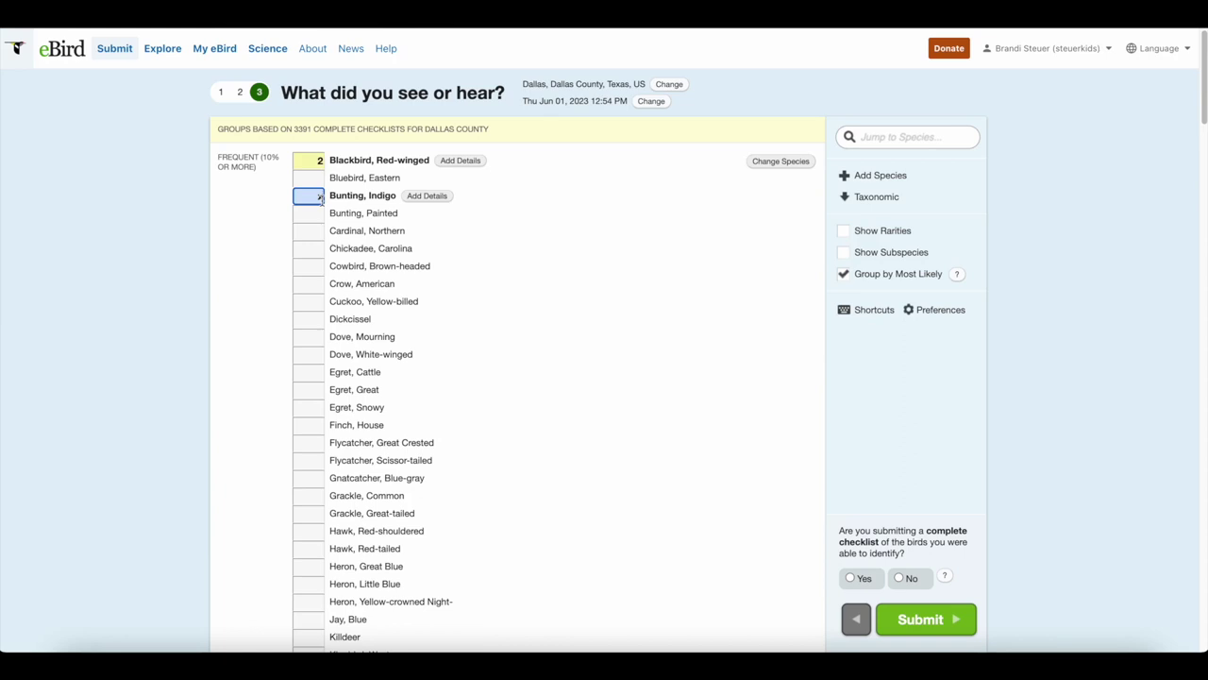
type("x")
left_click(854, 578)
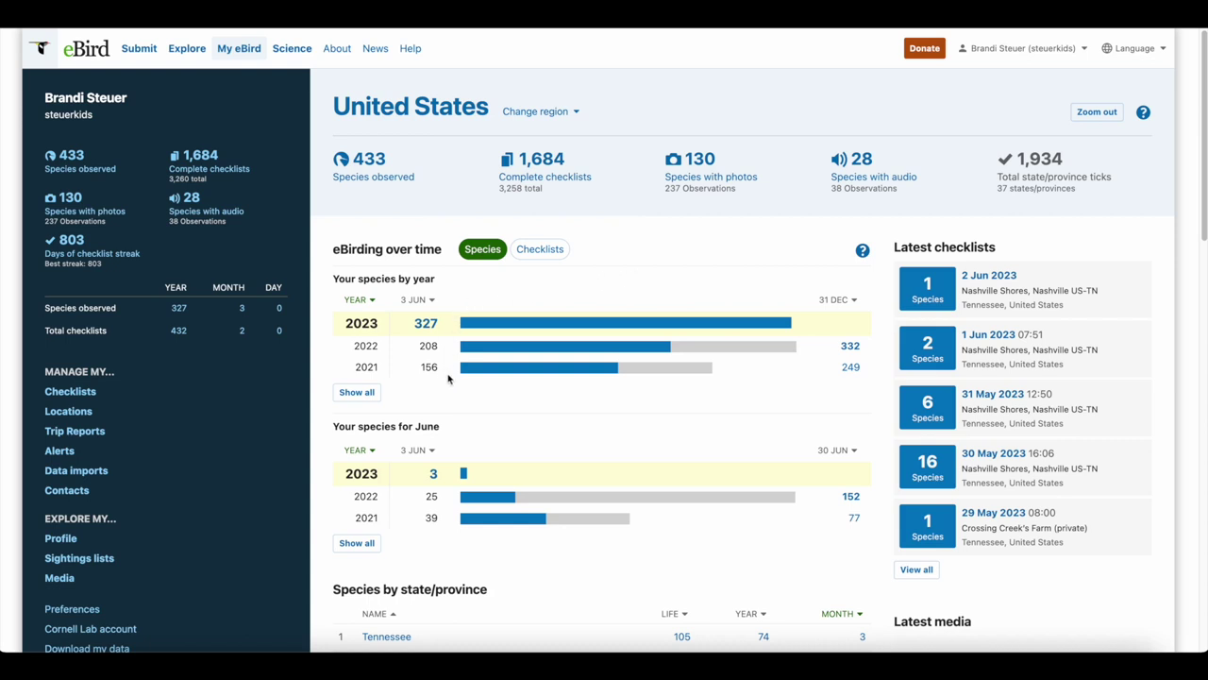
- Sort the yearly species totals by 31 Dec and 3 Jun, and look through the 2023 United States year list
left_click(839, 300)
left_click(416, 301)
left_click(425, 324)
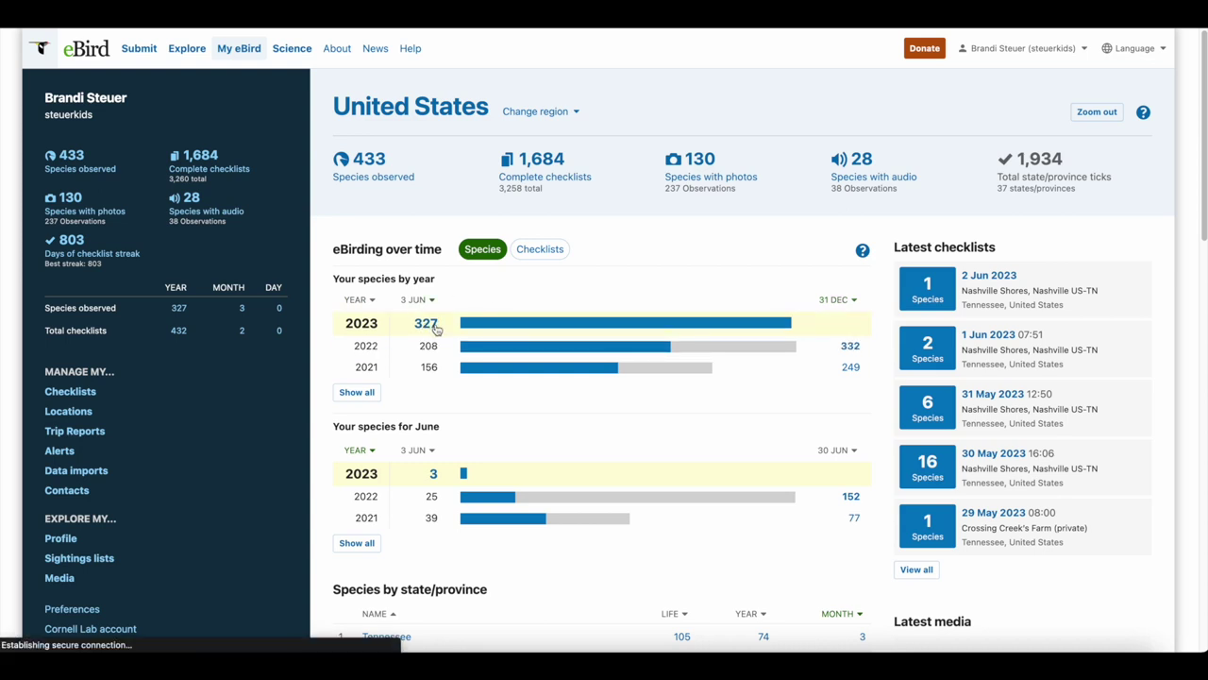
scroll(540, 373, "down", 20)
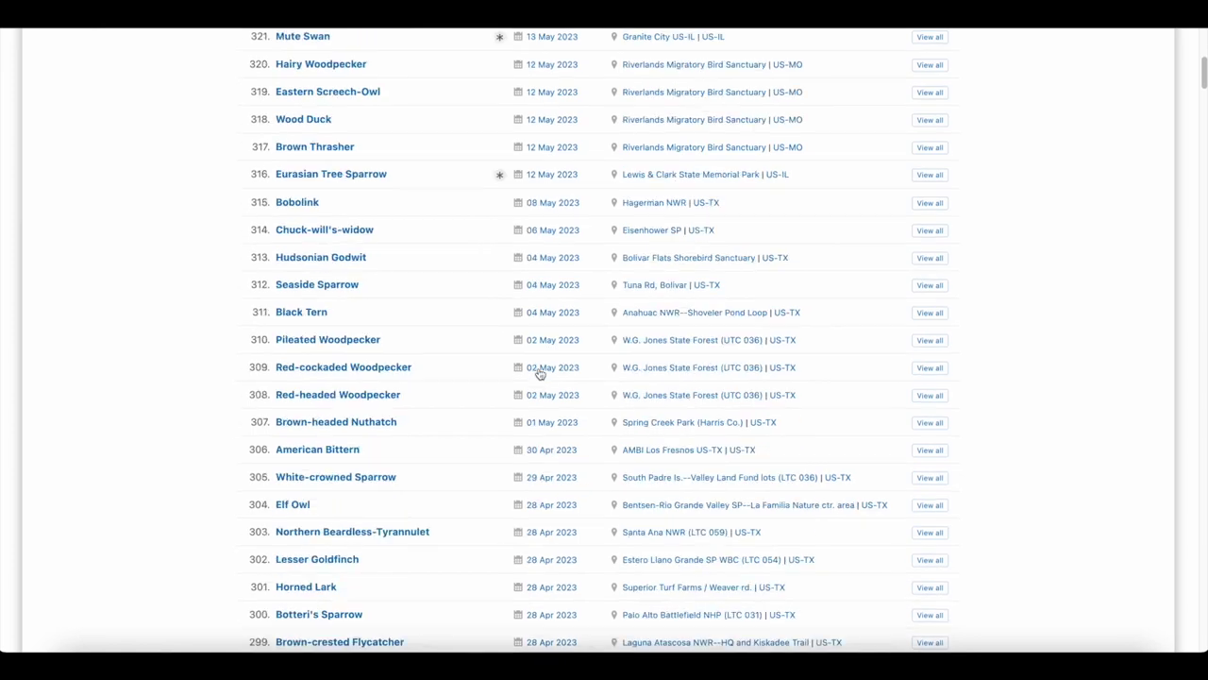
scroll(540, 373, "down", 20)
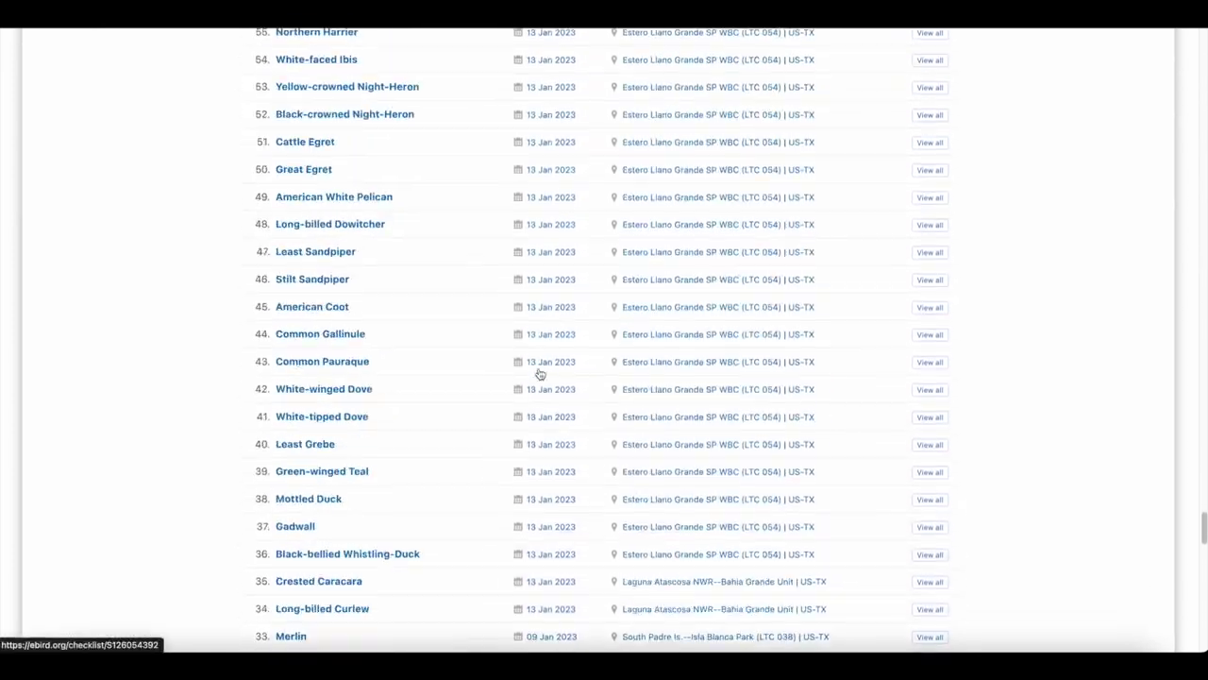
scroll(540, 373, "up", 10)
scroll(540, 372, "up", 20)
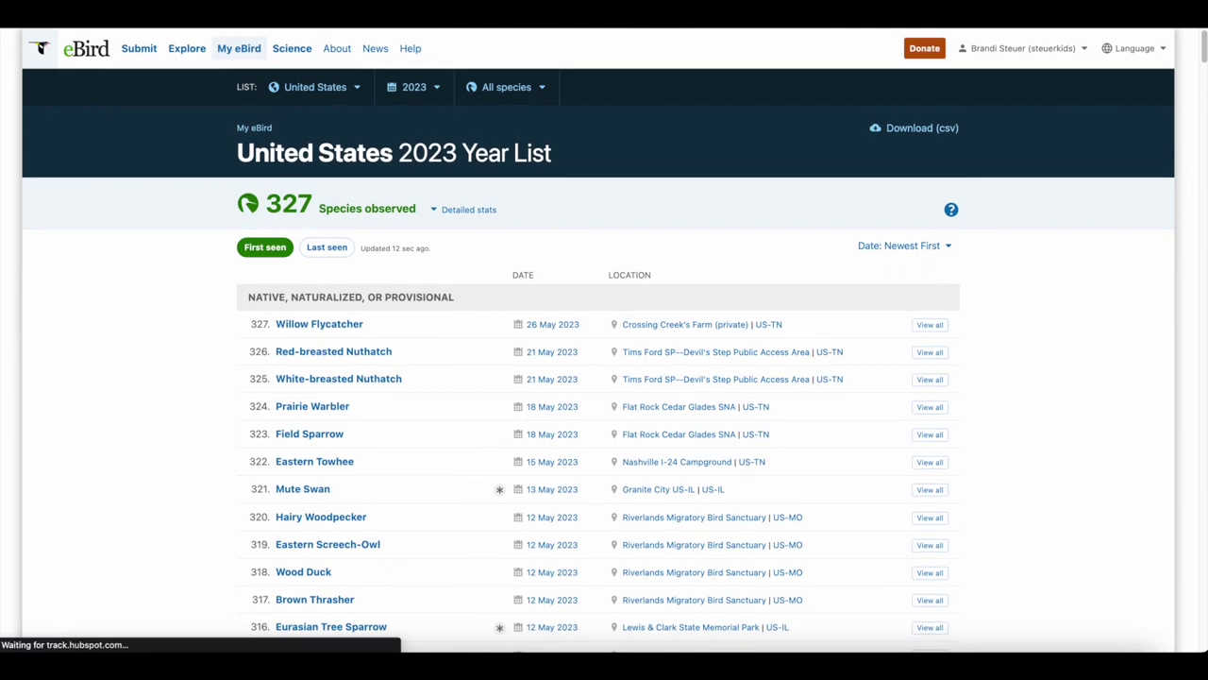
- Sort the dashboard's species by state/province table by life totals and by year totals
scroll(452, 327, "down", 3)
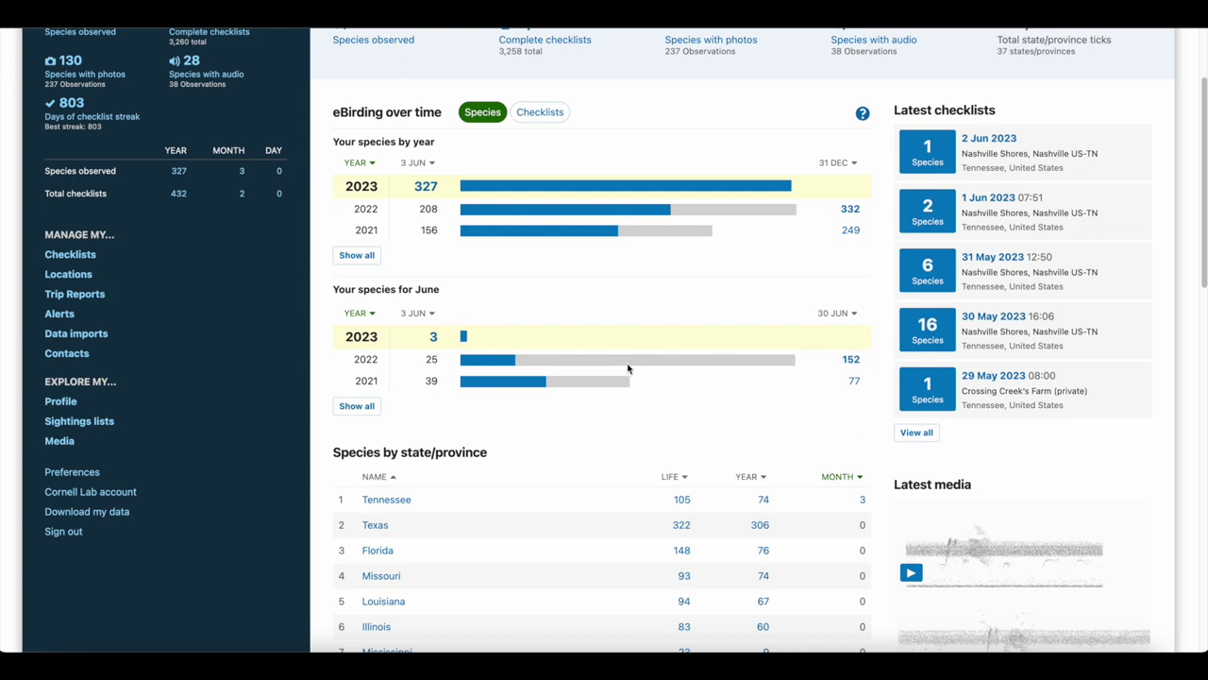
scroll(628, 368, "down", 4)
left_click(676, 132)
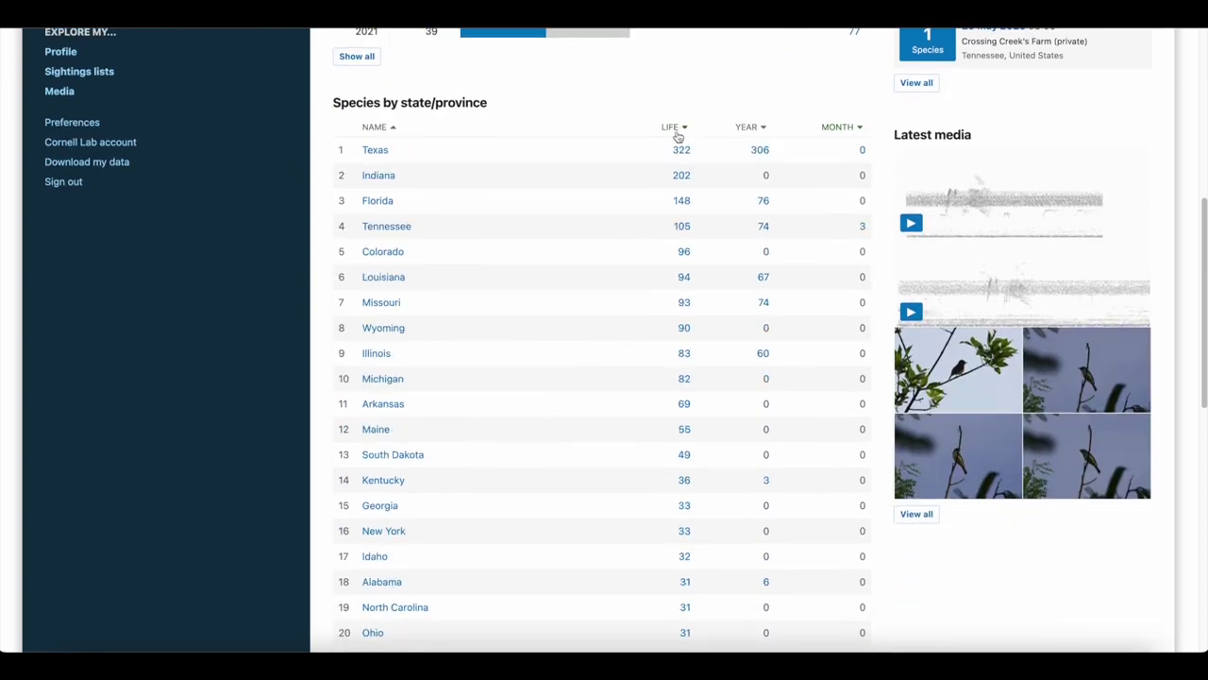
left_click(759, 133)
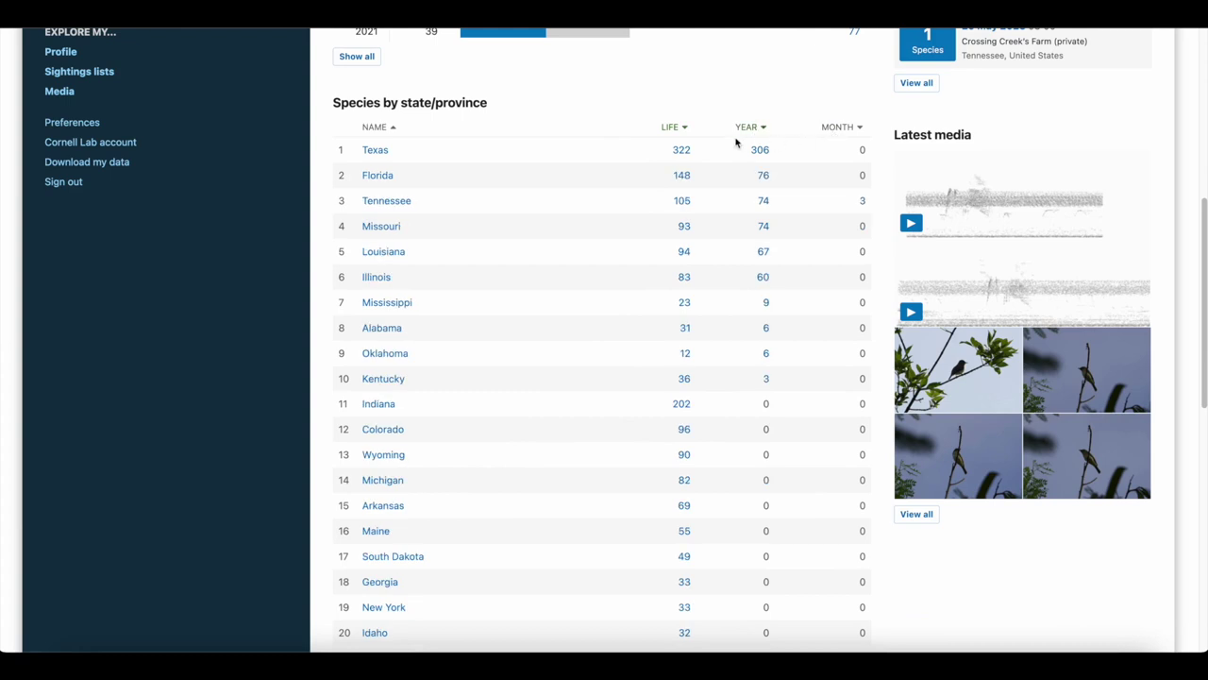
- Open the 2 Jun 2023 checklist from My Checklists and show its available checklist tools
scroll(635, 184, "up", 5)
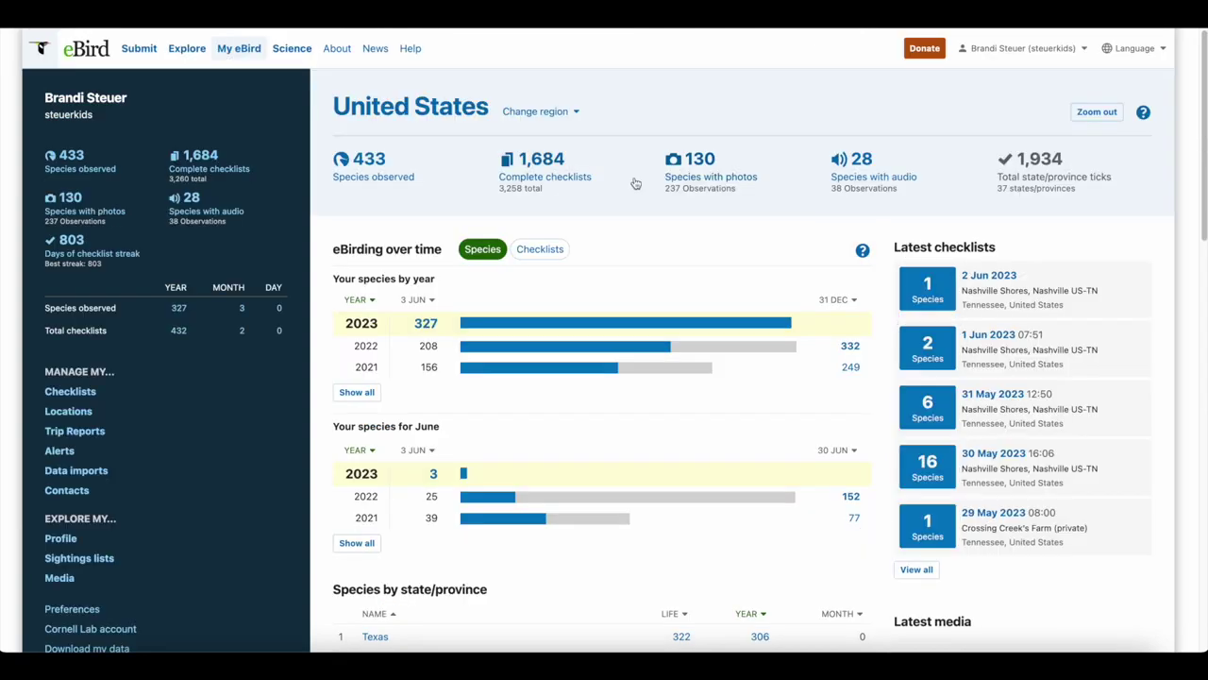
scroll(220, 343, "down", 1)
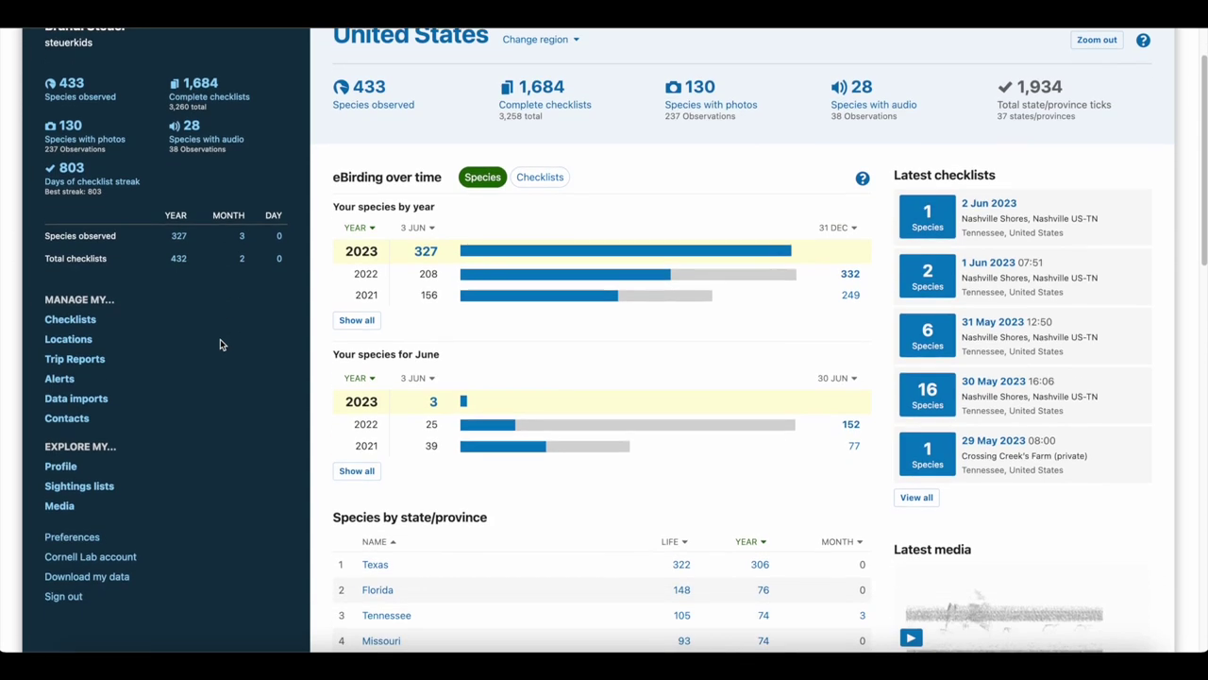
left_click(90, 325)
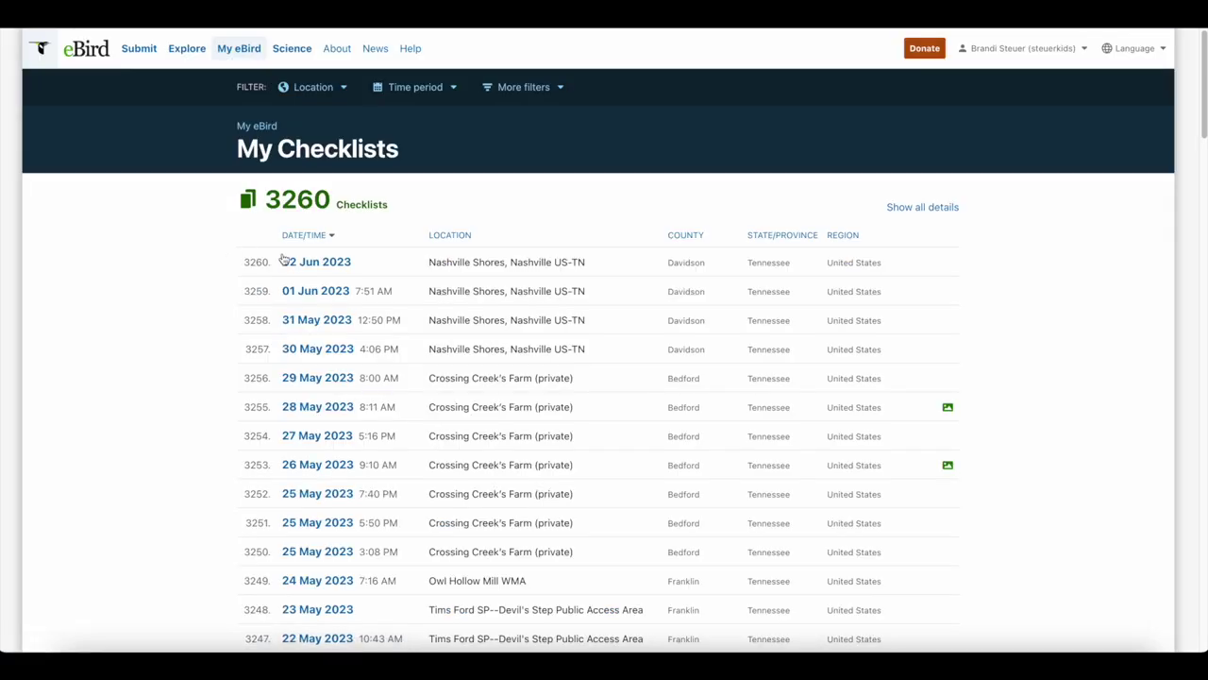
left_click(335, 266)
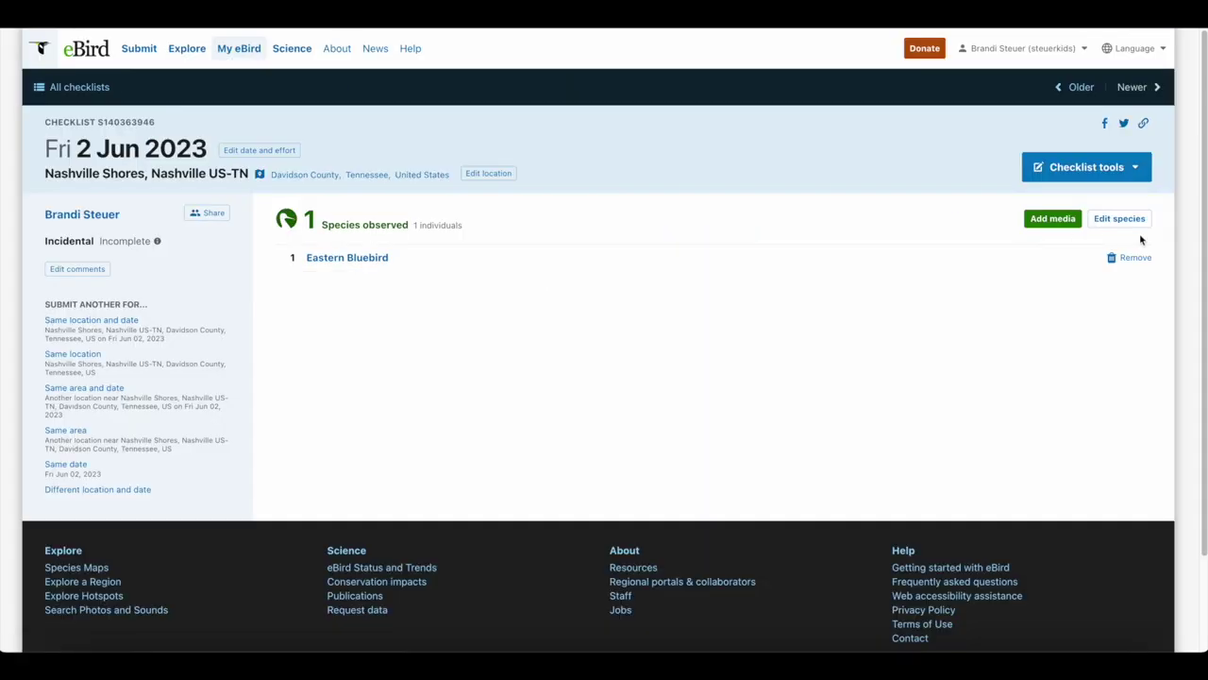
left_click(1122, 172)
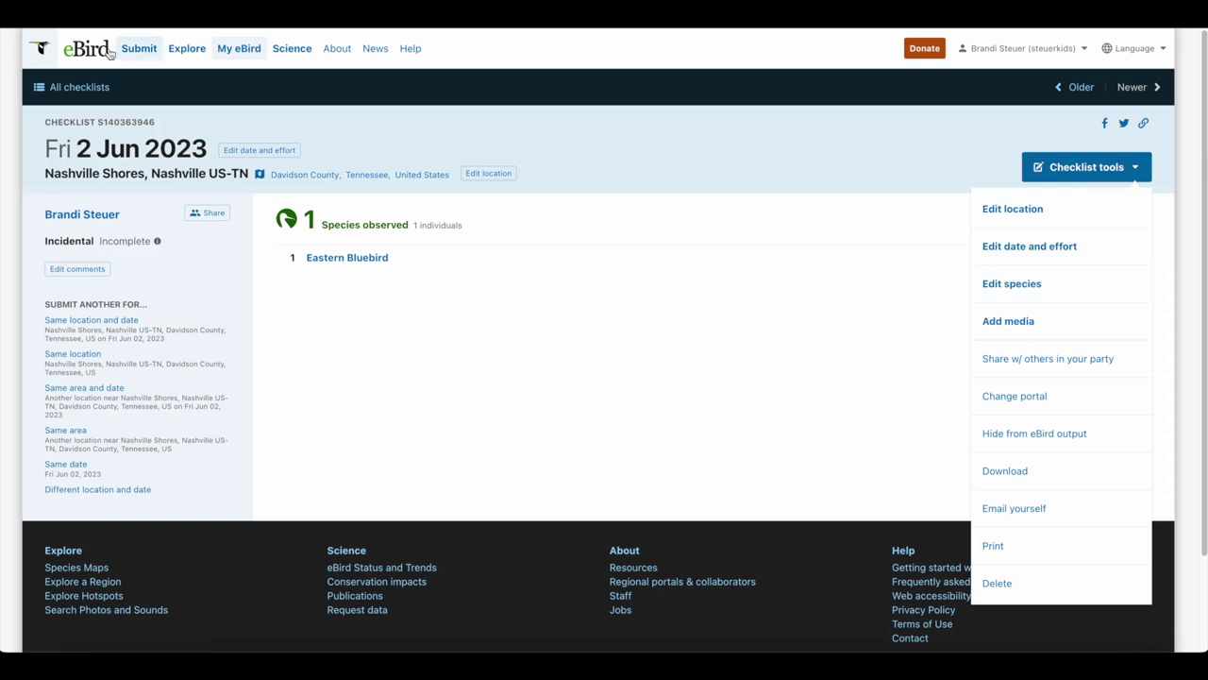
- Return to the My eBird dashboard and view the list of saved locations
left_click(239, 48)
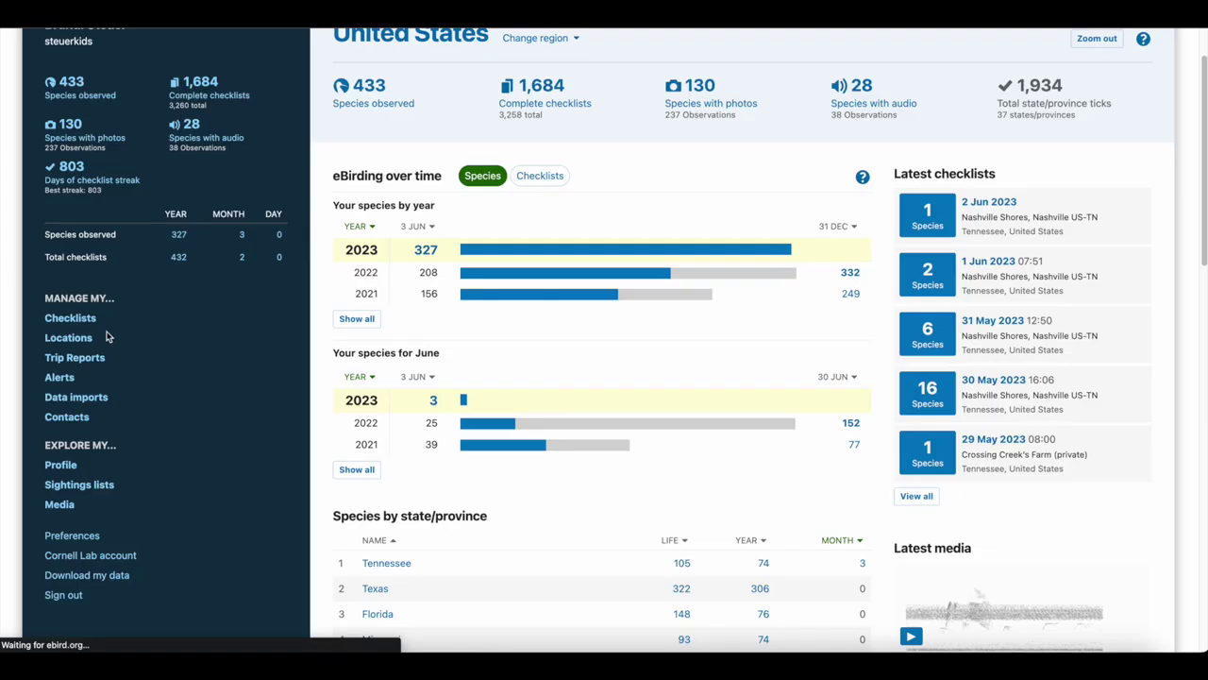
left_click(106, 337)
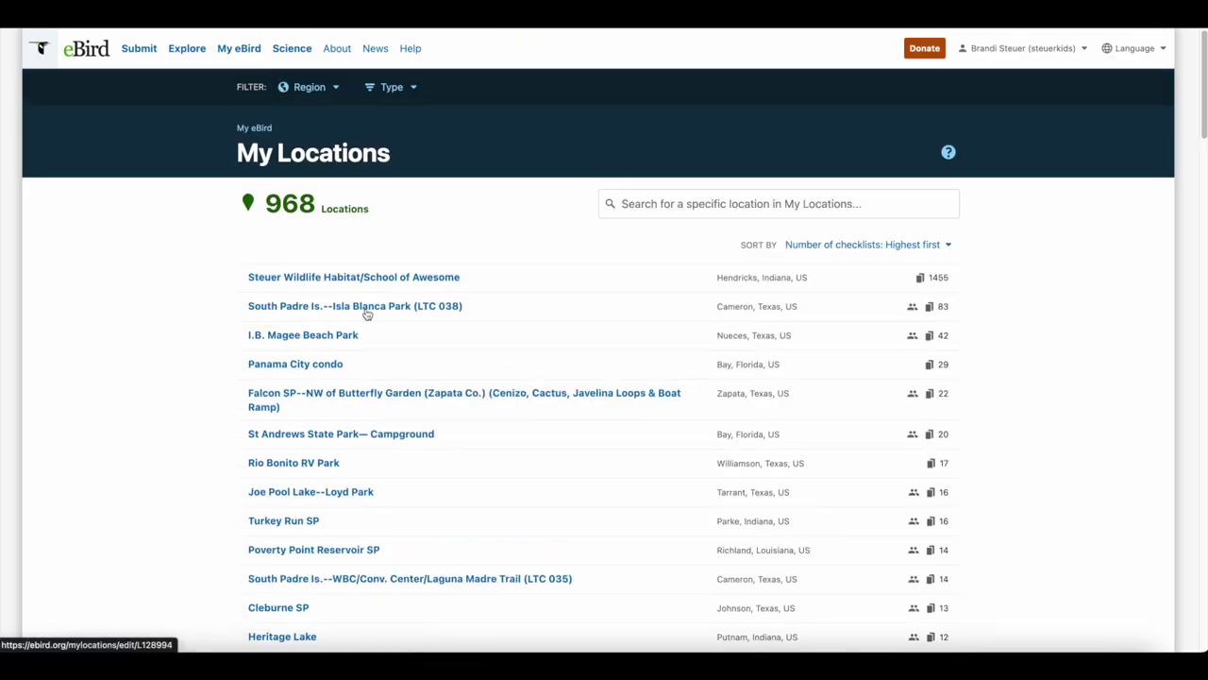
scroll(510, 277, "down", 2)
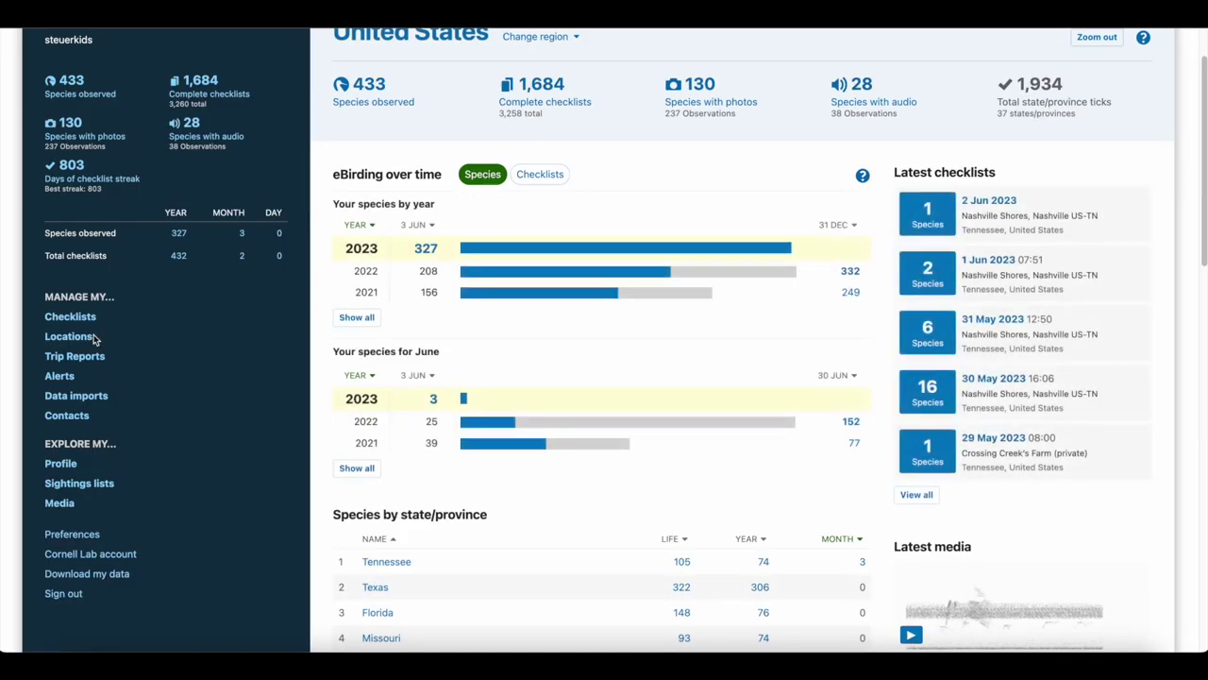
- Open the Big Day 2023 trip report, look through its species and expand the Northern Mockingbird sightings
left_click(74, 356)
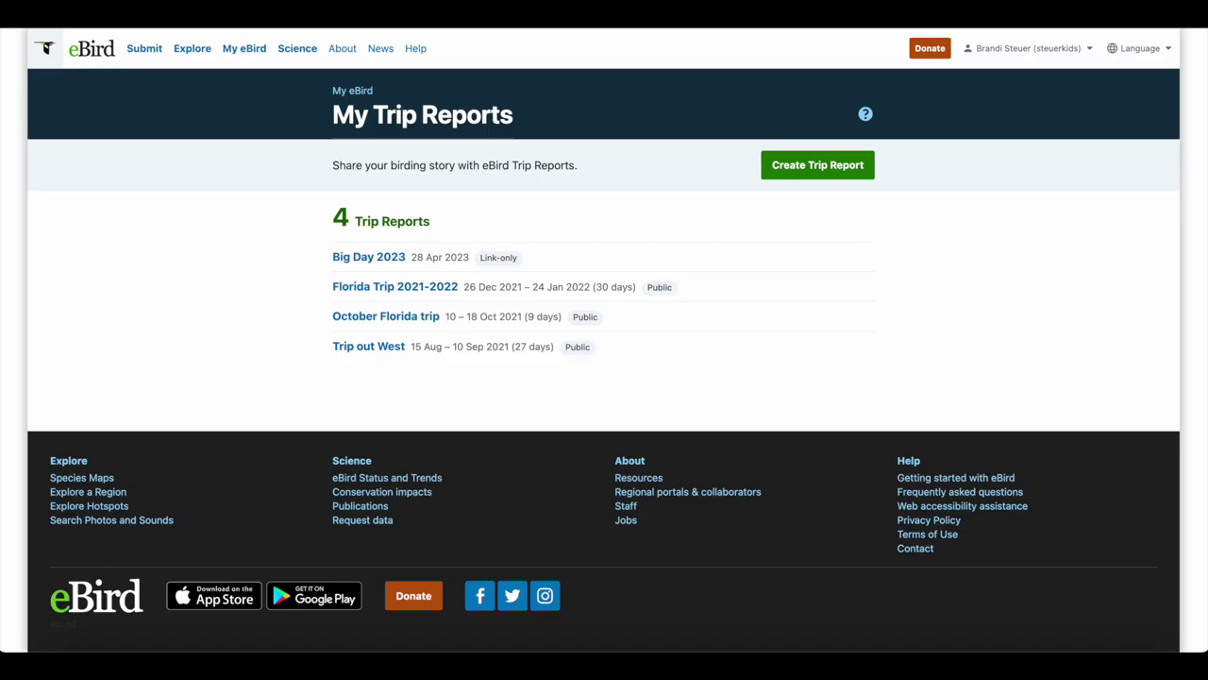
left_click(371, 263)
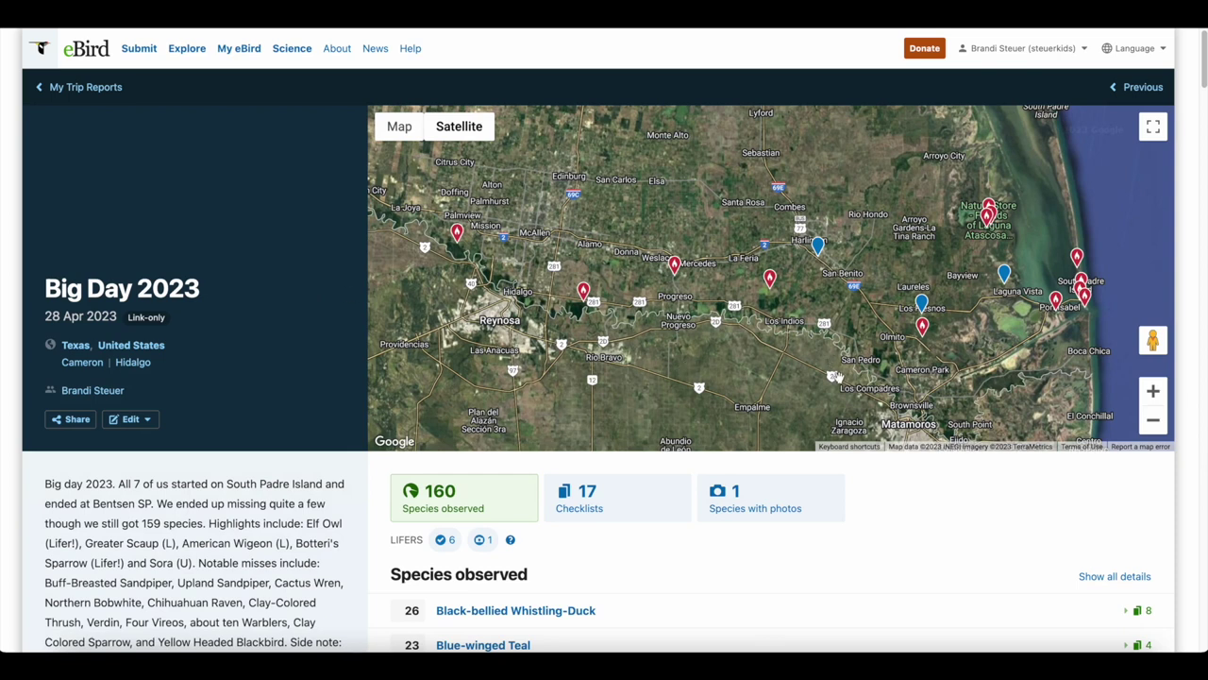
scroll(833, 362, "down", 5)
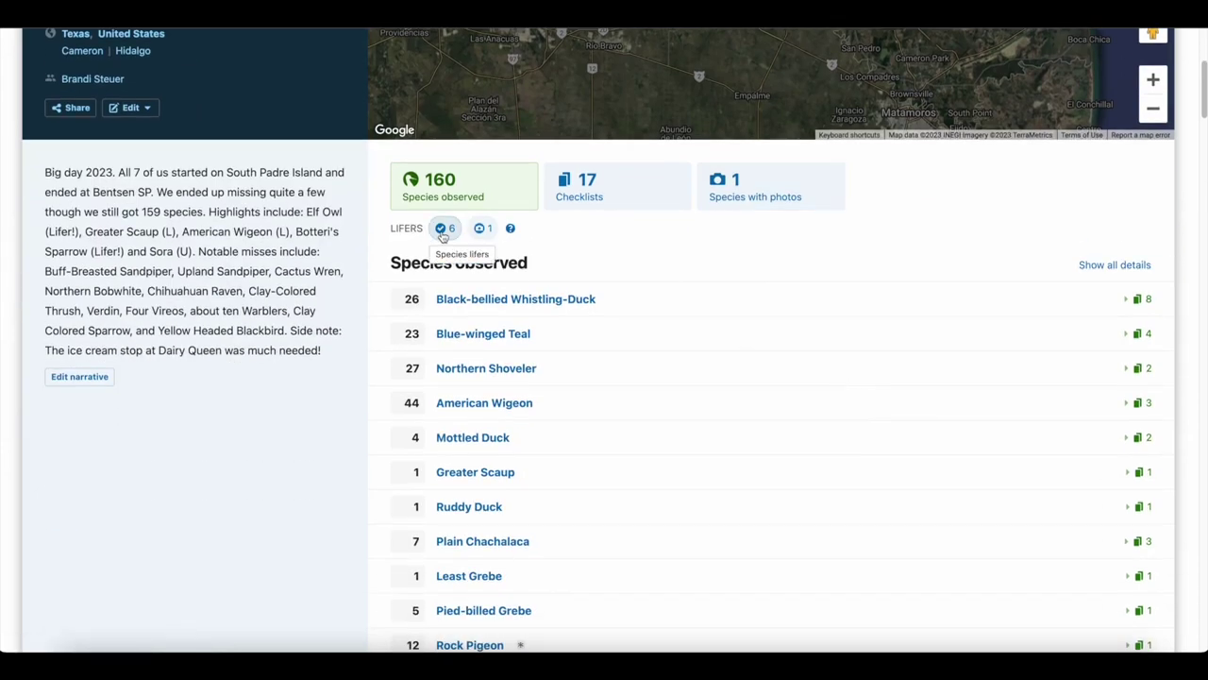
scroll(644, 298, "down", 20)
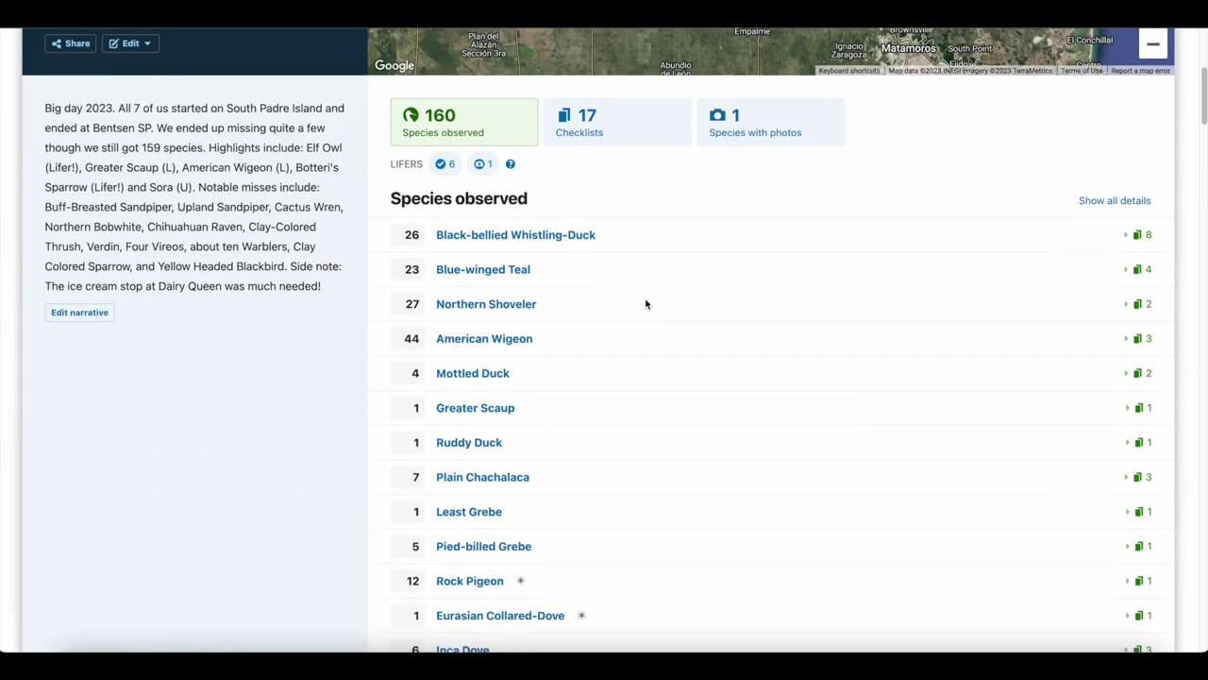
scroll(646, 304, "down", 15)
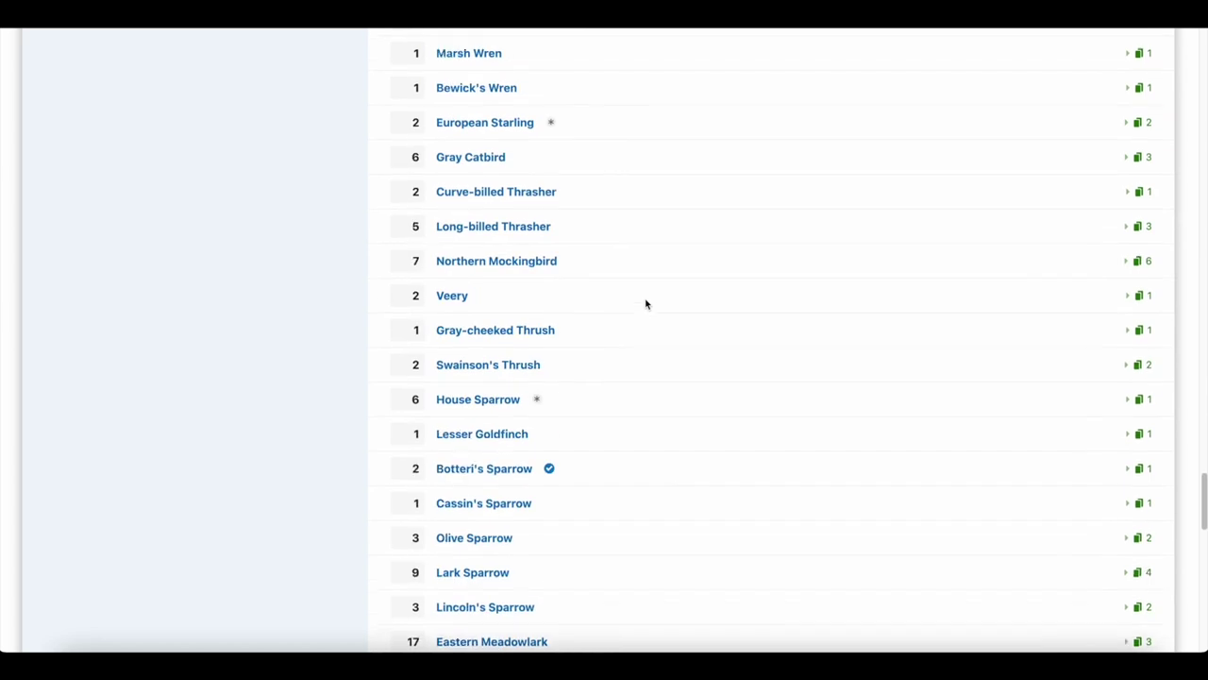
left_click(1126, 224)
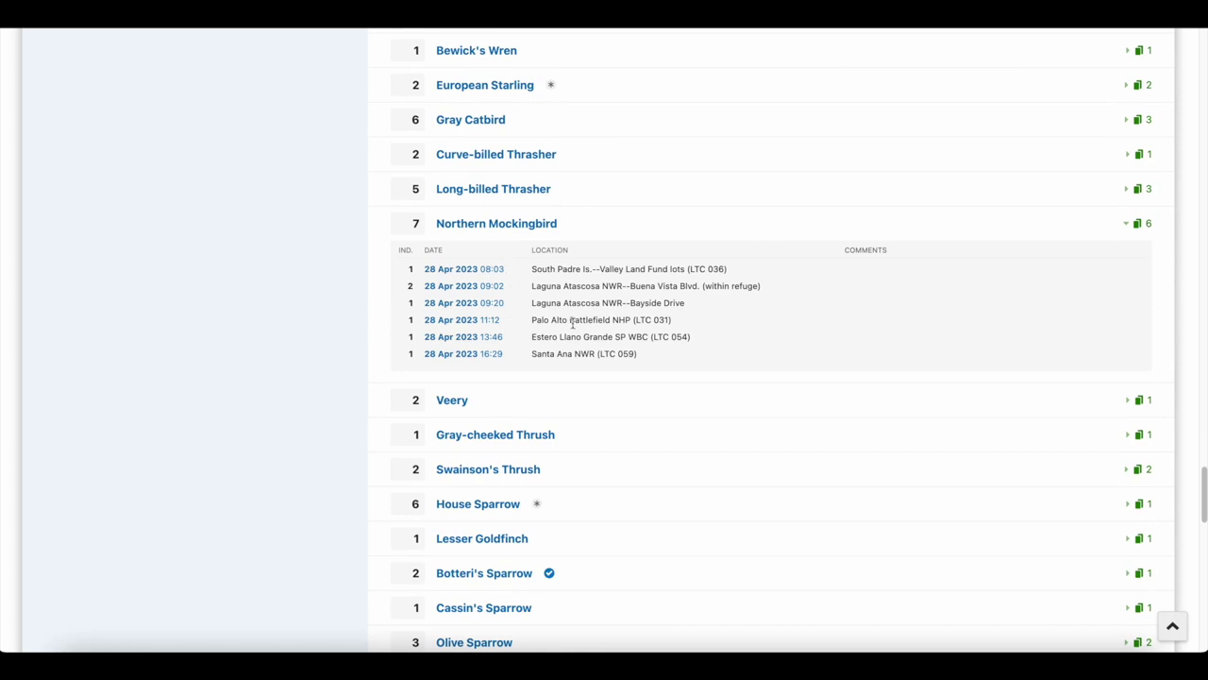
scroll(729, 271, "down", 1)
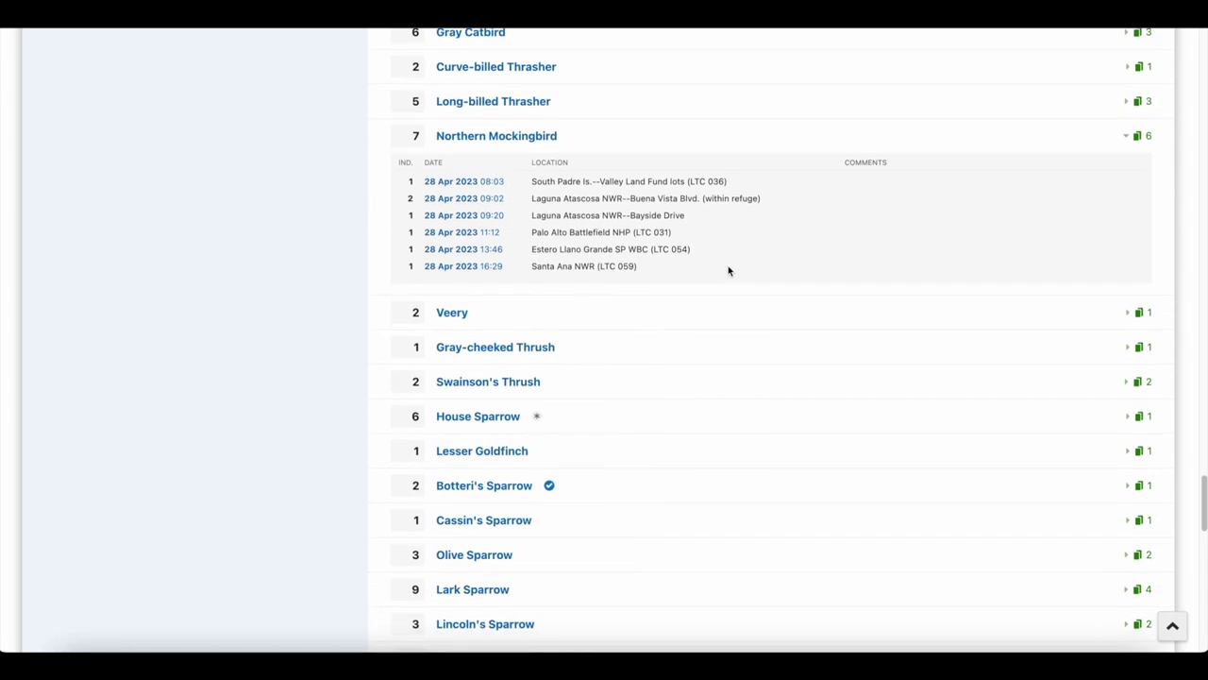
- Expand the Veery sightings in the Big Day 2023 report and look through the remaining species and the trip overview
left_click(1128, 315)
scroll(1063, 359, "down", 3)
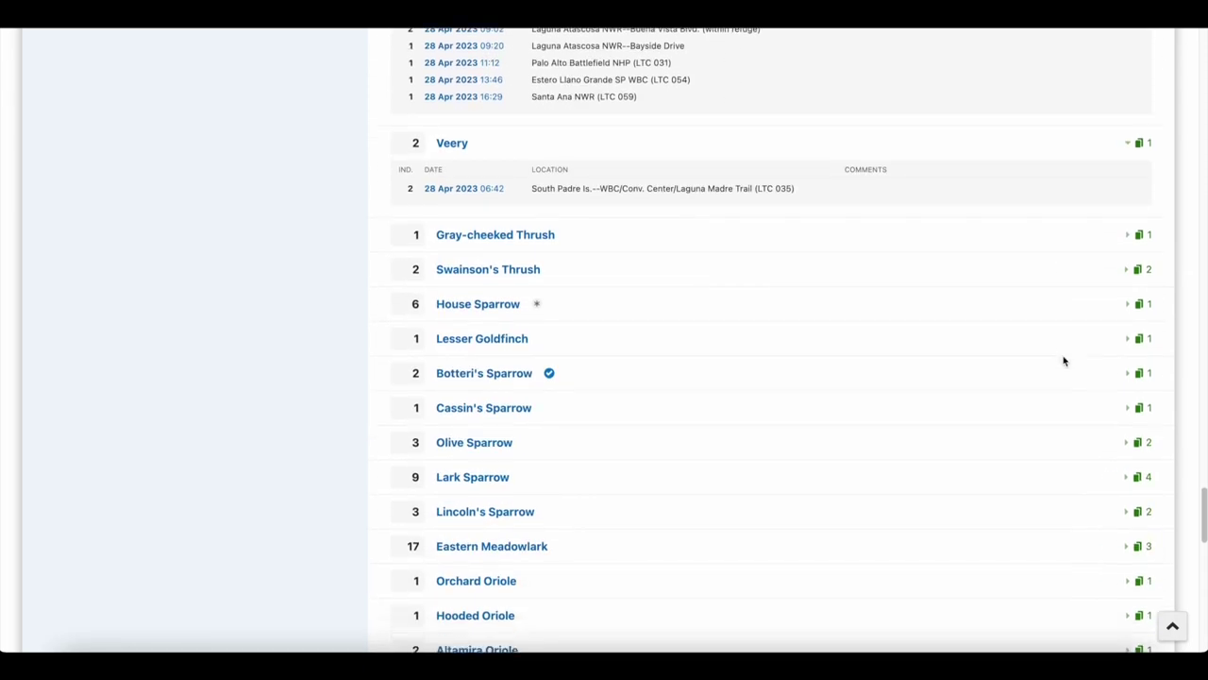
scroll(1127, 296, "down", 3)
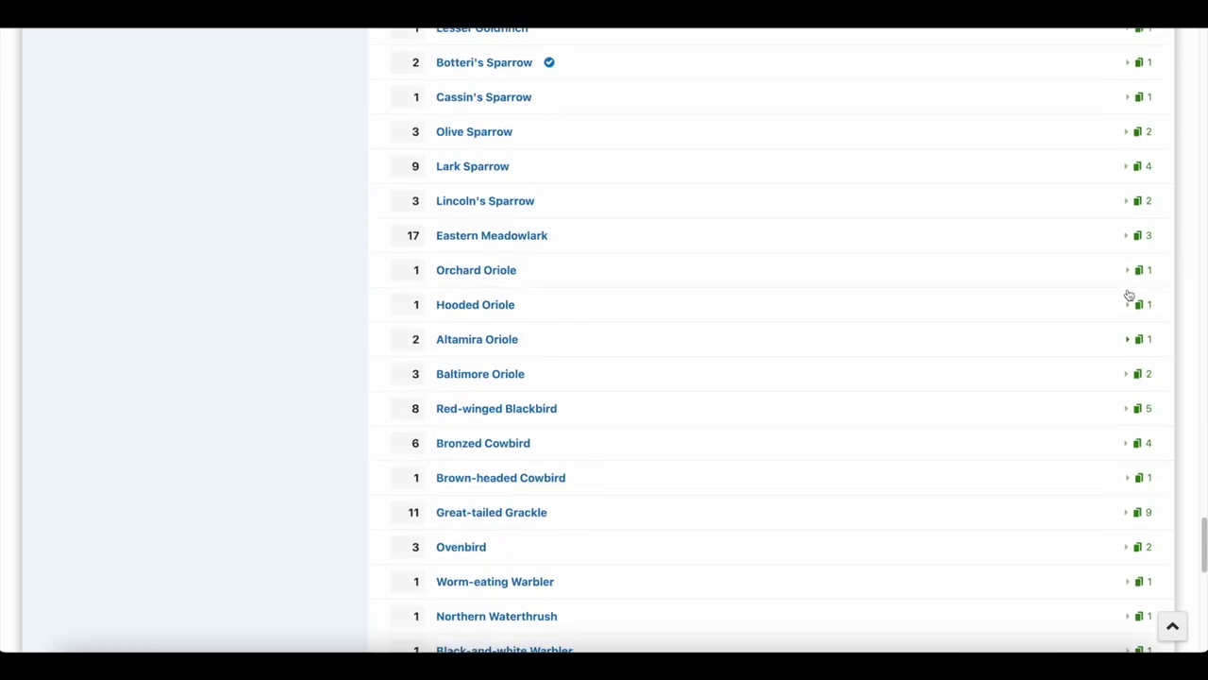
scroll(1128, 295, "up", 4)
scroll(624, 395, "down", 12)
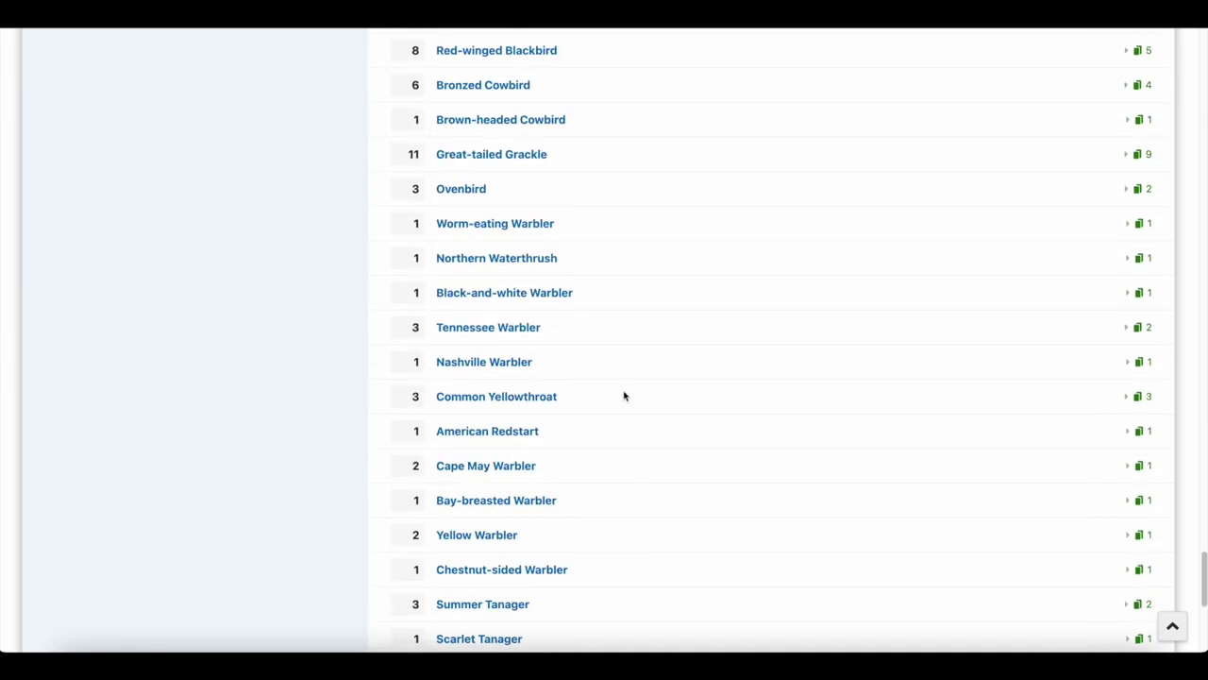
scroll(624, 396, "up", 20)
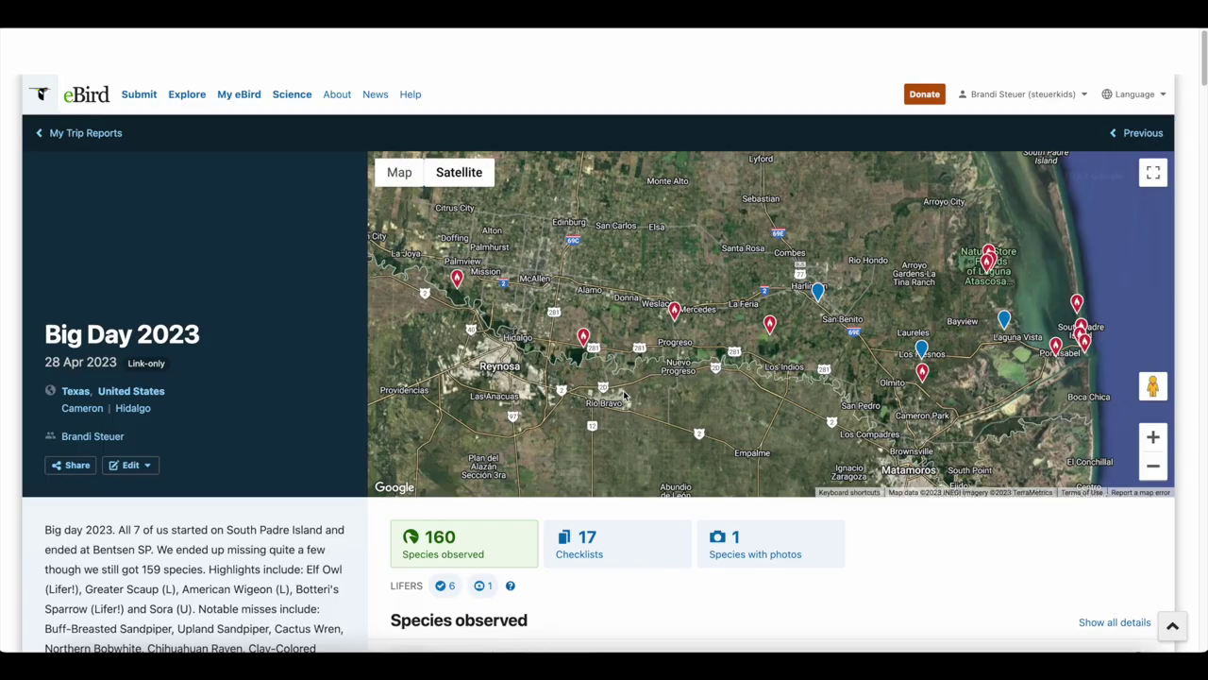
scroll(626, 504, "down", 1)
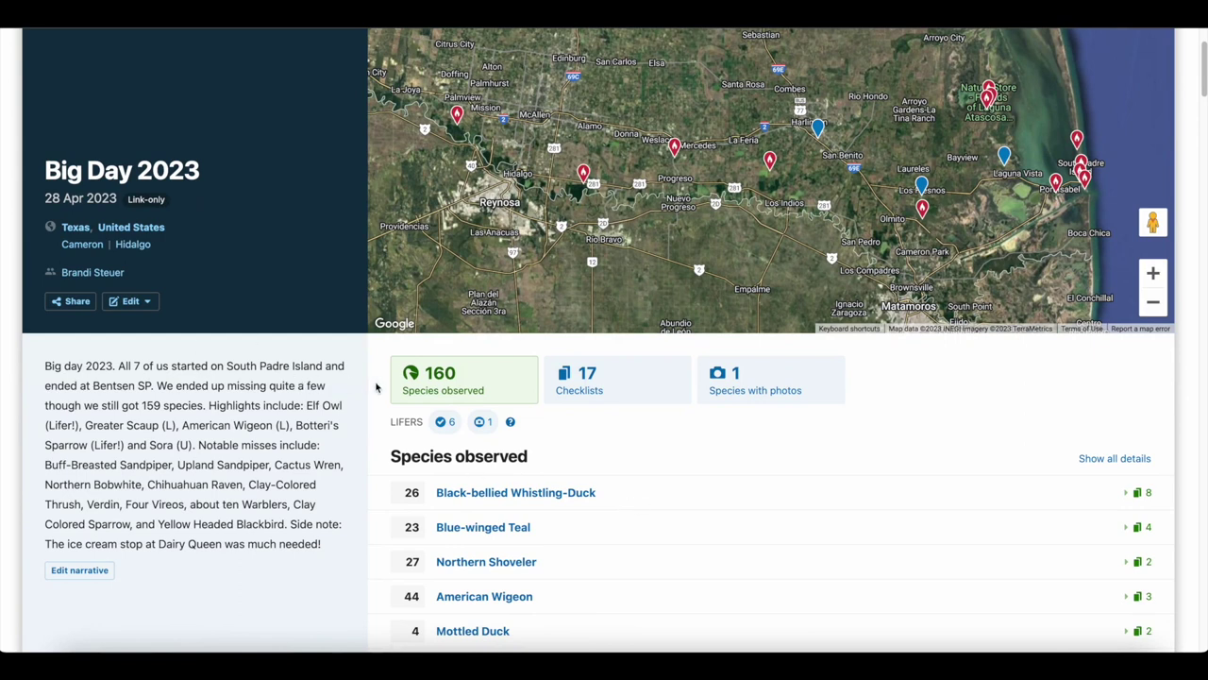
scroll(388, 363, "up", 1)
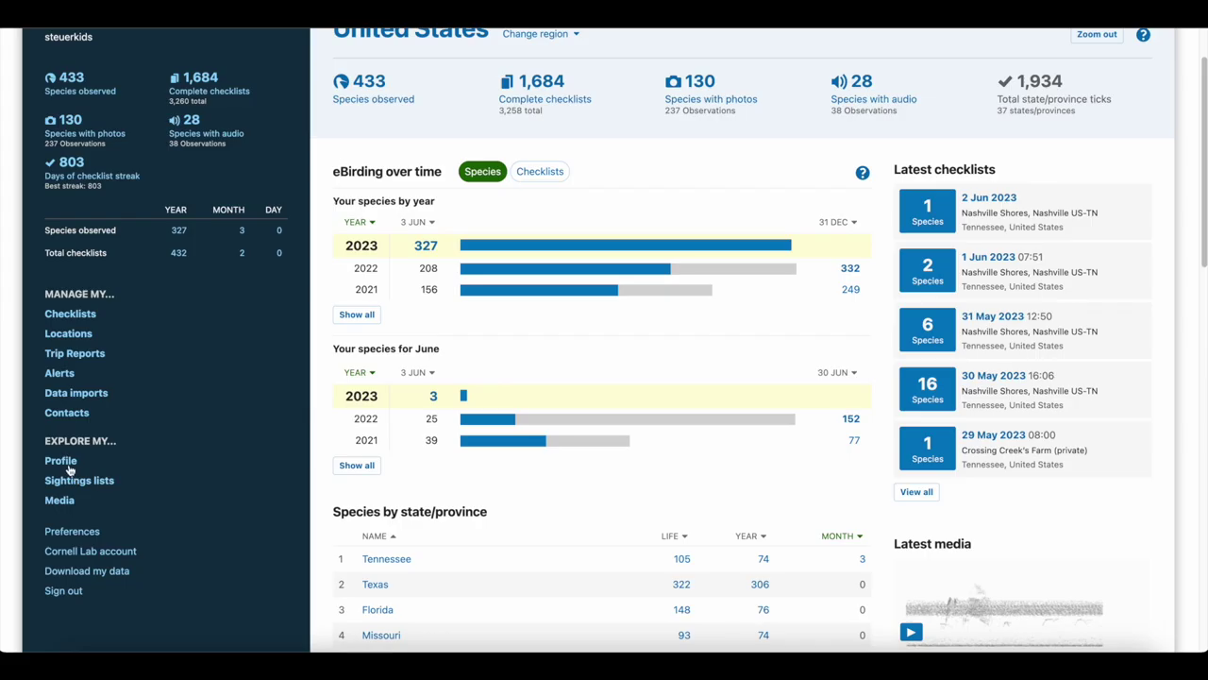
- Open the public profile, show the Texas county map and inspect species observed in Cameron, Donley and Hidalgo counties
left_click(64, 463)
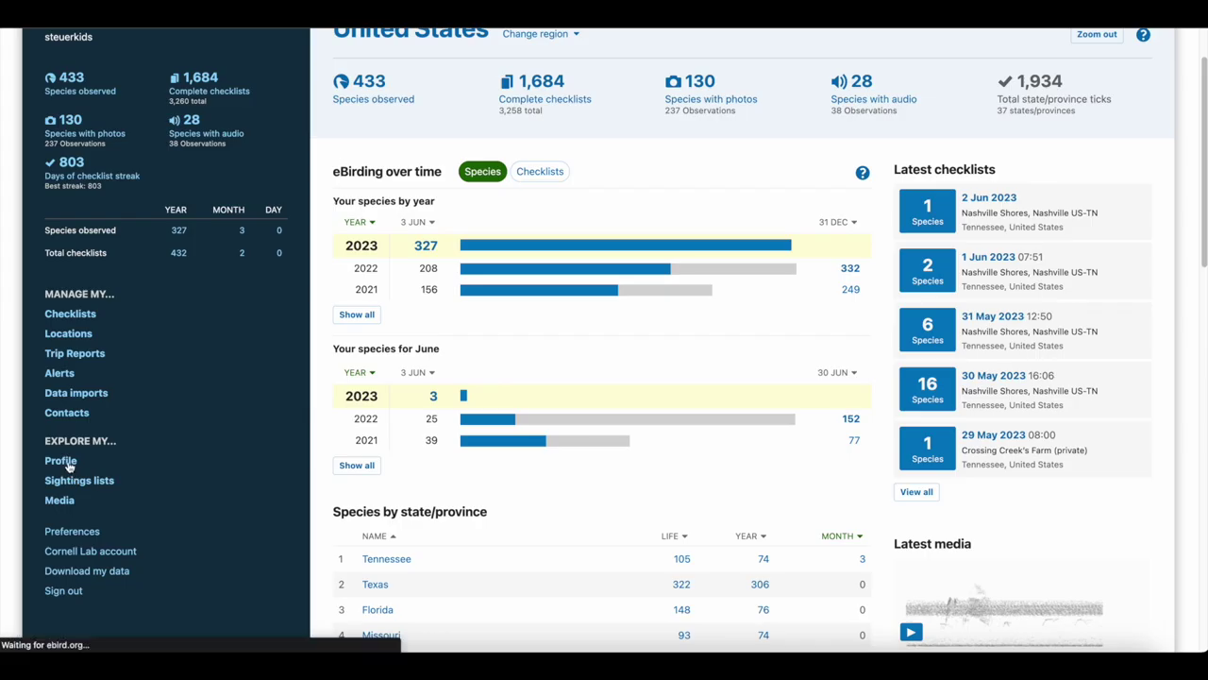
scroll(720, 461, "down", 2)
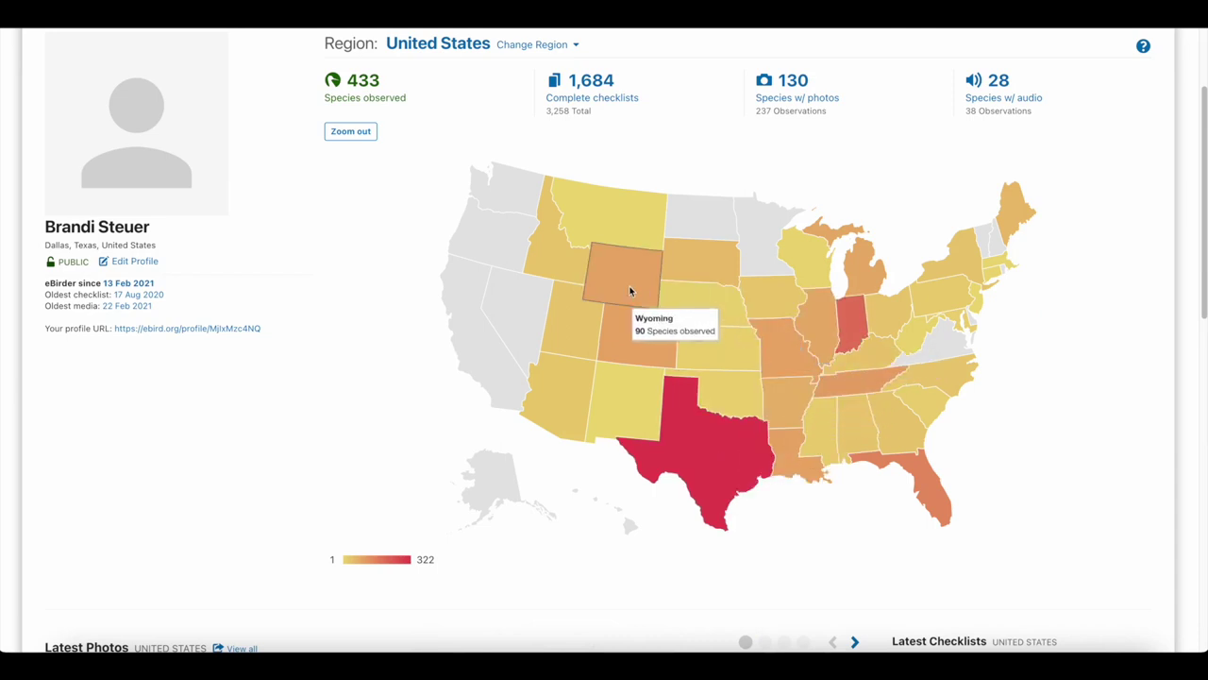
left_click(703, 447)
scroll(703, 447, "down", 1)
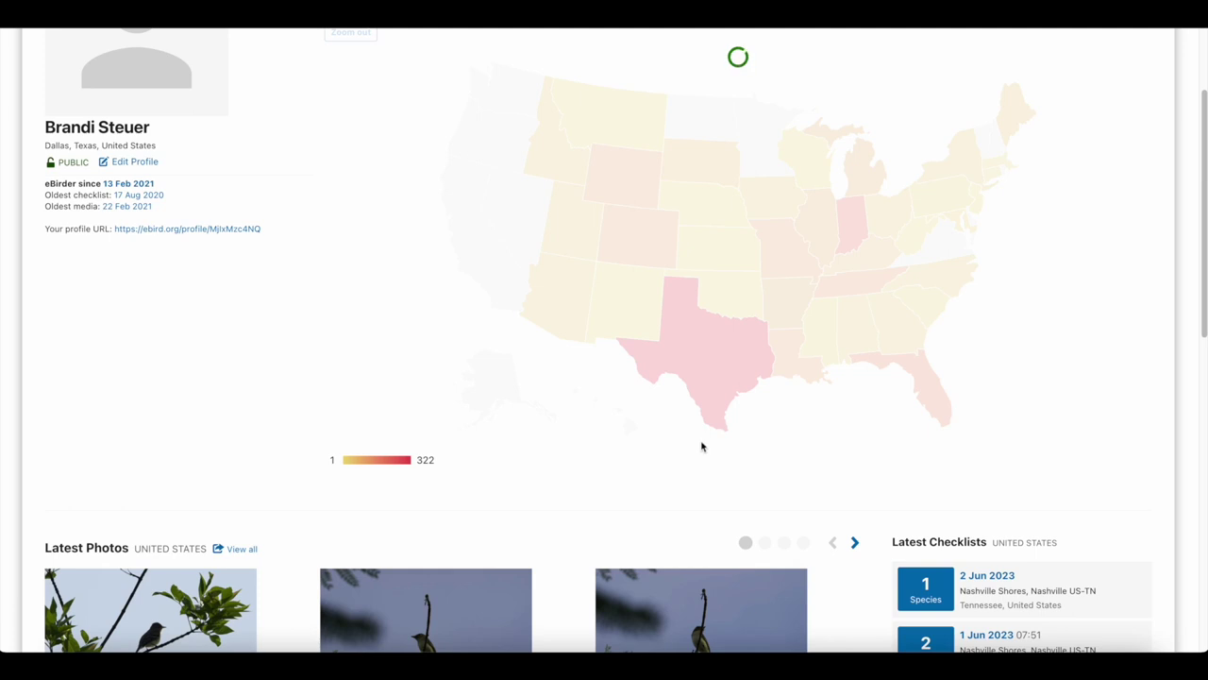
mouse_move(818, 462)
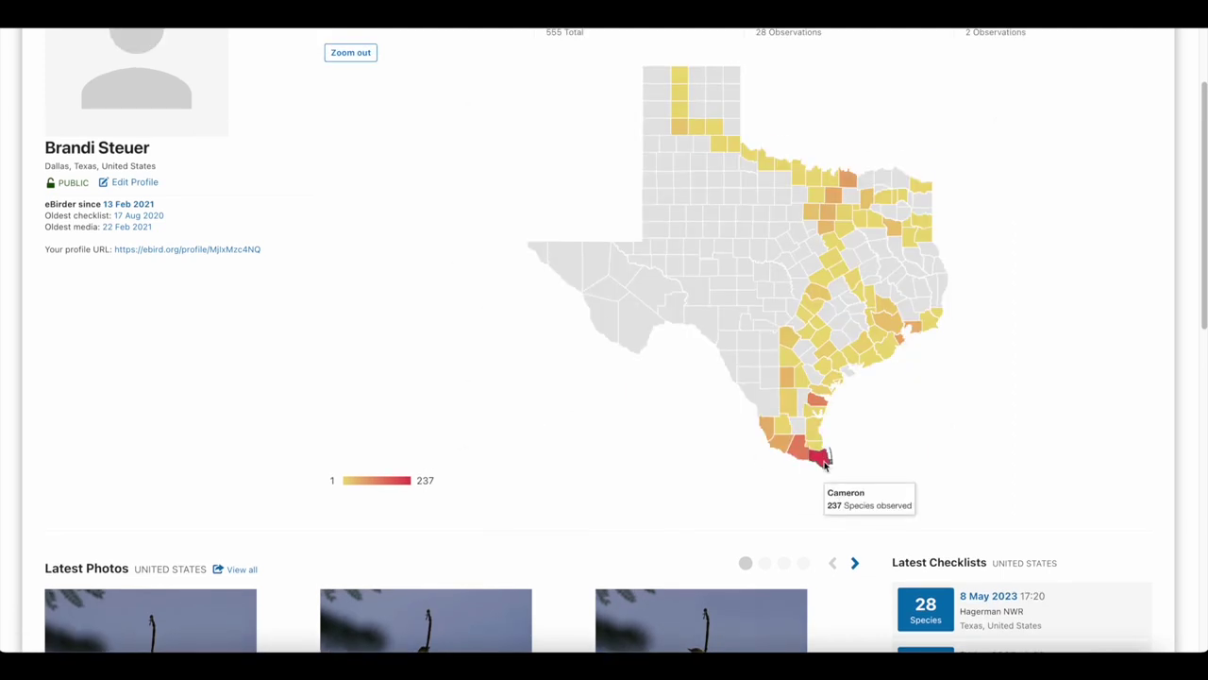
mouse_move(716, 132)
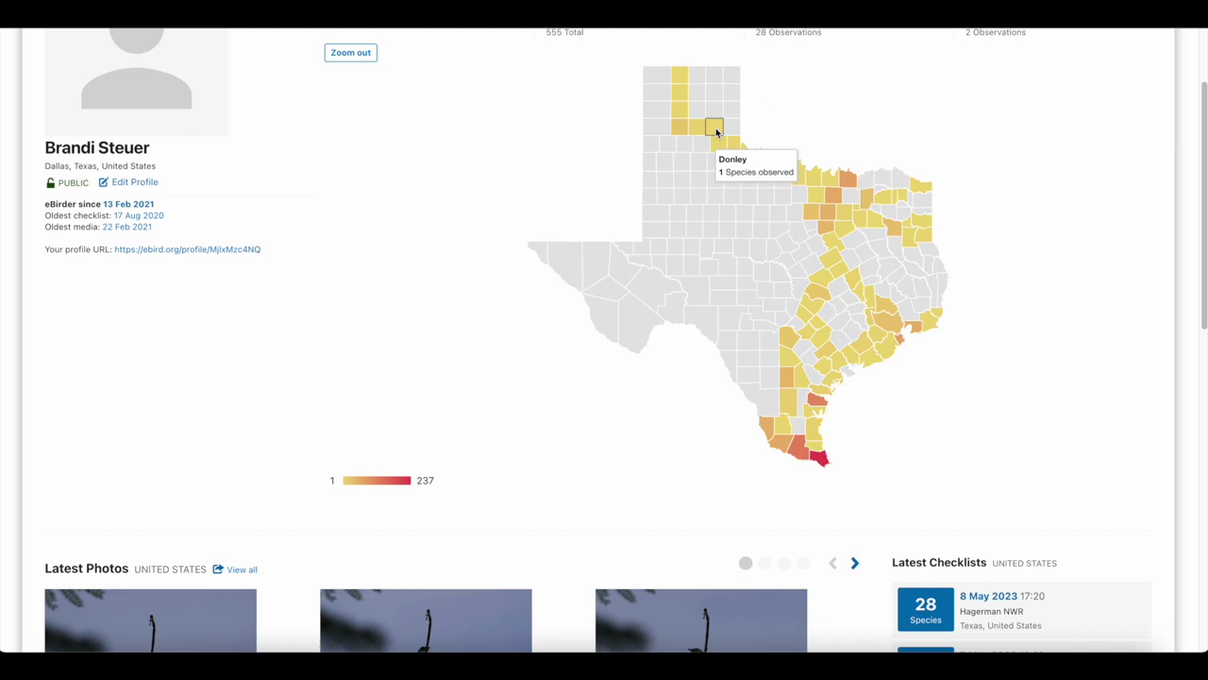
mouse_move(790, 412)
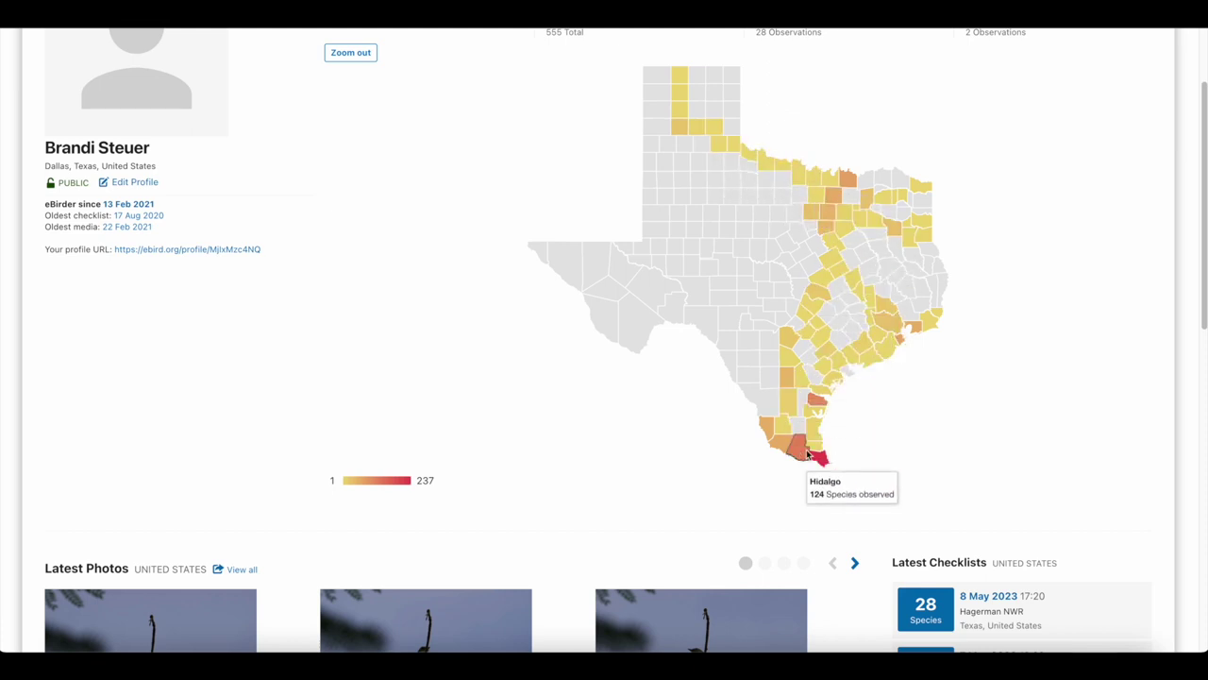
- Zoom the profile map out to the United States and view Florida's counties, latest photos and checklists
scroll(807, 454, "up", 1)
left_click(337, 107)
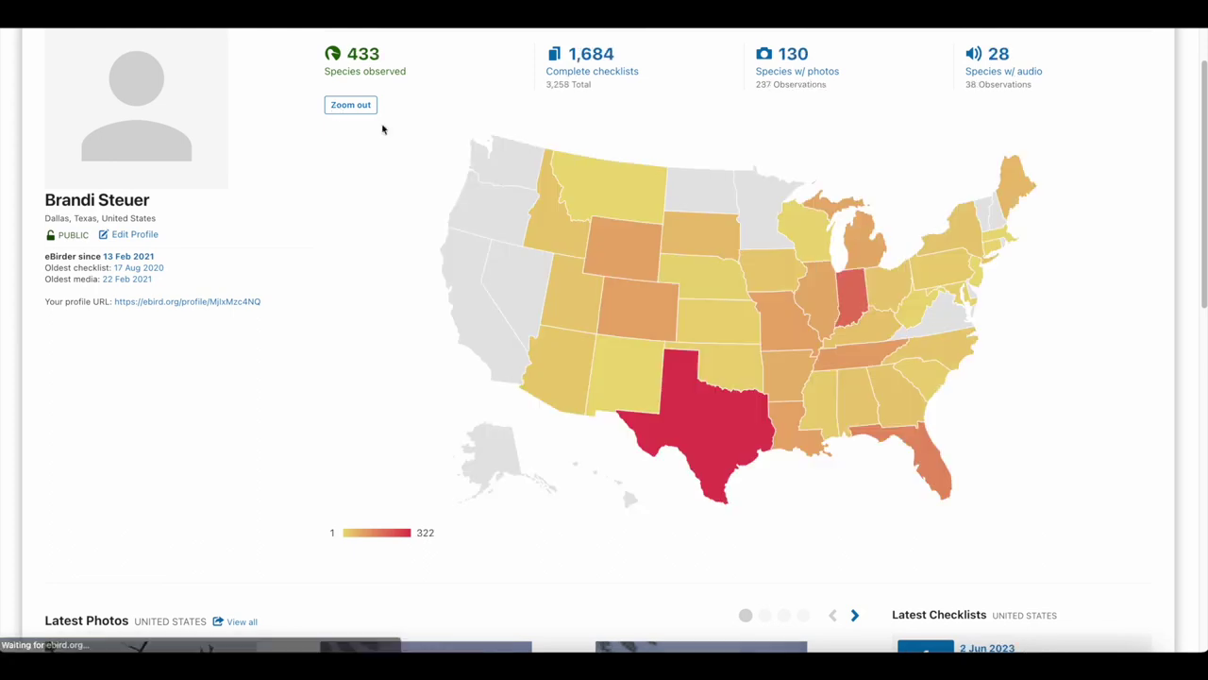
scroll(874, 416, "down", 3)
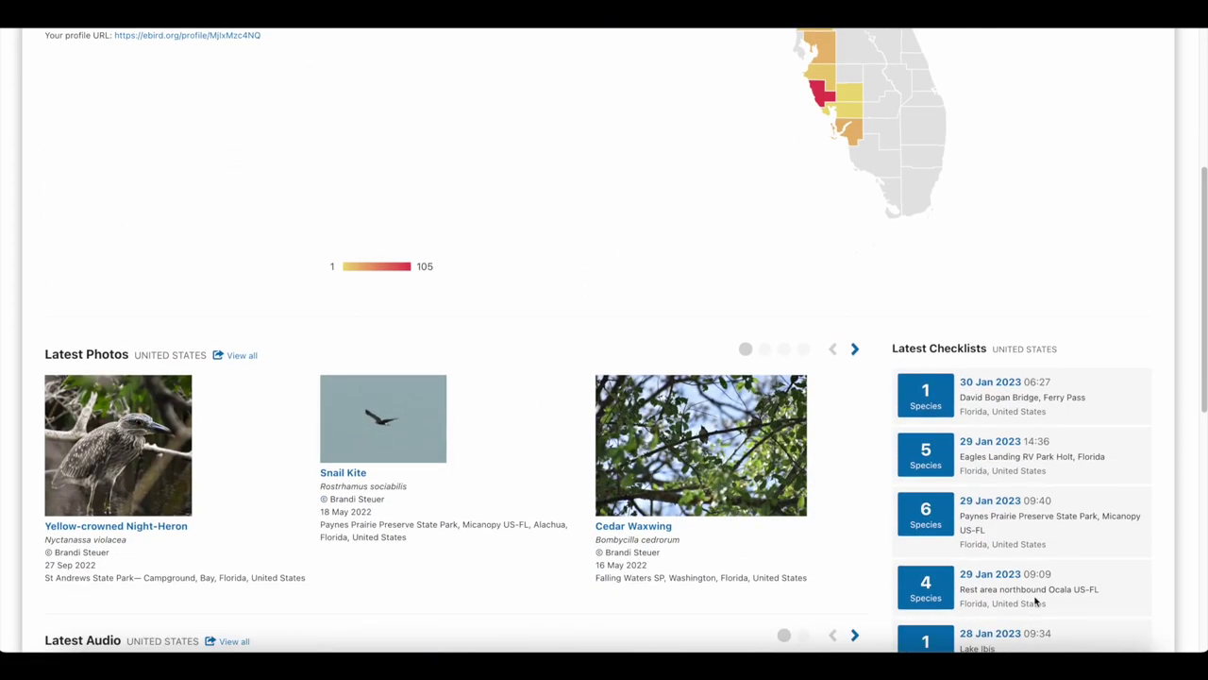
scroll(1035, 599, "down", 6)
scroll(1032, 598, "up", 10)
scroll(1032, 598, "down", 3)
scroll(806, 512, "down", 4)
scroll(708, 479, "up", 3)
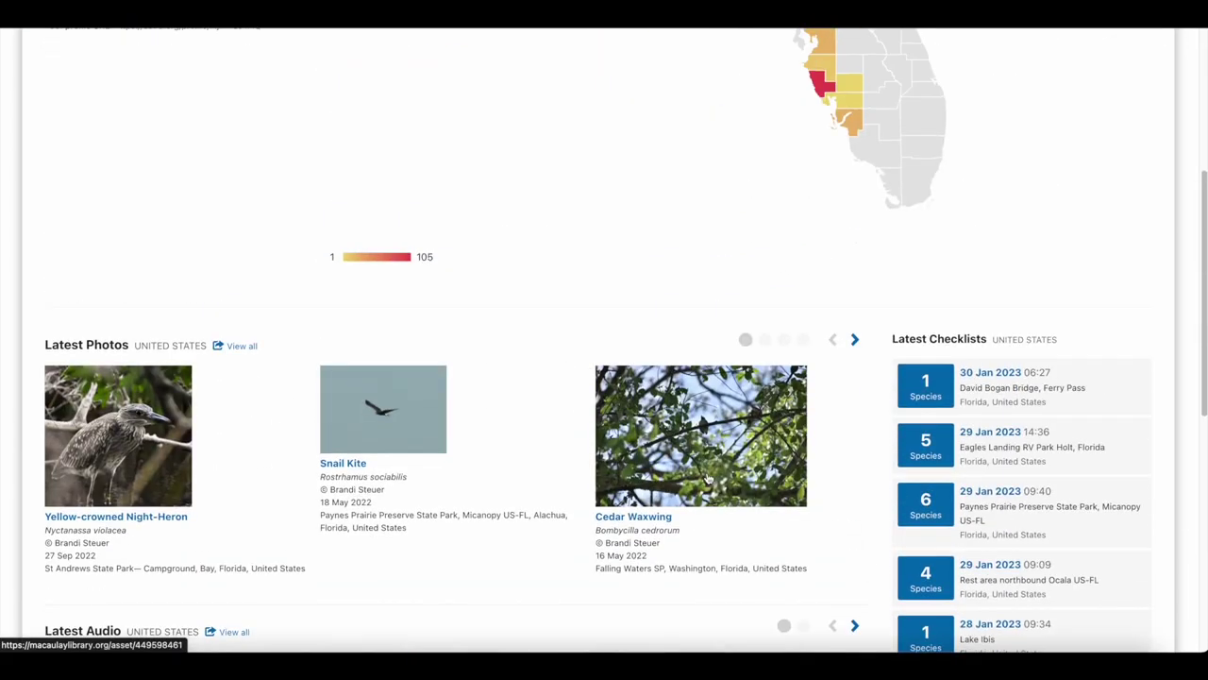
scroll(707, 478, "up", 5)
- Zoom the profile map out to the world and view the worldwide profile
left_click(601, 451)
scroll(601, 450, "down", 2)
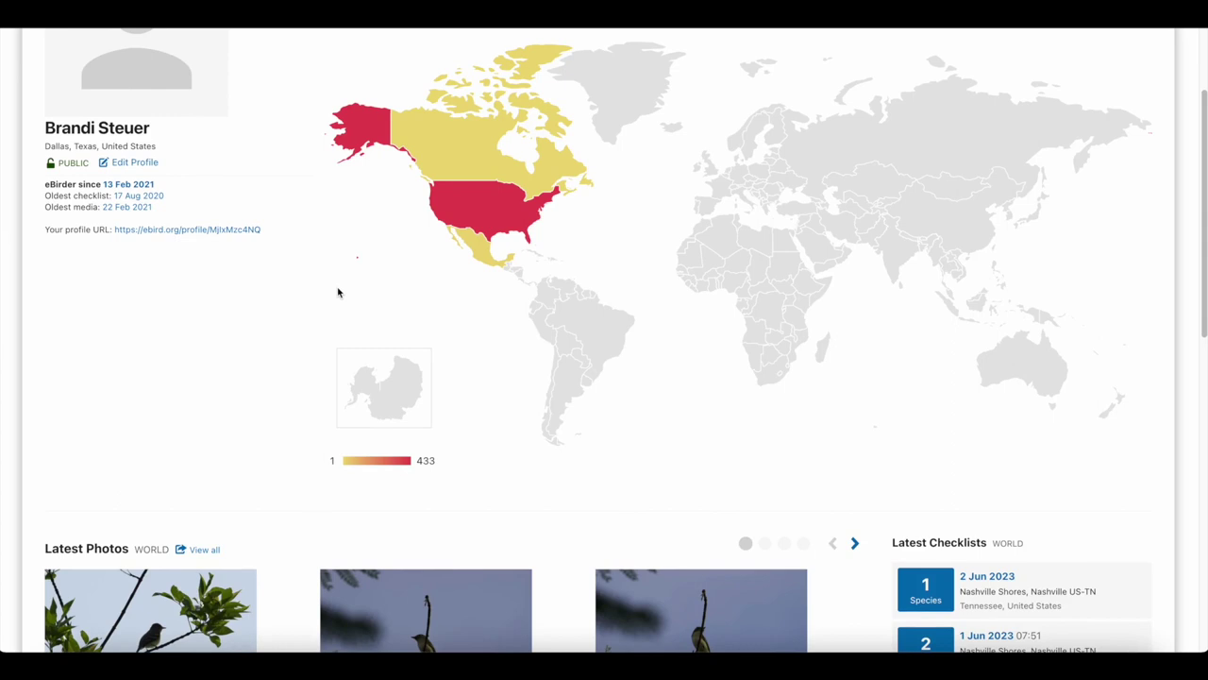
scroll(338, 293, "up", 3)
scroll(920, 365, "down", 10)
- Open the personal United States media gallery and view the Willow Flycatcher photo and neighbouring sound recording
left_click(916, 356)
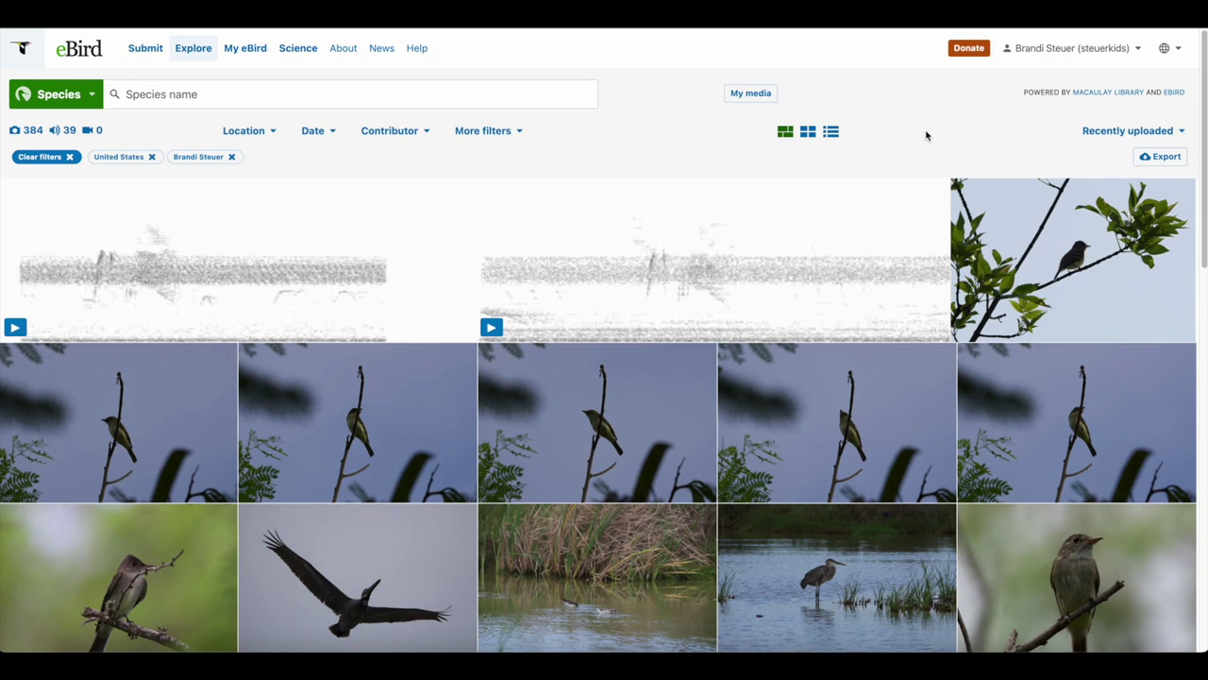
left_click(999, 230)
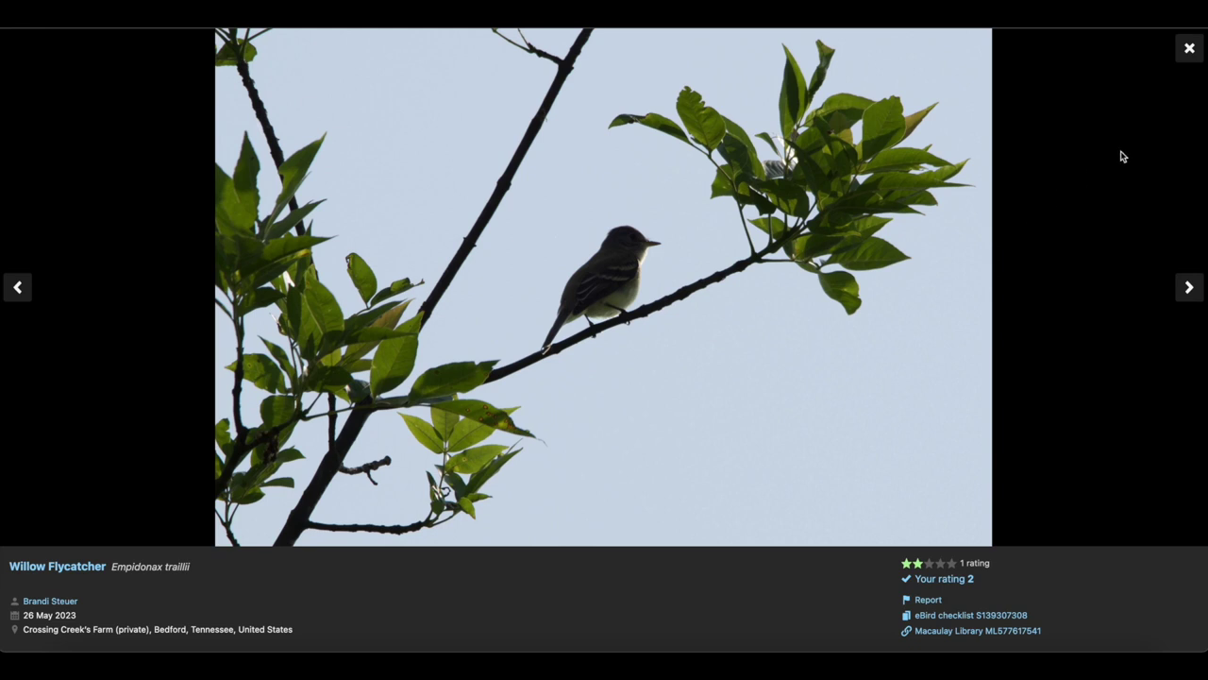
left_click(16, 287)
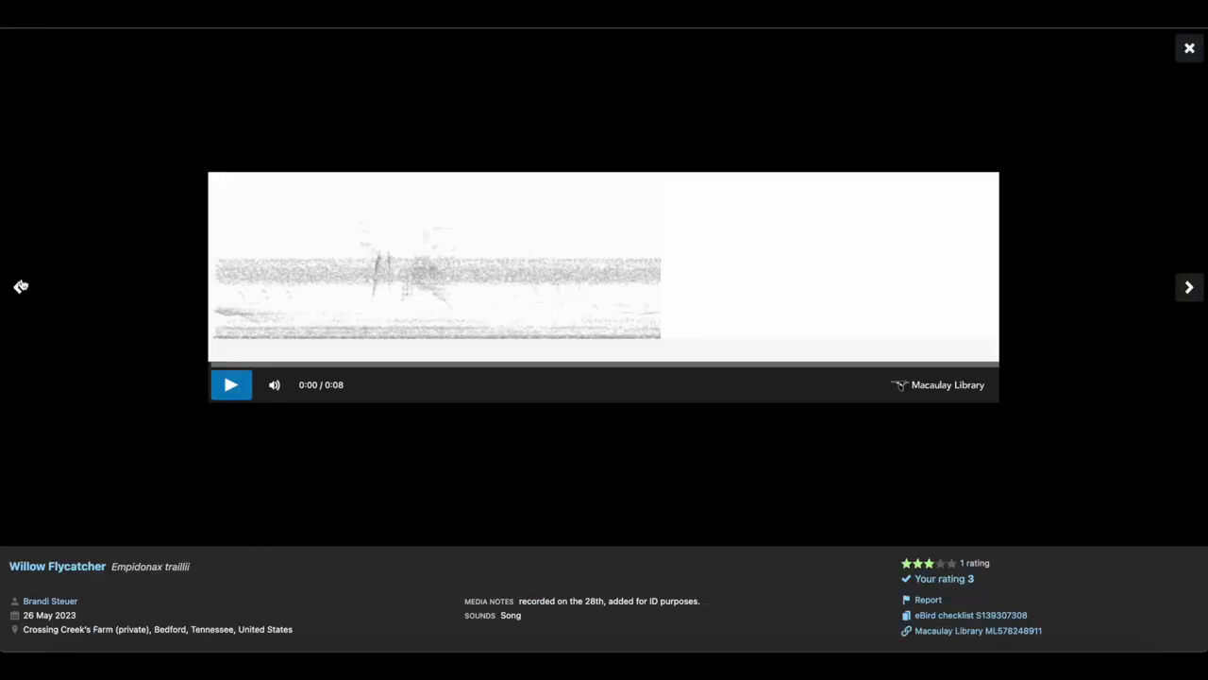
left_click(1189, 49)
- Find a Mountain Bluebird photo in the media gallery, view it enlarged with its ratings, and close it
scroll(906, 368, "down", 5)
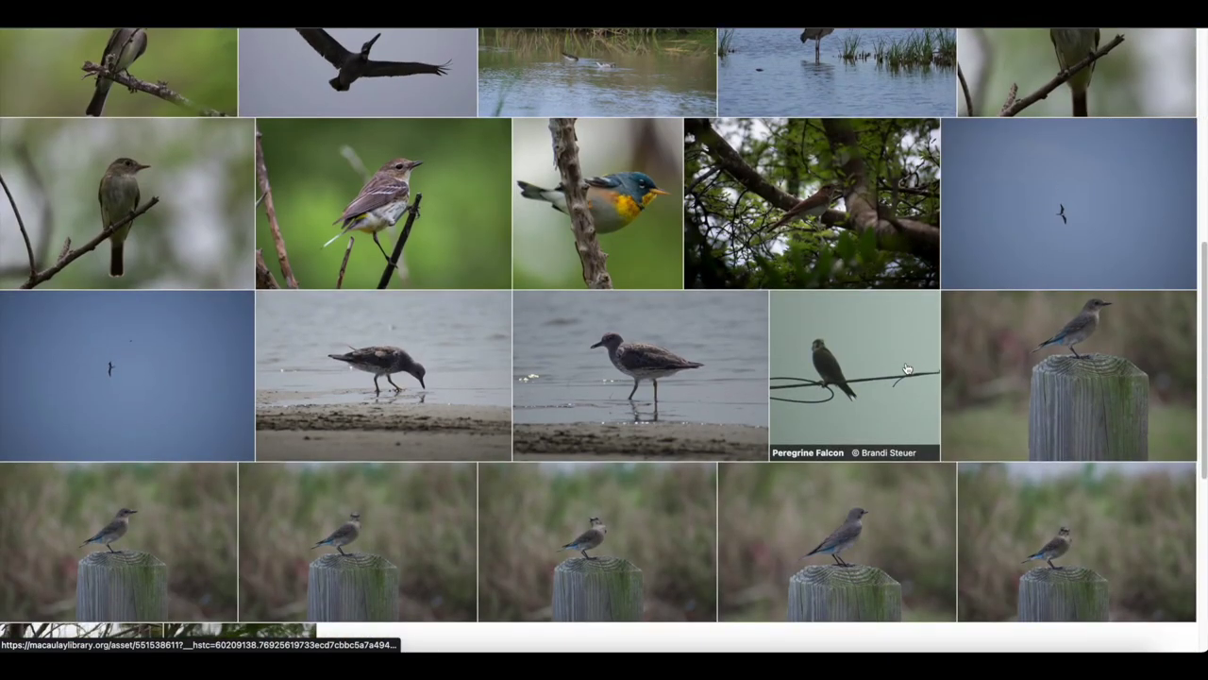
scroll(906, 368, "down", 1)
left_click(1043, 340)
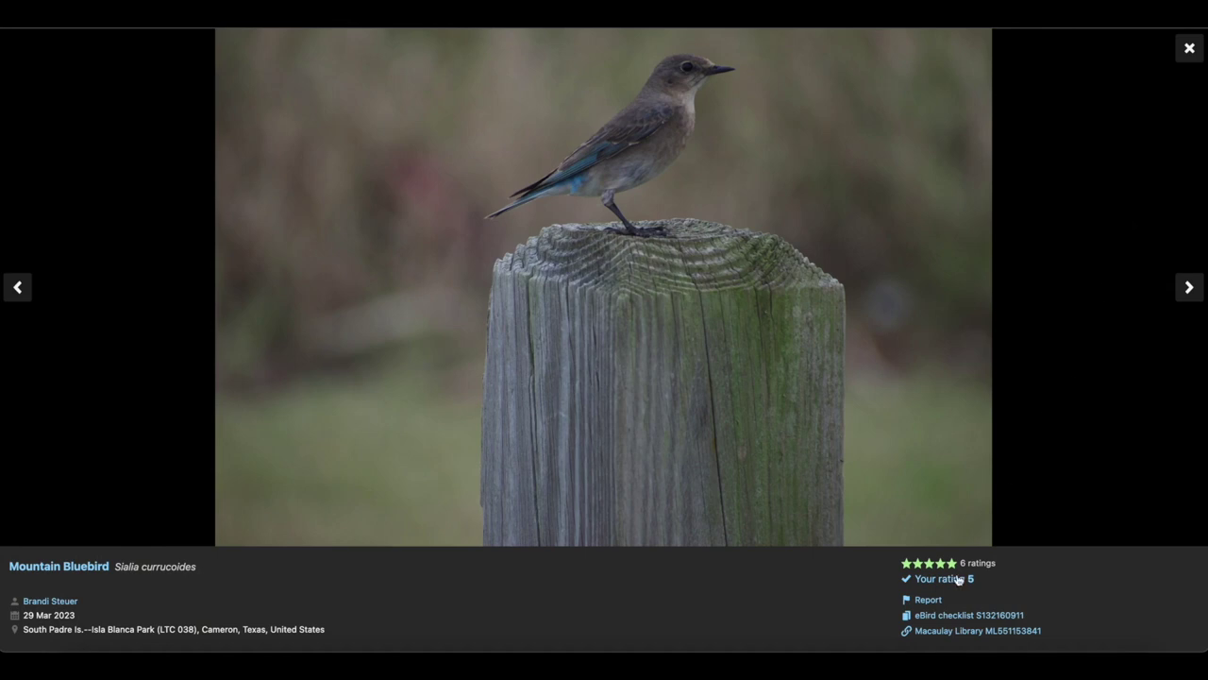
left_click(1188, 50)
- Remove the contributor filter from the United States media search and open the sorting options
scroll(890, 259, "up", 15)
left_click(234, 158)
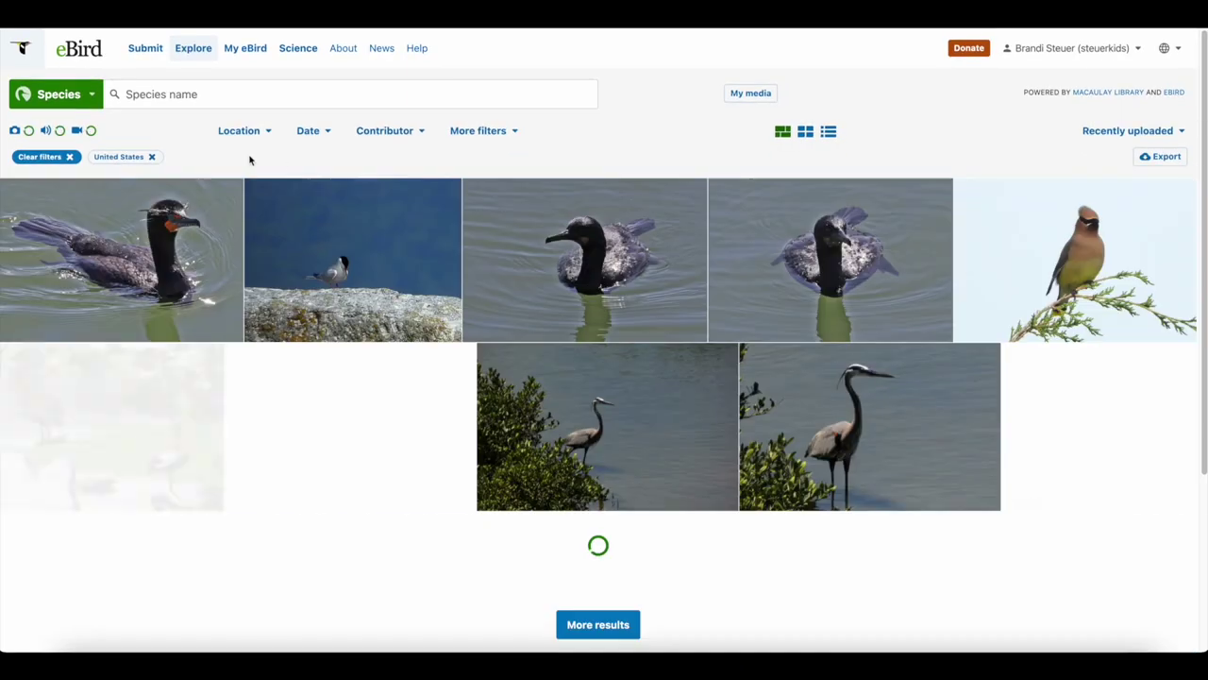
left_click(1128, 131)
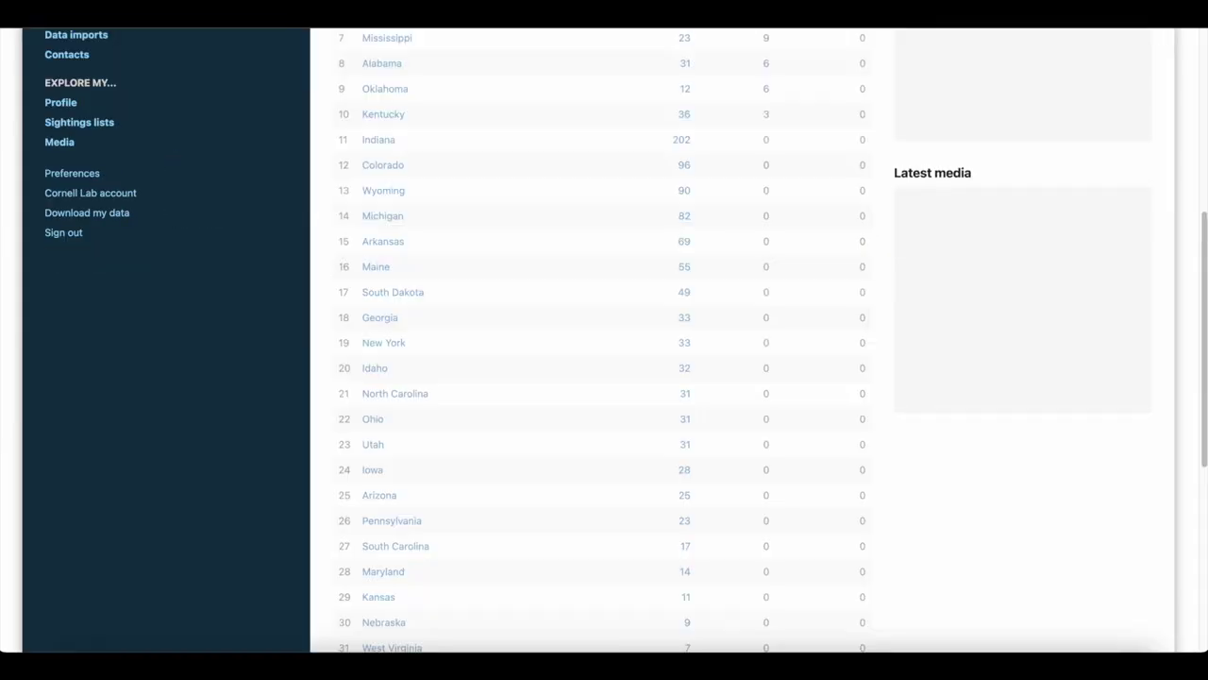
- Return to the My eBird dashboard, go to Explore and open the Gadwall species page
scroll(500, 217, "up", 10)
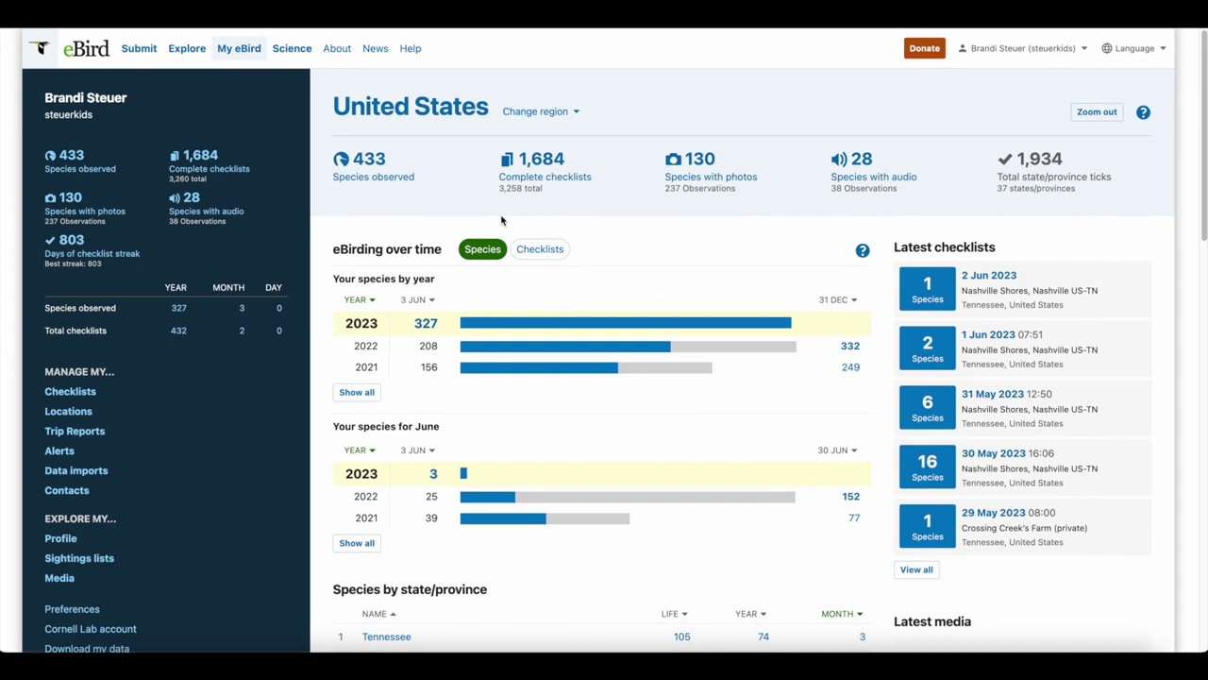
left_click(188, 50)
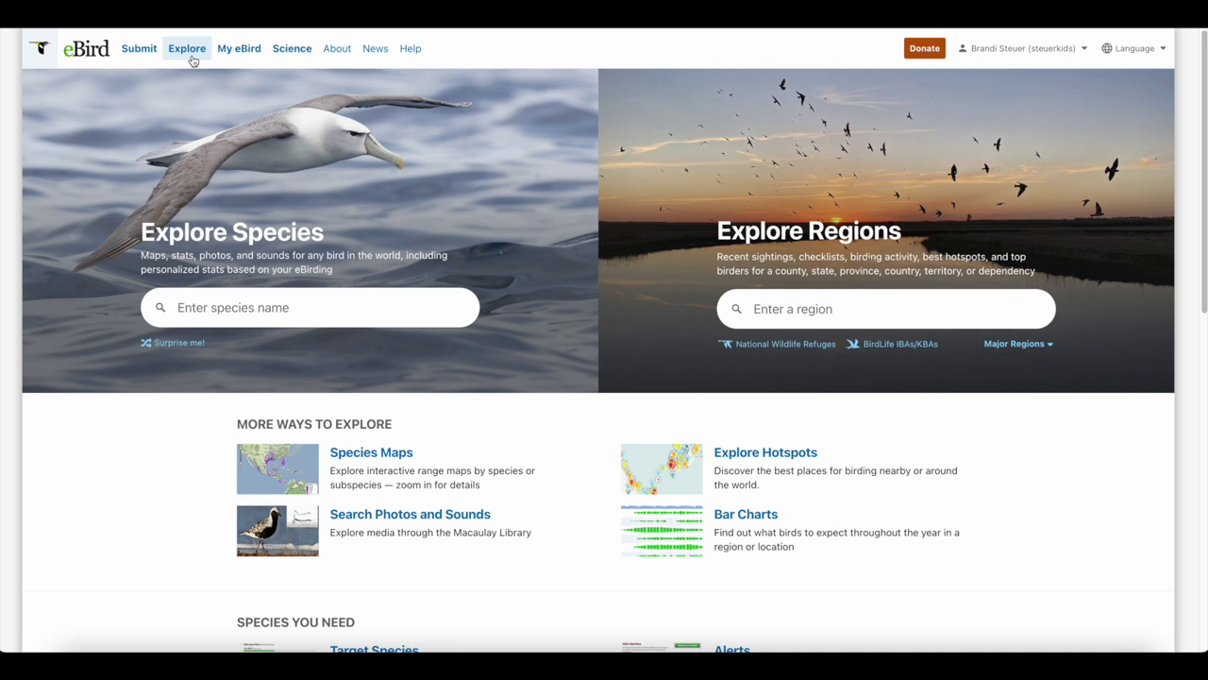
left_click(253, 318)
type("gadw")
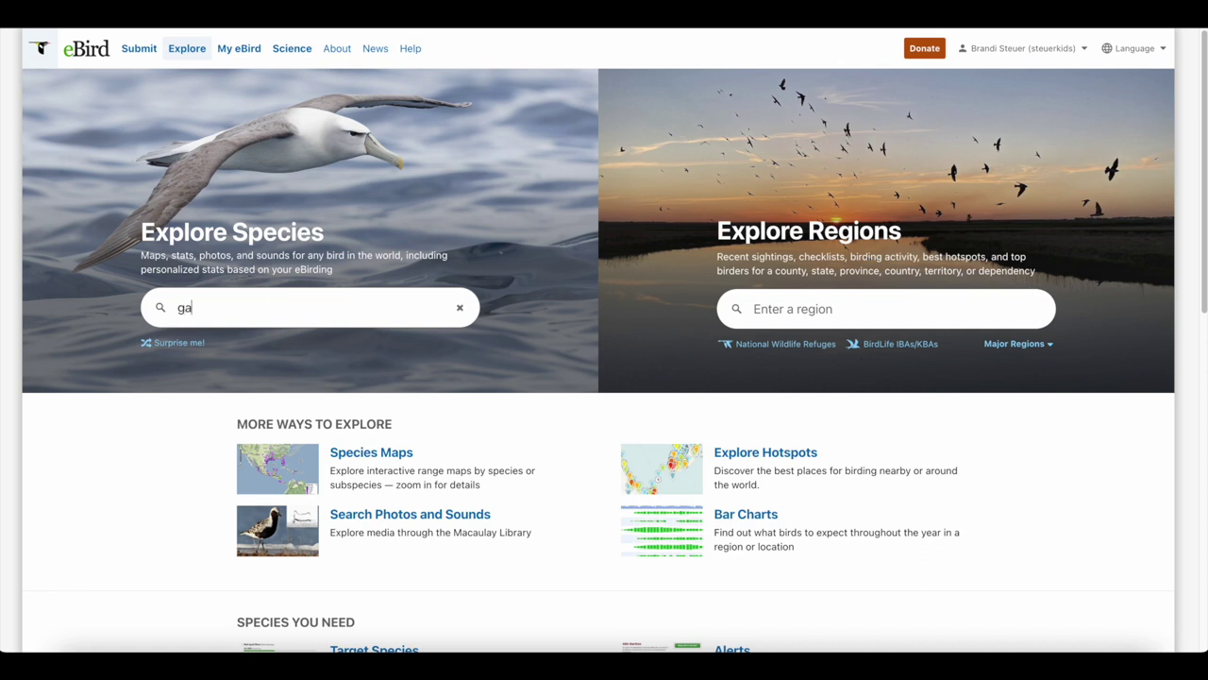
left_click(230, 341)
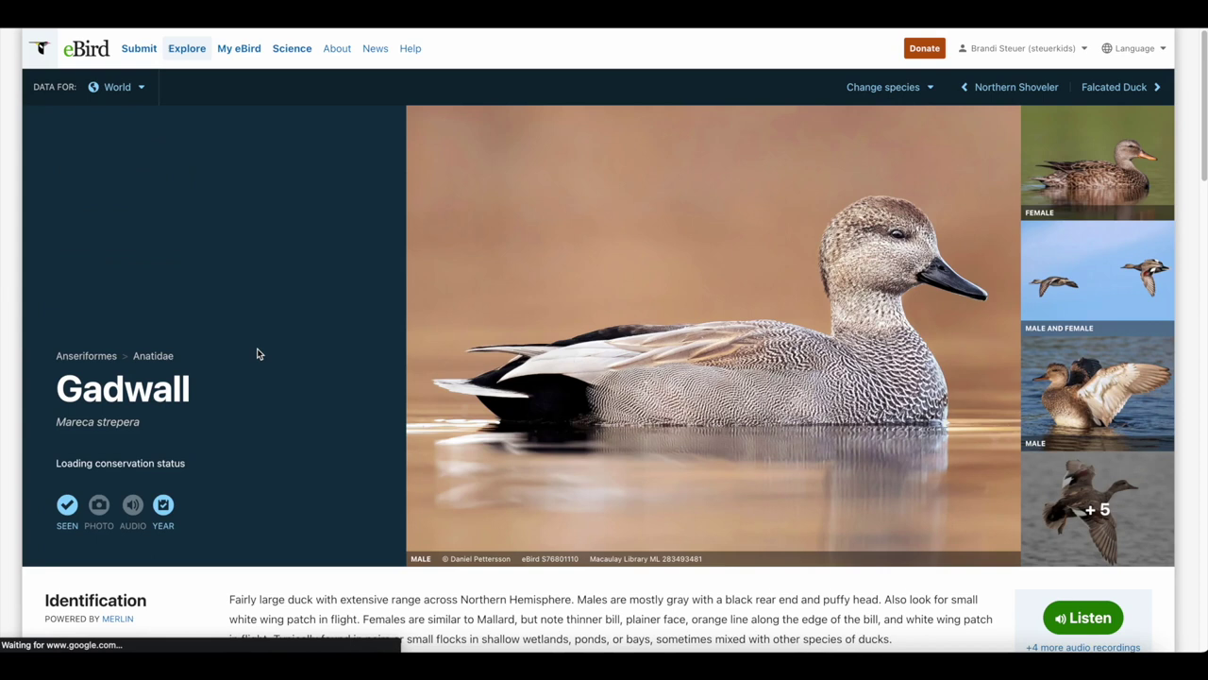
- Change the species page to Black-throated Green Warbler by searching for the code btgw
left_click(890, 86)
type("btgw")
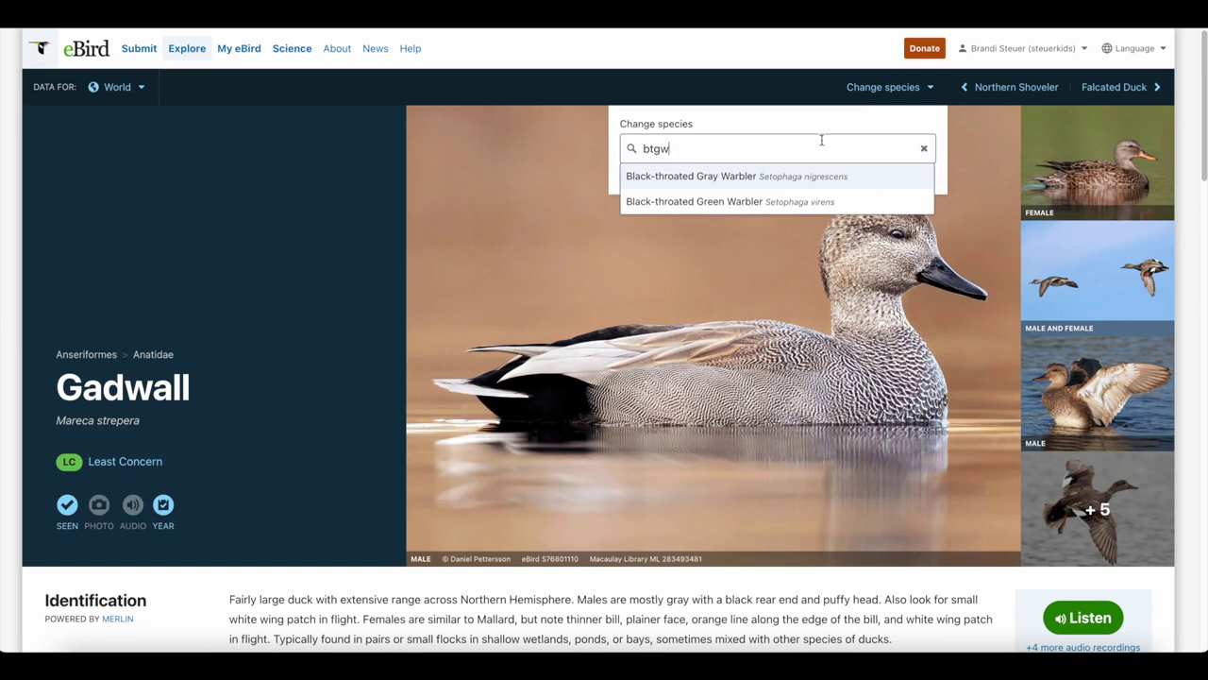
left_click(771, 200)
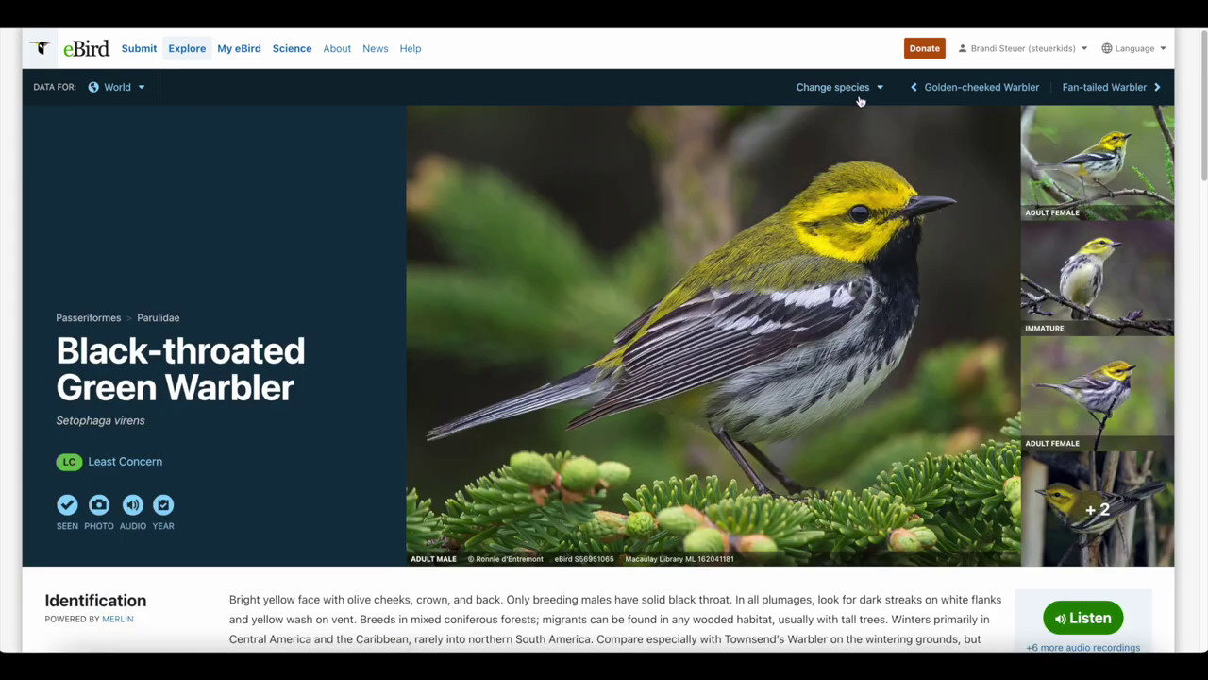
- Change the species page to King-of-Saxony Bird-of-Paradise by searching for the code kosb
left_click(859, 95)
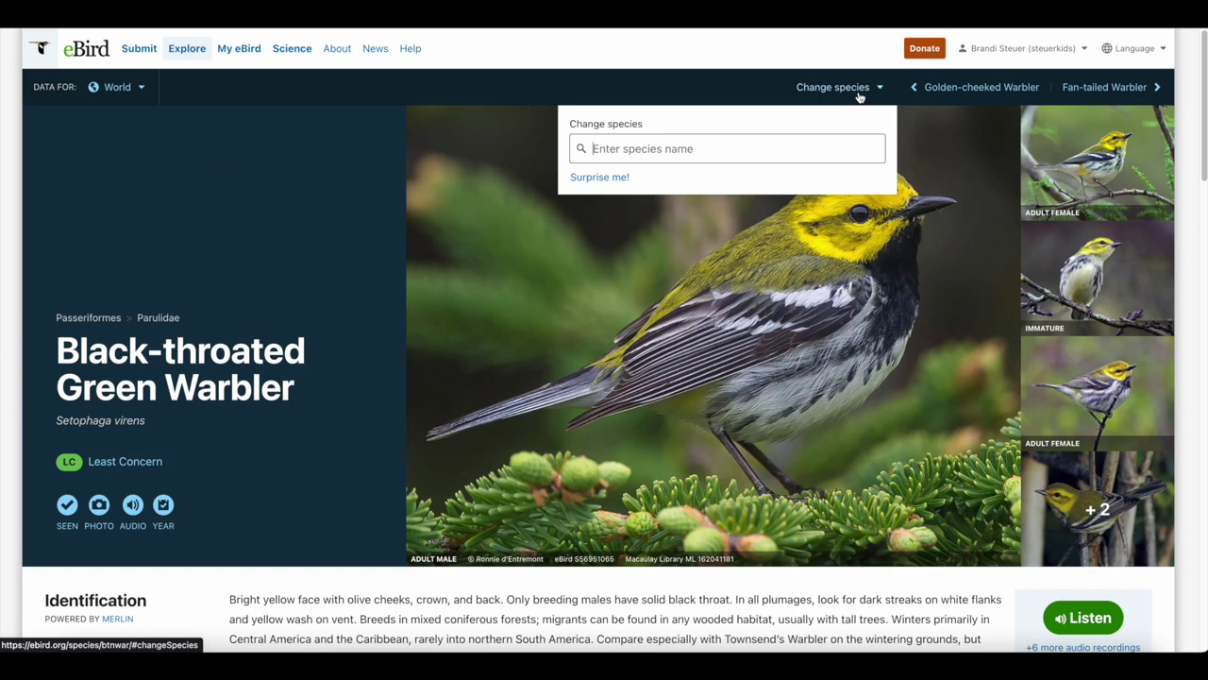
left_click(188, 52)
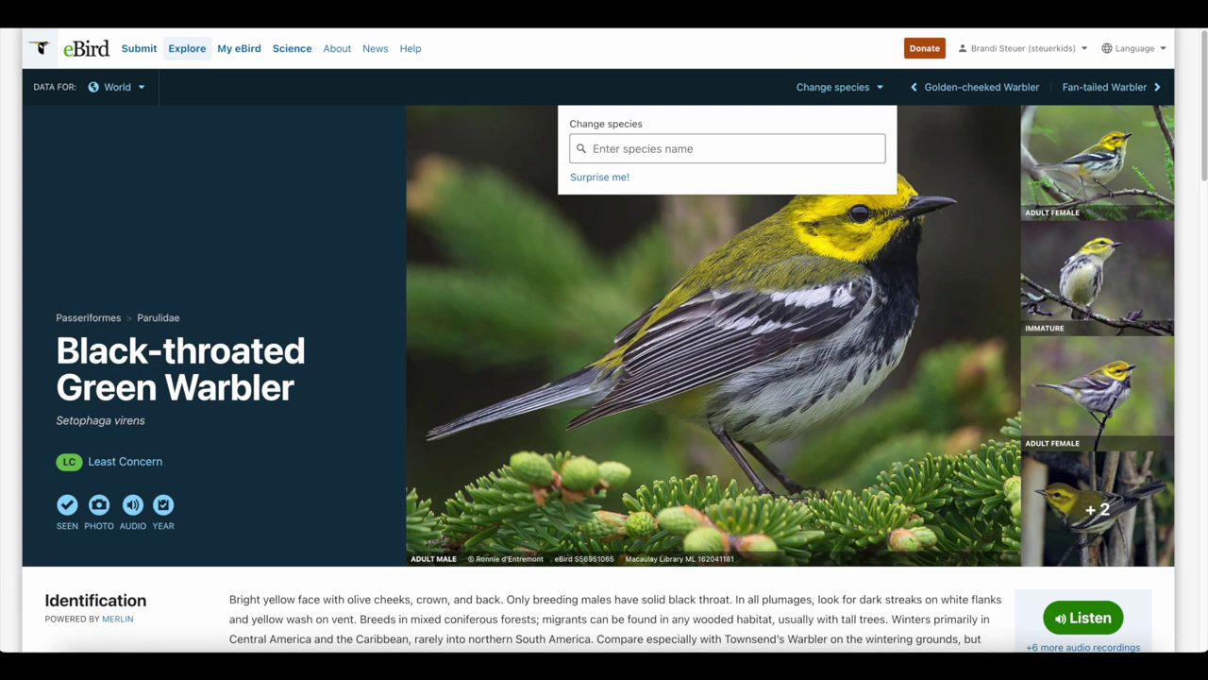
type("kosb")
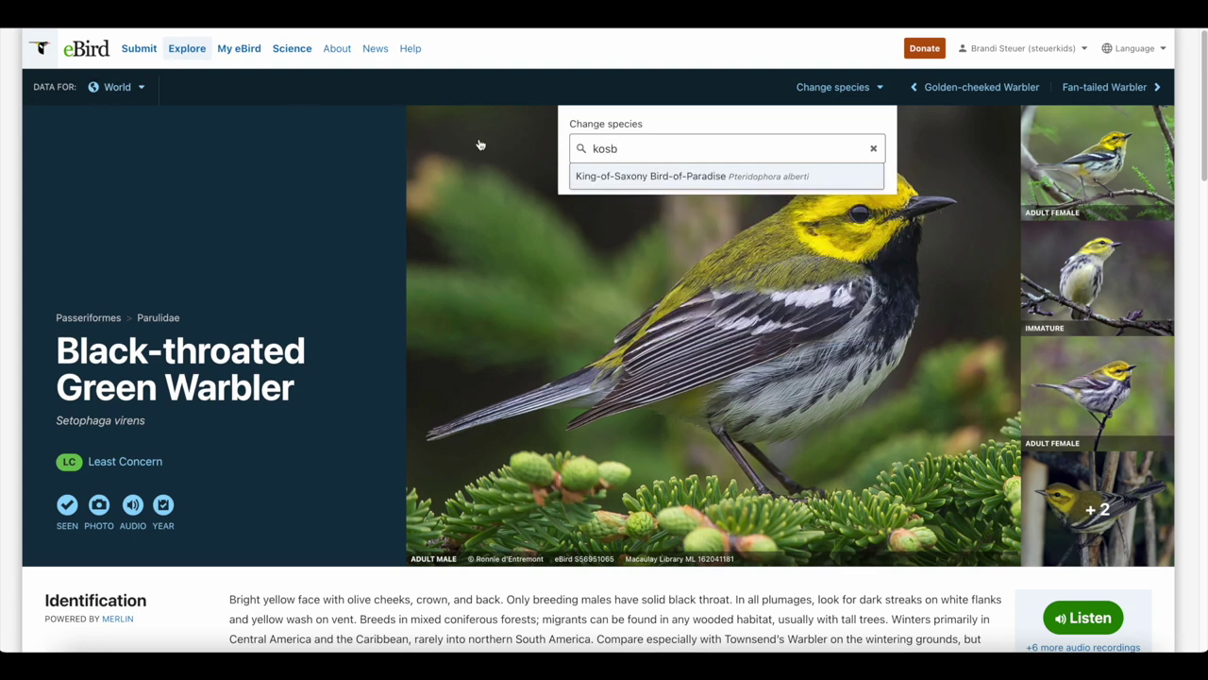
left_click(608, 184)
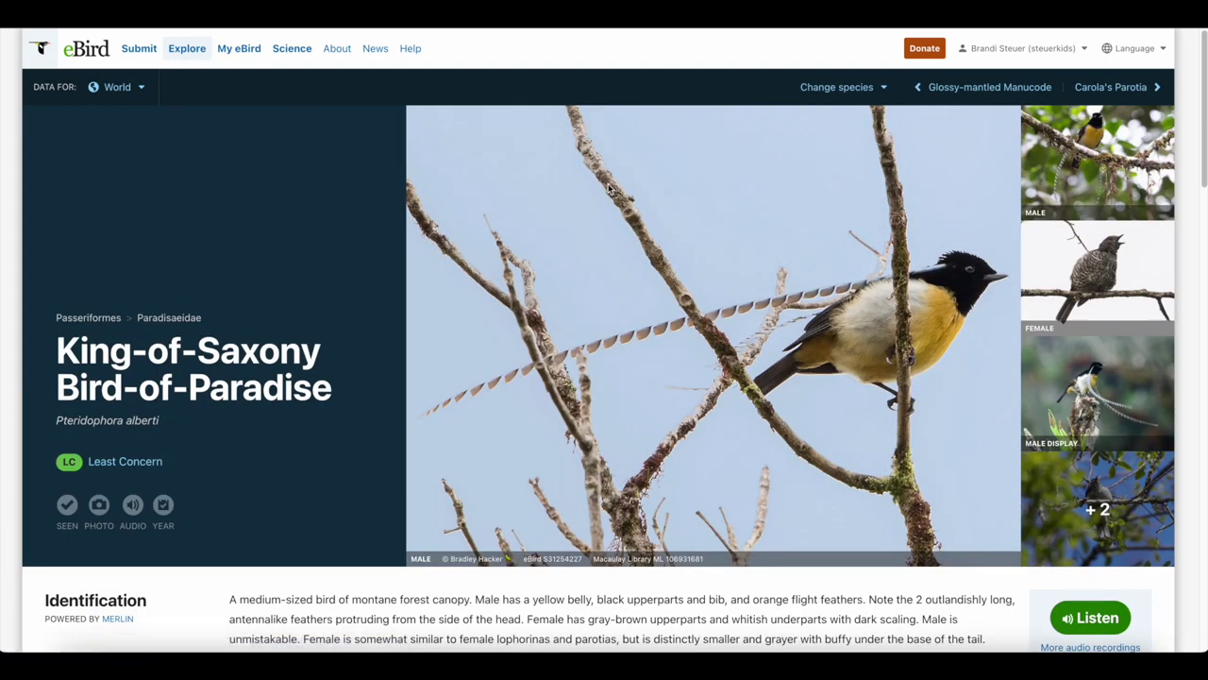
- Return to Explore and look up Willow Flycatcher in the species search with the code wifl
left_click(190, 51)
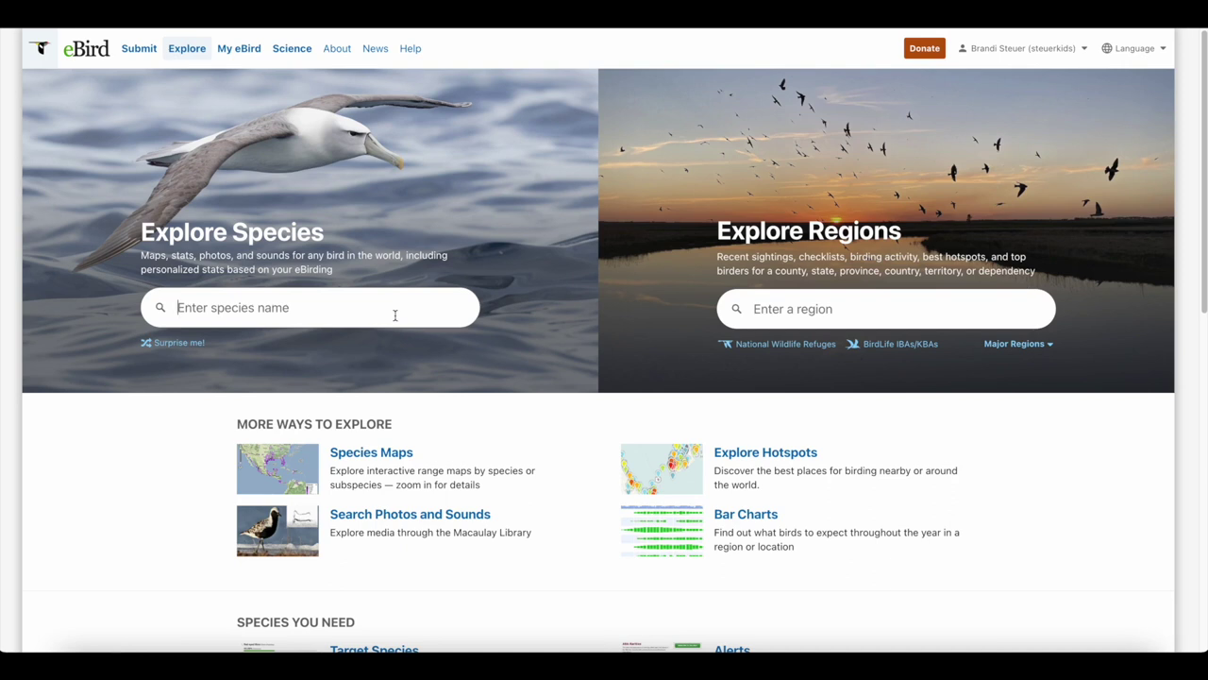
type("wifl")
left_click(300, 345)
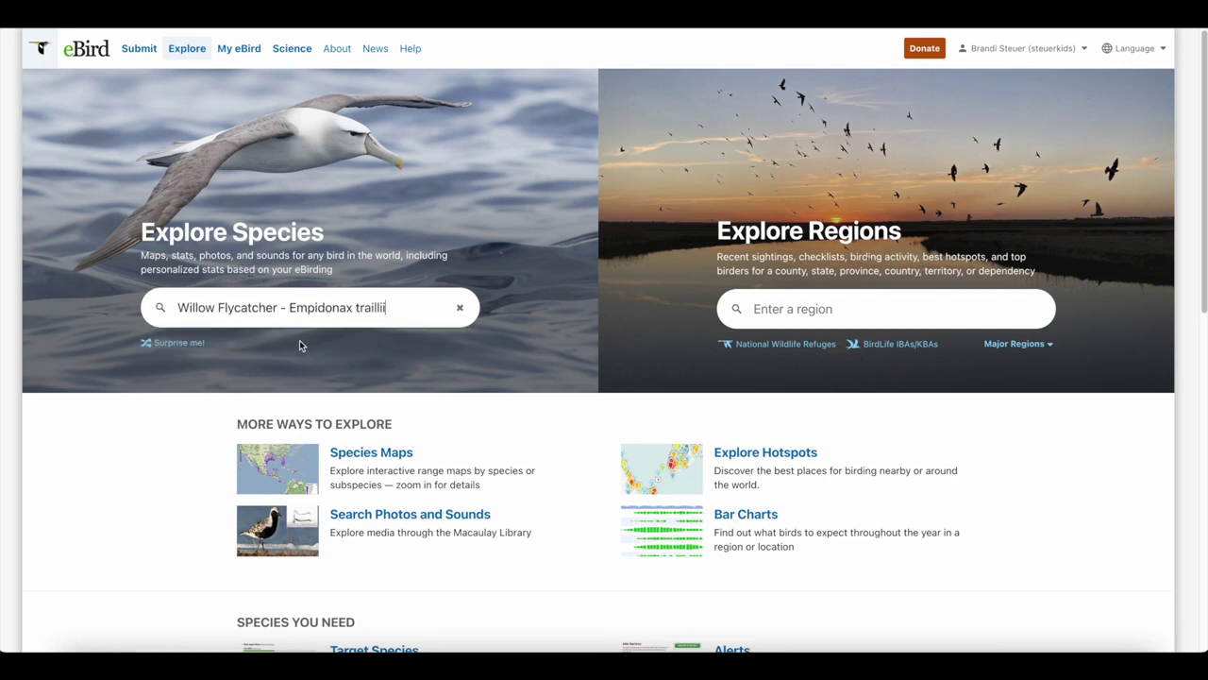
- Review the Willow Flycatcher page's identification text, statistics and range map, panning across the Americas, and return to Explore
scroll(1066, 299, "down", 1)
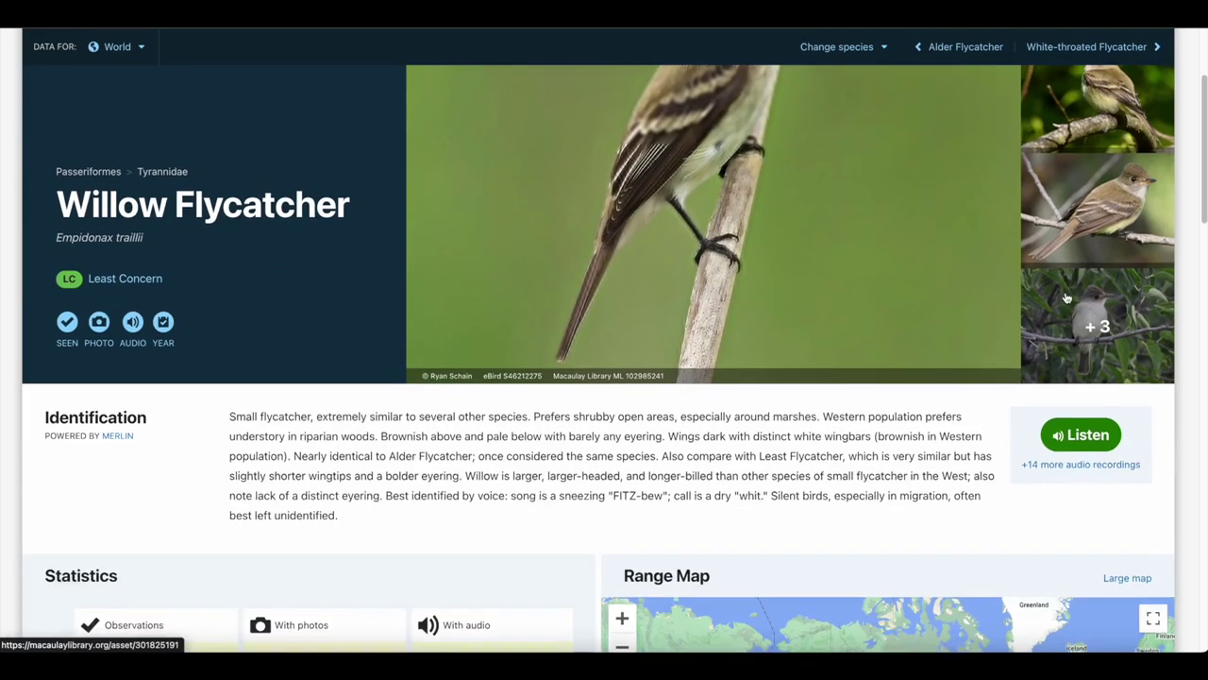
scroll(821, 448, "down", 1)
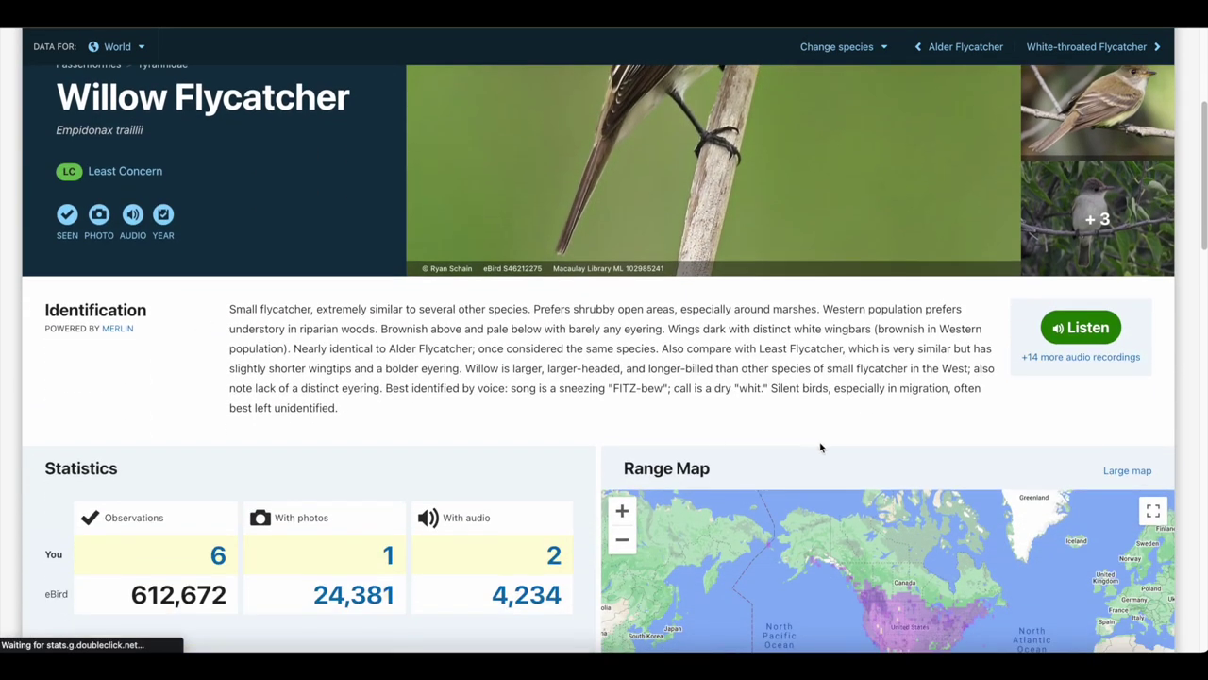
scroll(822, 449, "down", 2)
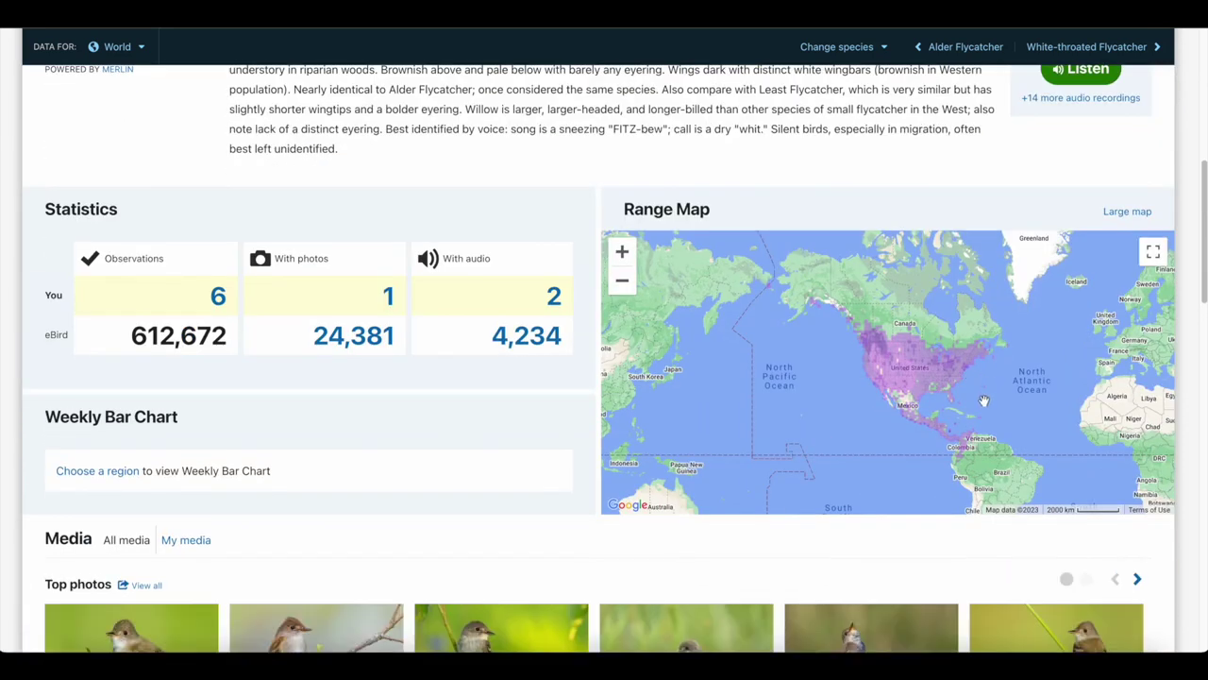
left_click_drag(1002, 362, 895, 322)
left_click_drag(761, 298, 819, 353)
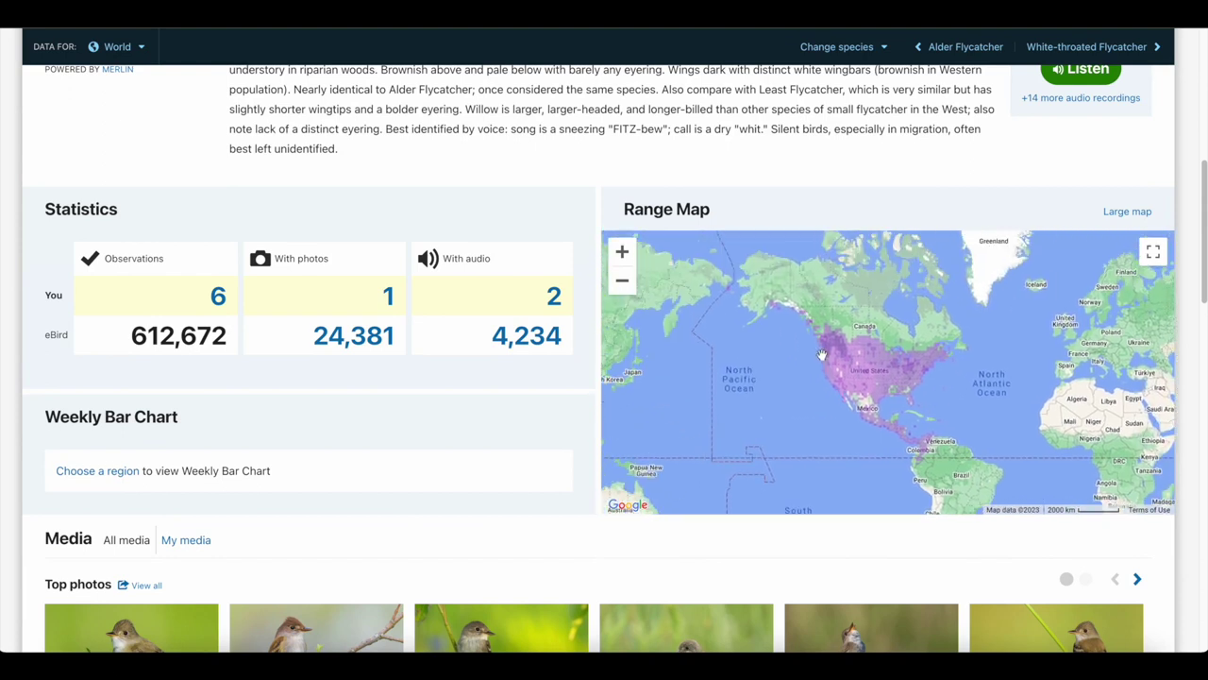
left_click_drag(700, 399, 1207, 359)
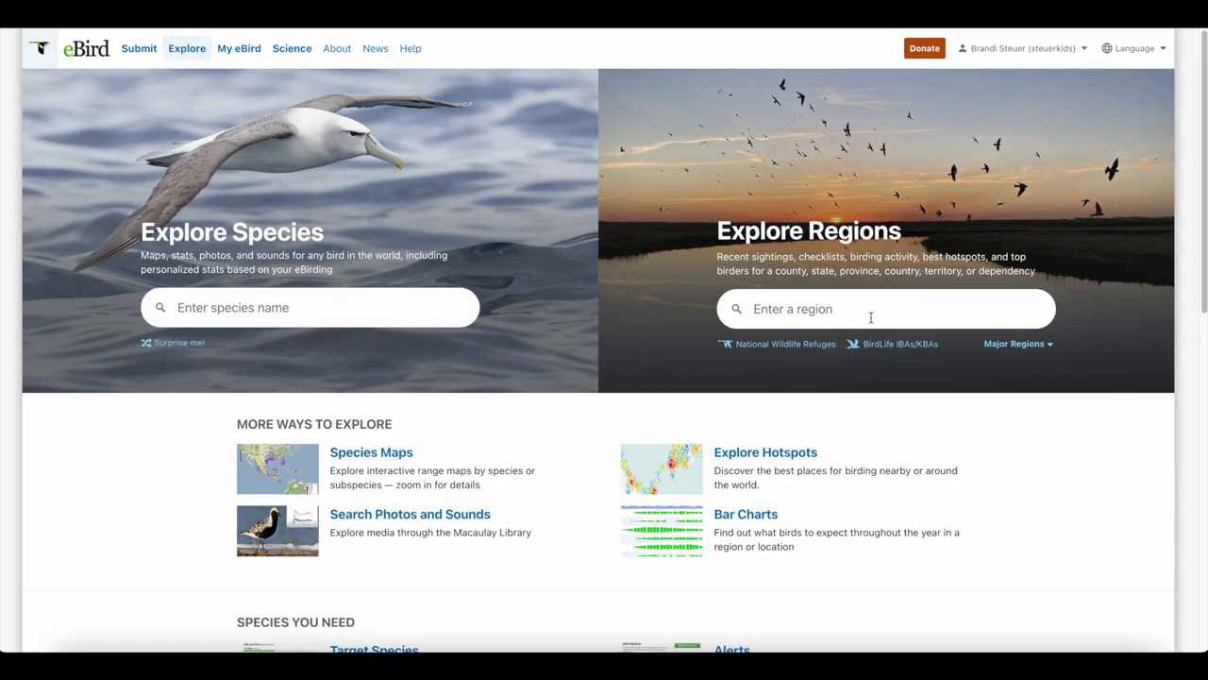
- Search the regions for Texas and open the page for Texas, United States (US)
left_click(870, 317)
type("te")
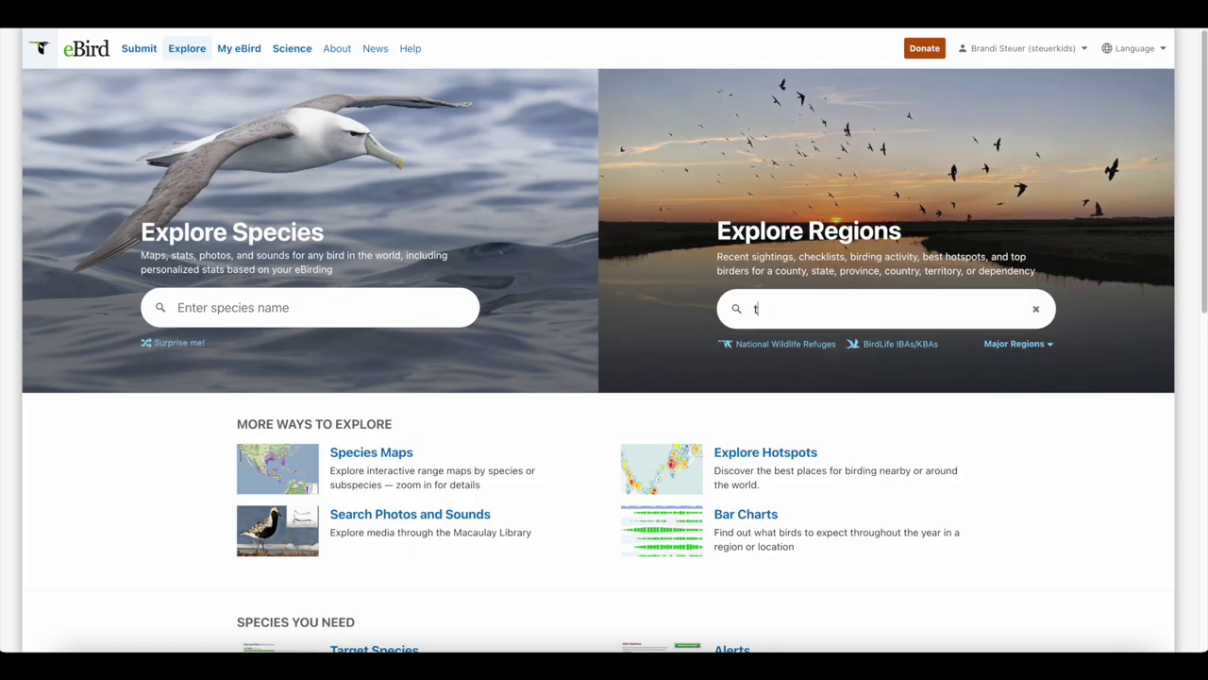
key("BackSpace")
key("BackSpace")
type("texas")
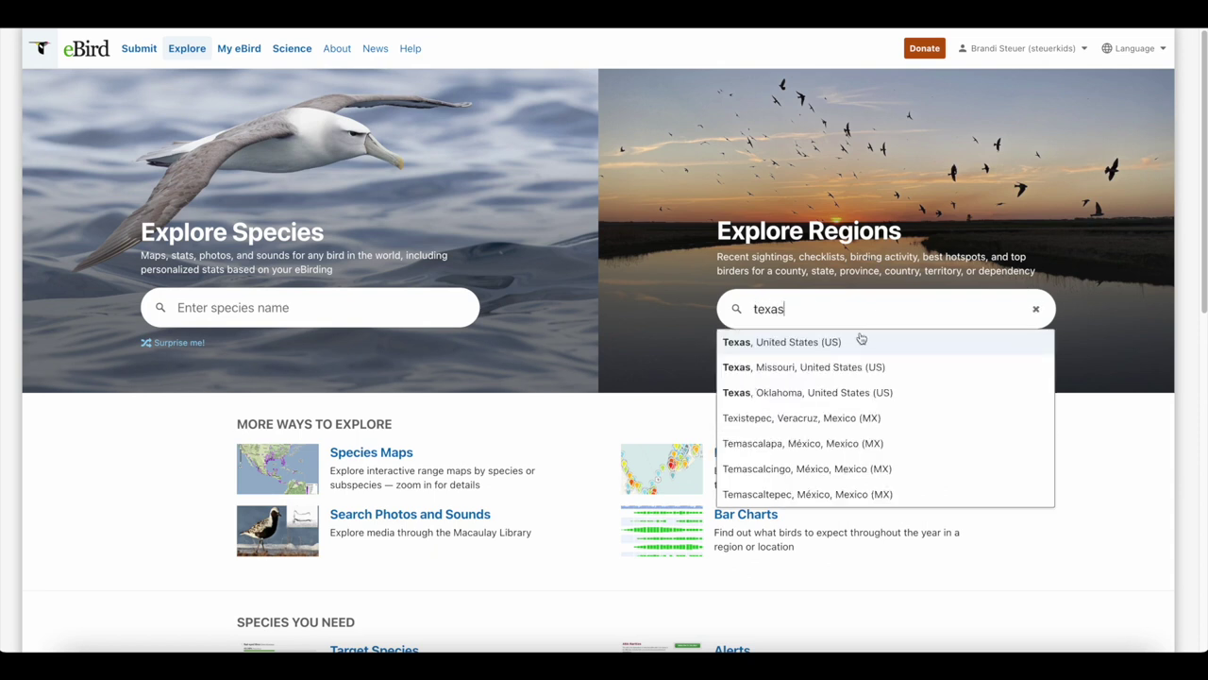
left_click(844, 342)
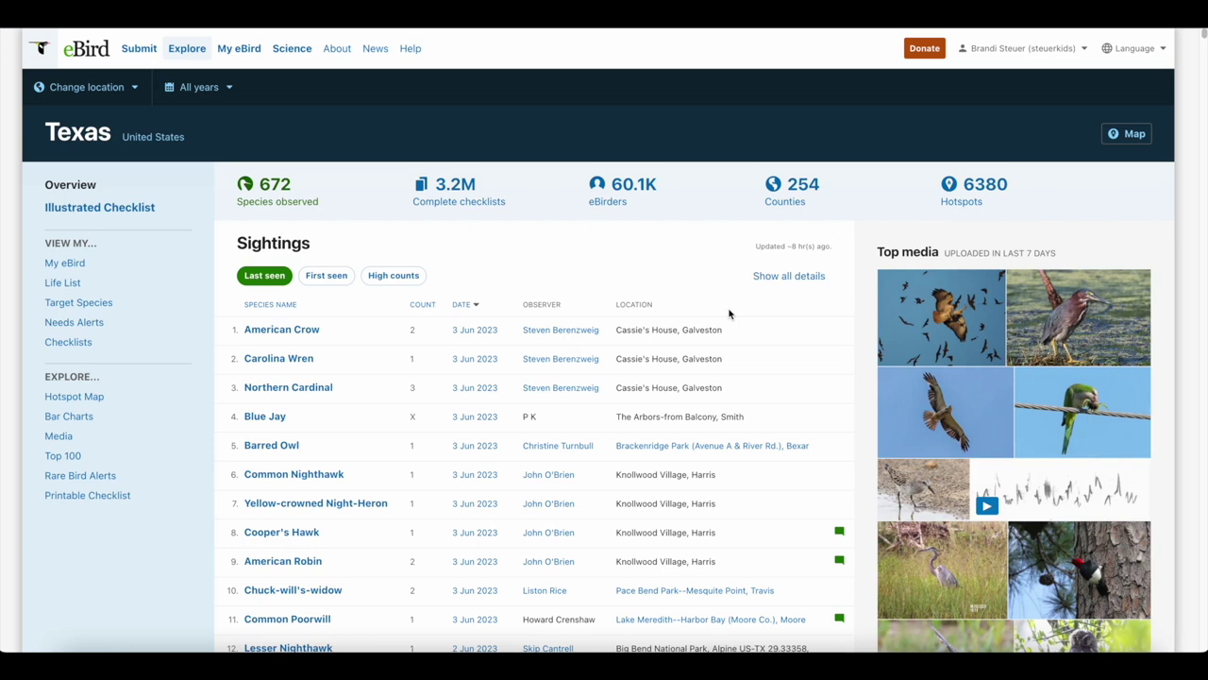
- Check the time period and location choices of the Texas page and close them
left_click(221, 86)
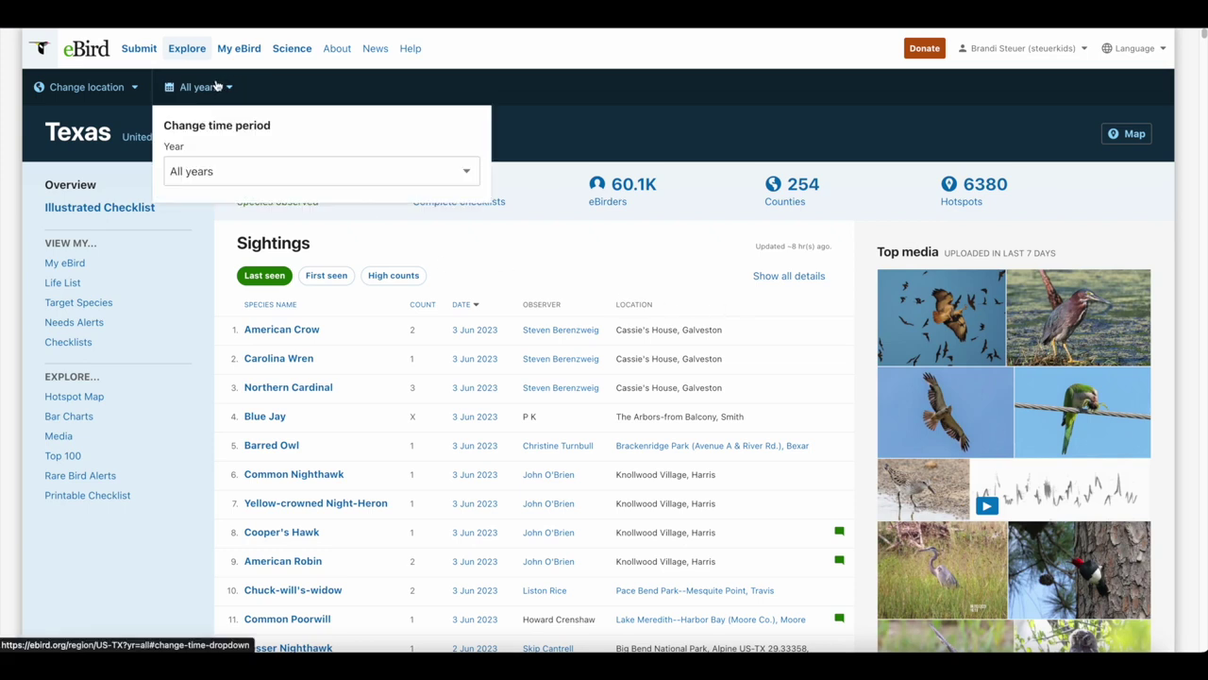
left_click(118, 89)
left_click(351, 98)
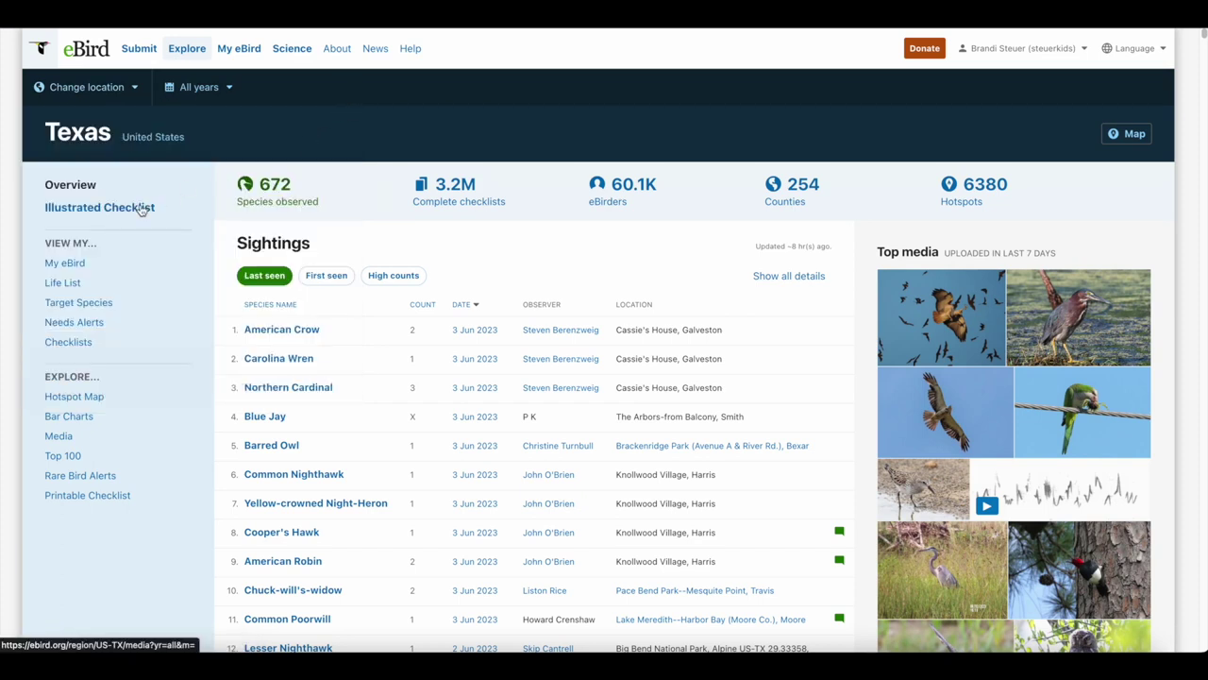
- List the Texas sightings by first seen and expand the Crescent-chested Warbler's comments and photo, collapsing them after viewing
left_click(326, 275)
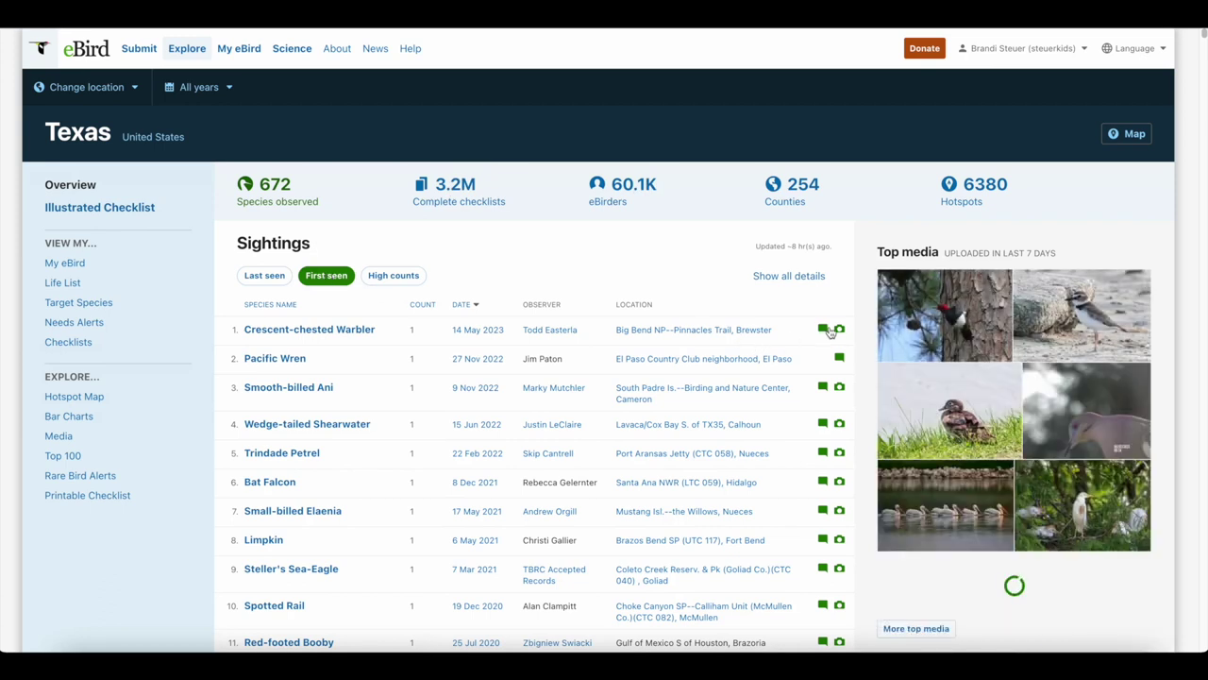
left_click(828, 330)
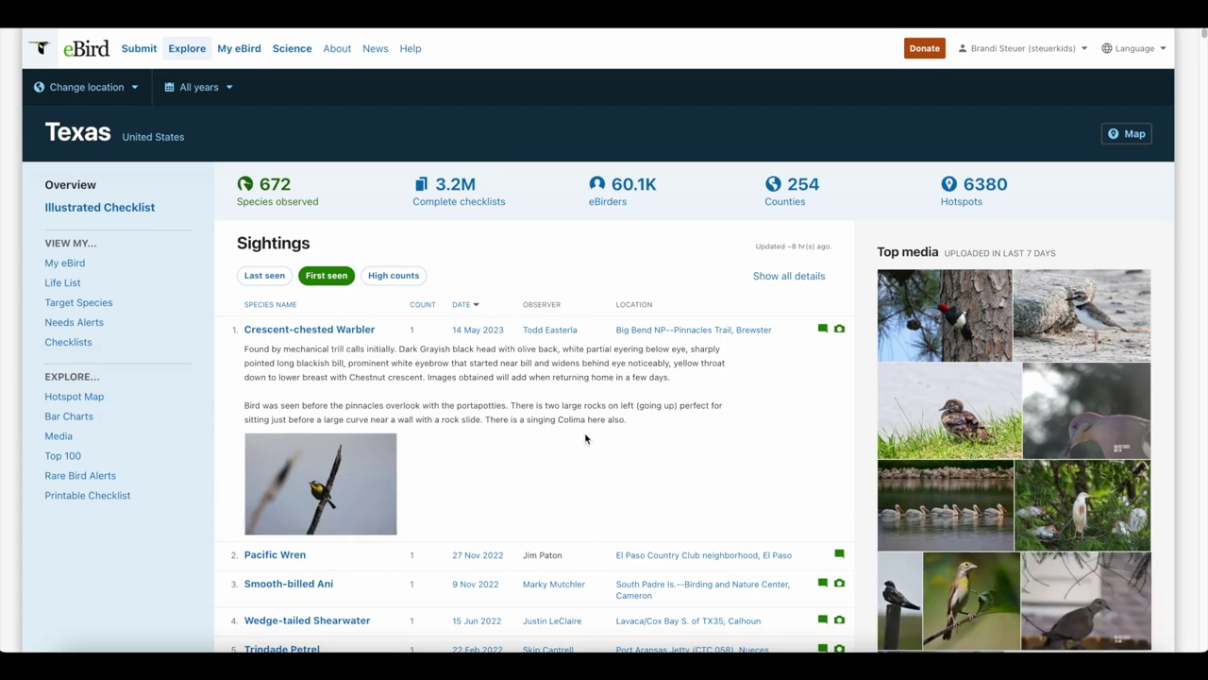
left_click(837, 330)
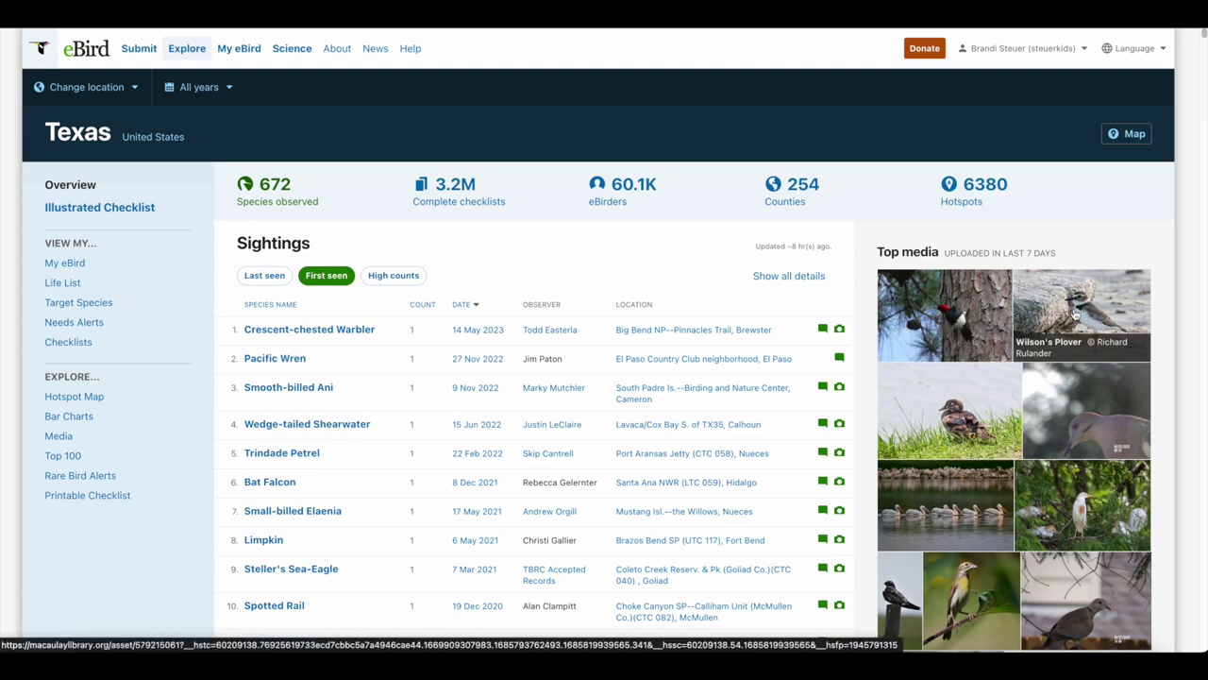
- View the Dickcissel photo from the Texas top media at full size and close it
scroll(1019, 364, "down", 1)
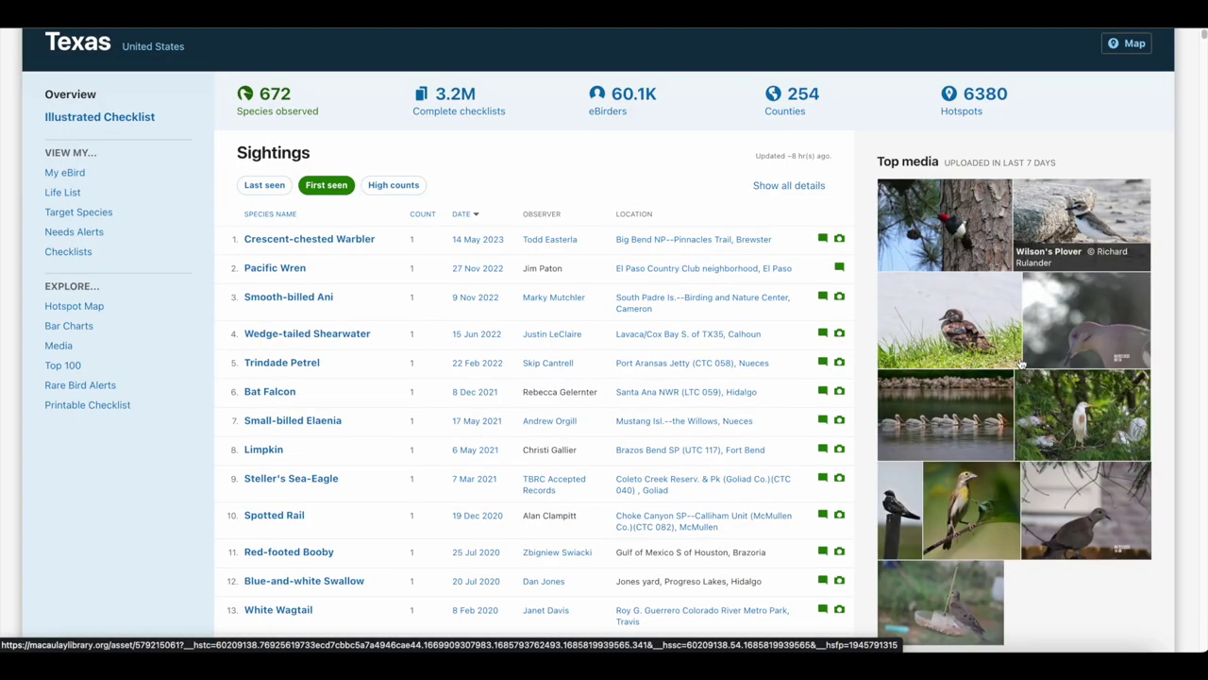
scroll(1020, 363, "down", 2)
left_click(982, 336)
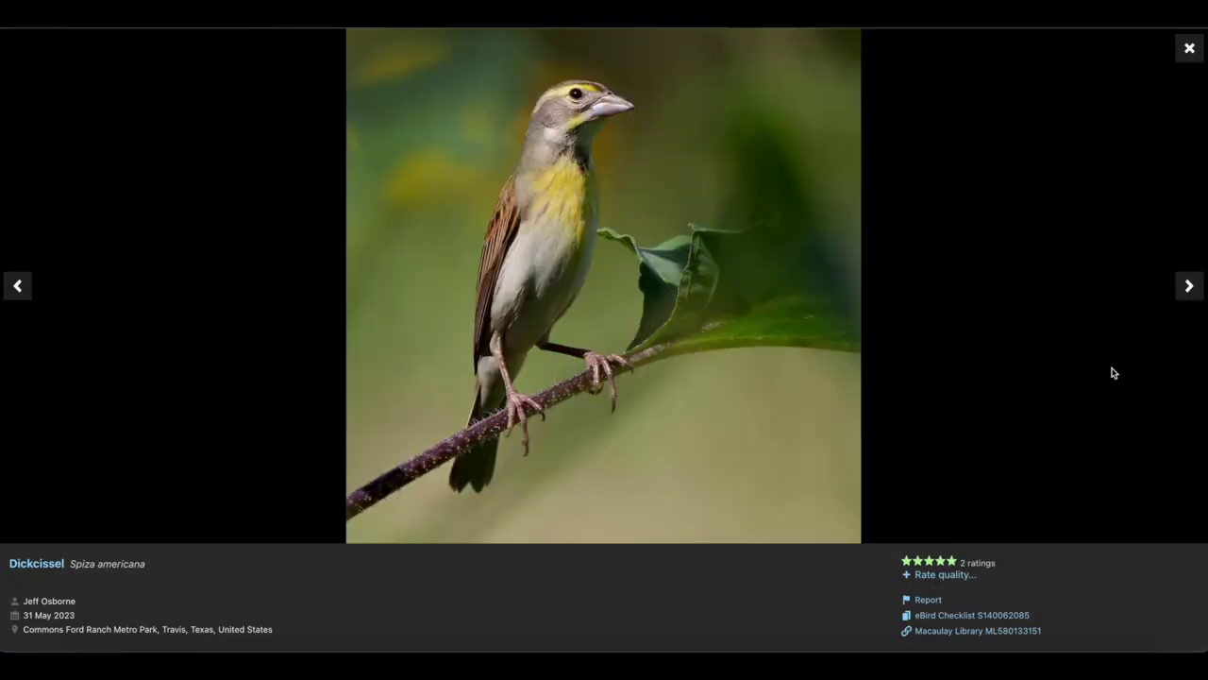
left_click(1186, 52)
- Review the recent visits, top eBirders, top counties and top hotspots for Texas, and return to Explore
scroll(1046, 336, "down", 4)
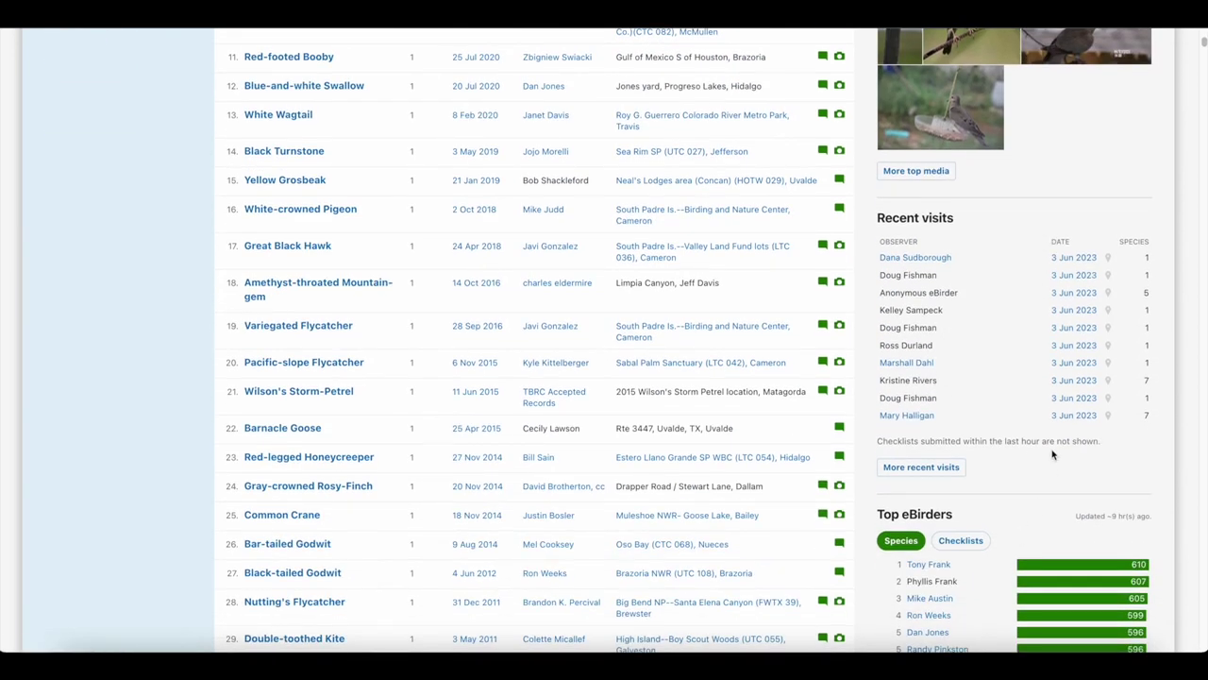
scroll(1054, 455, "down", 2)
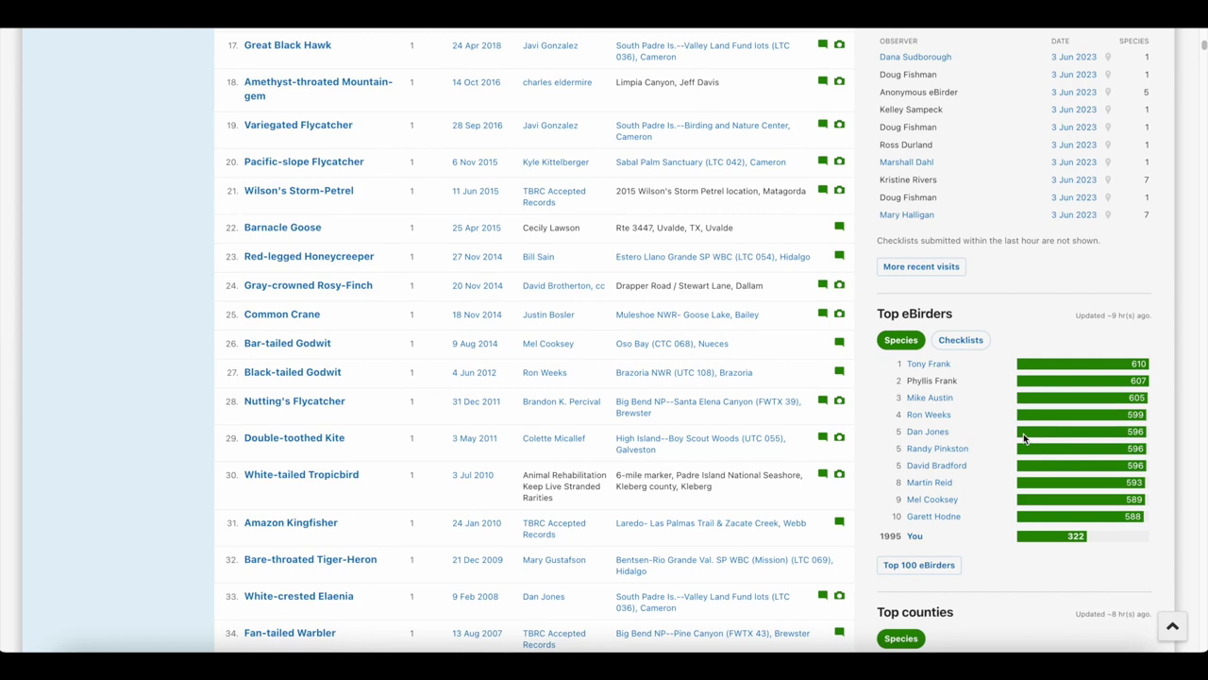
scroll(1023, 434, "down", 4)
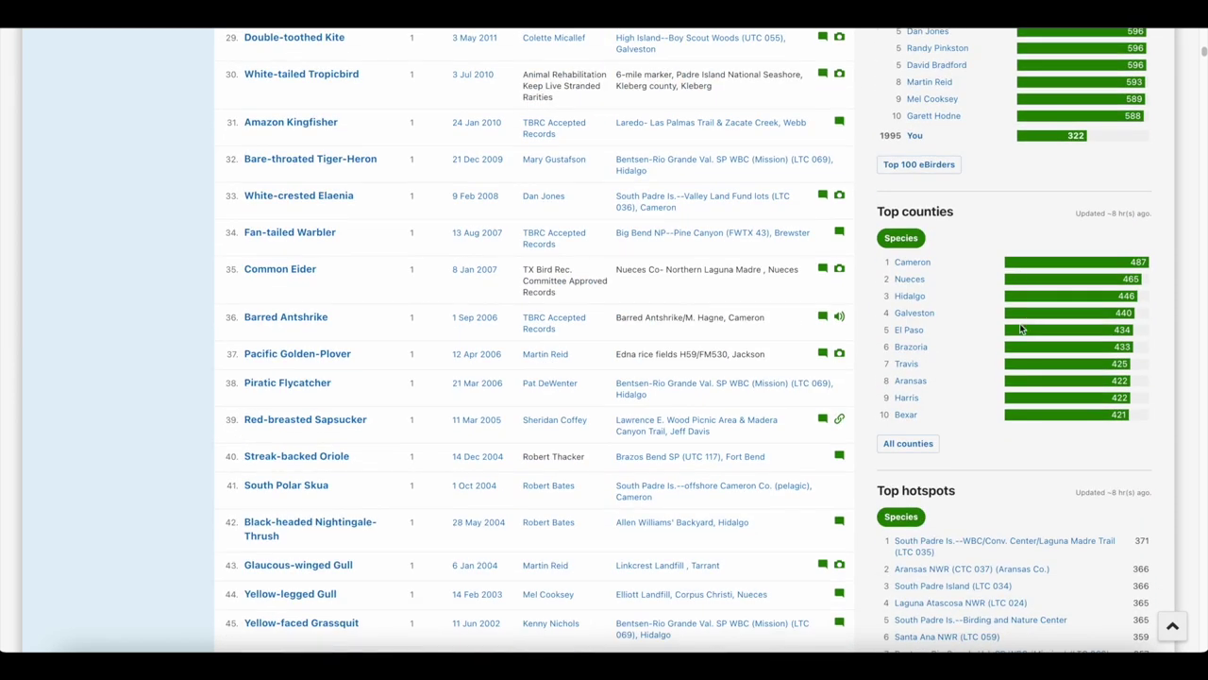
scroll(1020, 328, "down", 1)
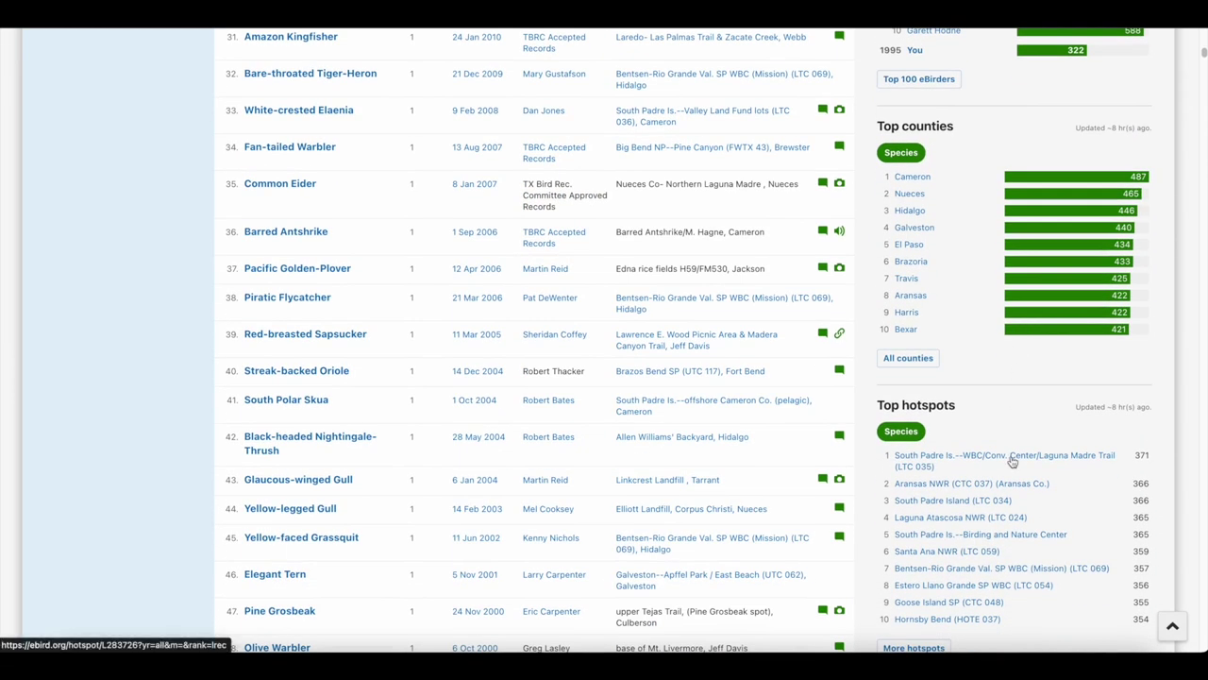
scroll(1013, 460, "up", 13)
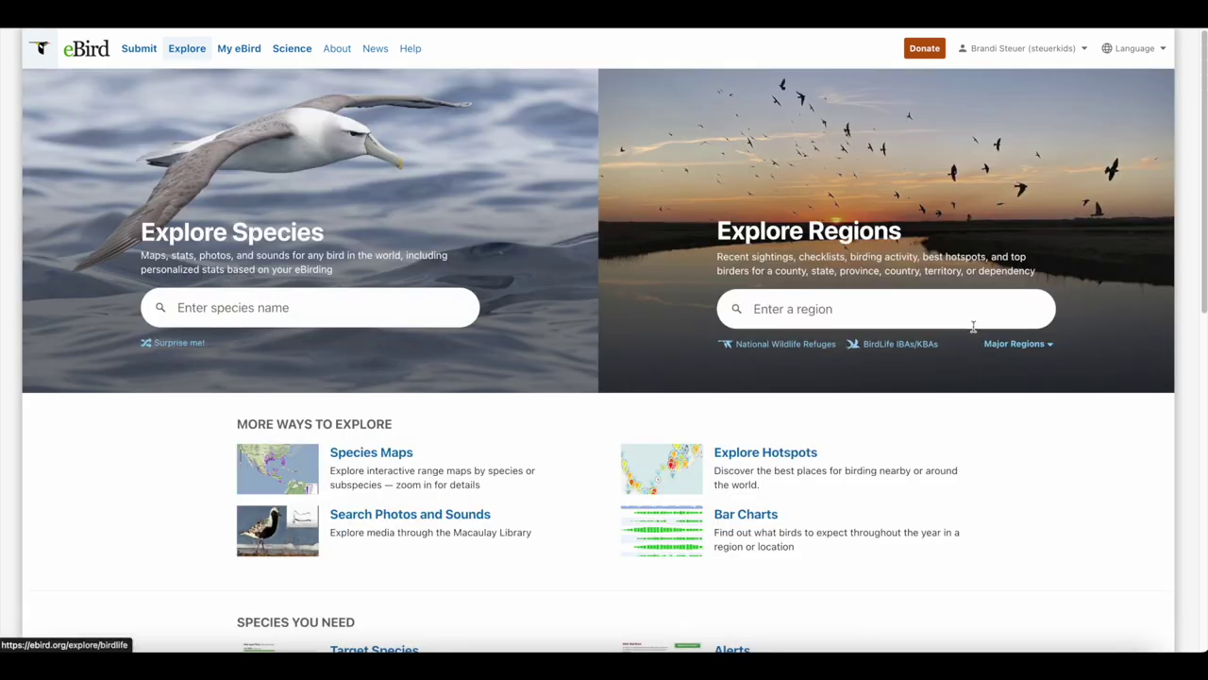
- Show the major regions and try searching the regions for "world", clearing the entry
left_click(1014, 344)
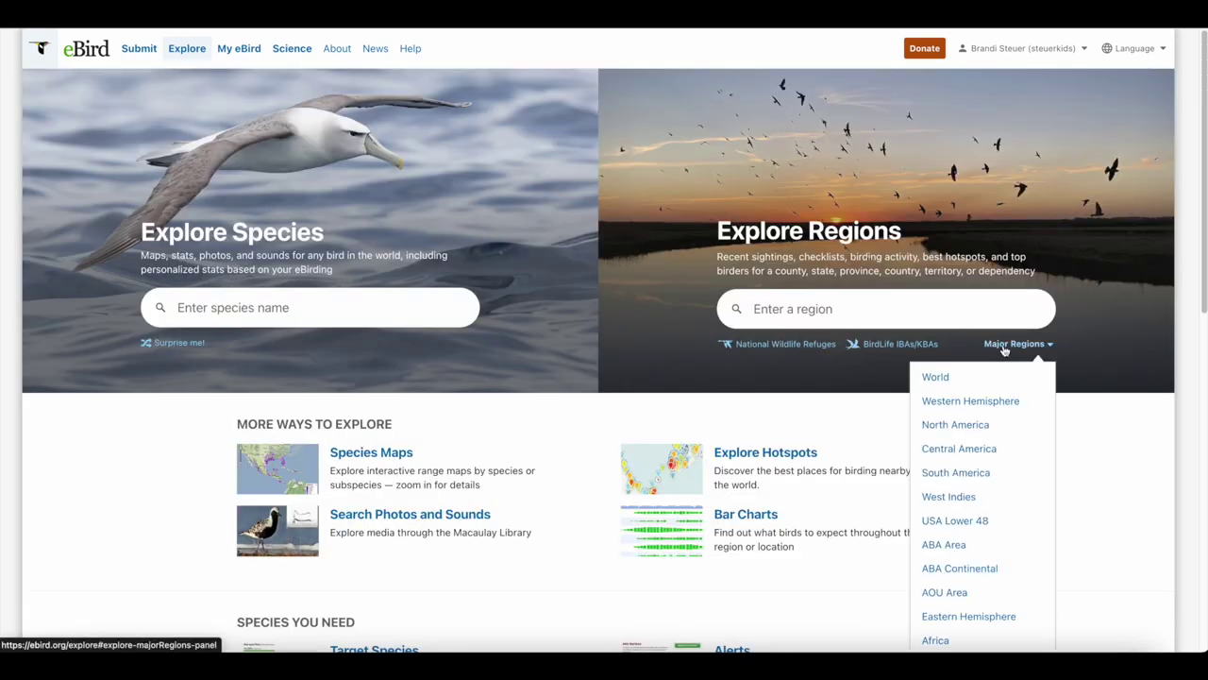
left_click(922, 312)
type("world")
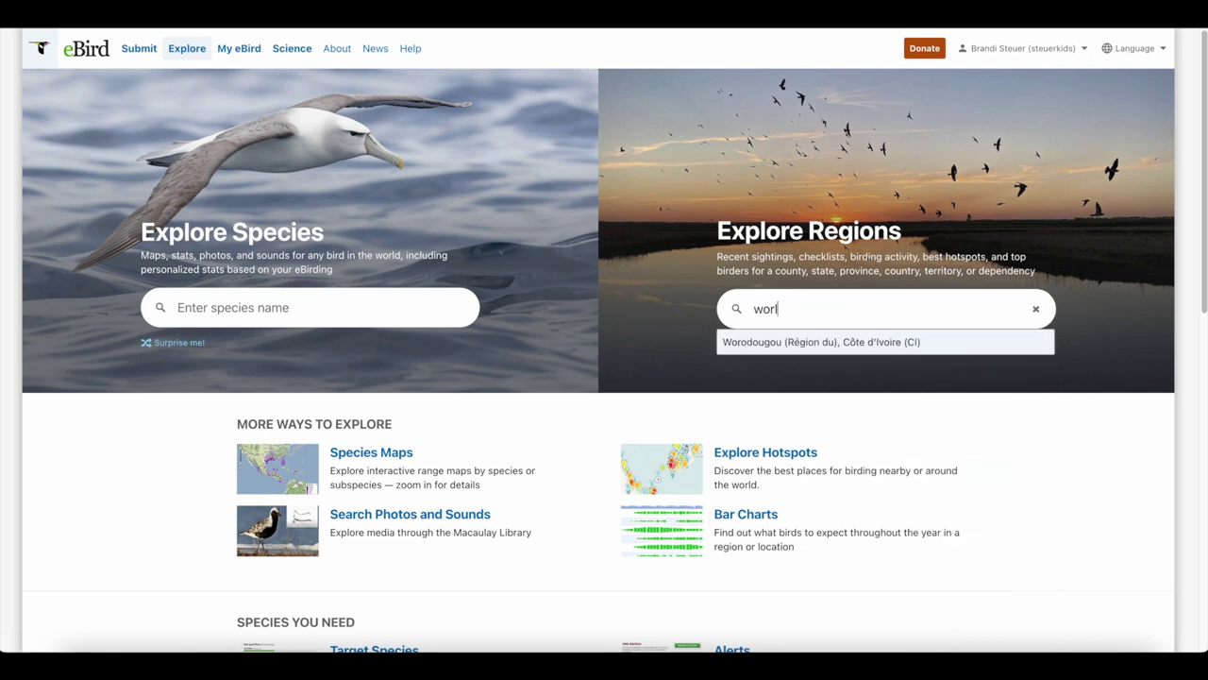
key("BackSpace")
key("BackSpace")
key("BackSpace")
key("BackSpace")
key("BackSpace")
- Browse the full list of major regions and close it
left_click(1014, 346)
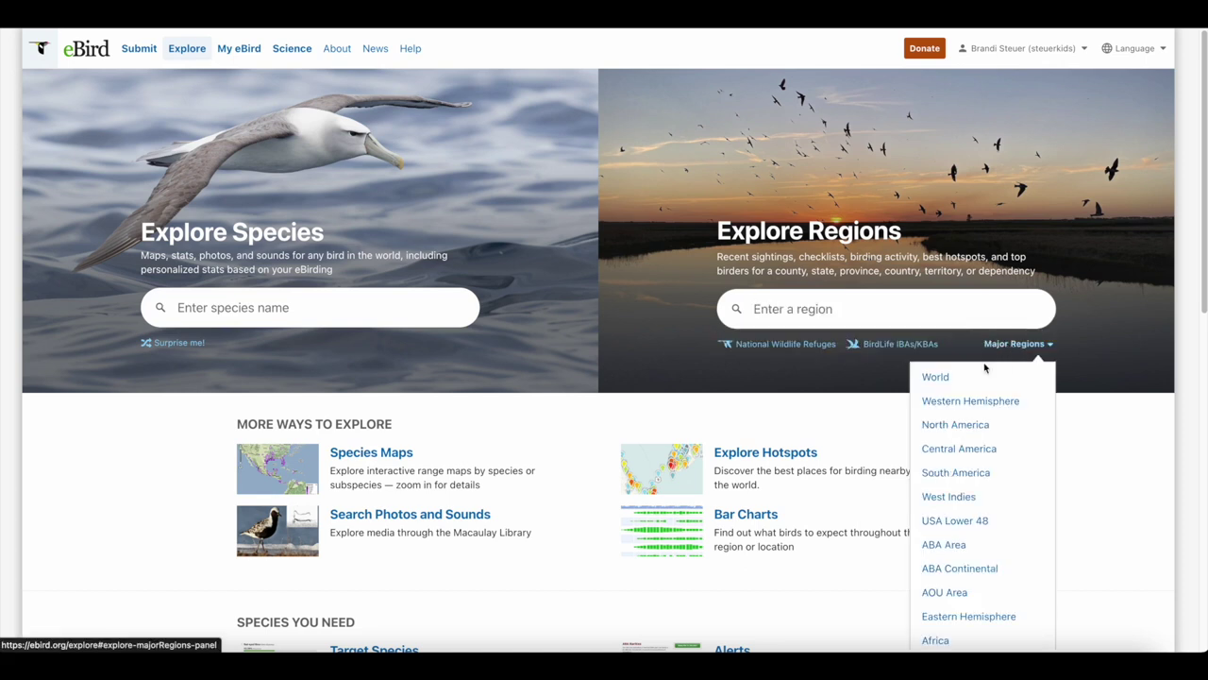
scroll(1002, 365, "down", 3)
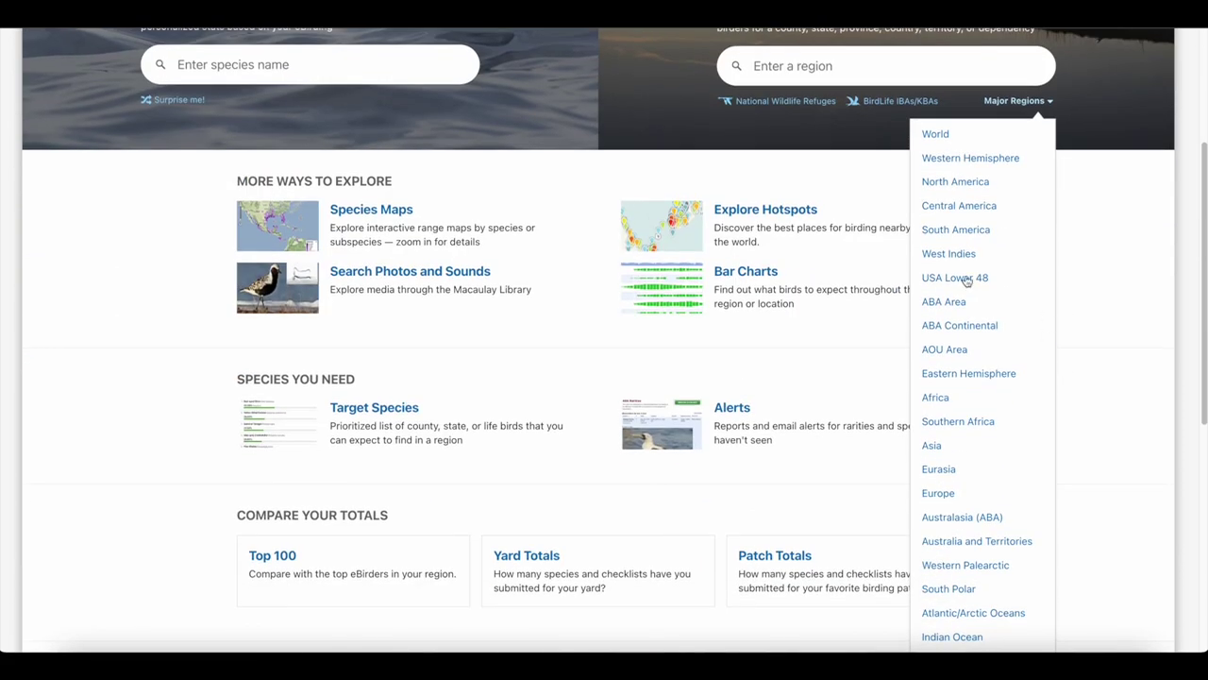
left_click(1064, 276)
scroll(1073, 272, "up", 2)
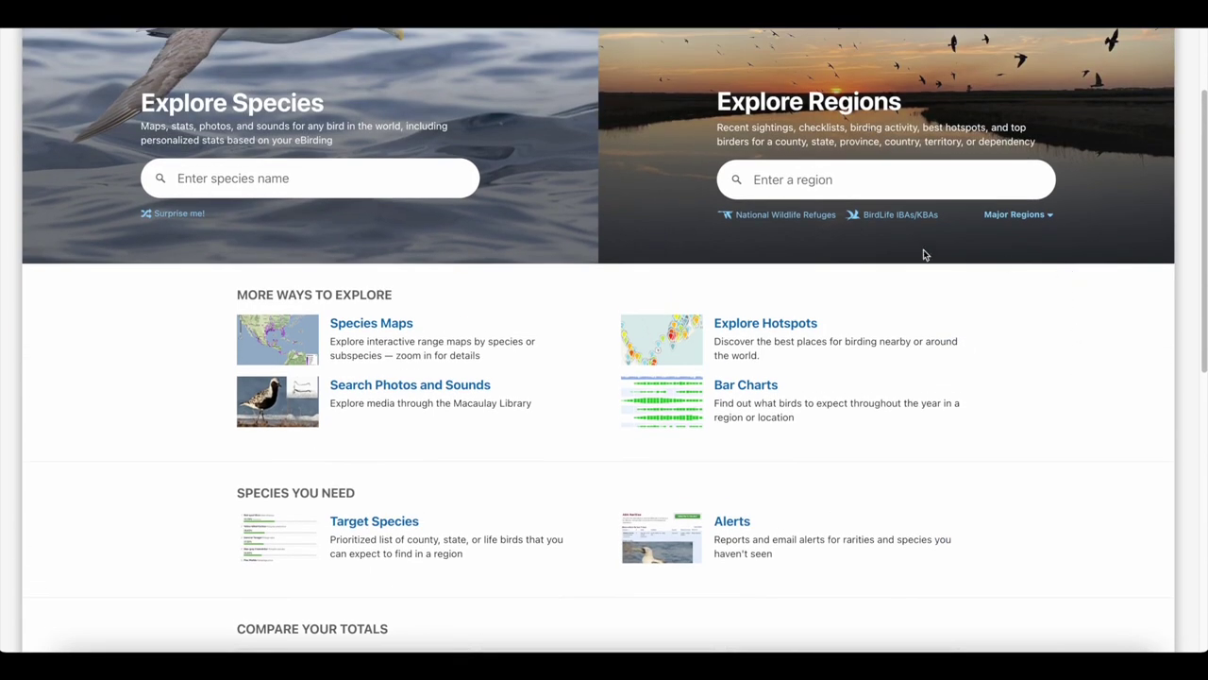
- Switch the region search to U.S. National Wildlife Refuges and open Seney National Wildlife Refuge by searching for seney
left_click(815, 220)
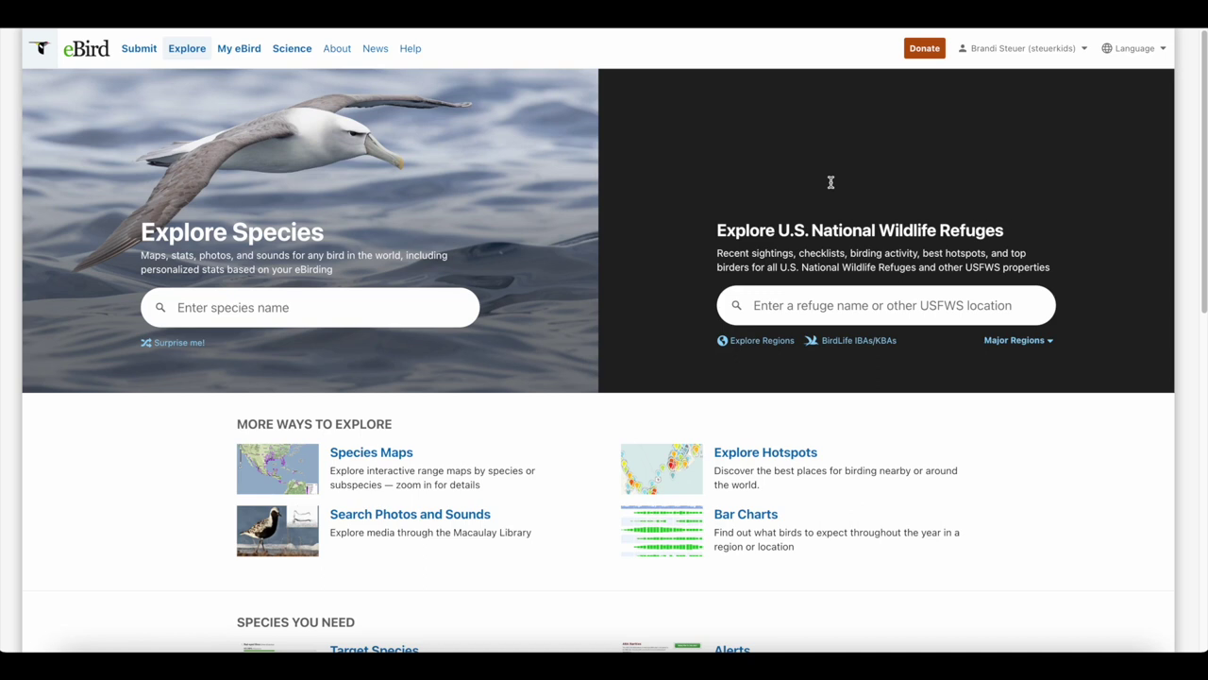
left_click(821, 305)
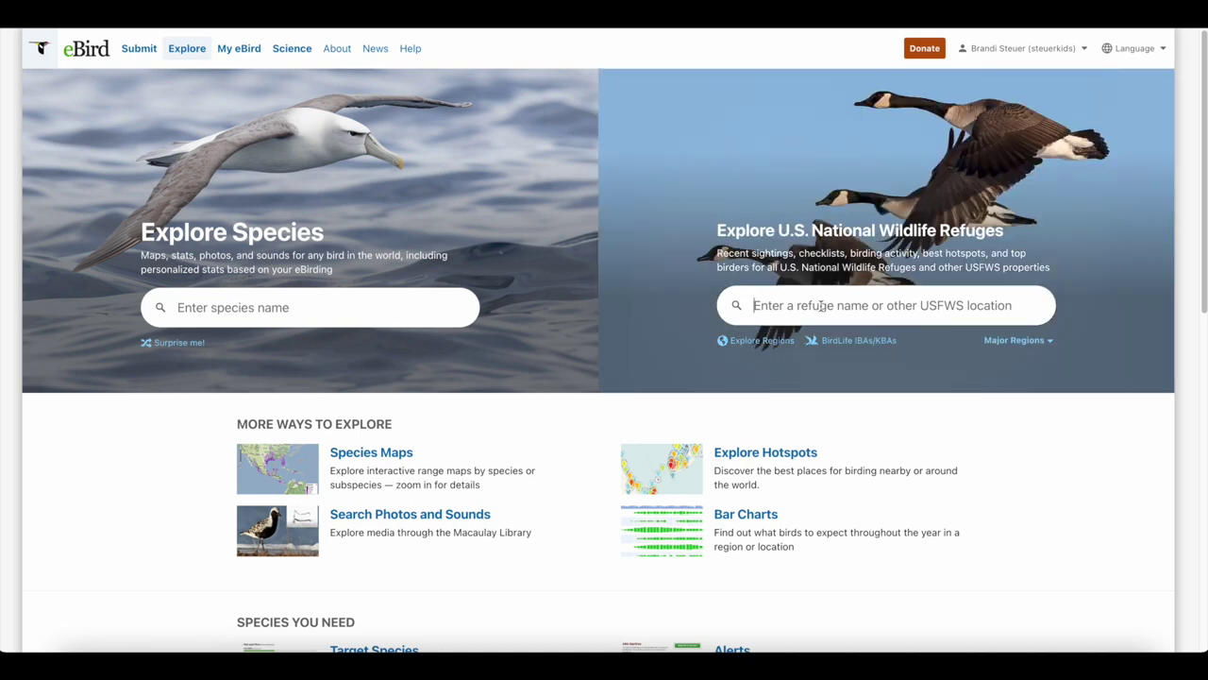
type("seney")
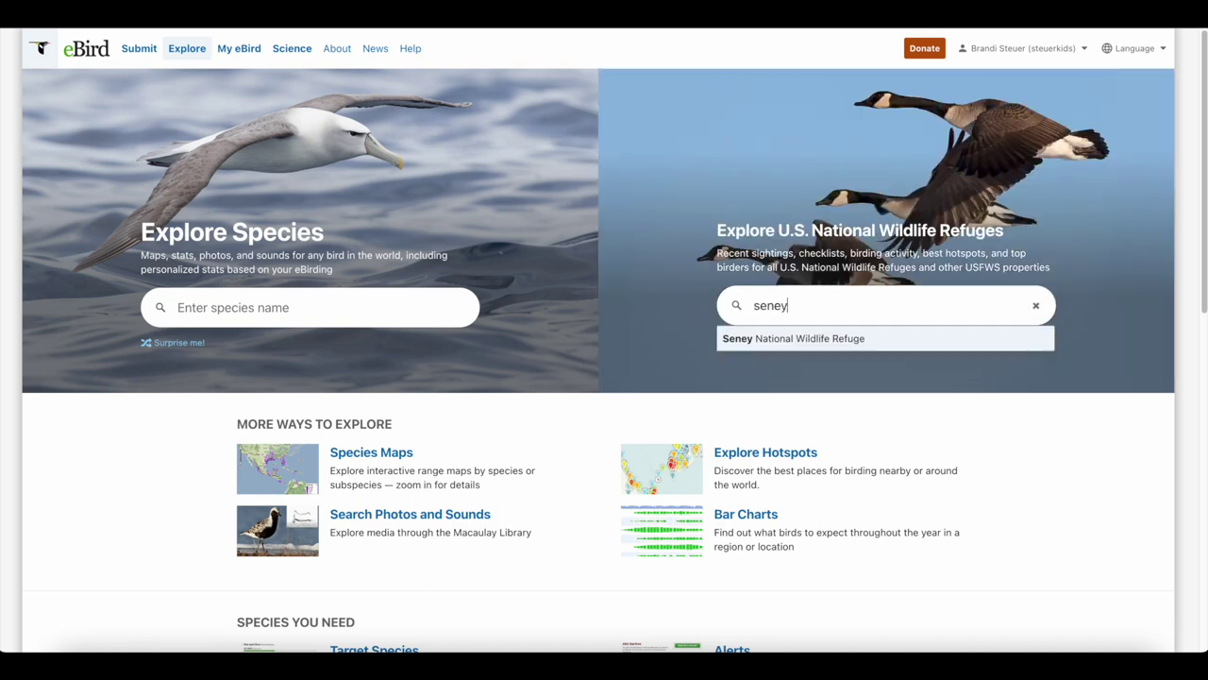
left_click(793, 339)
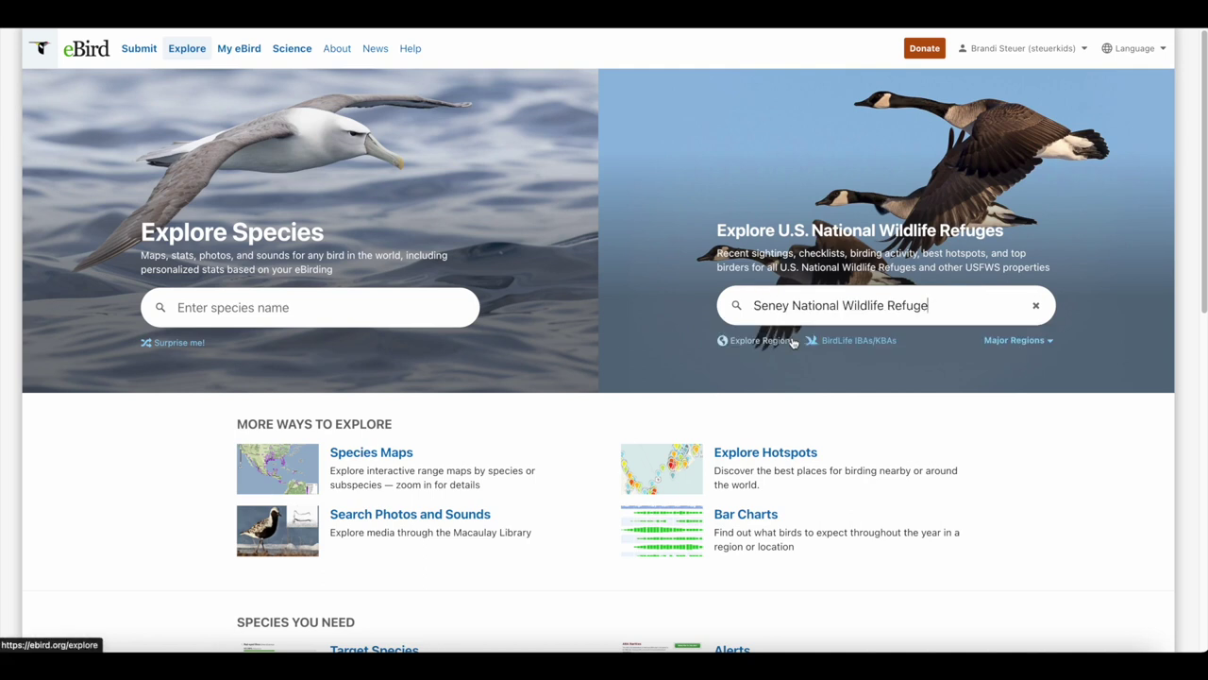
- Review the sightings, top media, top eBirders and top hotspots of Seney National Wildlife Refuge, and return to Explore
scroll(955, 217, "down", 1)
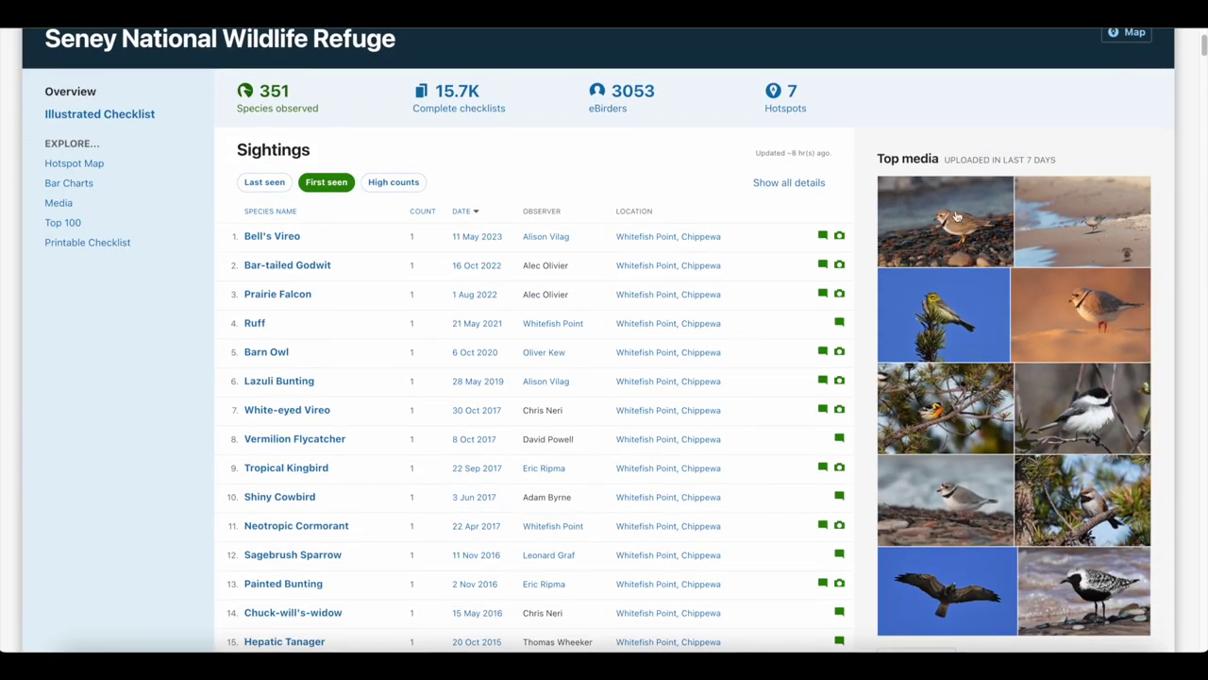
scroll(1065, 420, "down", 6)
scroll(1066, 412, "down", 3)
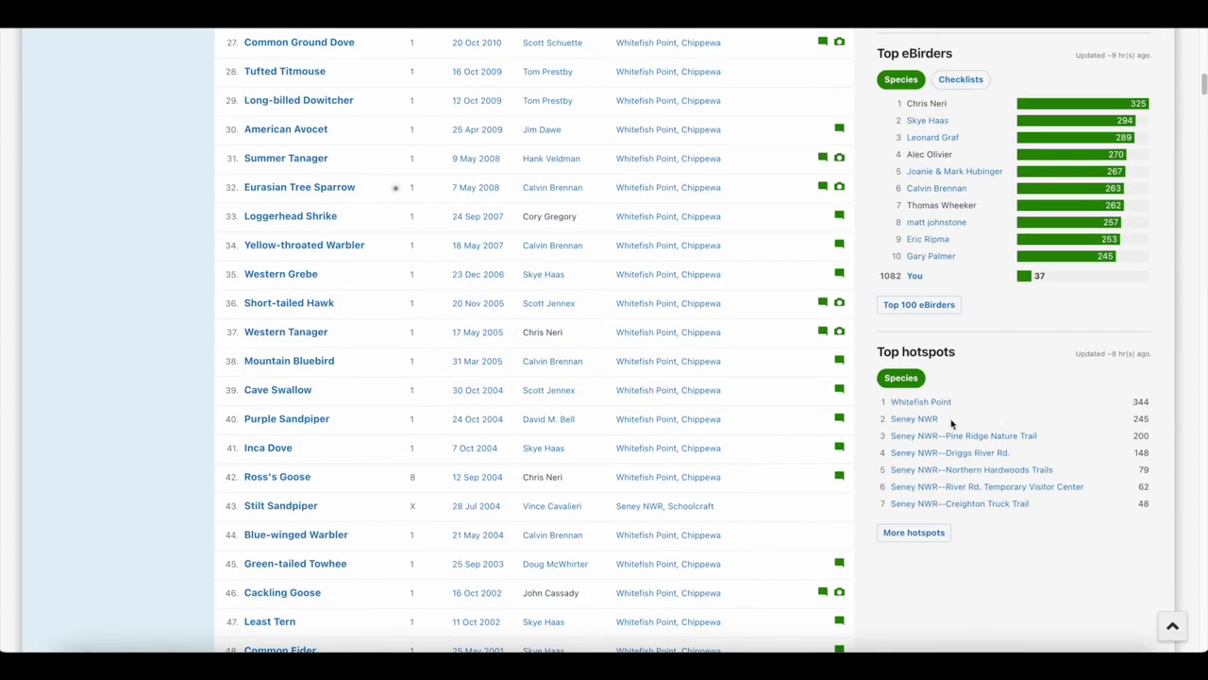
scroll(972, 449, "up", 12)
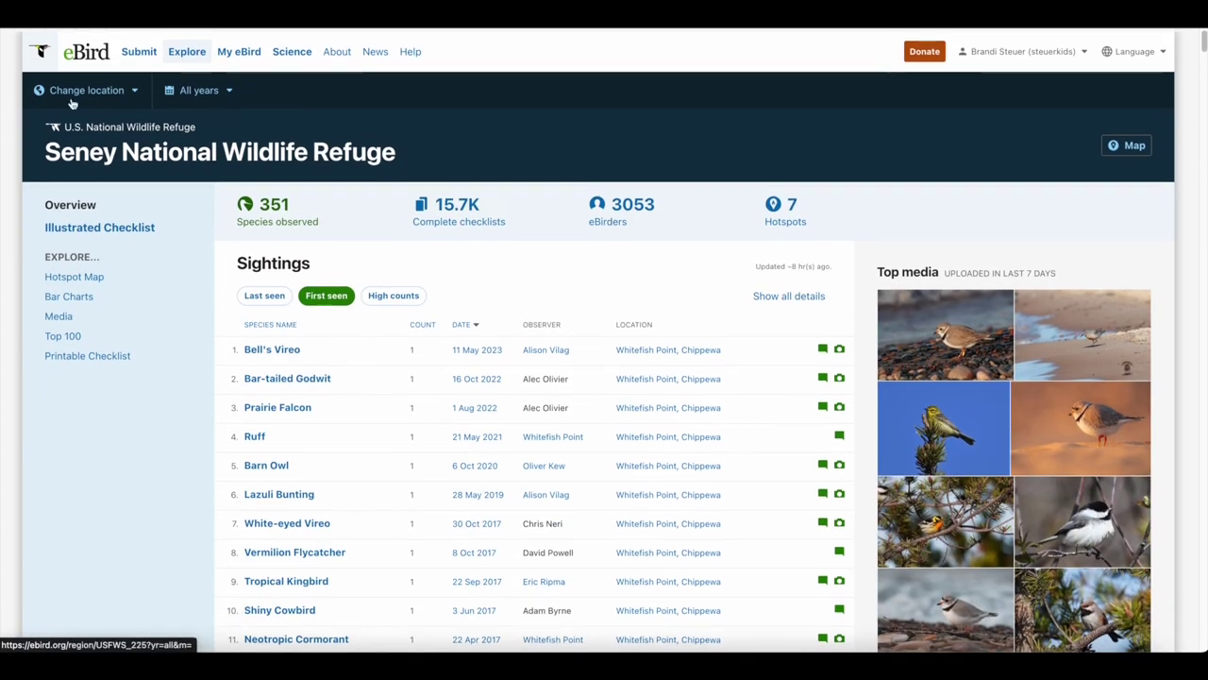
key("alt+Left")
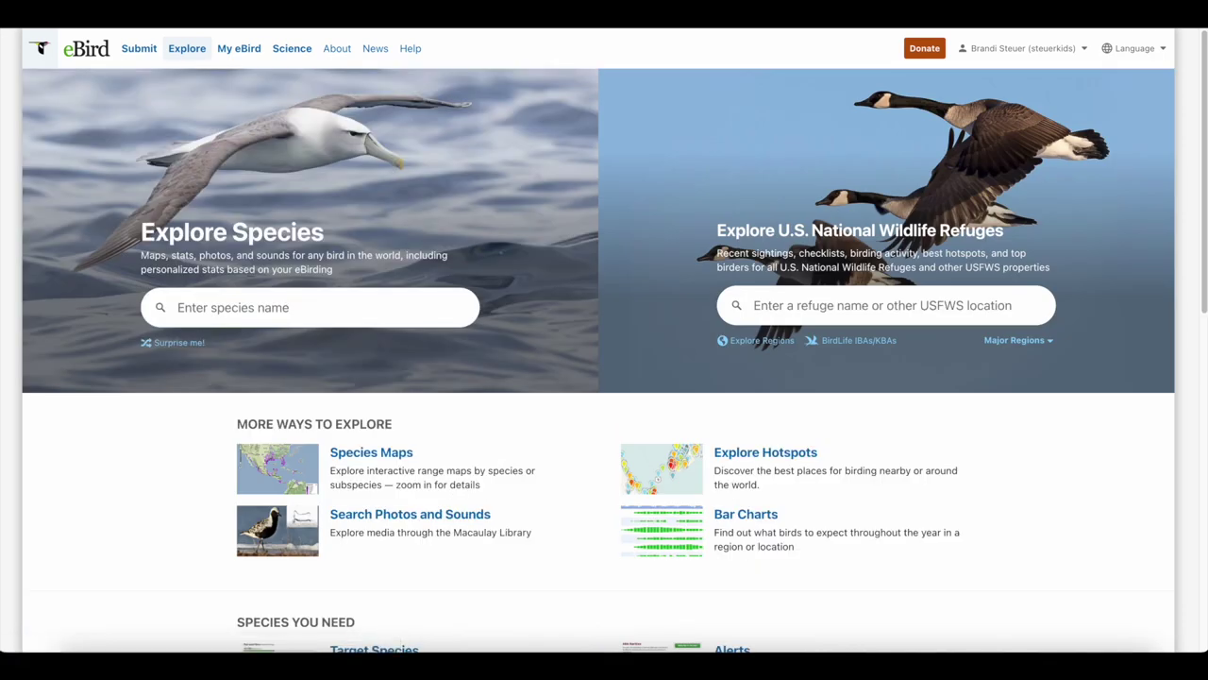
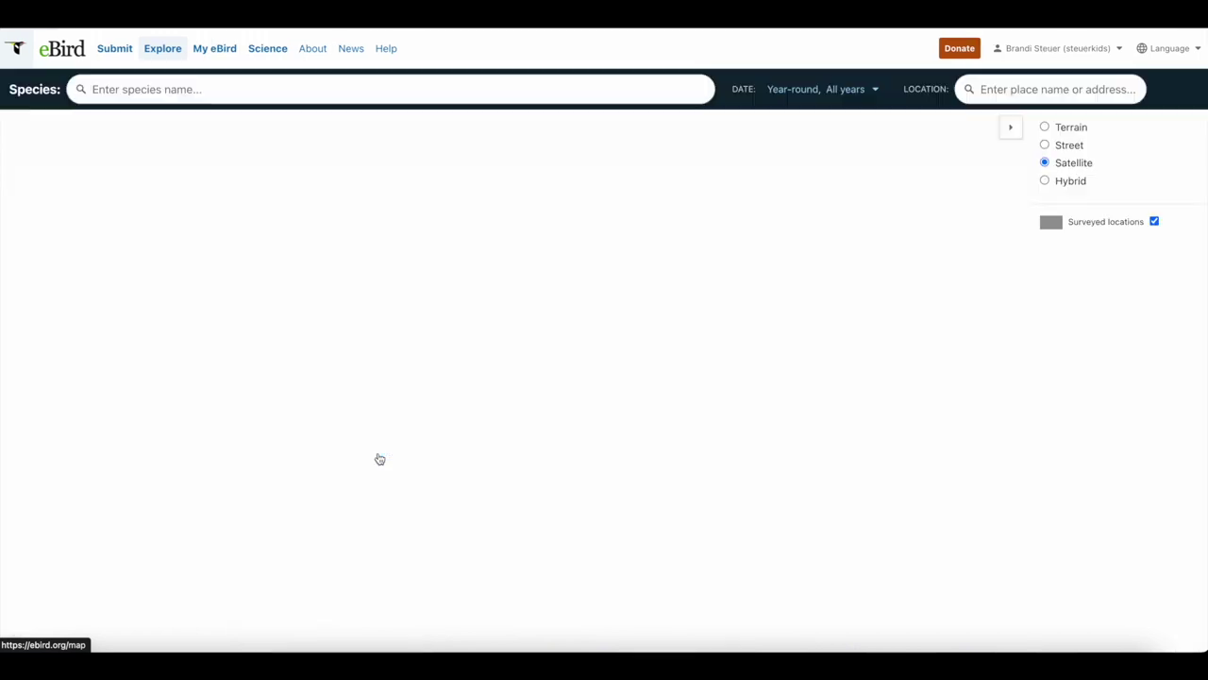
- Show the range map of the Alder Flycatcher by searching the species for "ald", framing North America
left_click(319, 86)
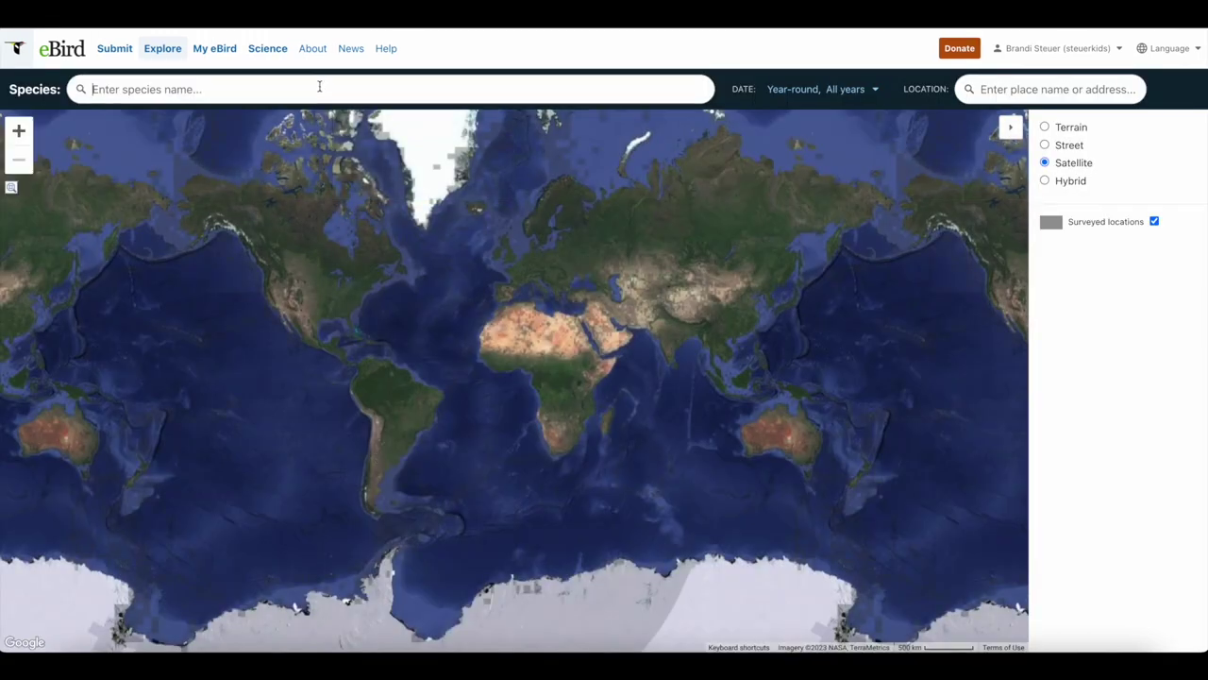
type("ald")
left_click(219, 118)
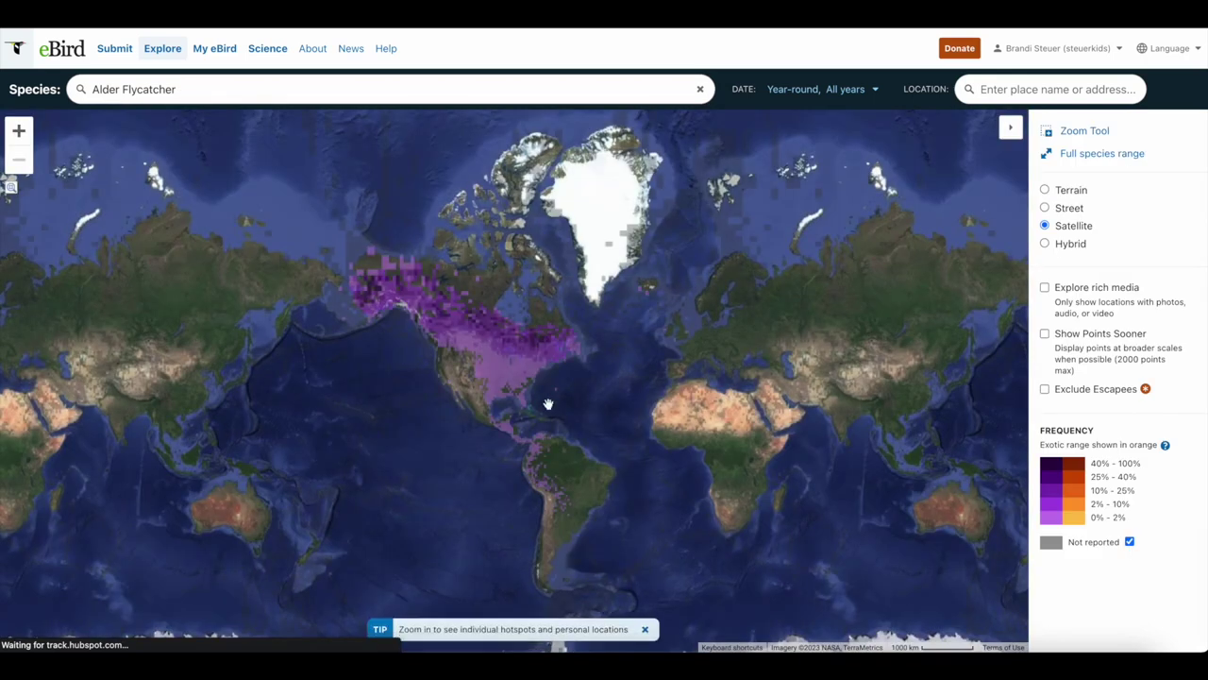
scroll(526, 394, "up", 1)
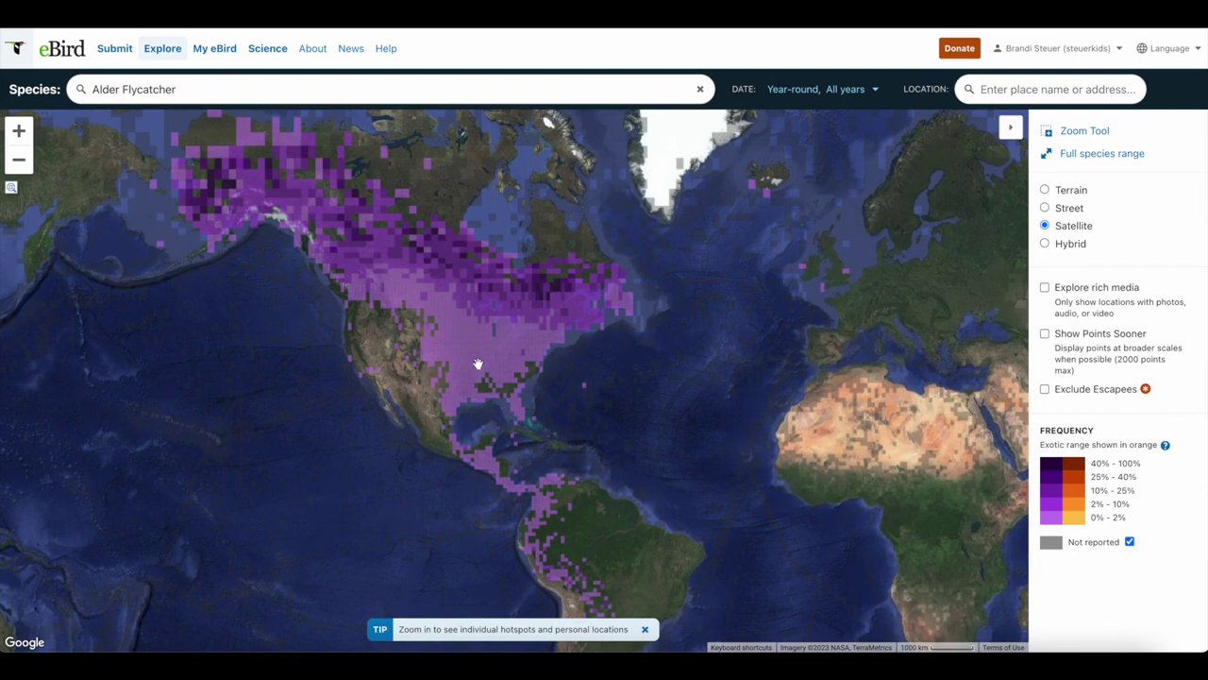
- Limit the Alder Flycatcher map to year-round sightings from the past 10 years
left_click(812, 100)
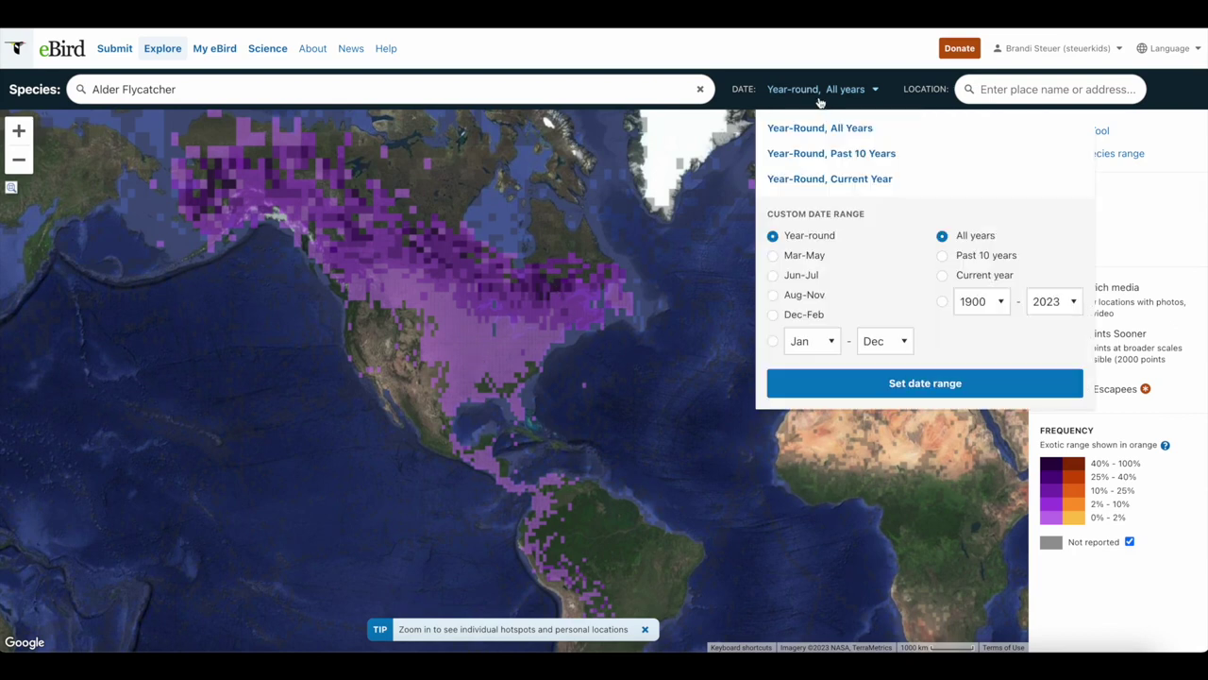
left_click(859, 155)
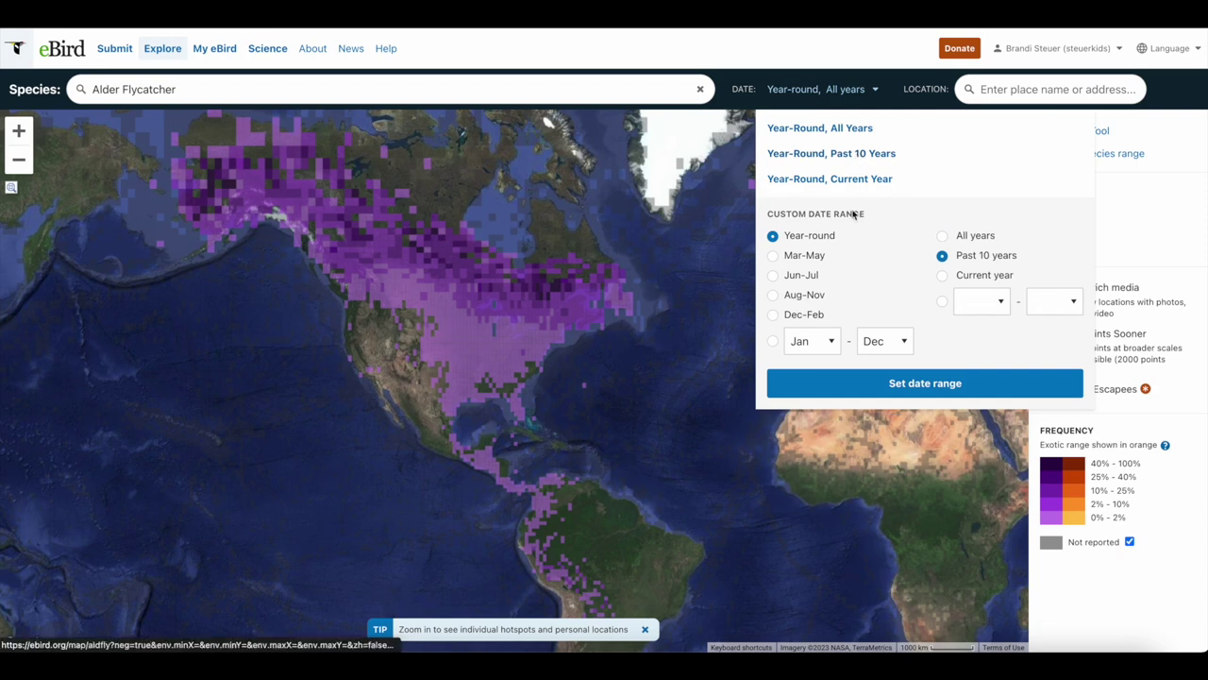
left_click(846, 384)
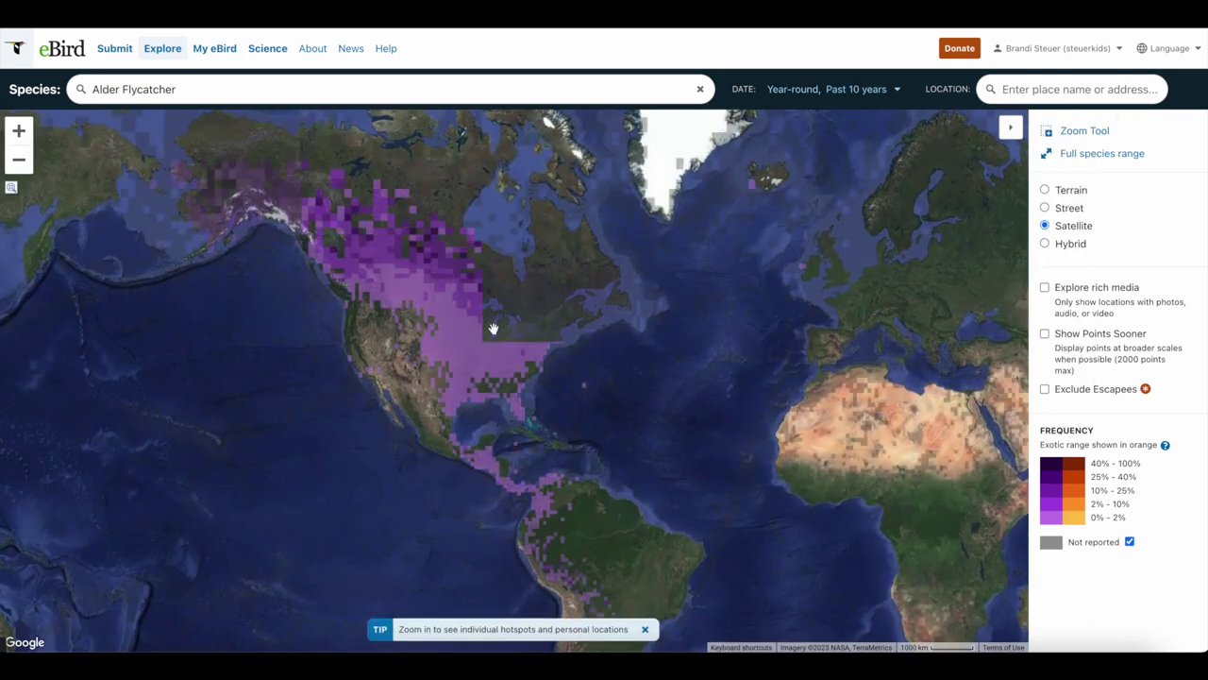
- Set the map's custom month range to Jul through Jul, keeping the past 10 years
left_click(861, 92)
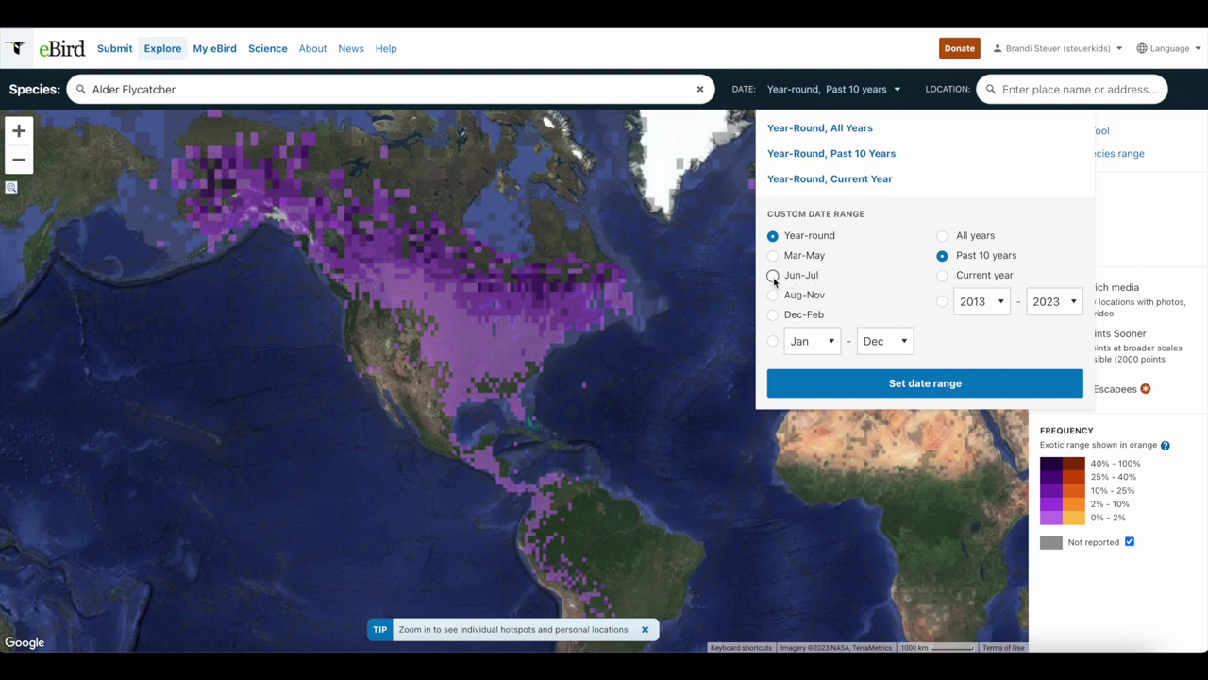
left_click(811, 341)
left_click(804, 451)
left_click(873, 338)
left_click(876, 249)
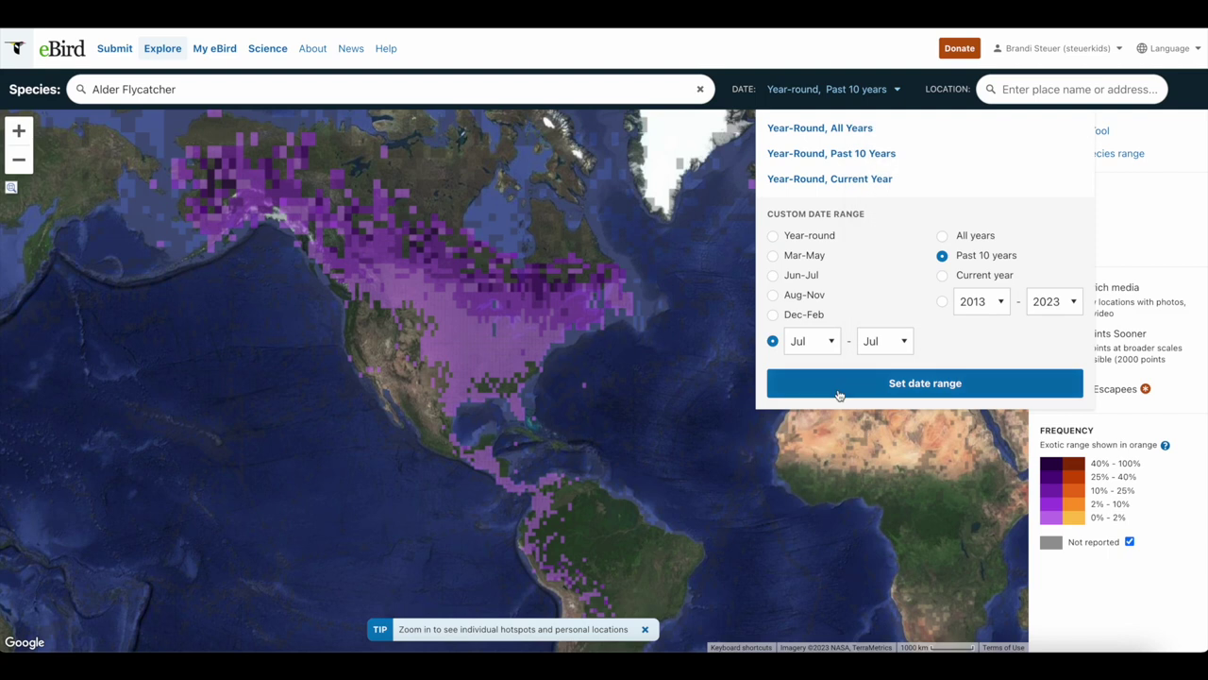
left_click(839, 394)
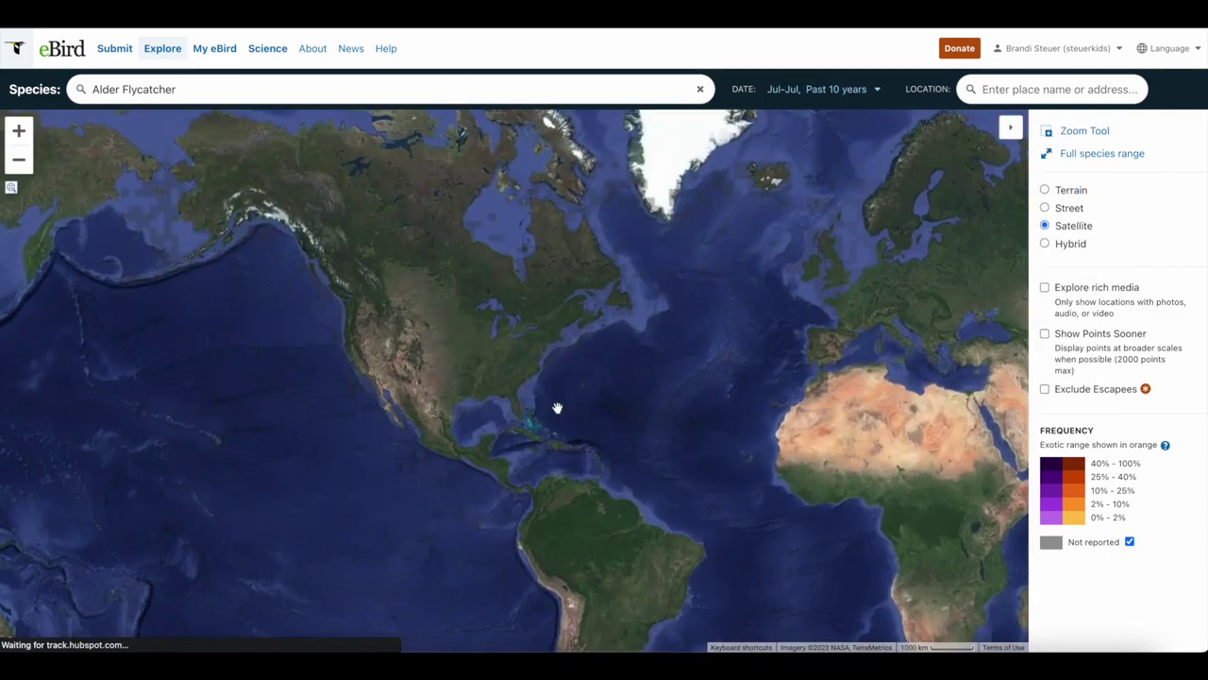
- Display points sooner for the Alder Flycatcher around Wisconsin, switching the option off and back on to compare it with the frequency grid
scroll(480, 328, "up", 3)
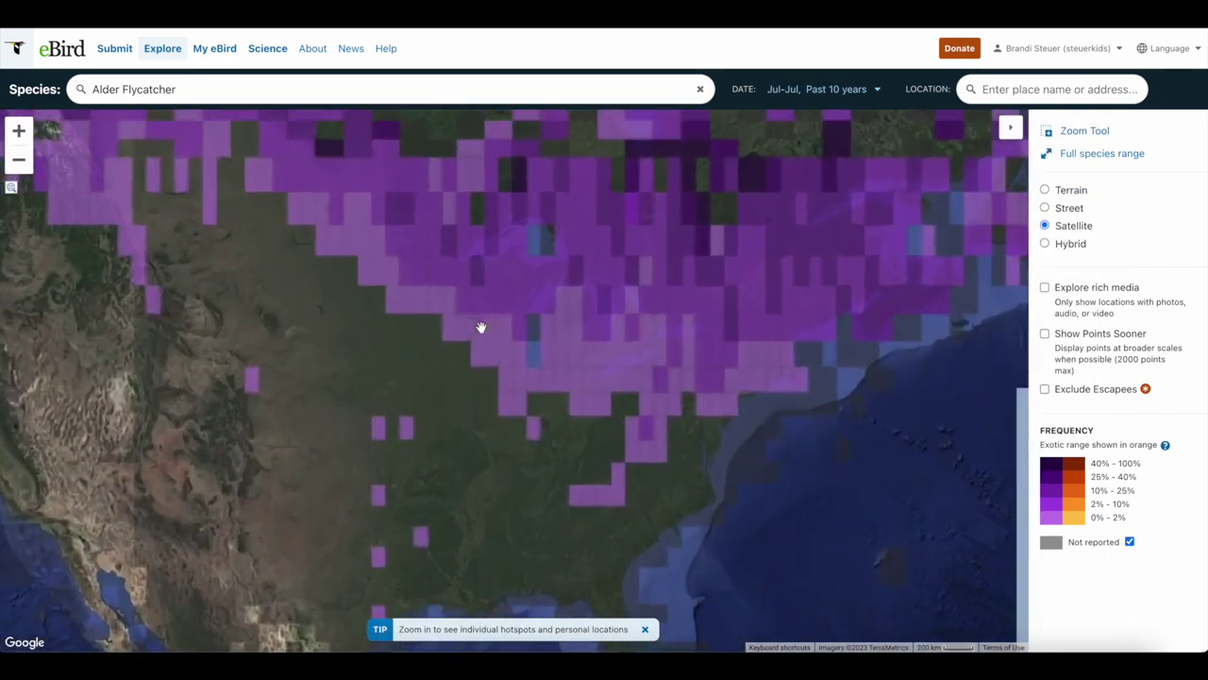
scroll(486, 311, "up", 2)
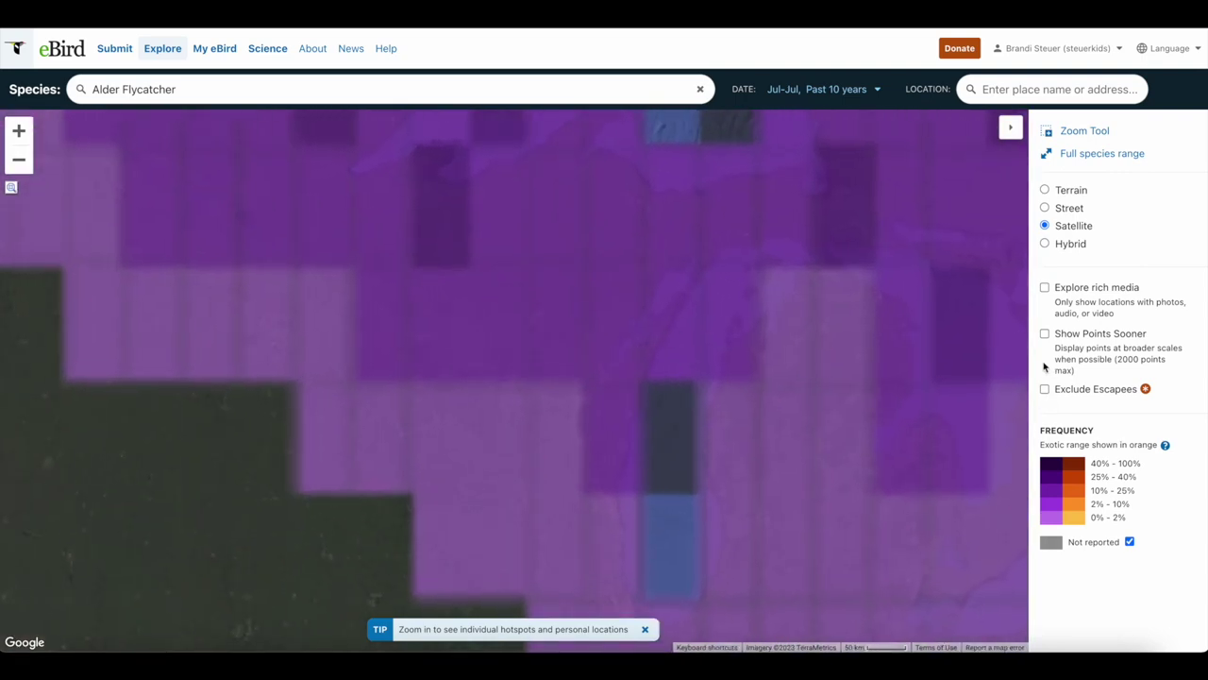
left_click(1044, 333)
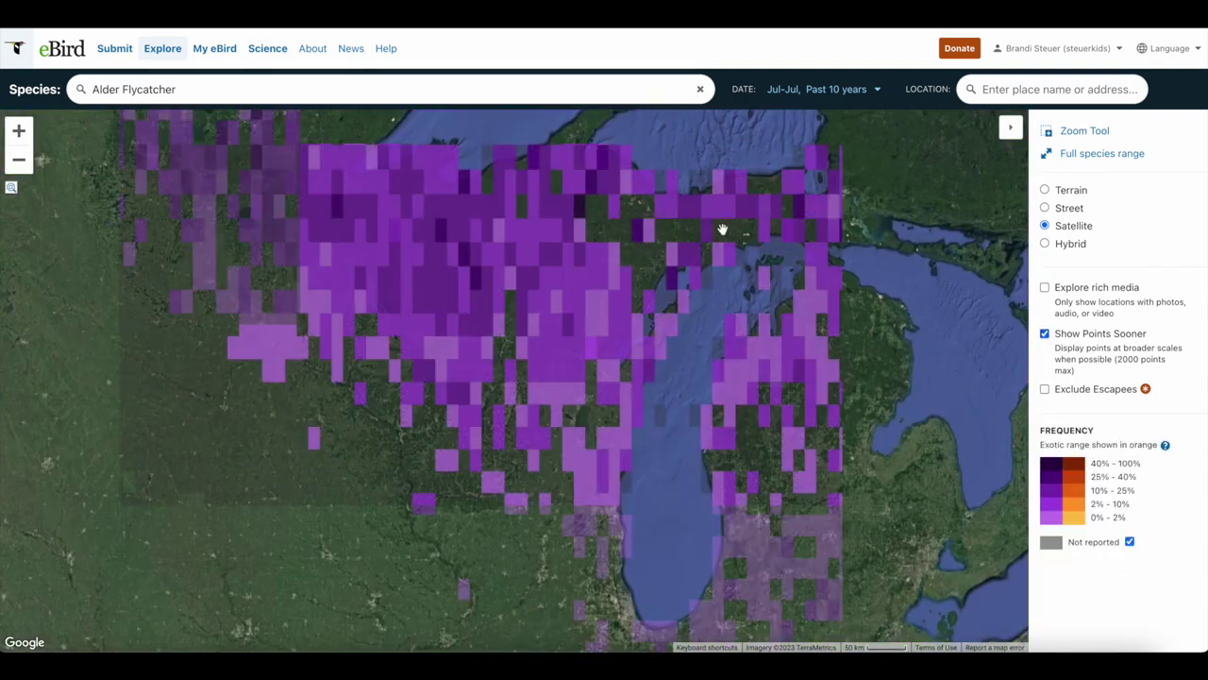
scroll(491, 270, "up", 2)
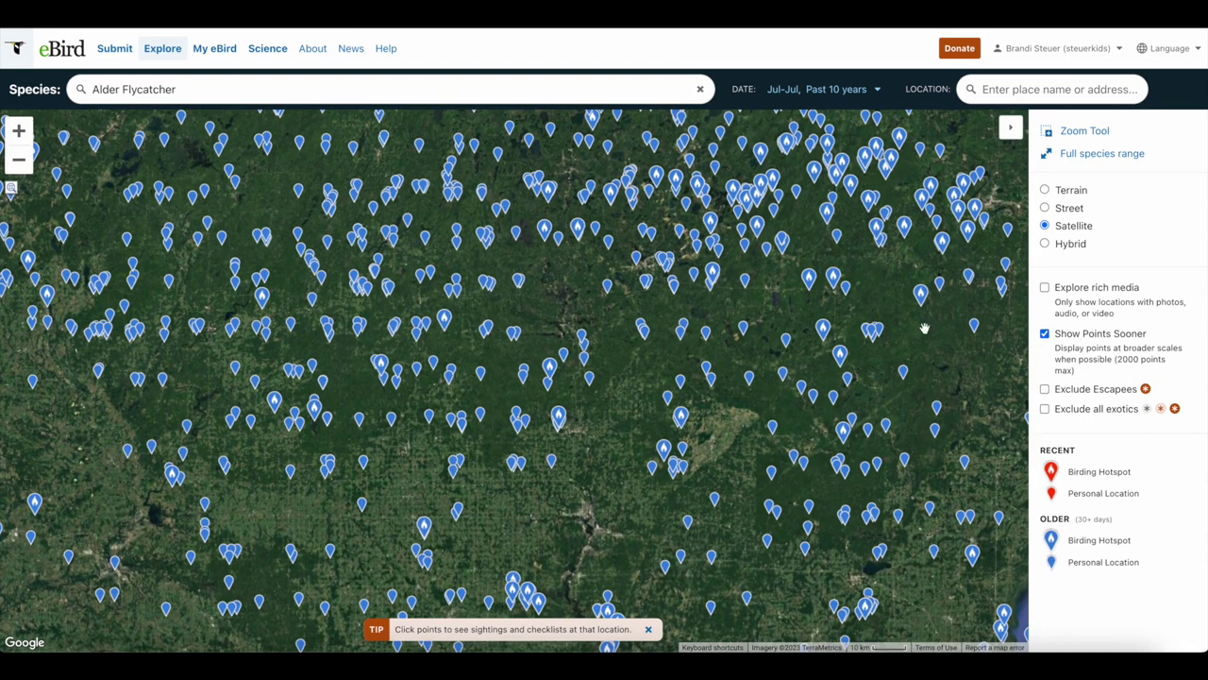
scroll(612, 331, "down", 1)
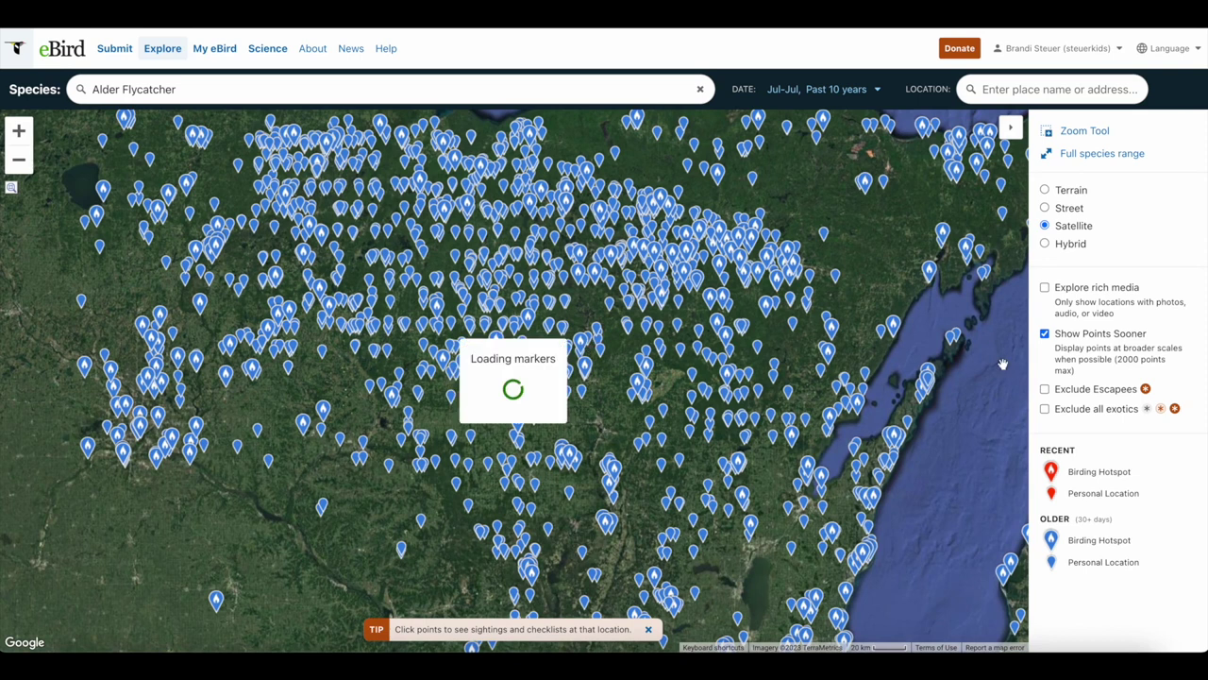
left_click(1045, 334)
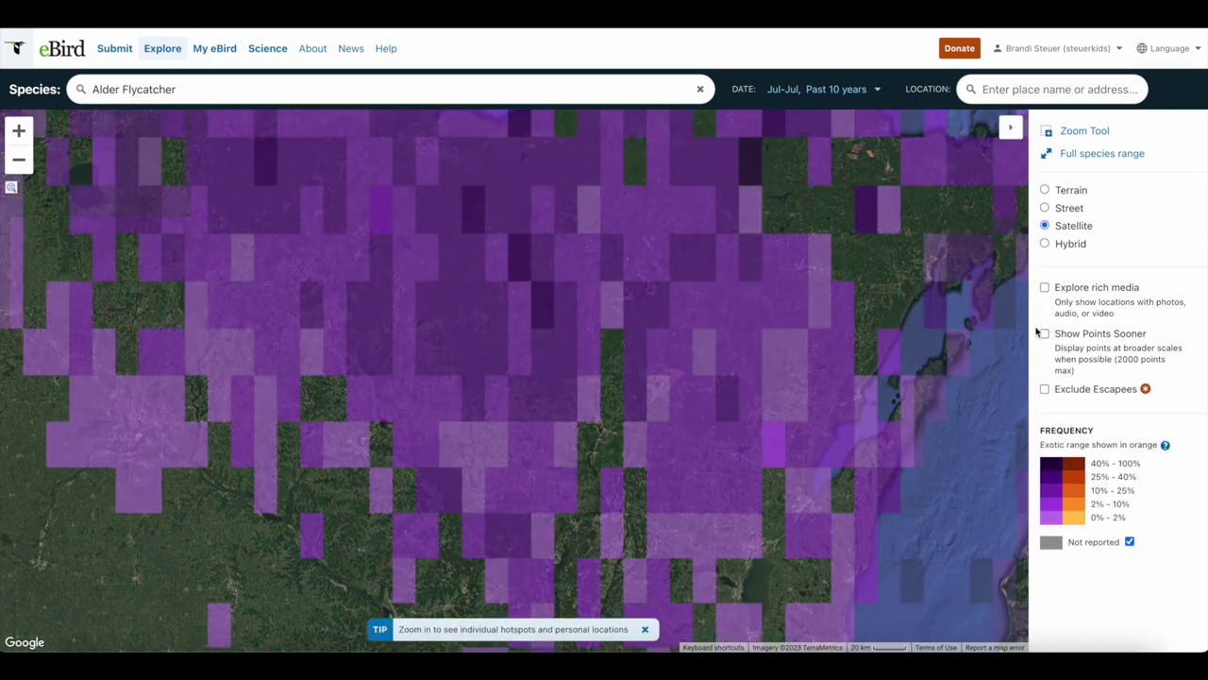
left_click(1045, 334)
- Review the 2019-07-20 checklist of the Timm's Hill County Park hotspot, return to the map and close the hotspot's details
left_click(529, 321)
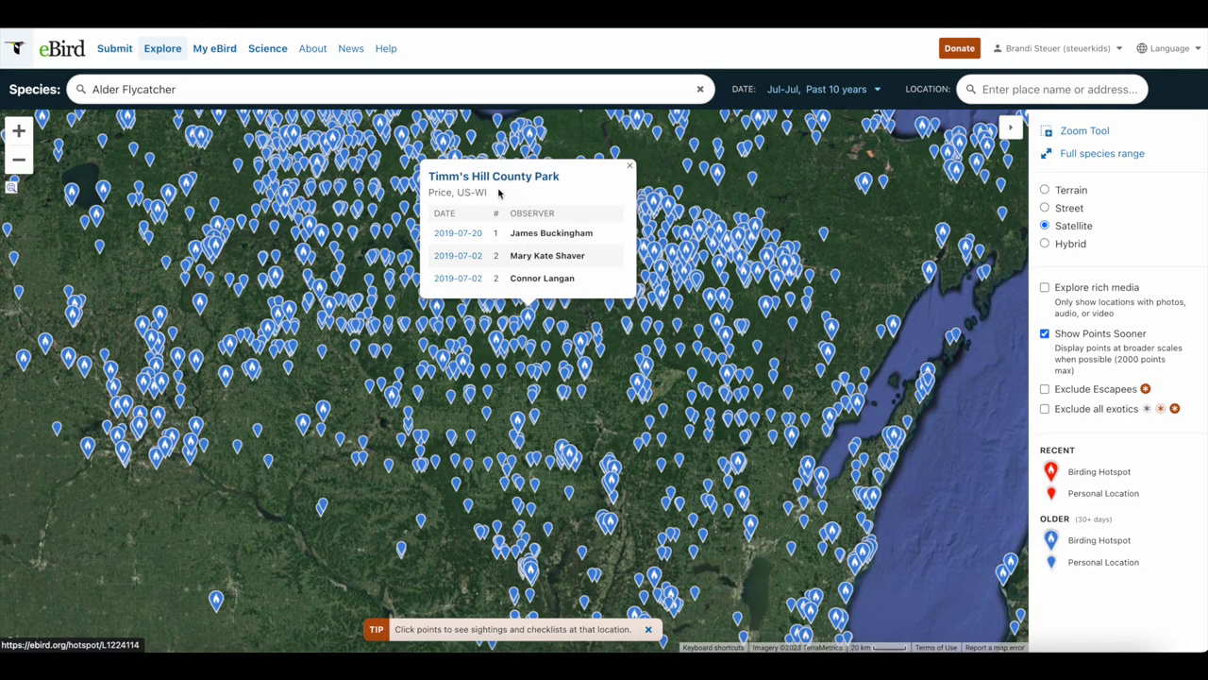
left_click(473, 233)
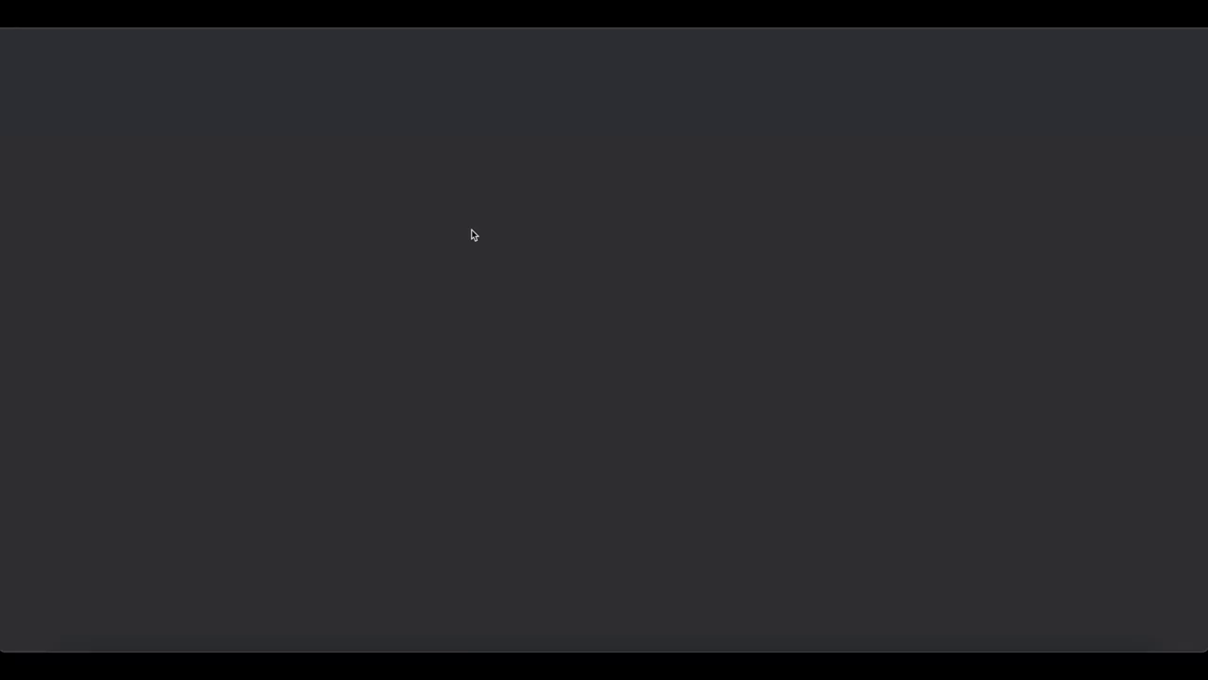
scroll(440, 340, "down", 3)
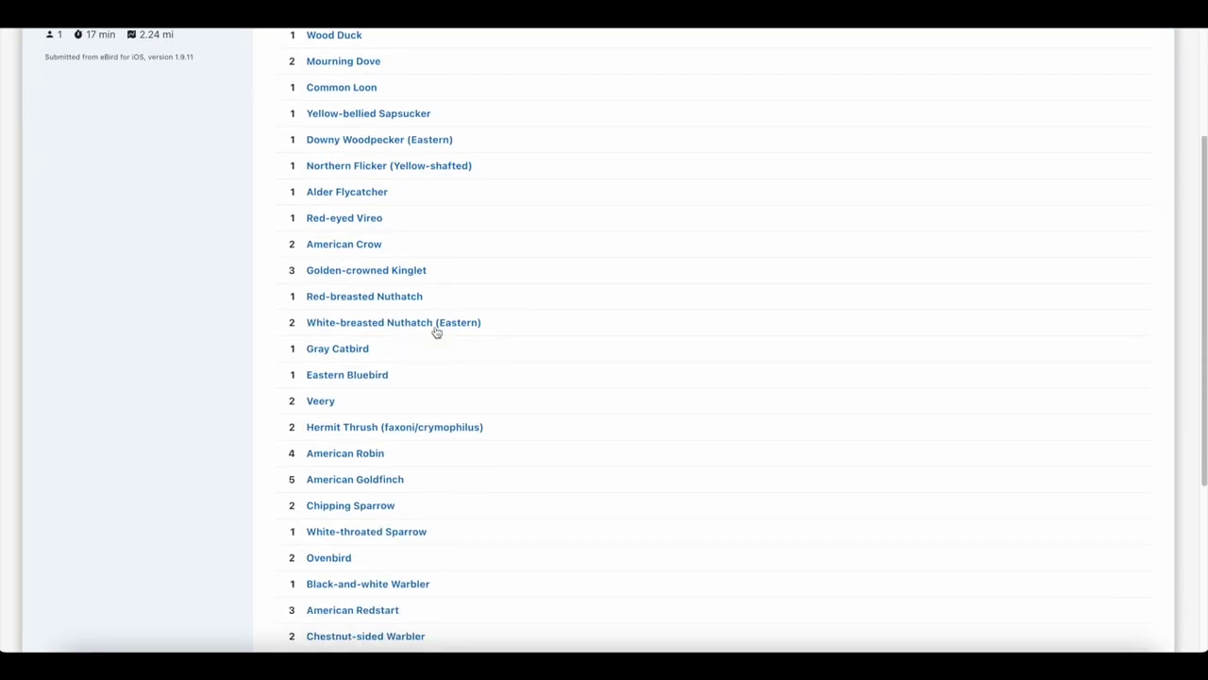
scroll(388, 171, "down", 5)
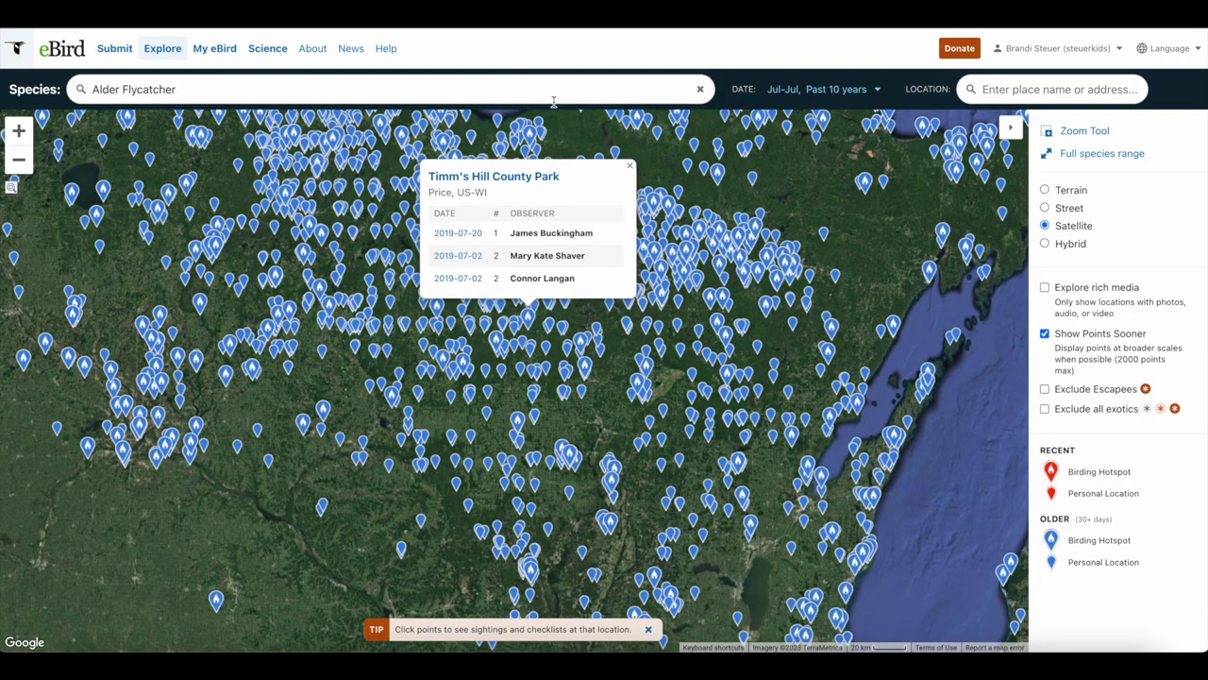
left_click(630, 166)
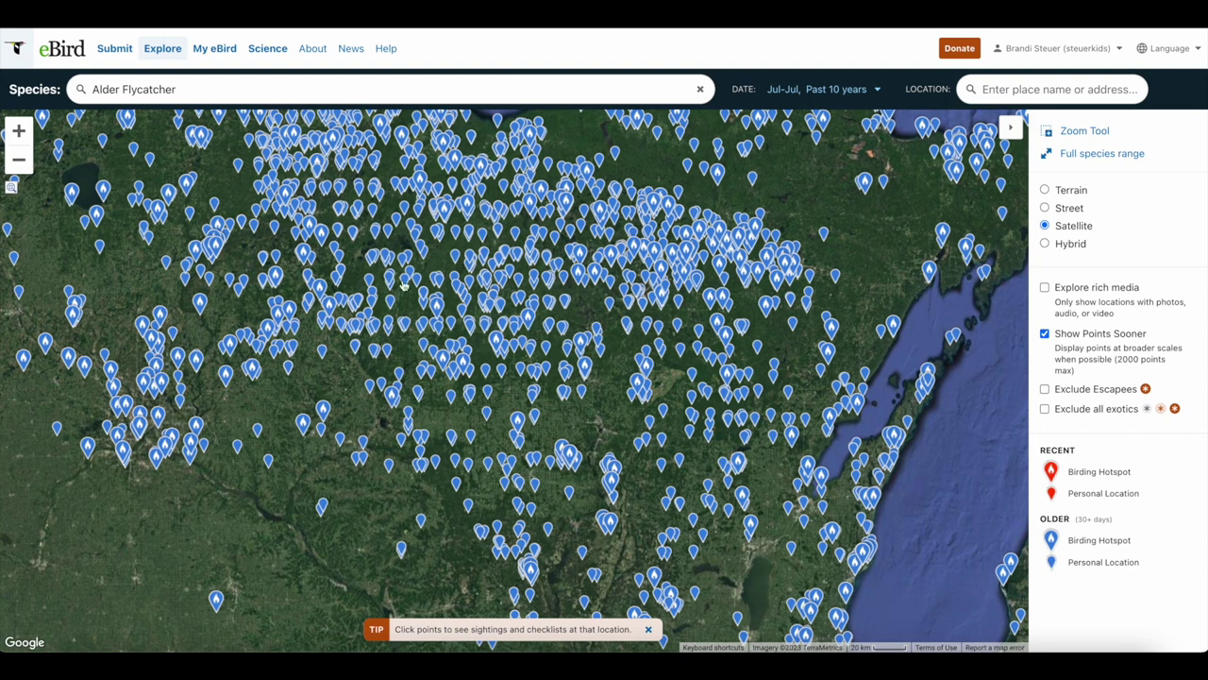
- Open Explore Hotspots from the Explore page and narrow the hotspot map to the Puget Sound area of Washington
left_click(168, 50)
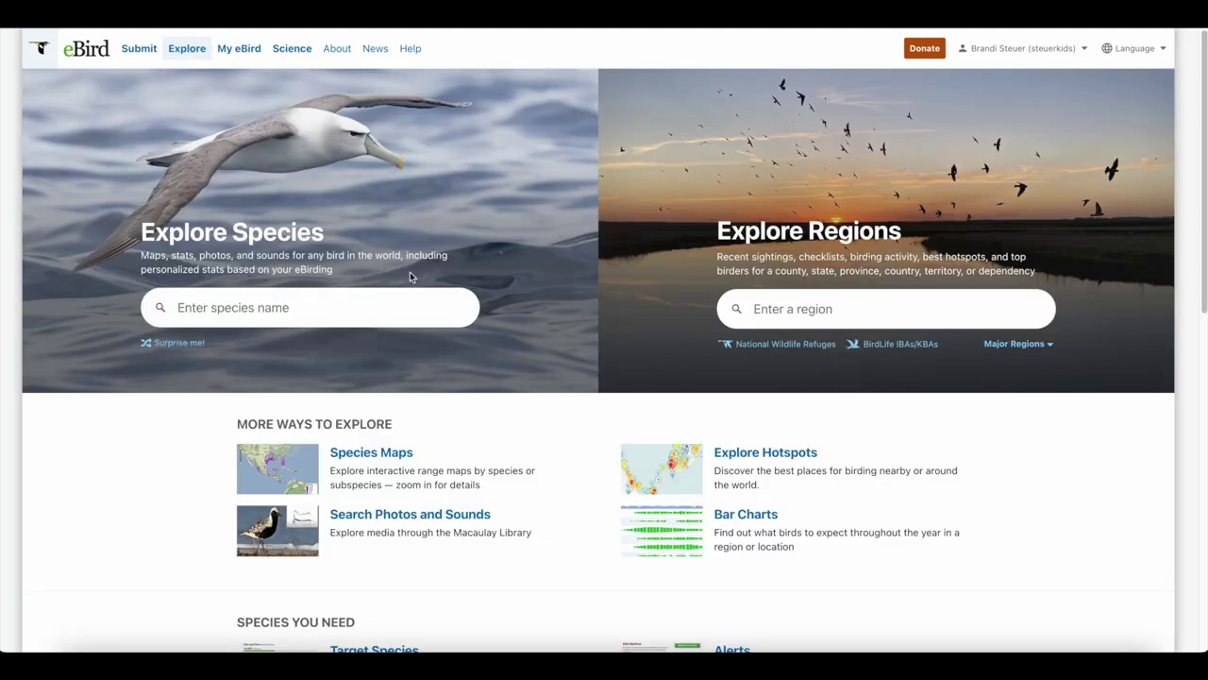
left_click(758, 455)
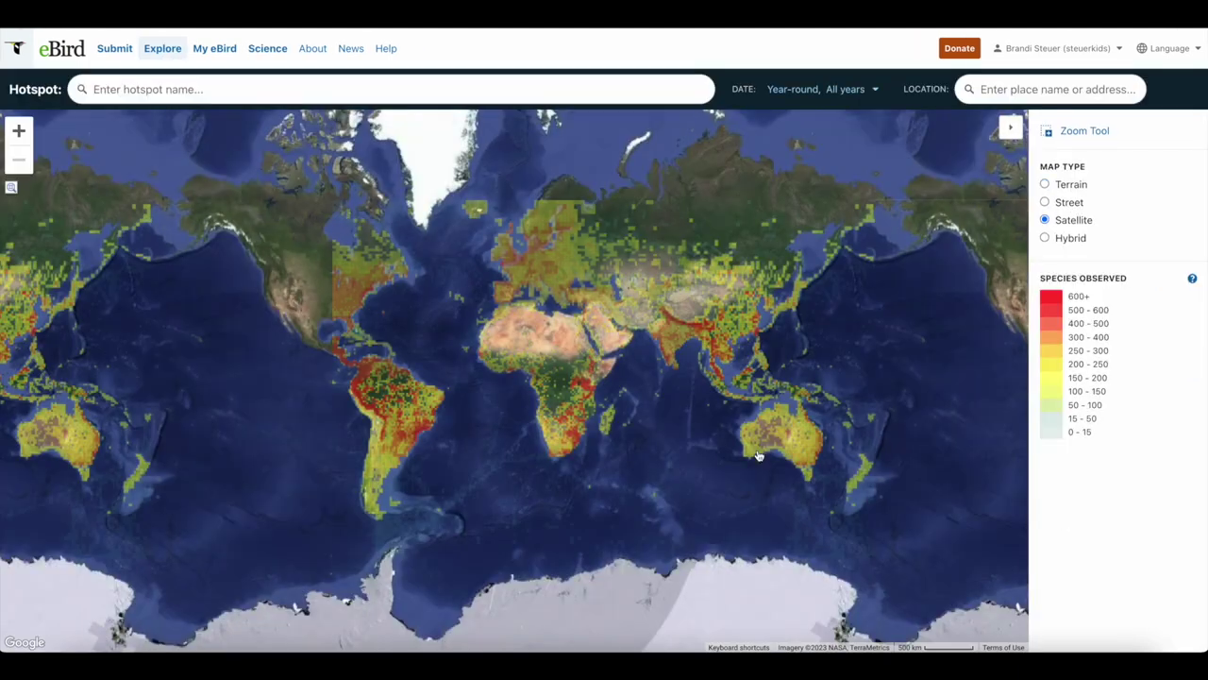
scroll(310, 295, "up", 3)
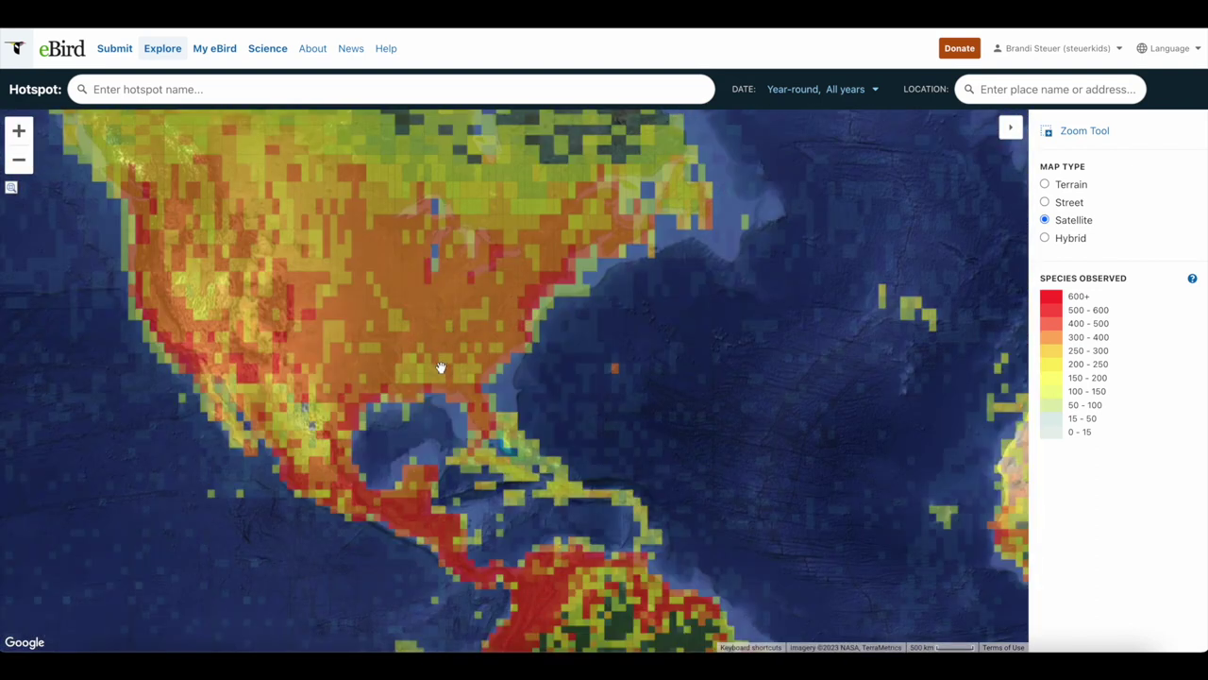
left_click(407, 515)
left_click(464, 450)
left_click(473, 189)
left_click(527, 157)
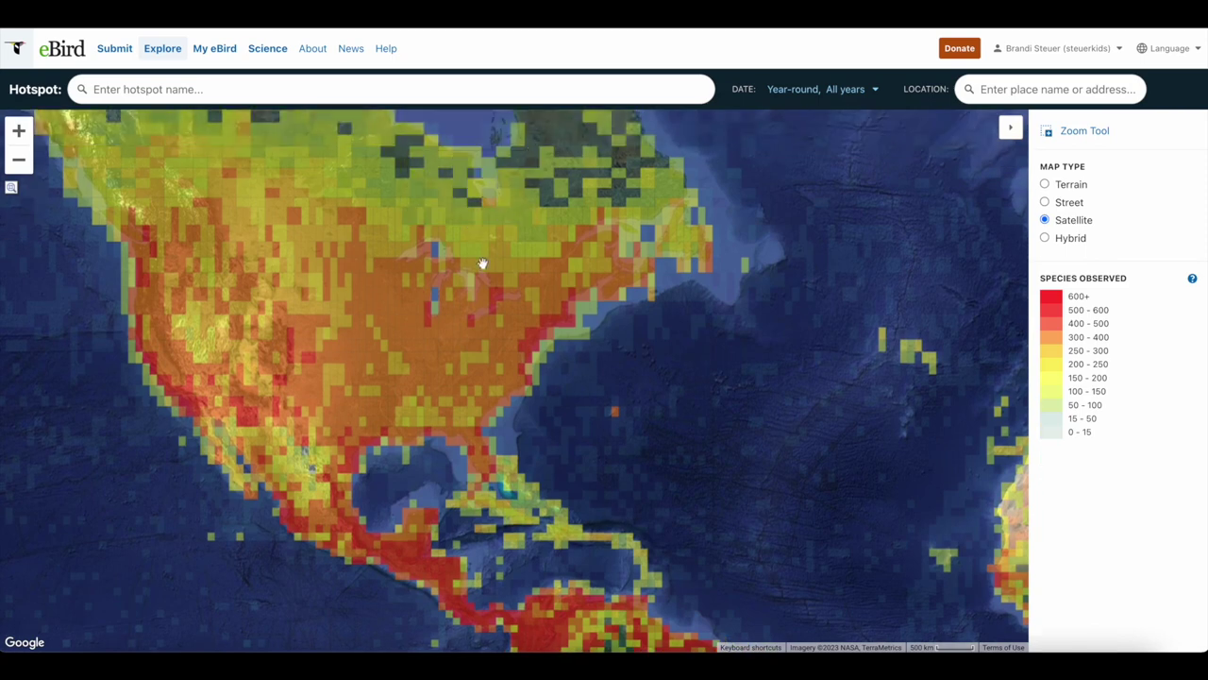
scroll(448, 309, "up", 3)
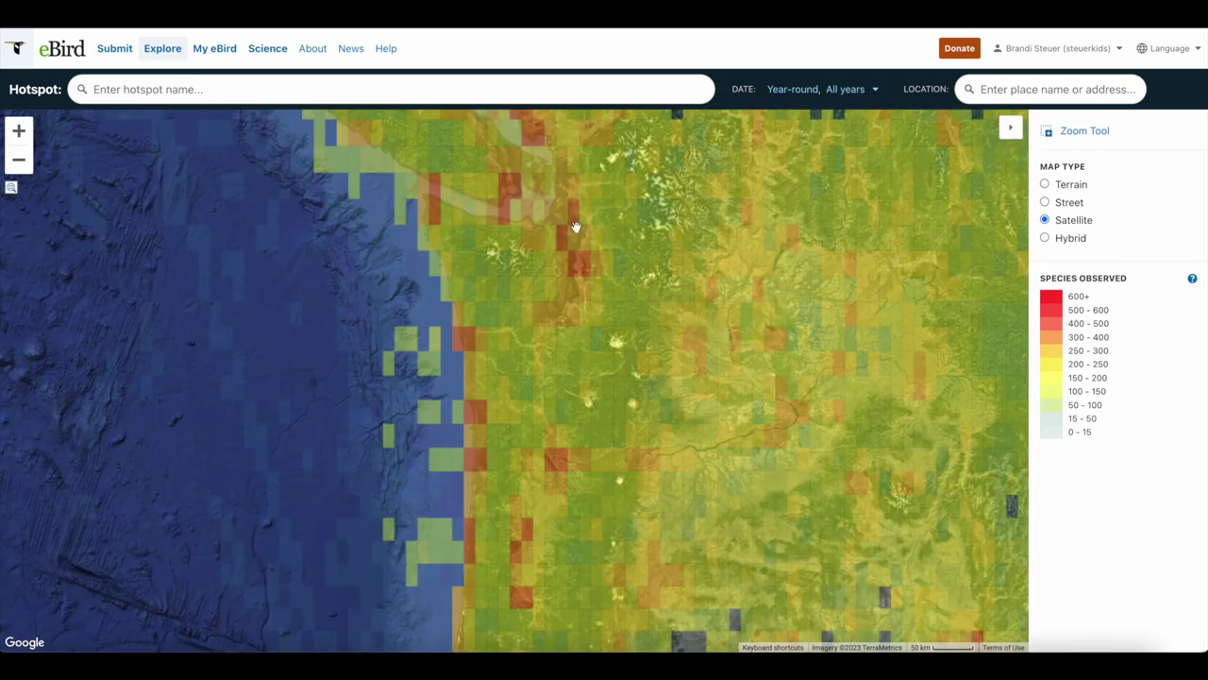
scroll(574, 226, "up", 5)
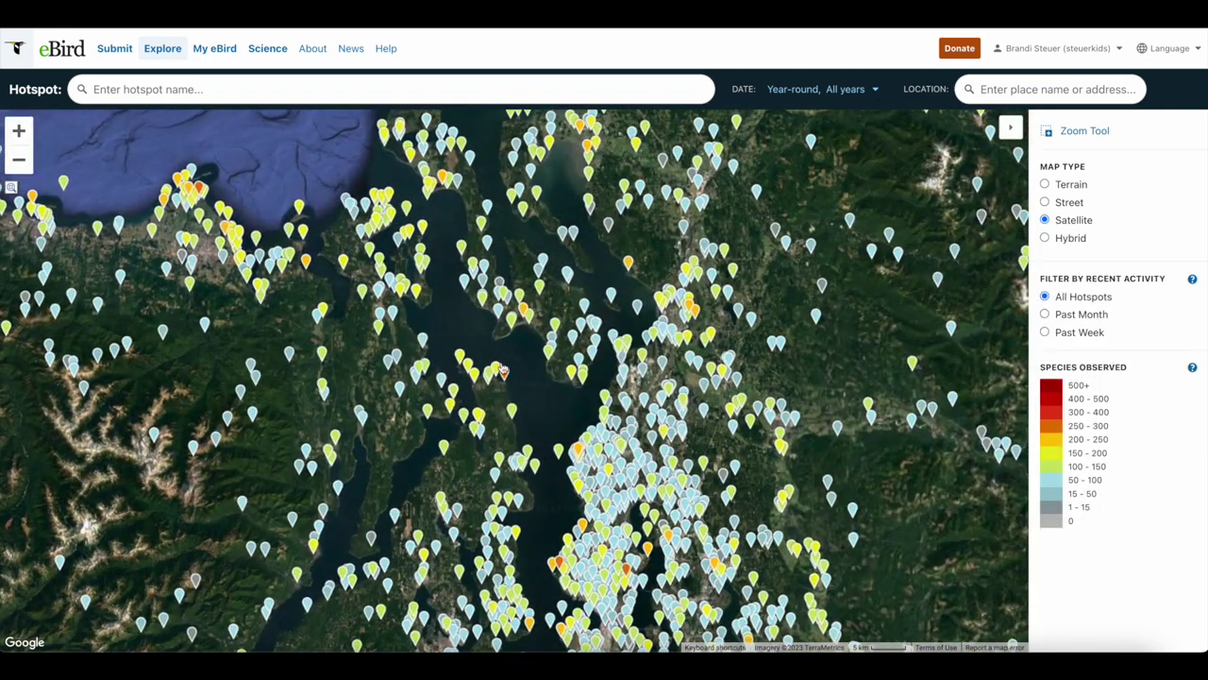
- Open the hotspot page for Skagit Wildlife Area--Wylie Slough from its marker on the map
left_click(505, 376)
right_click(564, 344)
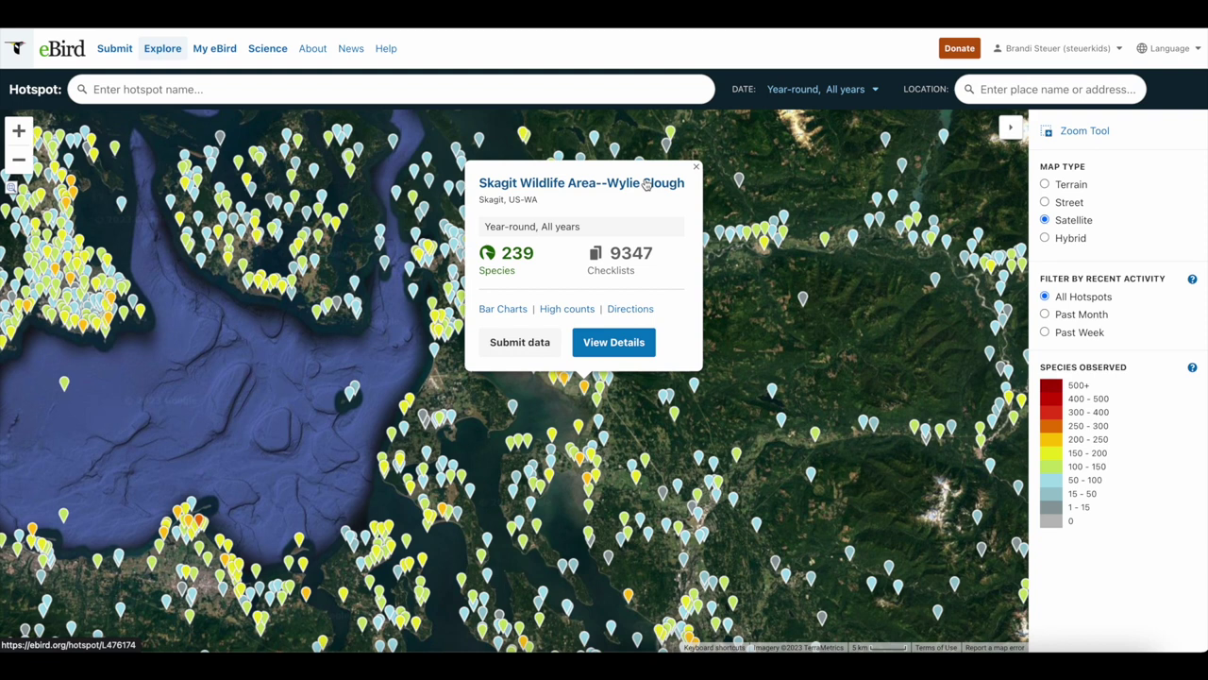
left_click(518, 265)
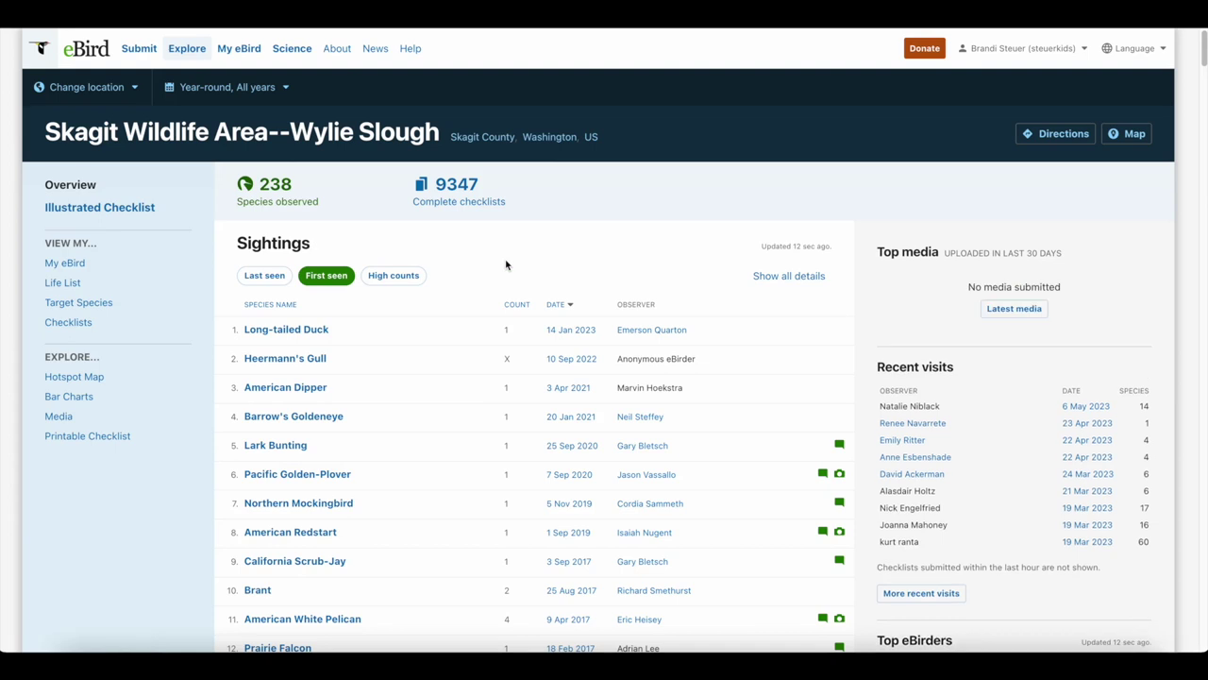
- Review the hotspot's last-seen sightings and the 60-species checklist of 19 Mar 2023 among its recent visits, and return
scroll(656, 381, "down", 2)
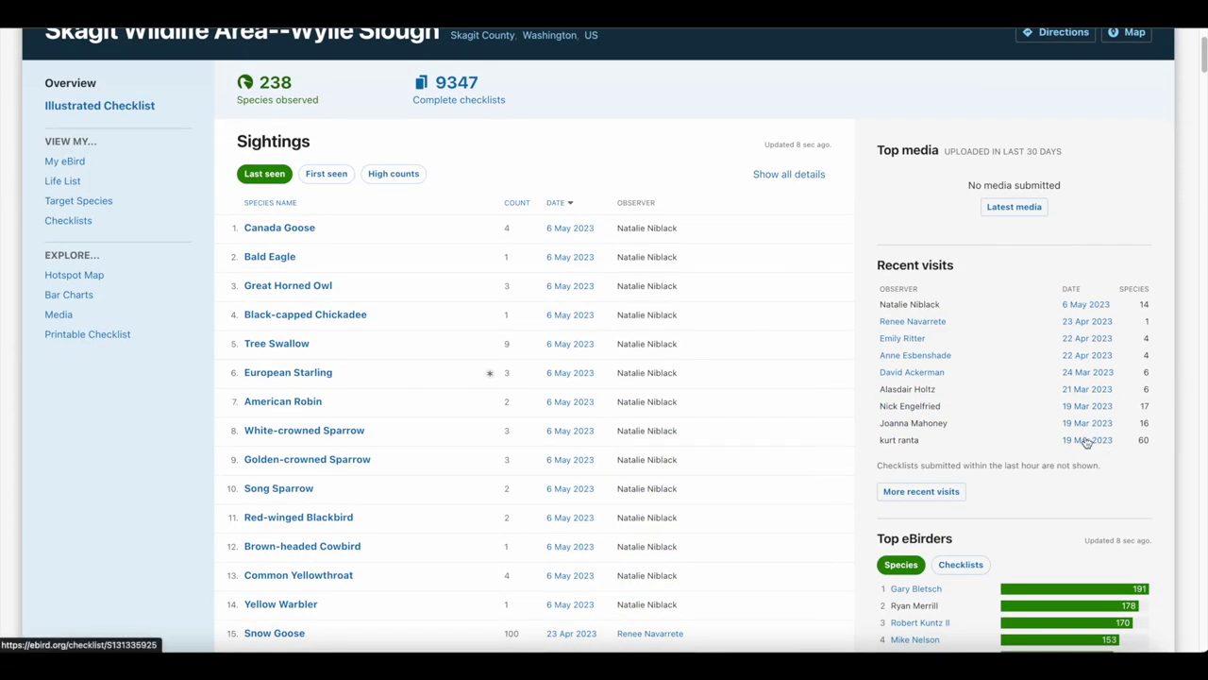
left_click(1086, 441)
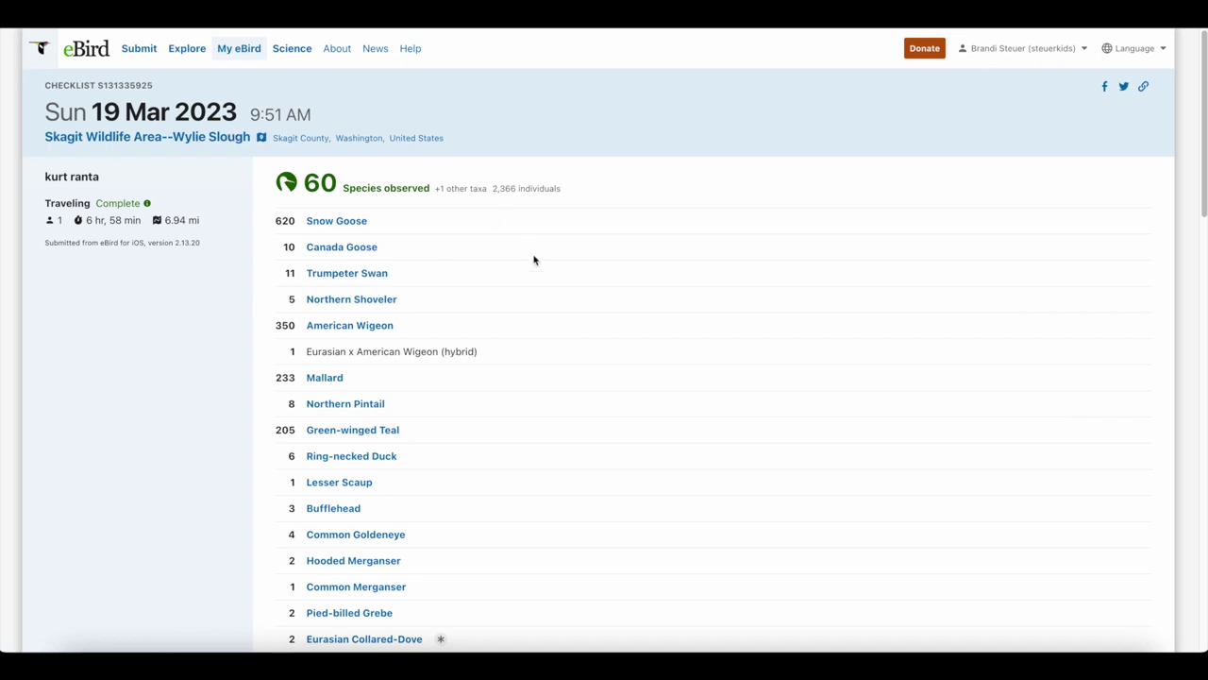
scroll(533, 259, "down", 2)
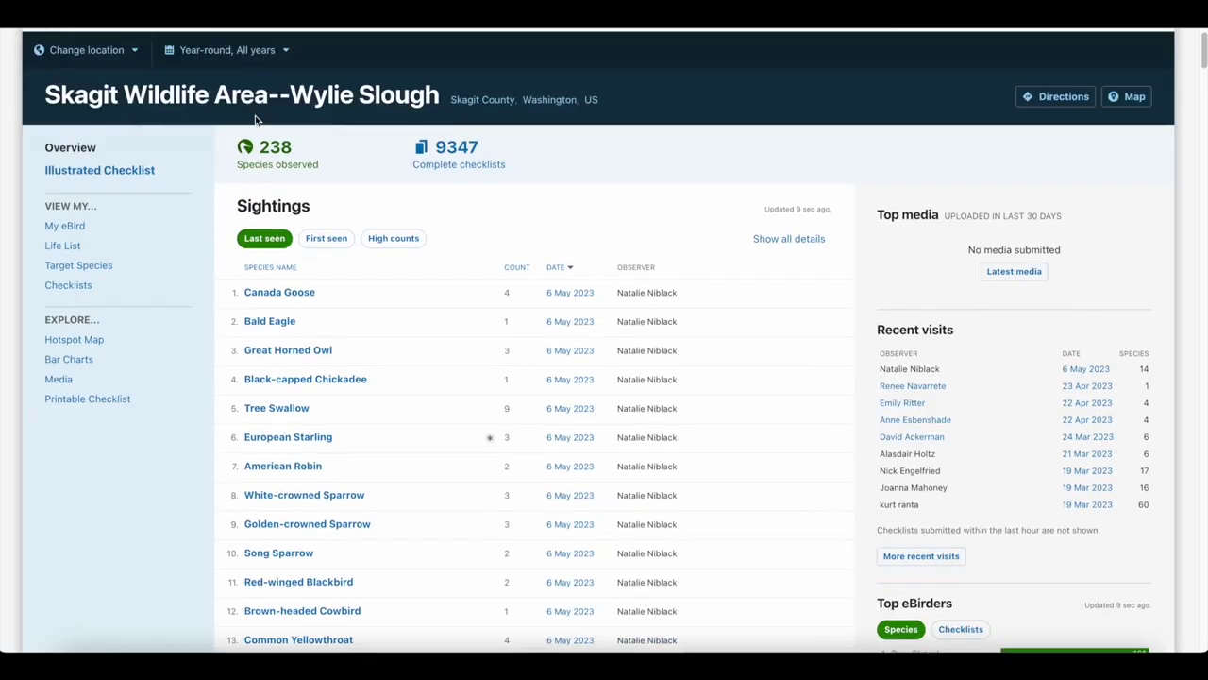
- Set the hotspot's time period to Aug, all years, and look through its sightings
scroll(255, 119, "up", 1)
left_click(227, 87)
left_click(251, 170)
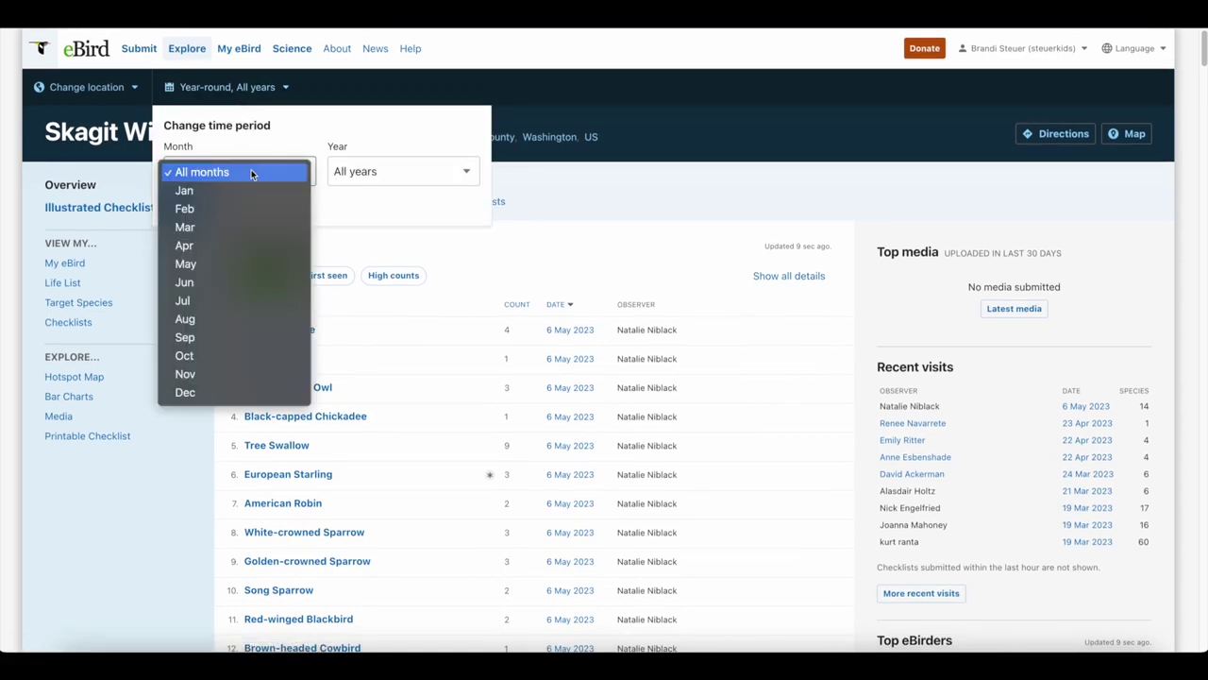
left_click(207, 321)
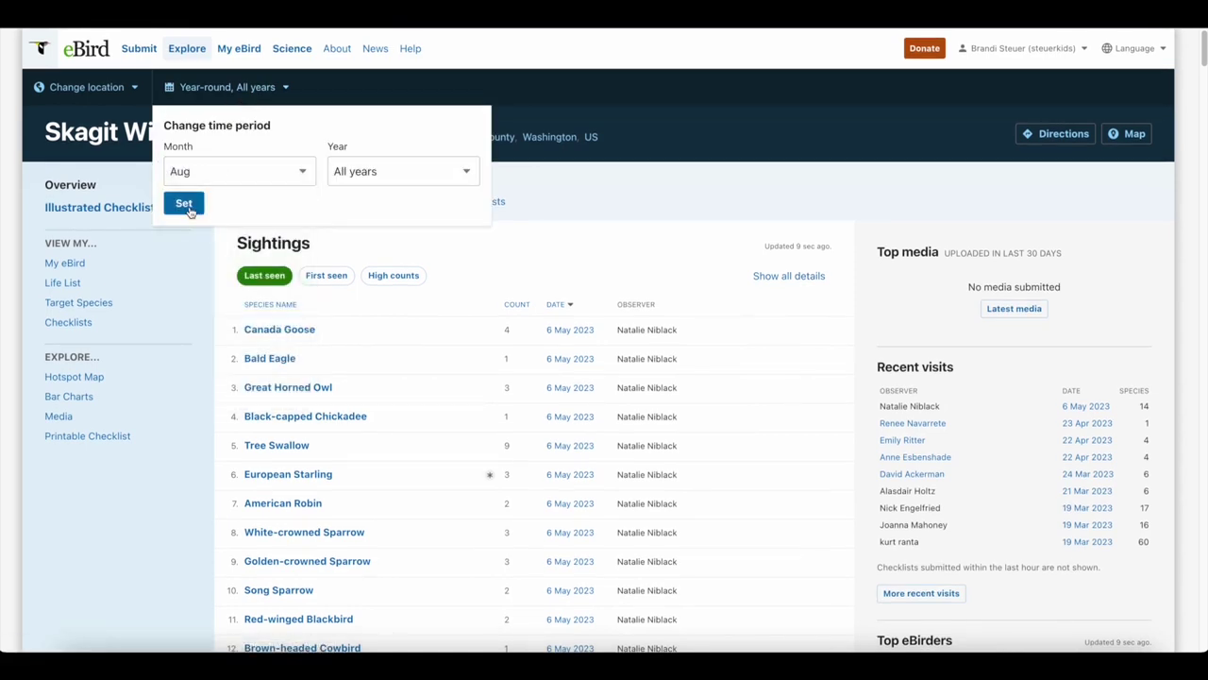
left_click(185, 203)
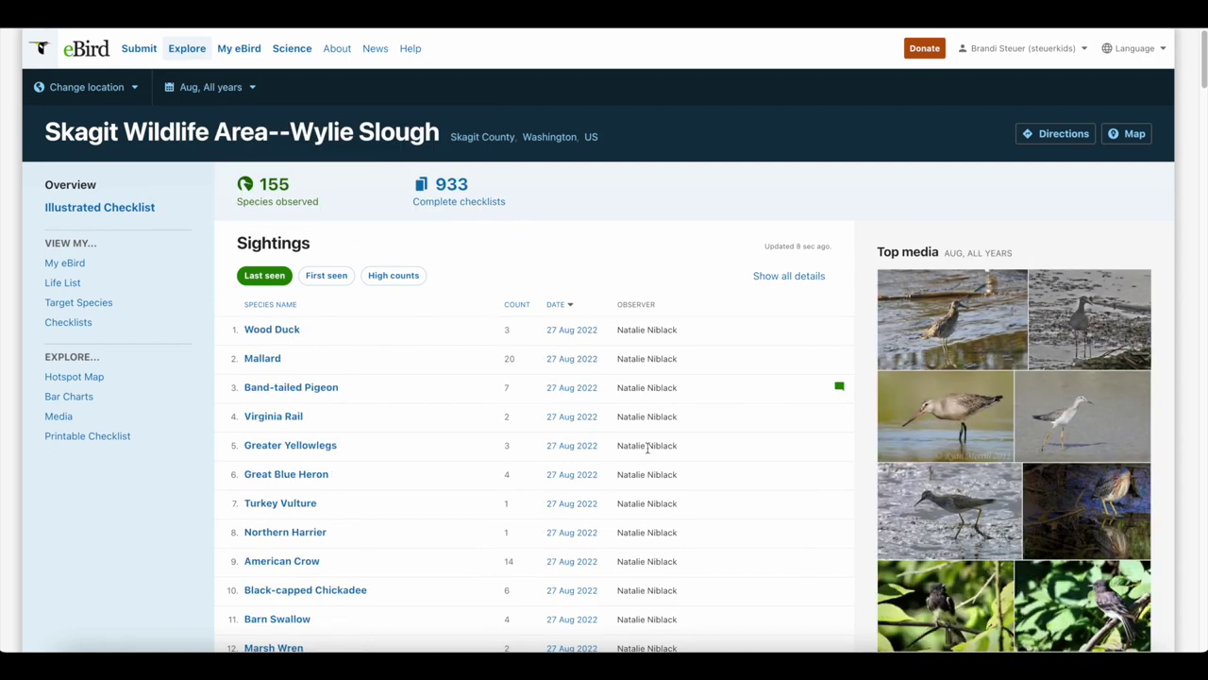
scroll(647, 451, "down", 7)
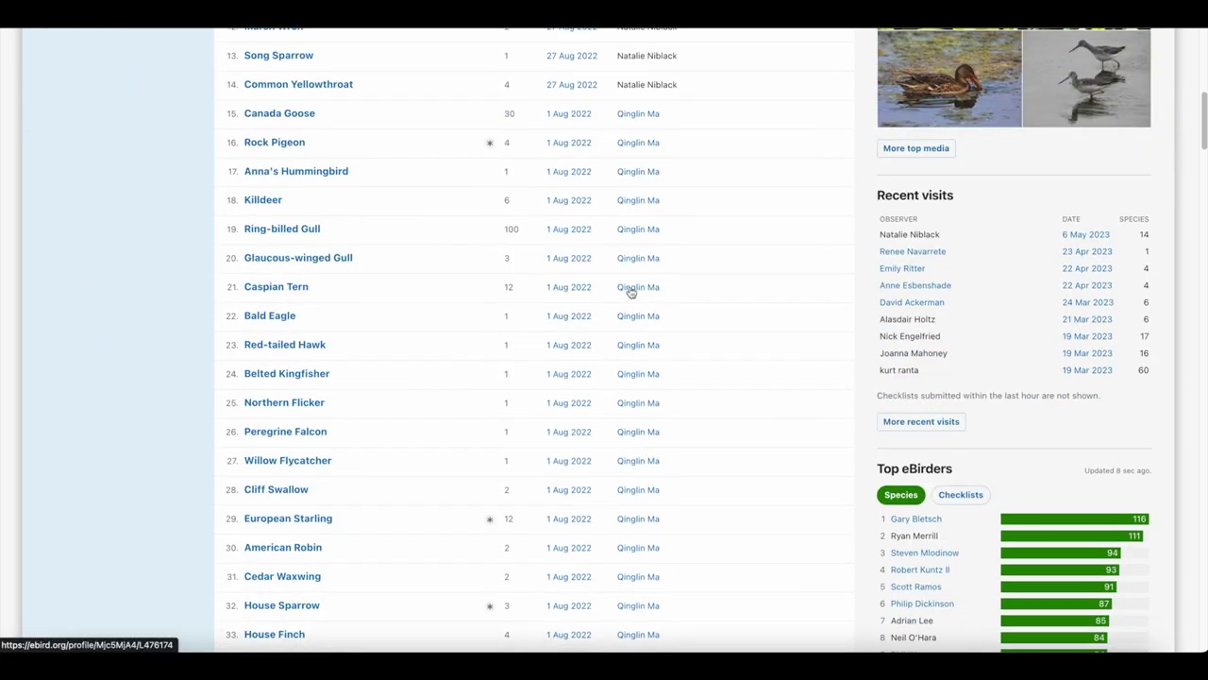
- Review the hotspot's August top media, recent visits and top eBirders beside the sightings list
scroll(684, 292, "up", 3)
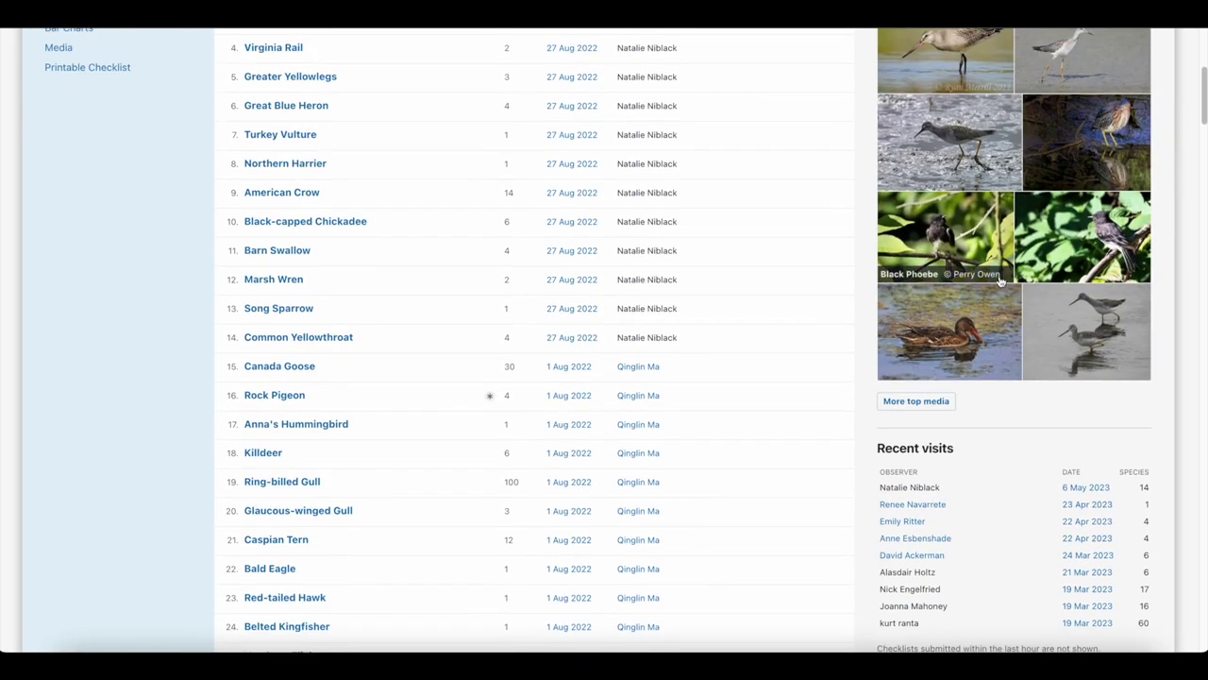
scroll(991, 277, "up", 2)
scroll(1003, 279, "down", 4)
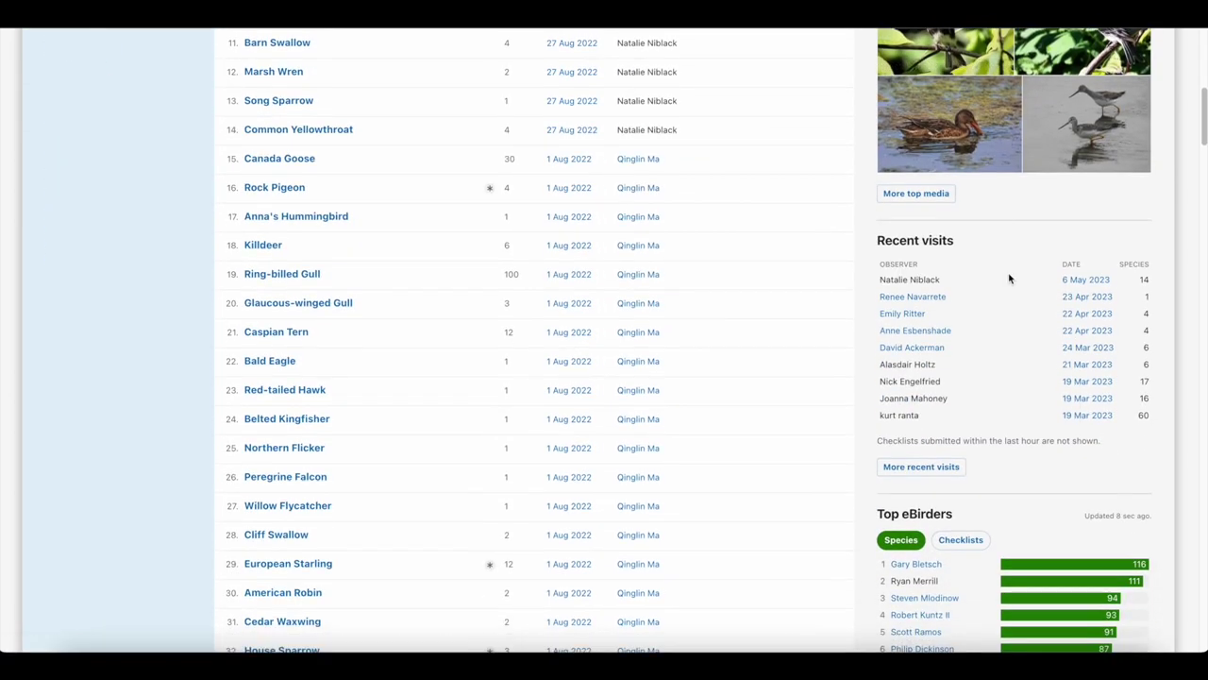
scroll(964, 364, "down", 1)
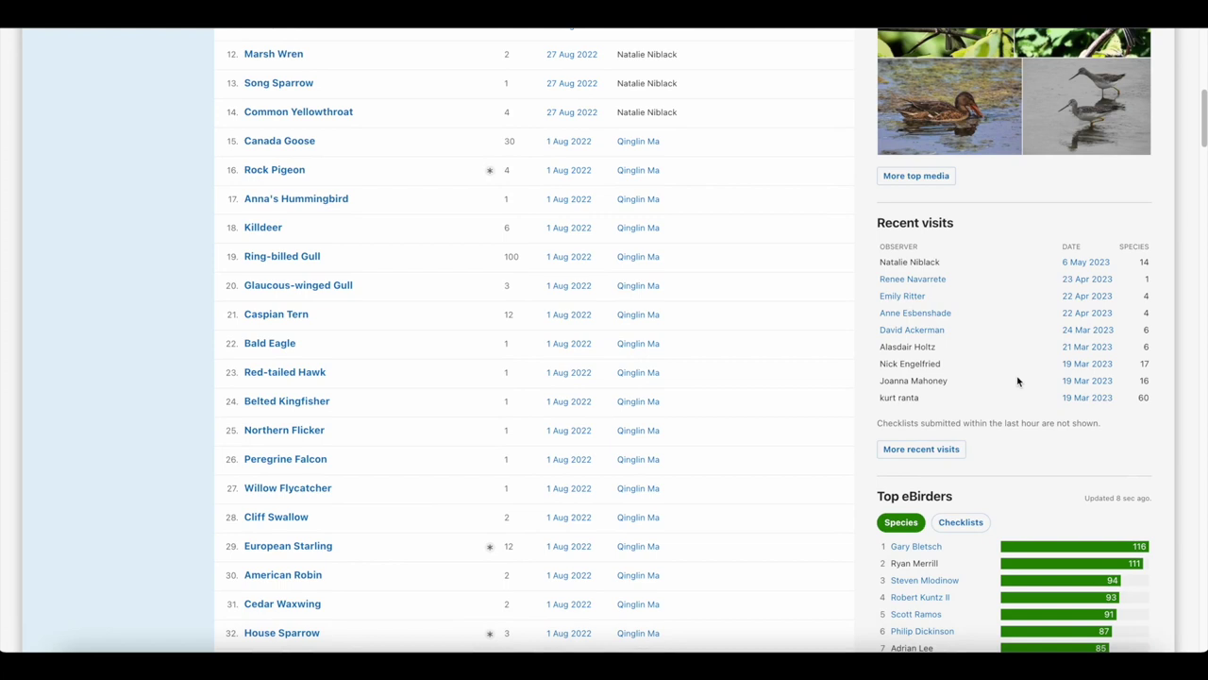
scroll(1044, 370, "up", 6)
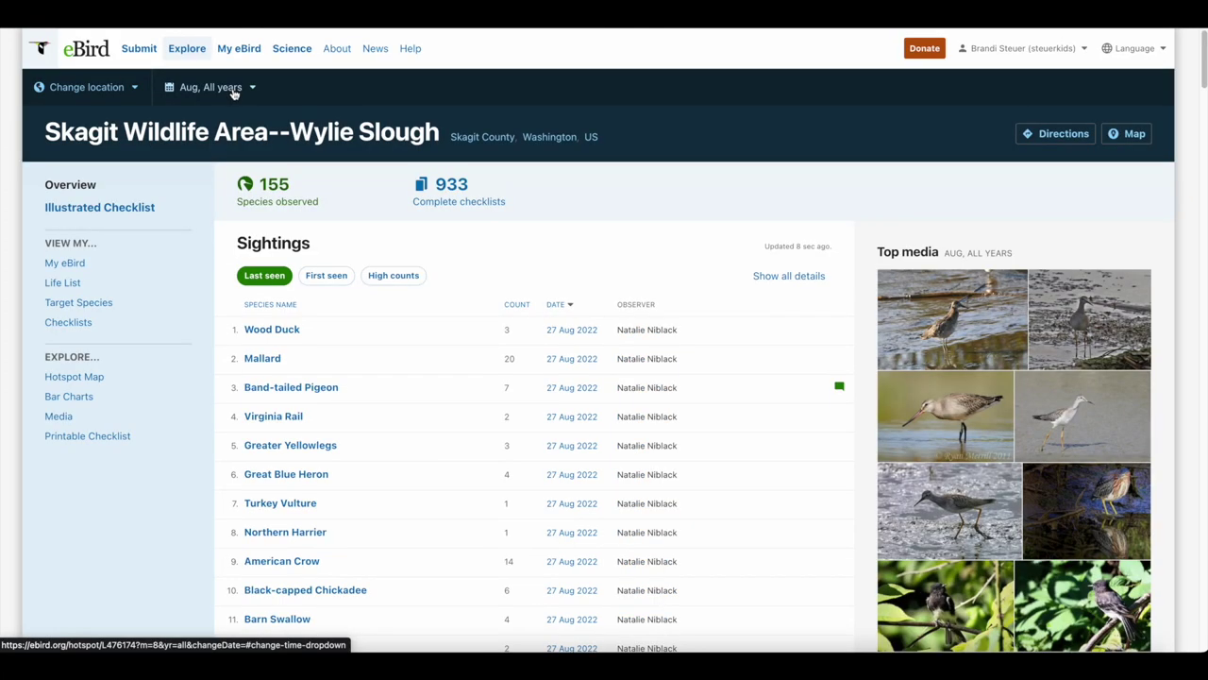
- Open Search Photos and Sounds from the Explore page and look through its sort, contributor, date and location options
left_click(176, 52)
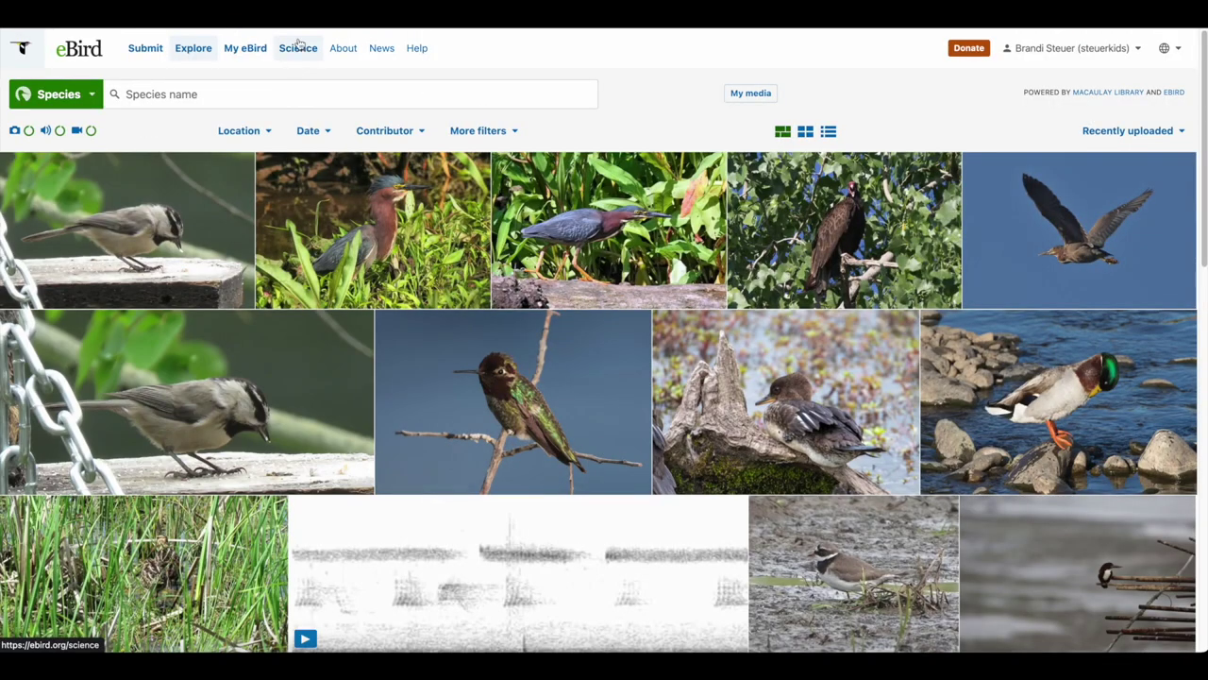
left_click(267, 93)
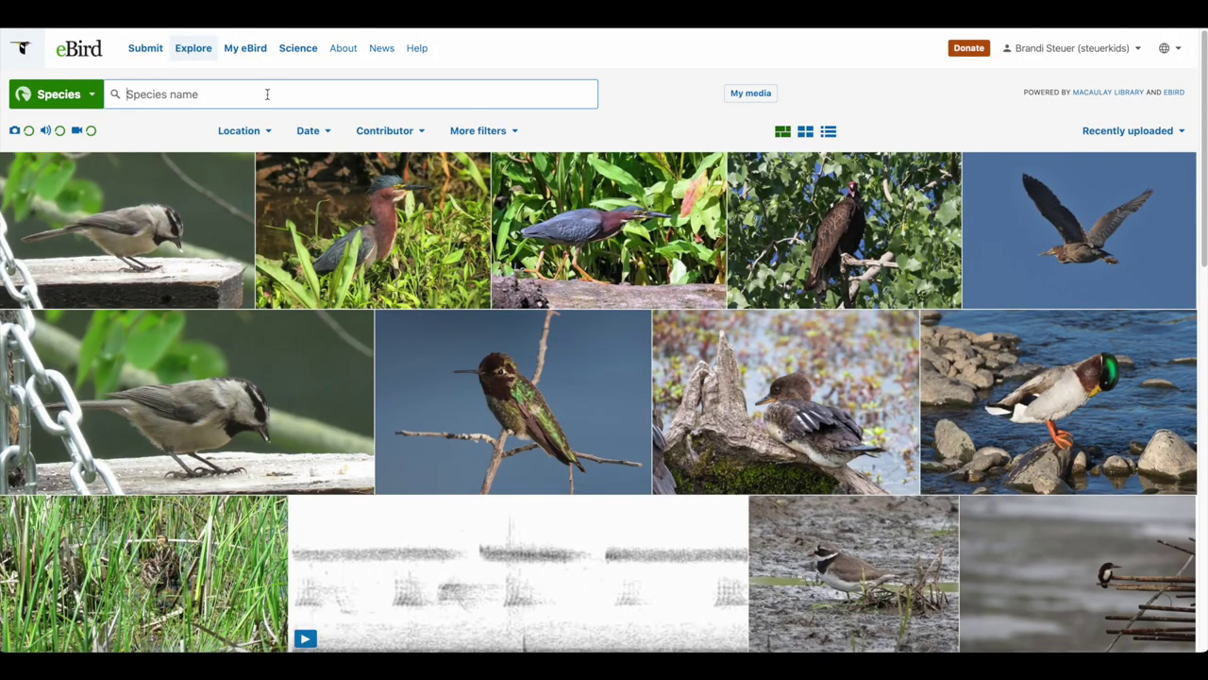
left_click(1101, 135)
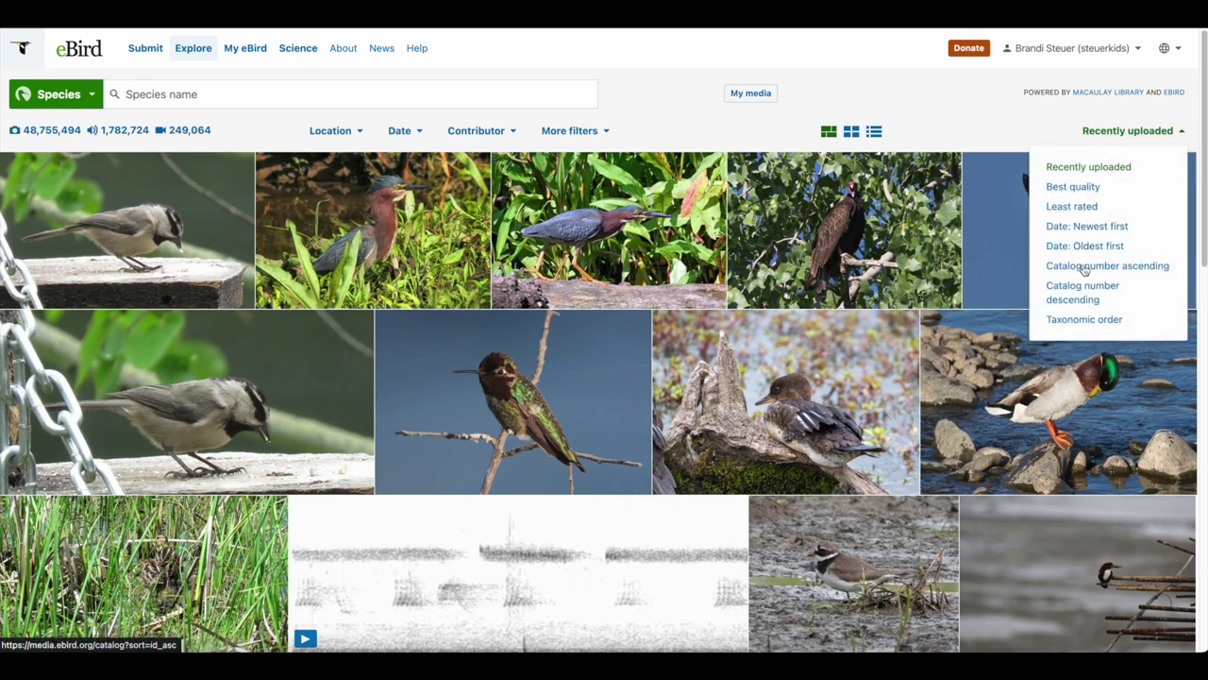
left_click(475, 132)
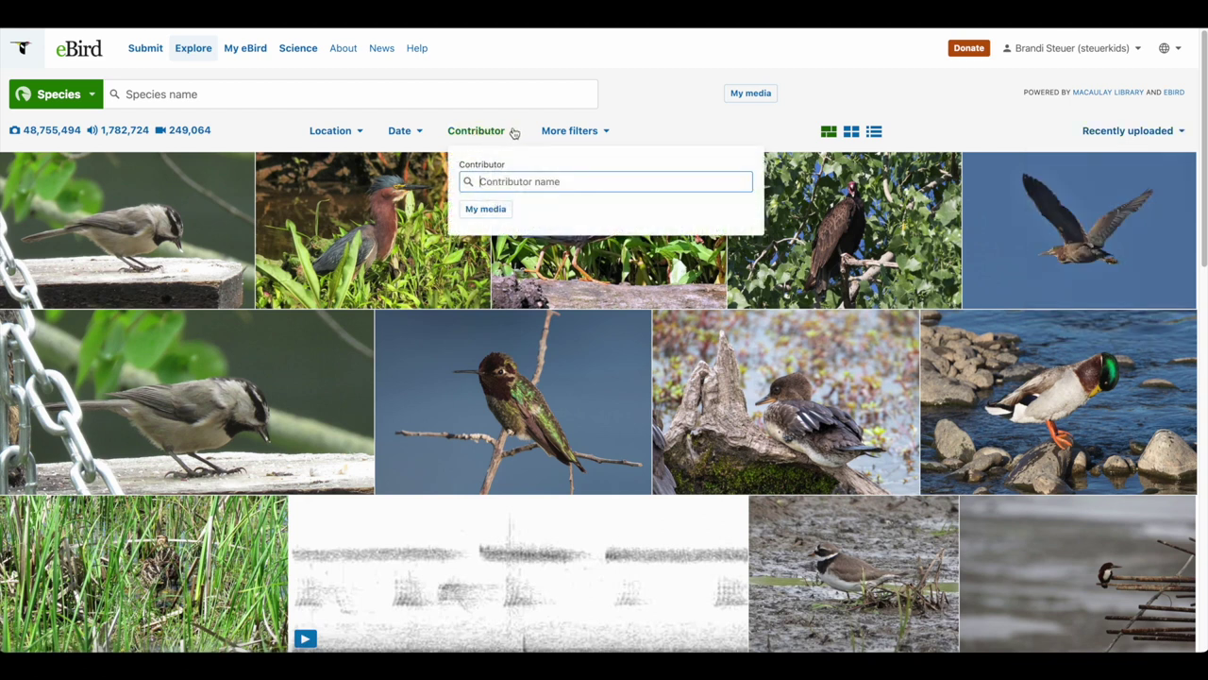
left_click(514, 133)
left_click(424, 135)
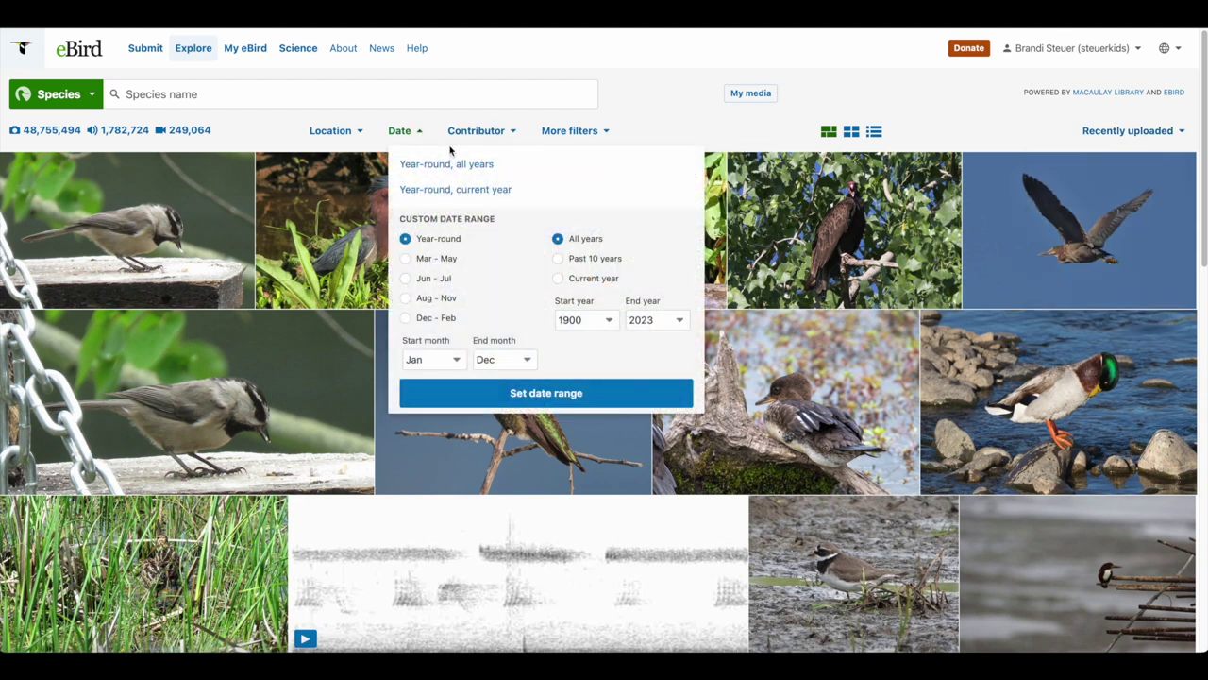
left_click(642, 126)
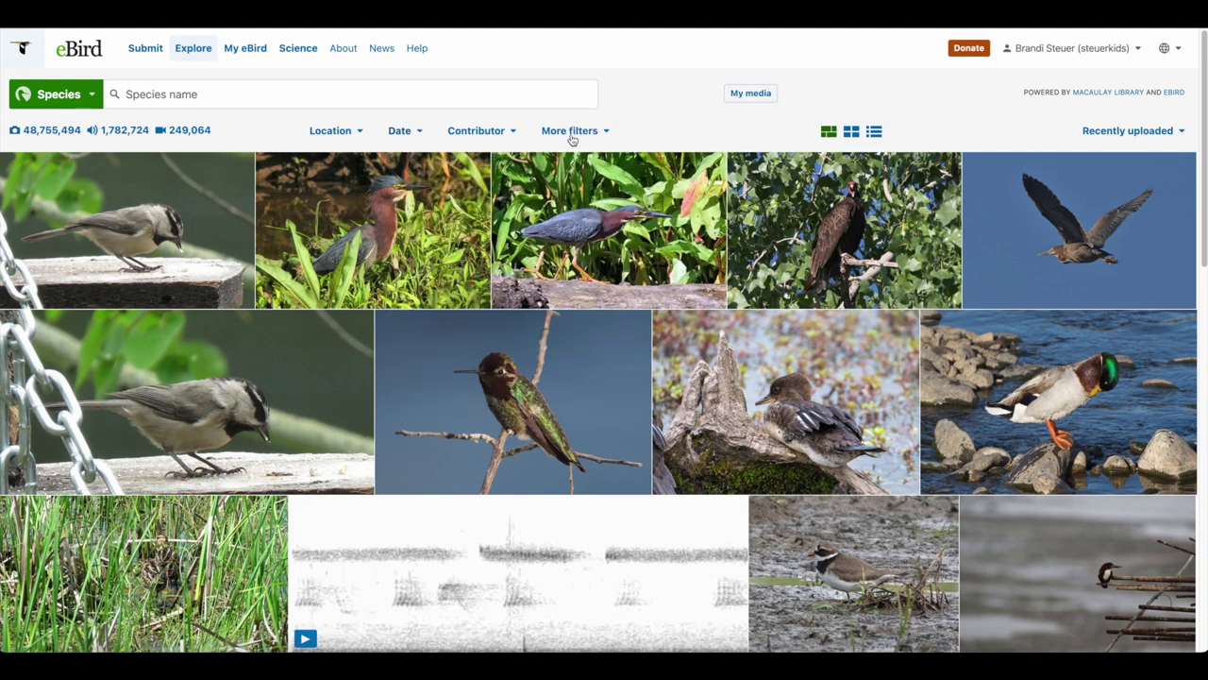
left_click(356, 135)
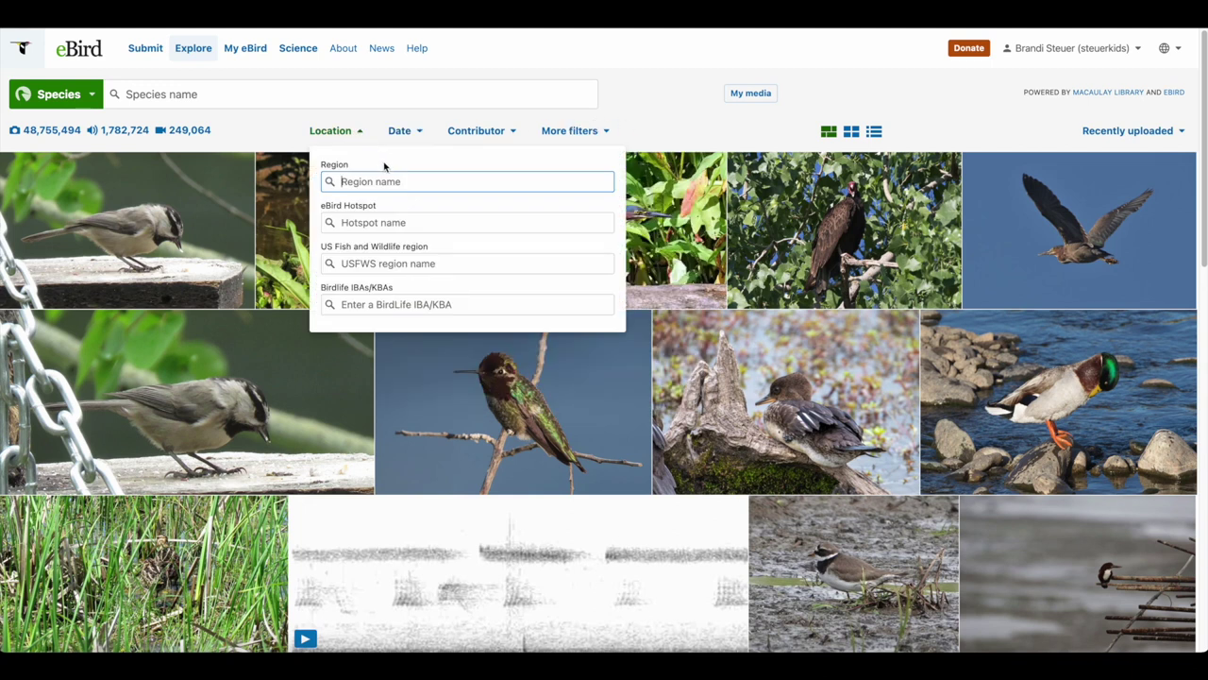
left_click(658, 116)
- Filter the media to the Flying behavior and the species American Bittern, and browse the matching photos
left_click(606, 132)
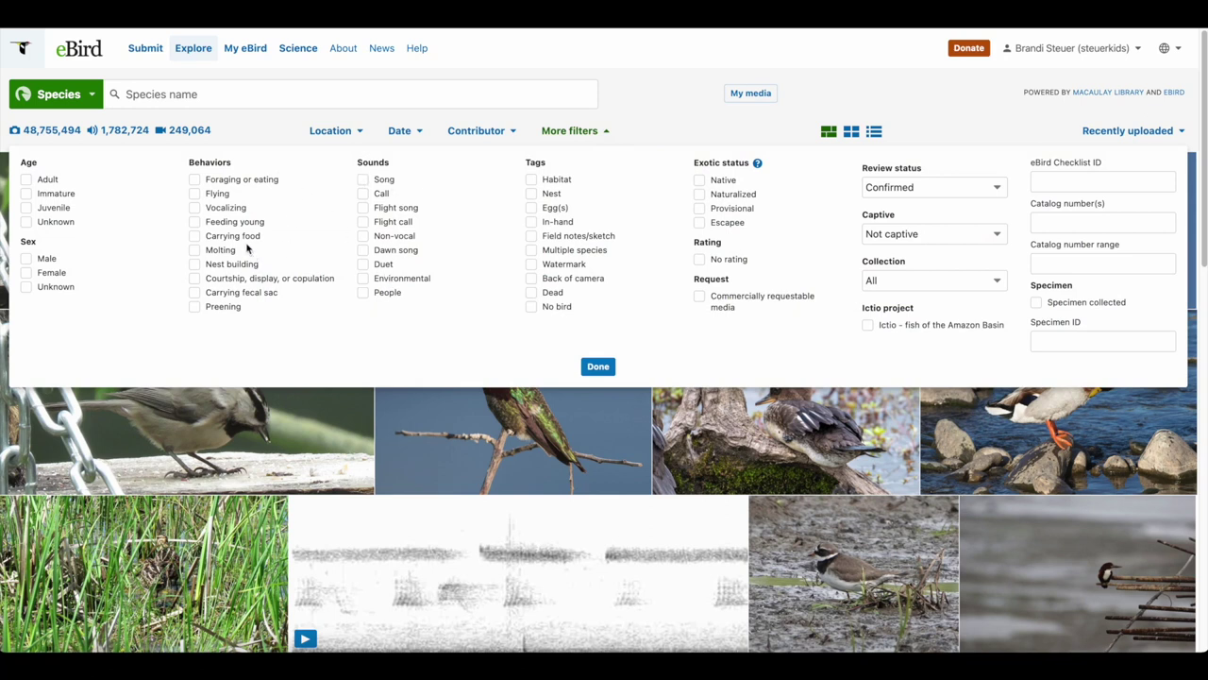
left_click(196, 194)
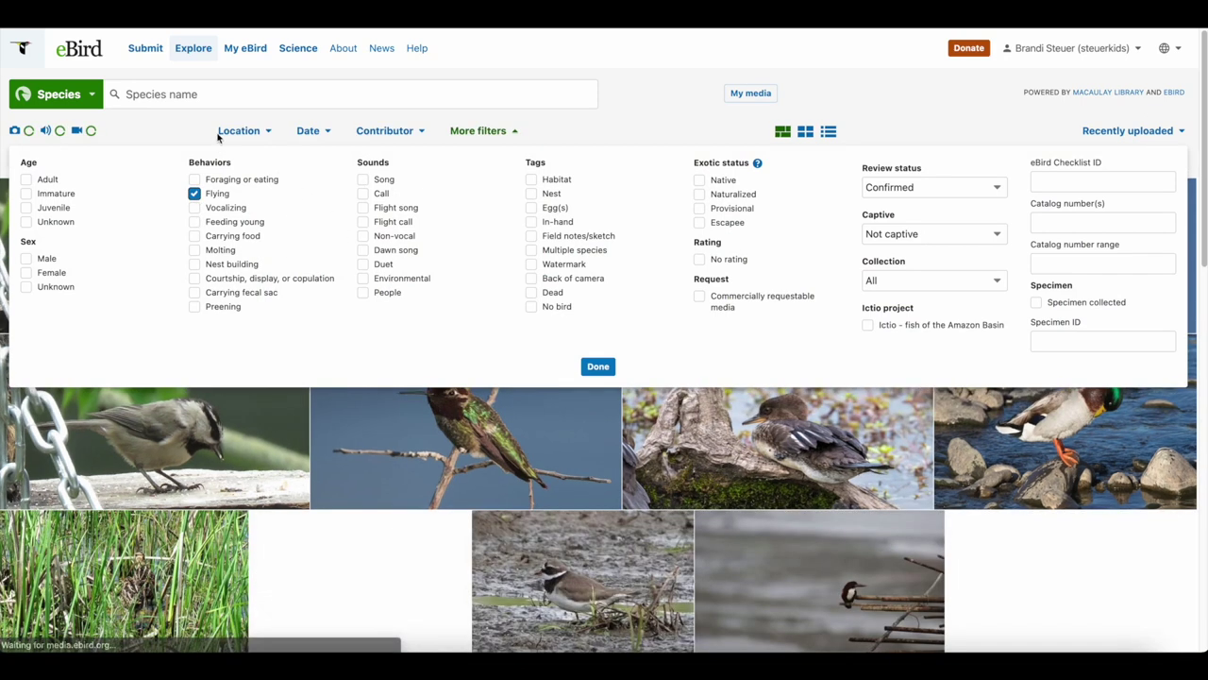
left_click(198, 94)
type("american bittern")
left_click(159, 123)
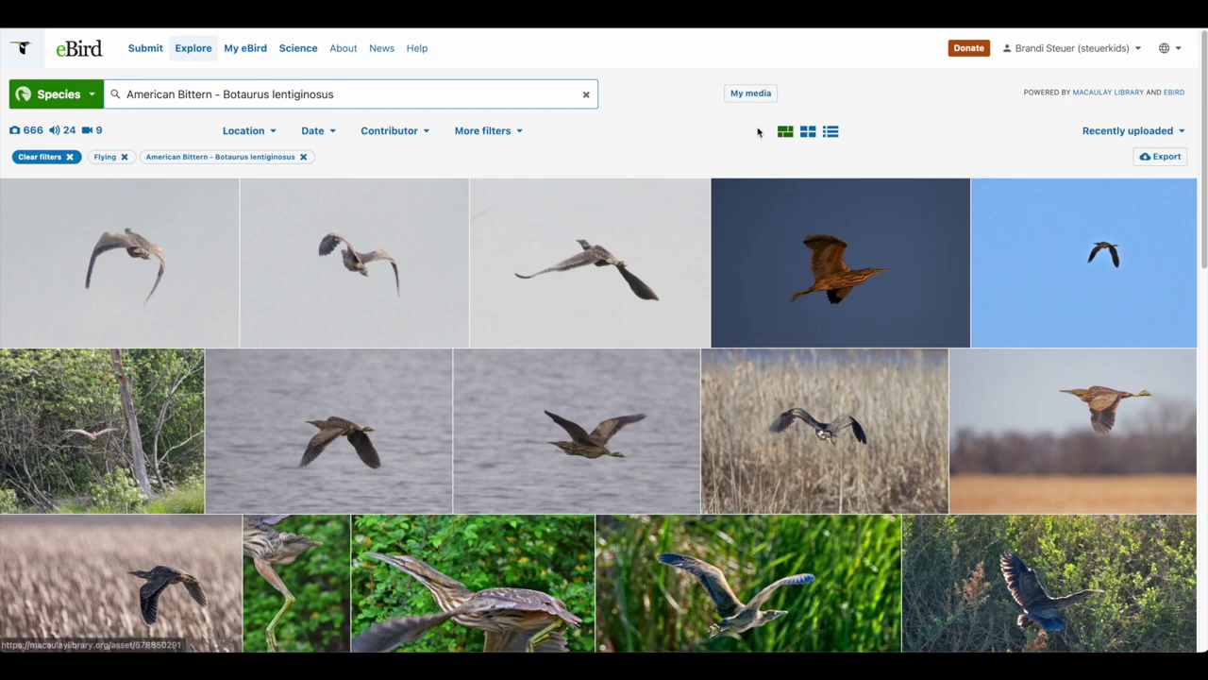
scroll(744, 137, "down", 5)
scroll(746, 305, "up", 5)
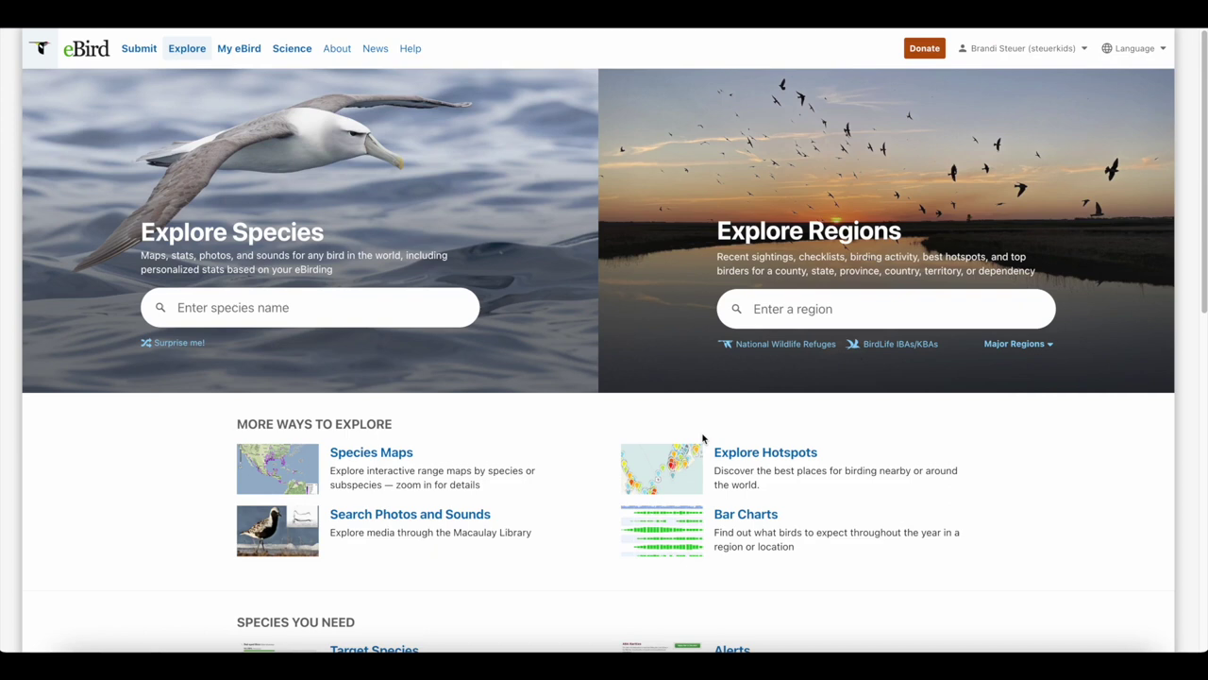
- Open Bar Charts from the Explore page and create one for the entire region of California, United States
left_click(742, 521)
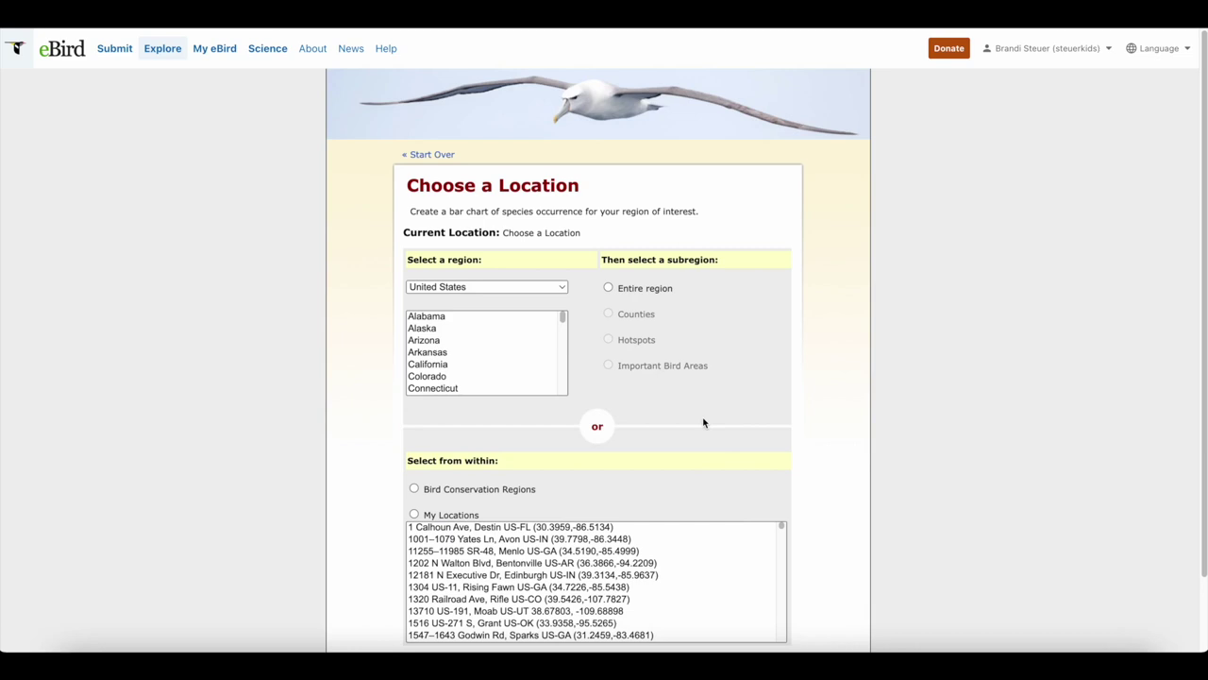
scroll(534, 359, "down", 1)
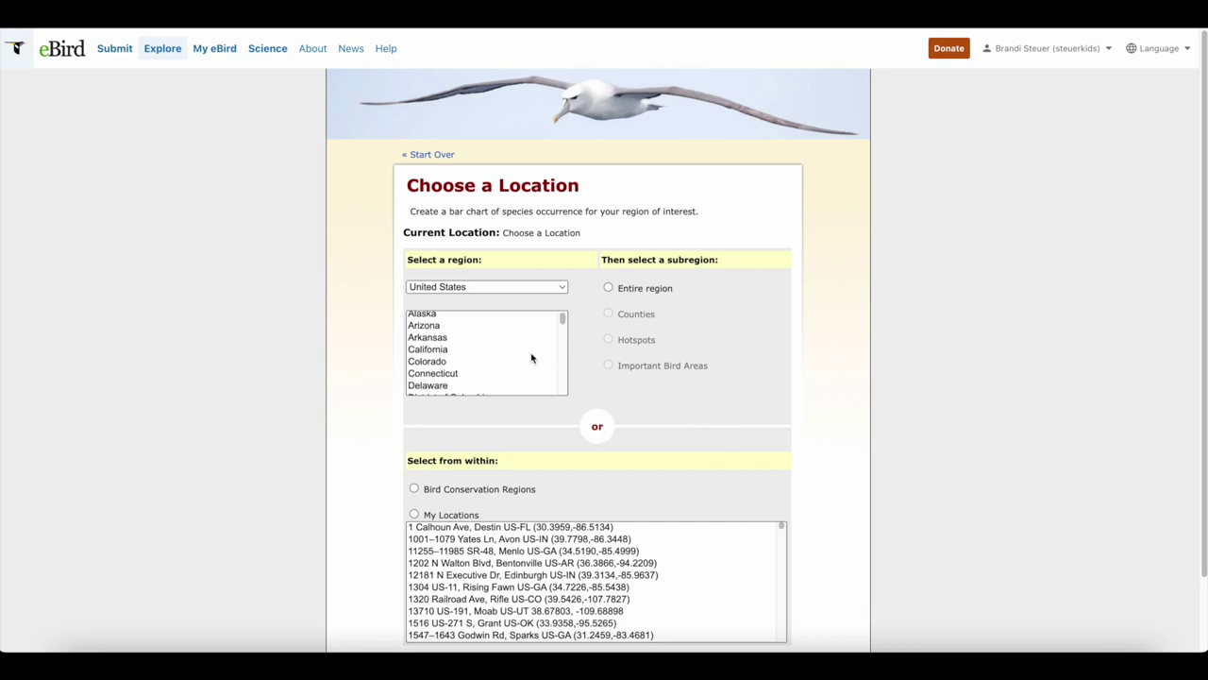
left_click(468, 341)
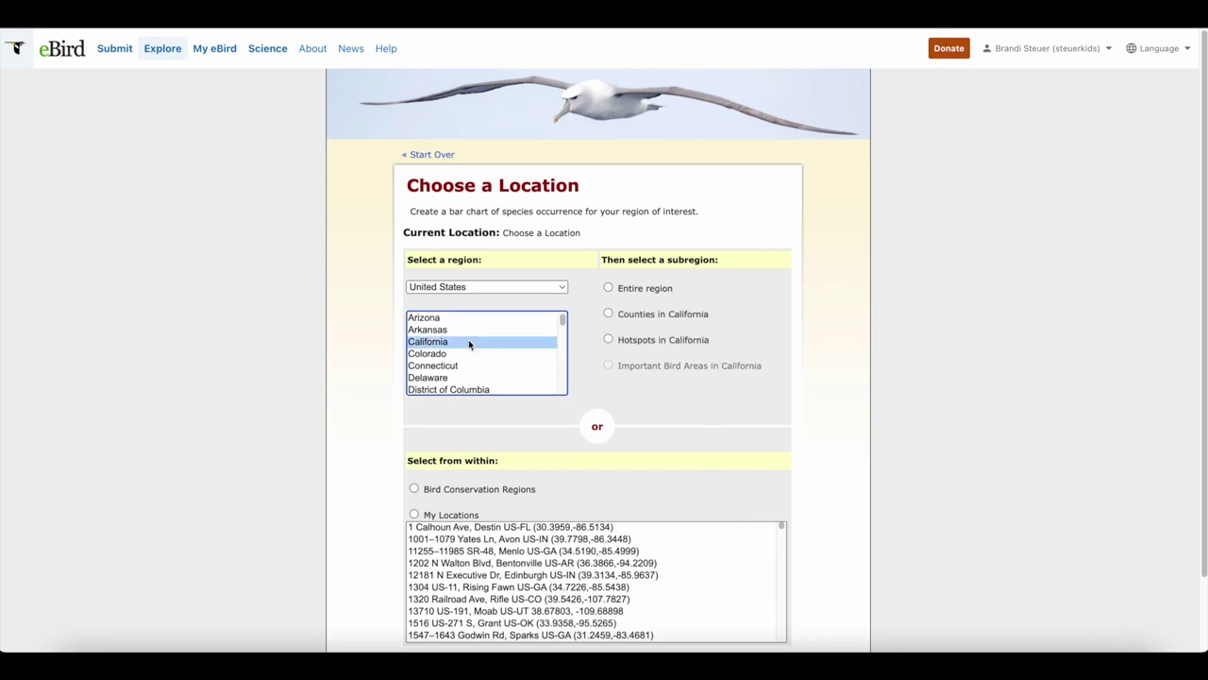
left_click(610, 289)
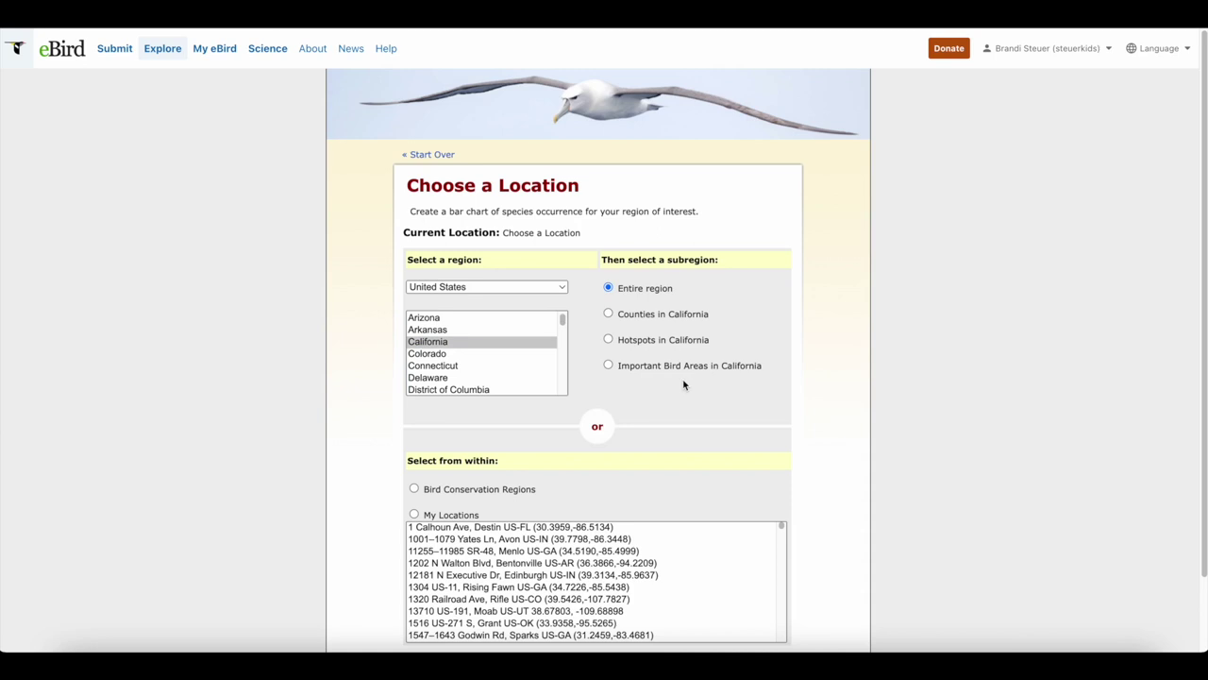
scroll(684, 384, "down", 2)
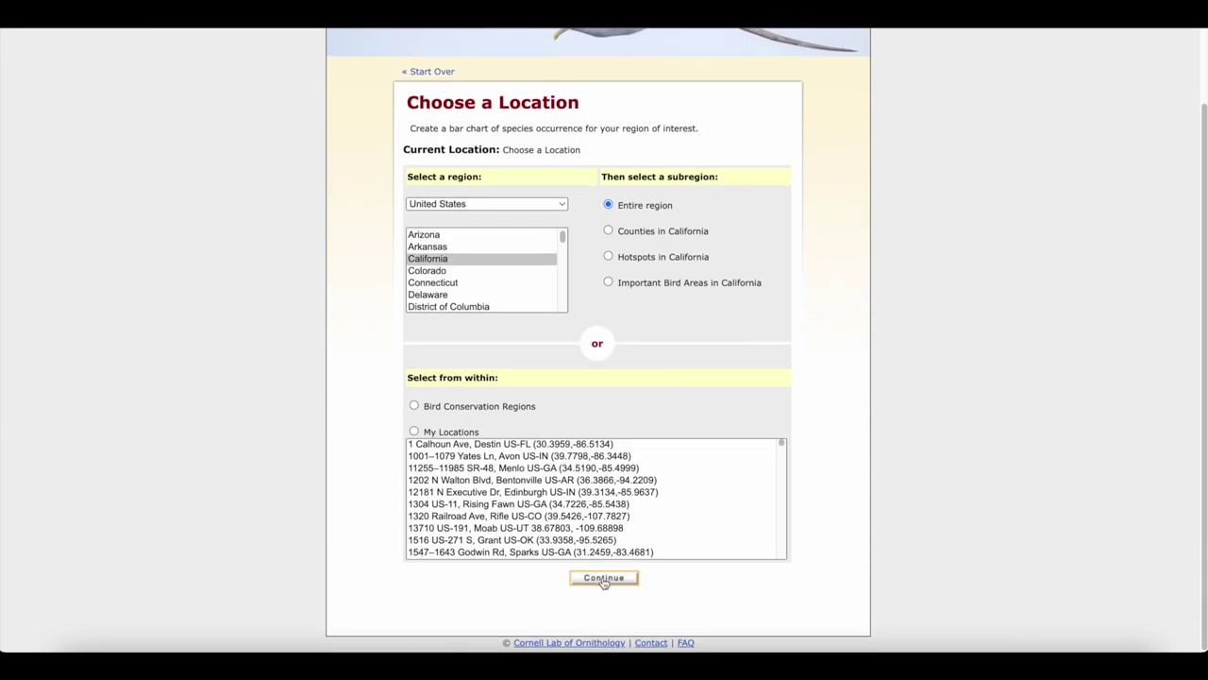
left_click(608, 575)
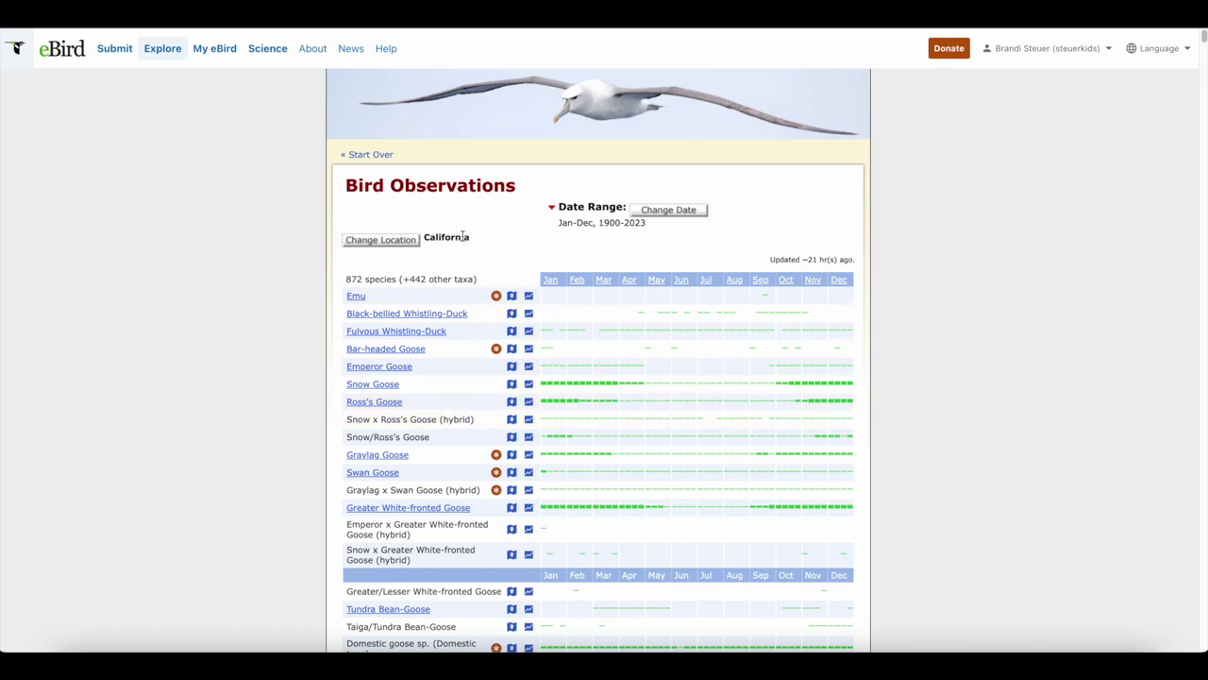
- Examine the monthly occurrence bars for California's species, from the geese down to the rails and shorebirds
scroll(642, 317, "down", 3)
scroll(671, 541, "down", 2)
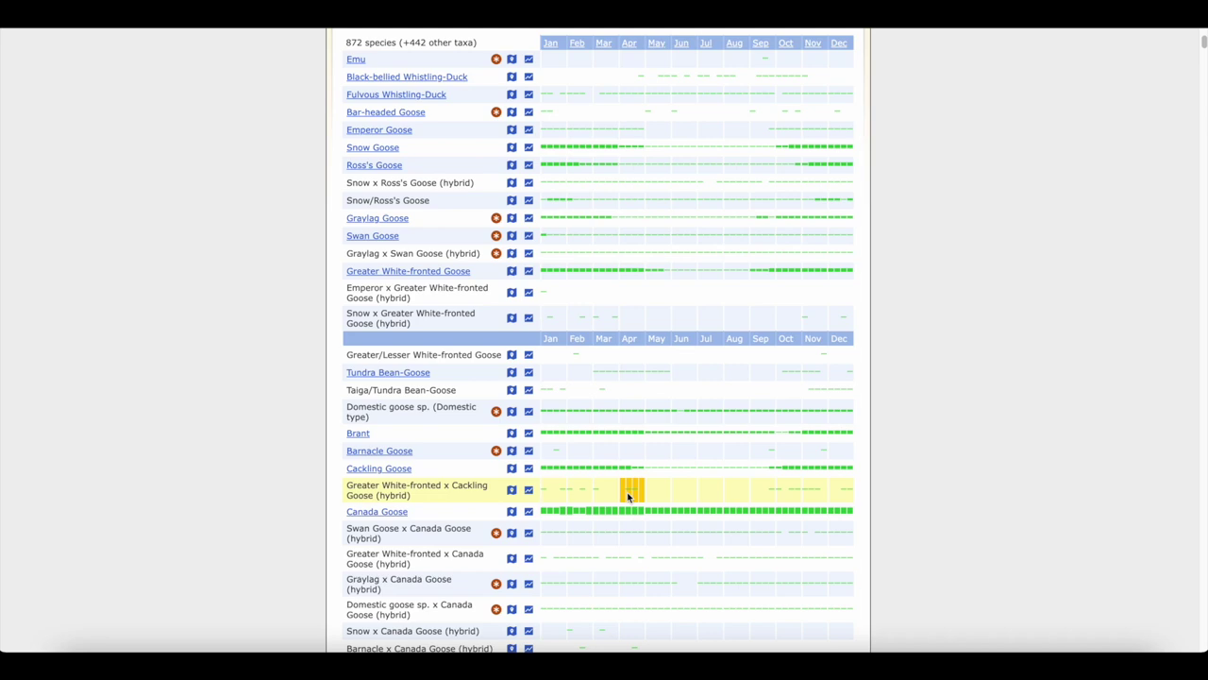
scroll(628, 496, "down", 8)
scroll(627, 494, "down", 20)
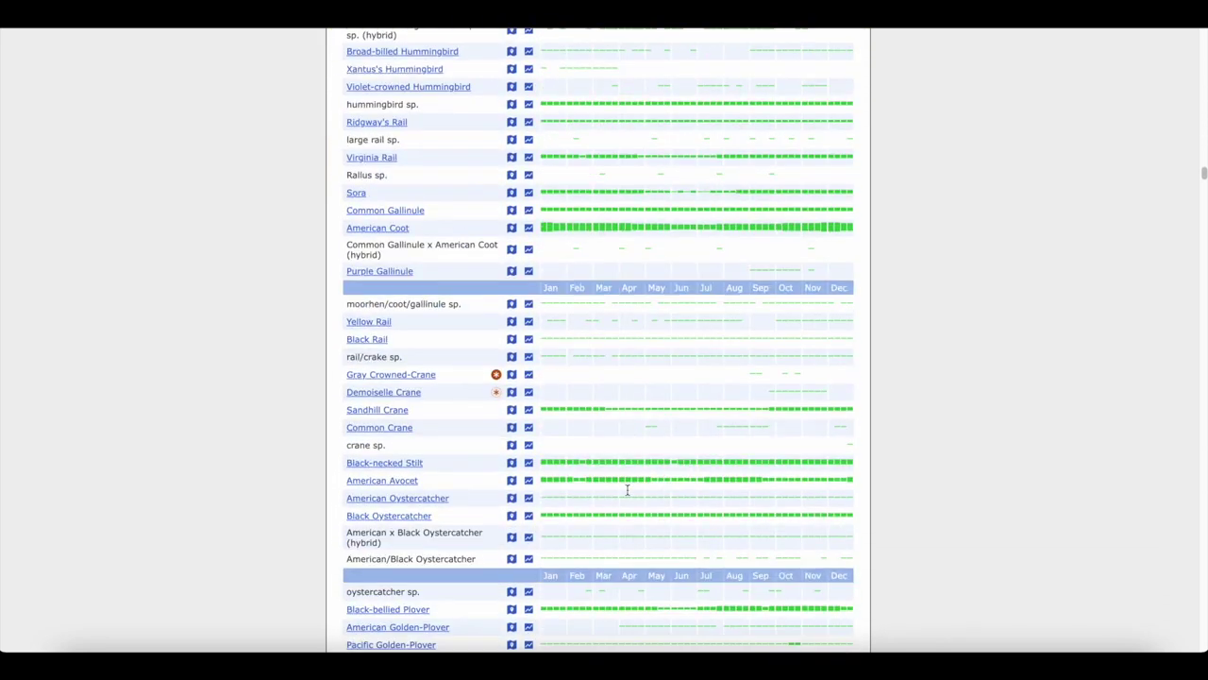
scroll(628, 494, "up", 2)
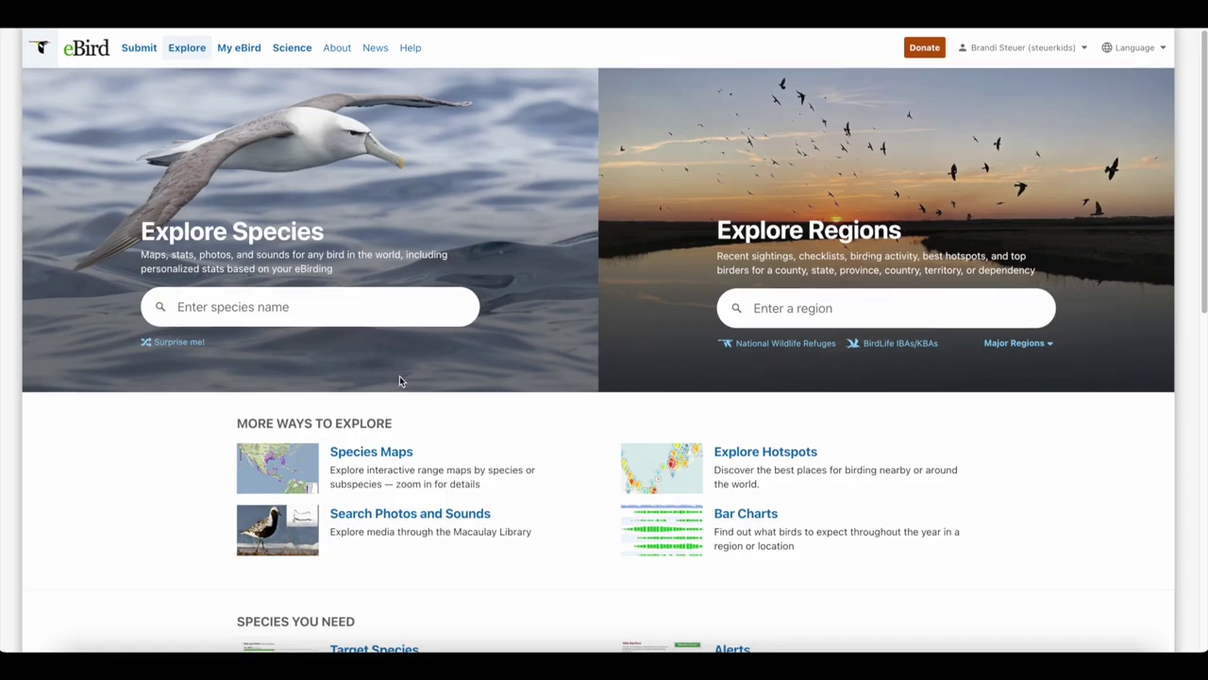
- Open Target Species from the Explore page and set the region to Tennessee, United States (US)
scroll(399, 376, "down", 3)
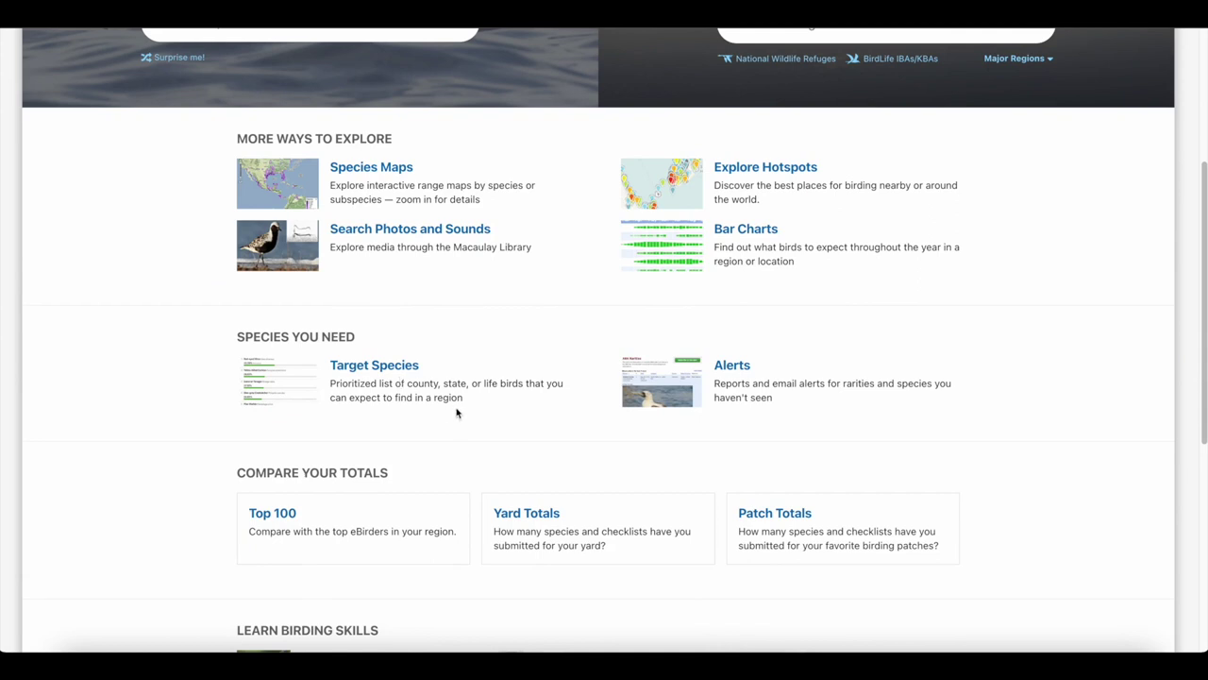
left_click(412, 374)
left_click(469, 218)
type("tennesse")
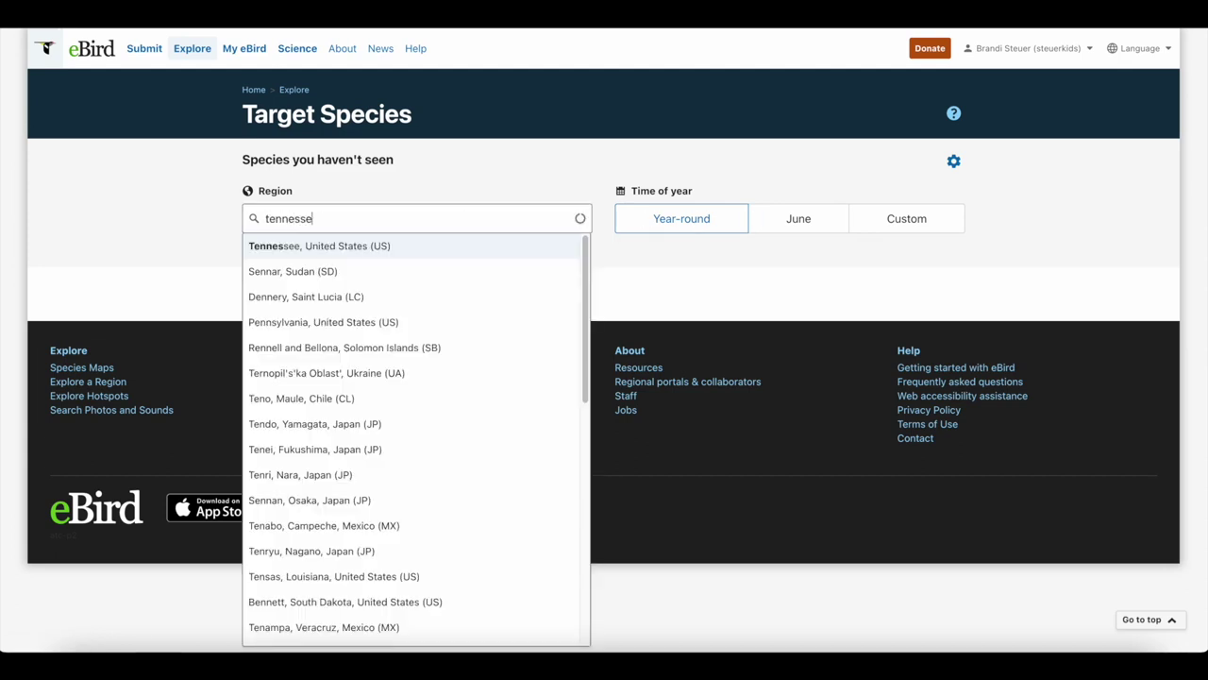
left_click(415, 248)
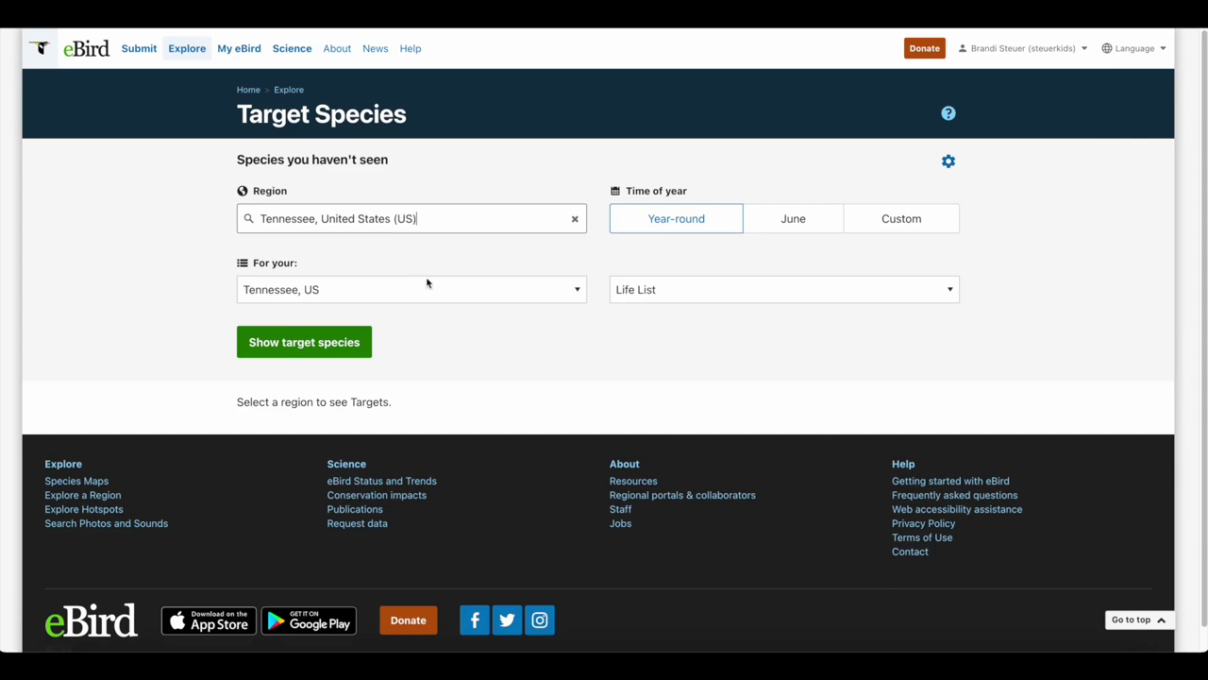
- Check the list options, keep Tennessee, US and Life List, and show the target species for June
left_click(540, 290)
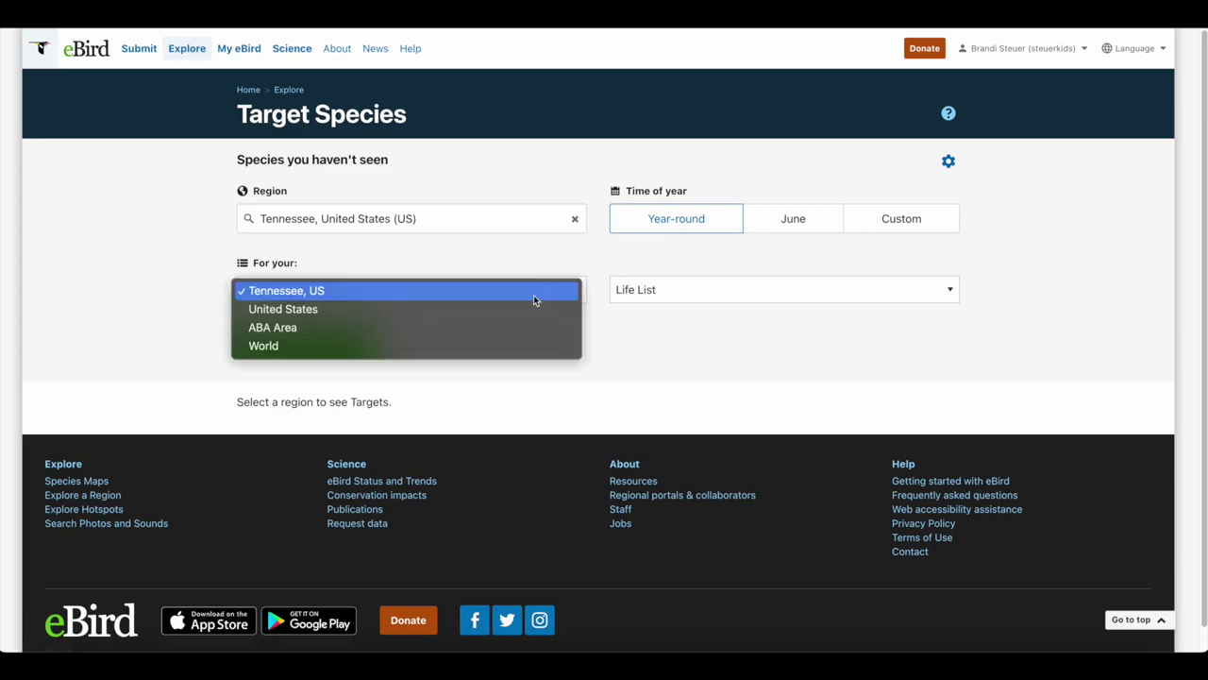
left_click(678, 319)
left_click(698, 298)
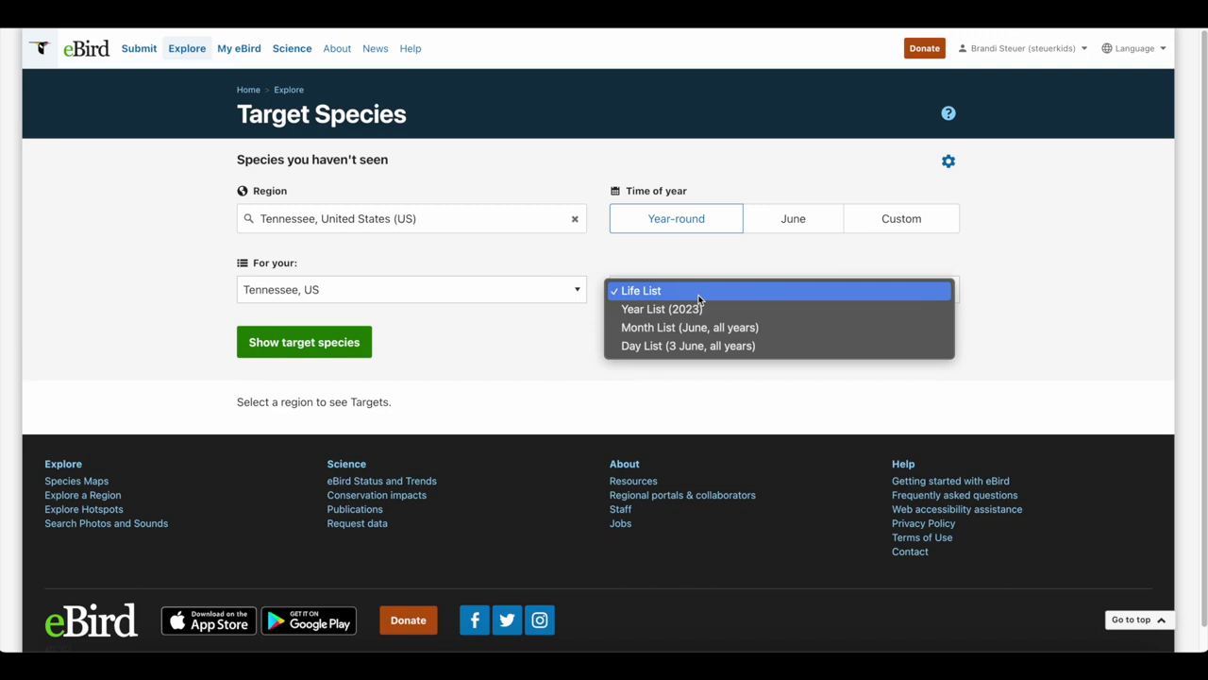
left_click(575, 342)
left_click(789, 225)
left_click(315, 351)
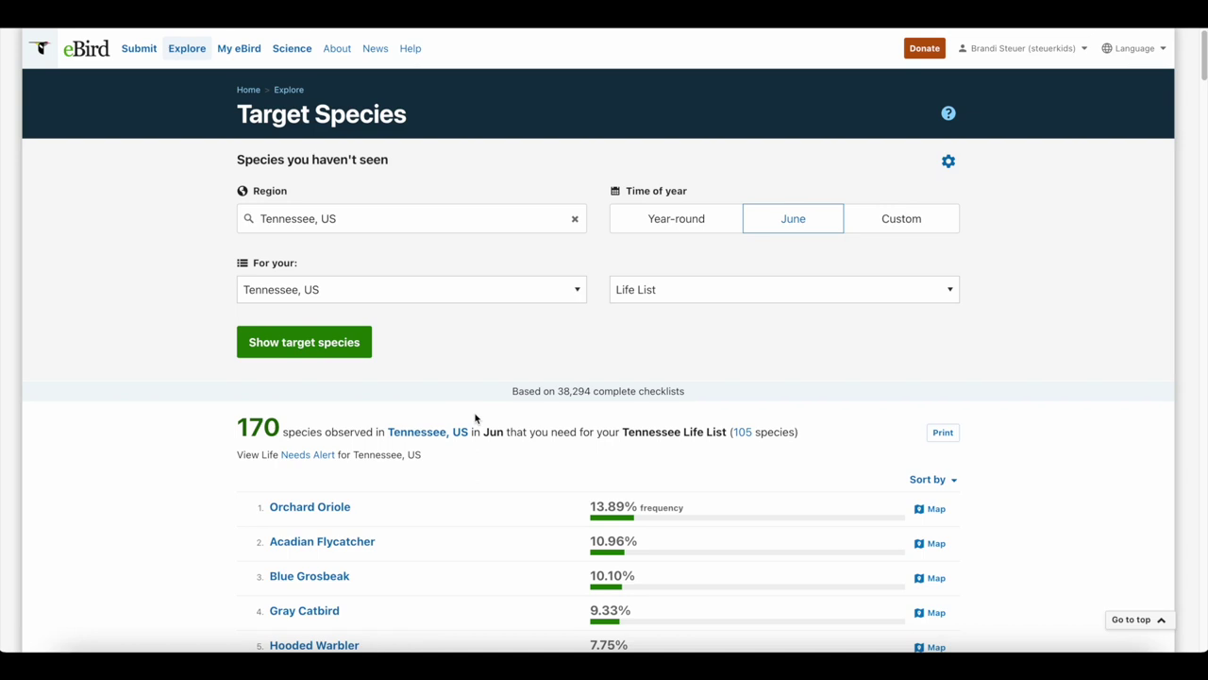
scroll(476, 418, "down", 1)
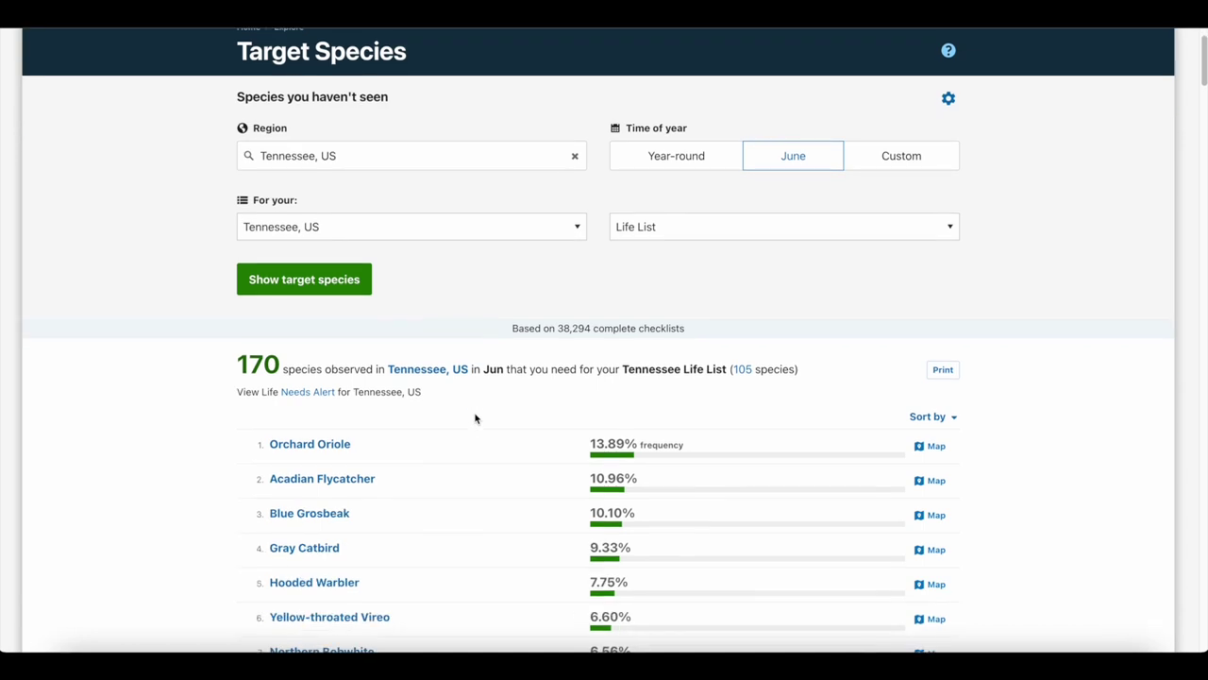
scroll(476, 418, "down", 1)
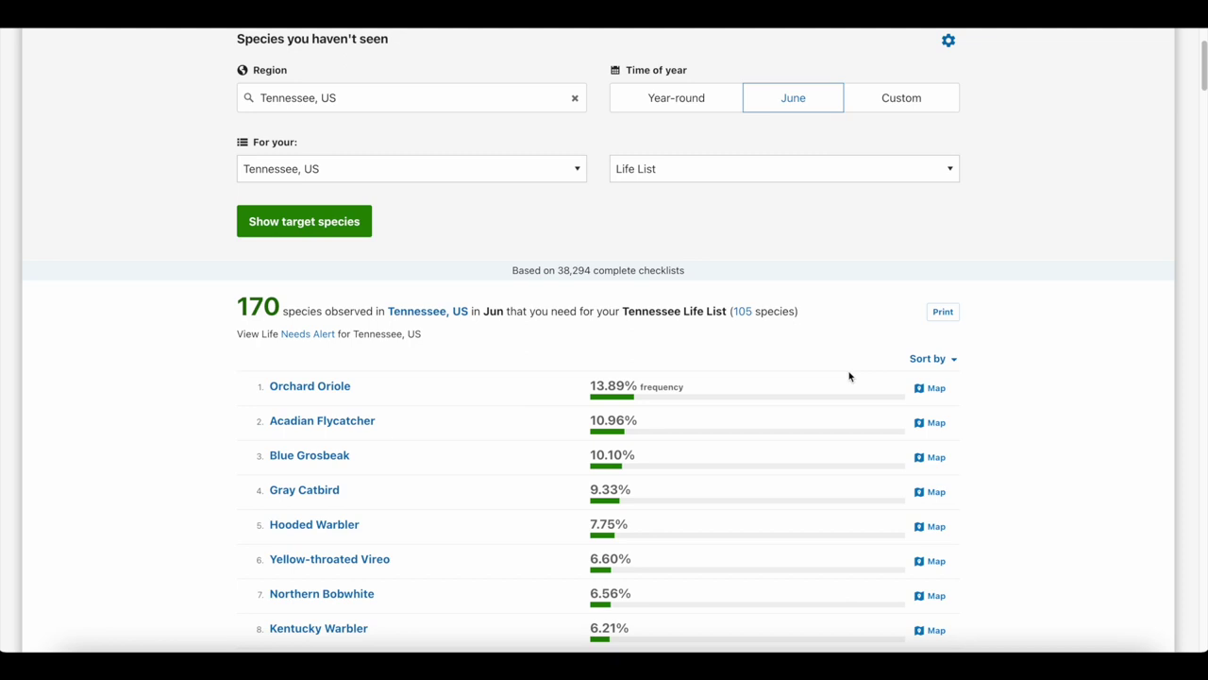
- Open the map for Orchard Oriole from the target list and enlarge it until individual sighting points show
left_click(929, 388)
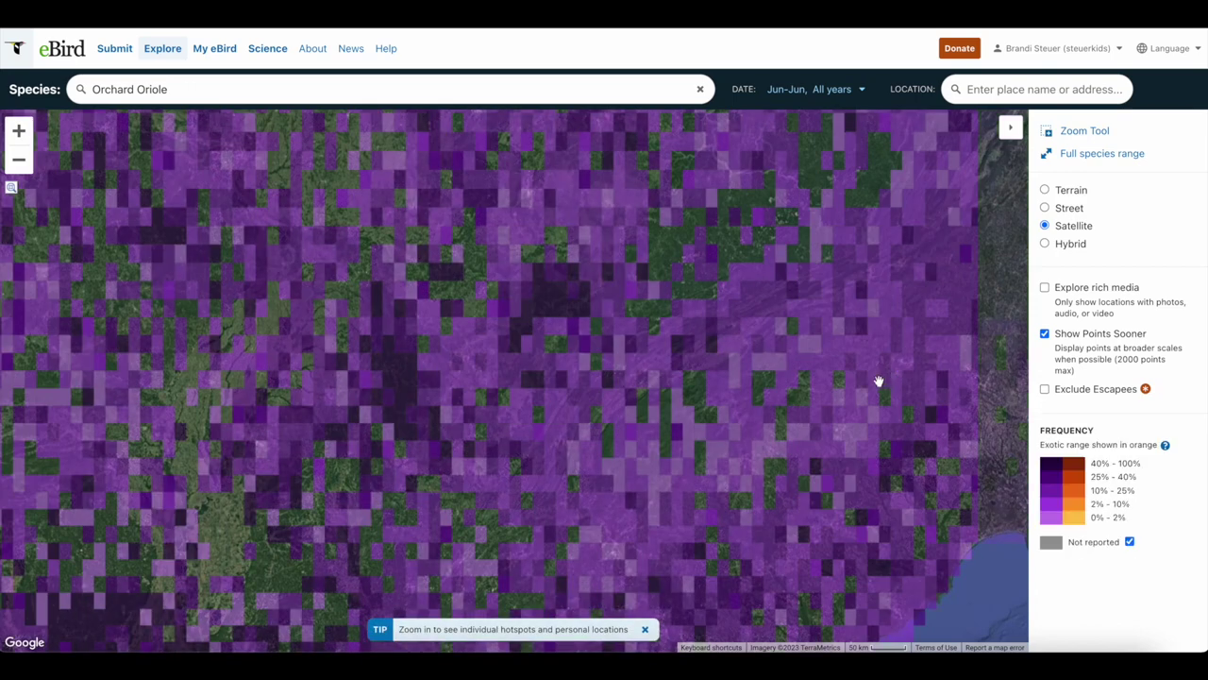
scroll(501, 343, "up", 2)
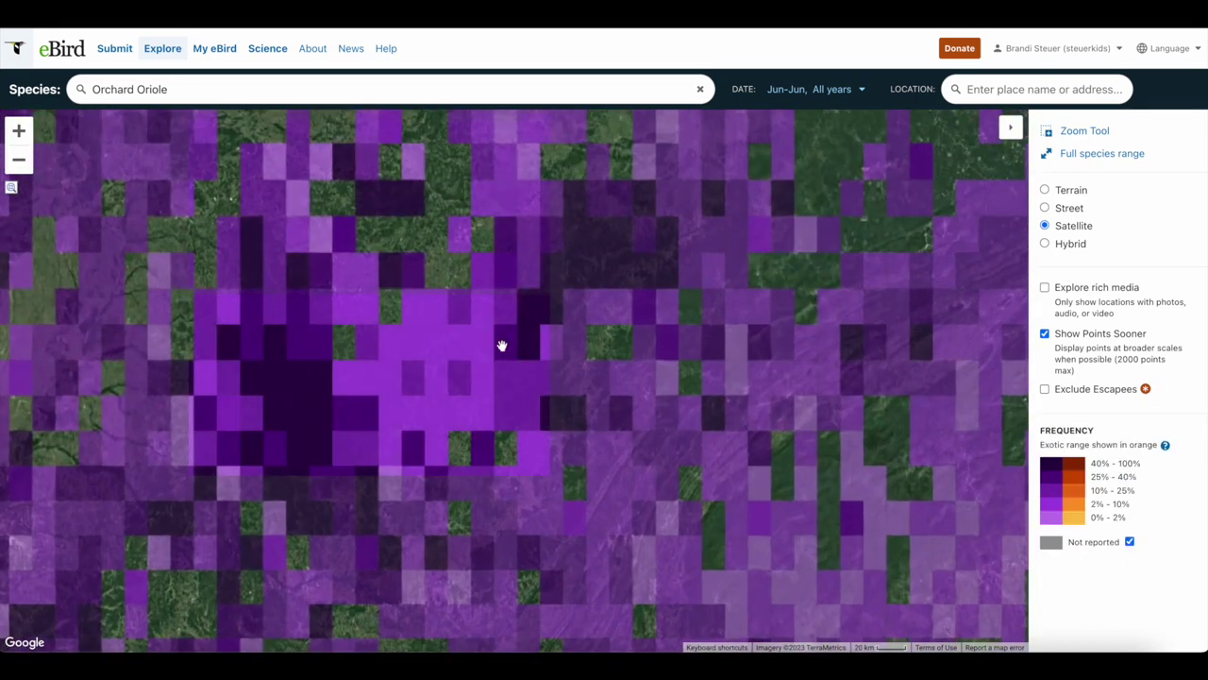
scroll(501, 343, "up", 1)
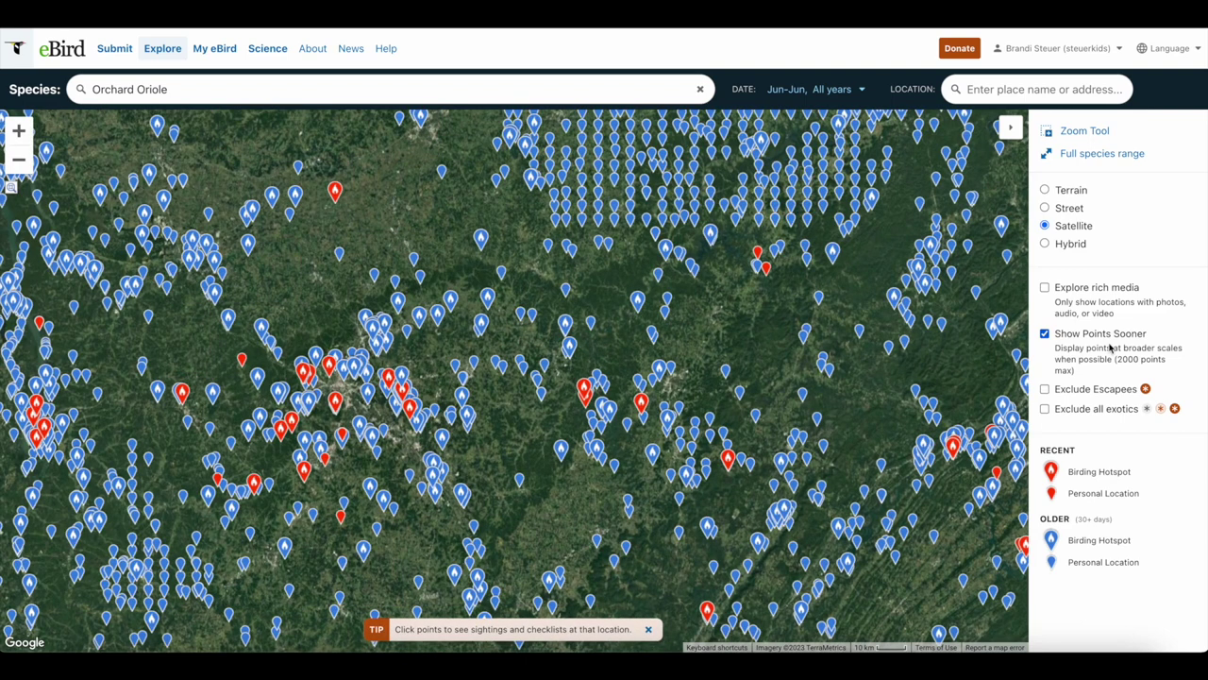
- Leave the Orchard Oriole map and open Alerts from the species-you-need section of the Explore page
left_click(640, 403)
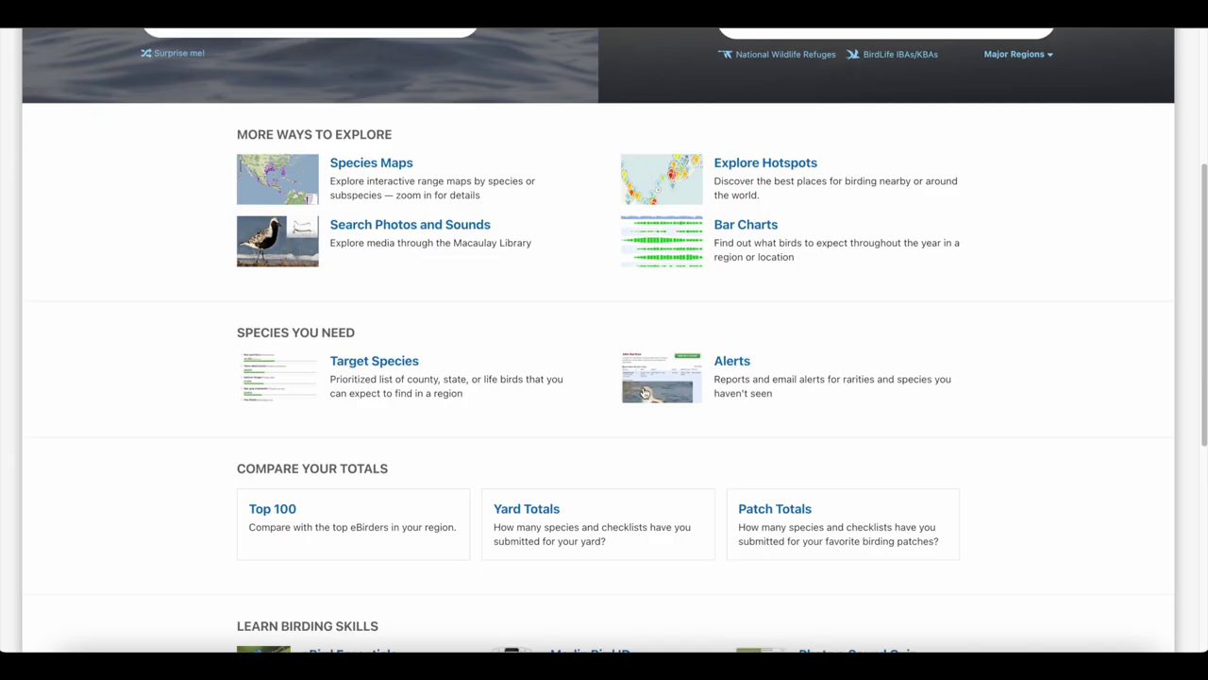
scroll(662, 388, "up", 1)
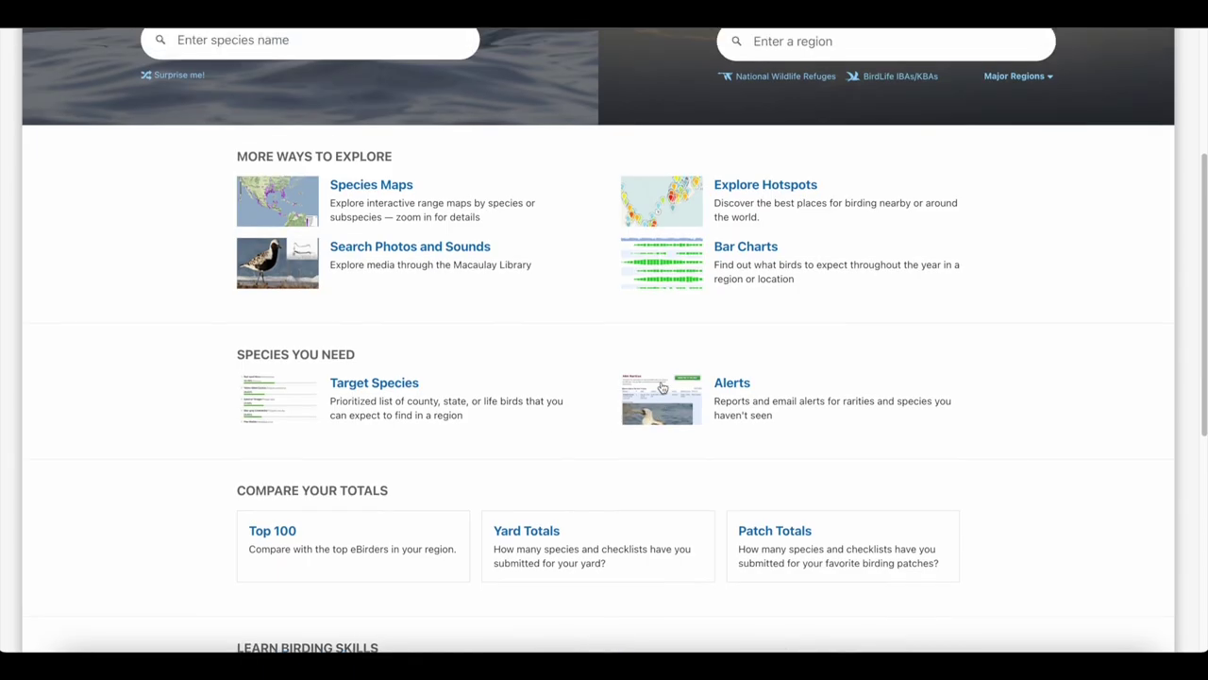
left_click(723, 384)
scroll(723, 384, "down", 3)
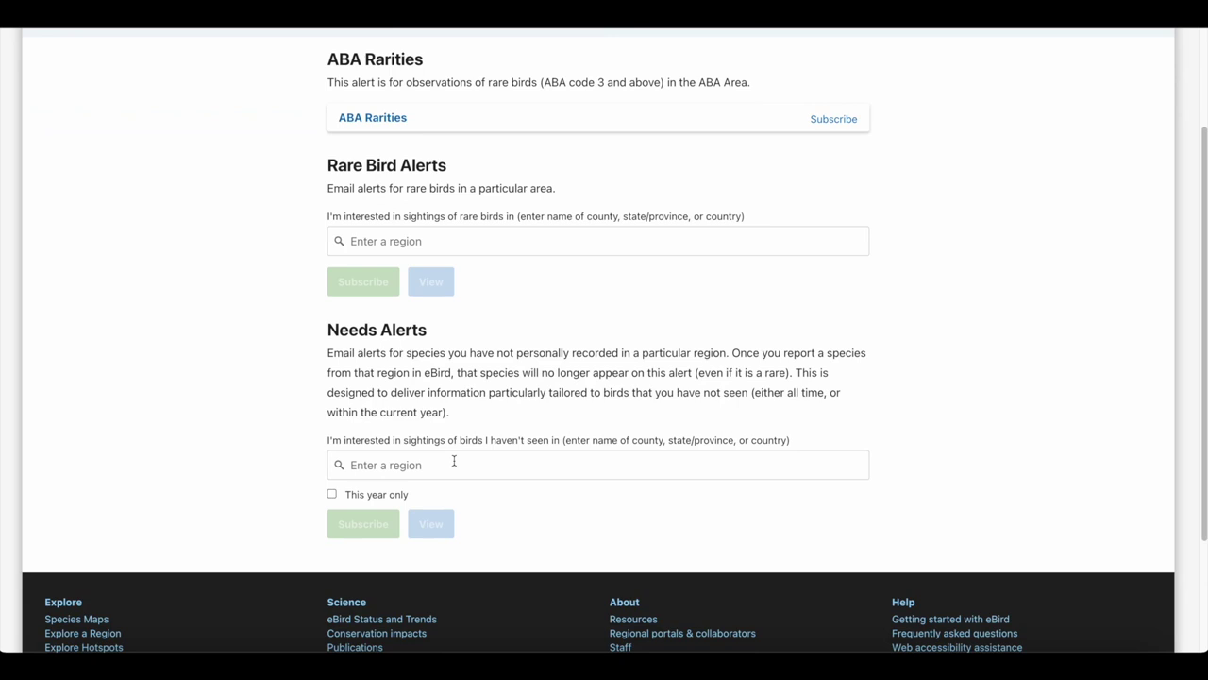
- View the Needs Alert for Cameron, Texas, United States (US), limited to this year only
left_click(382, 472)
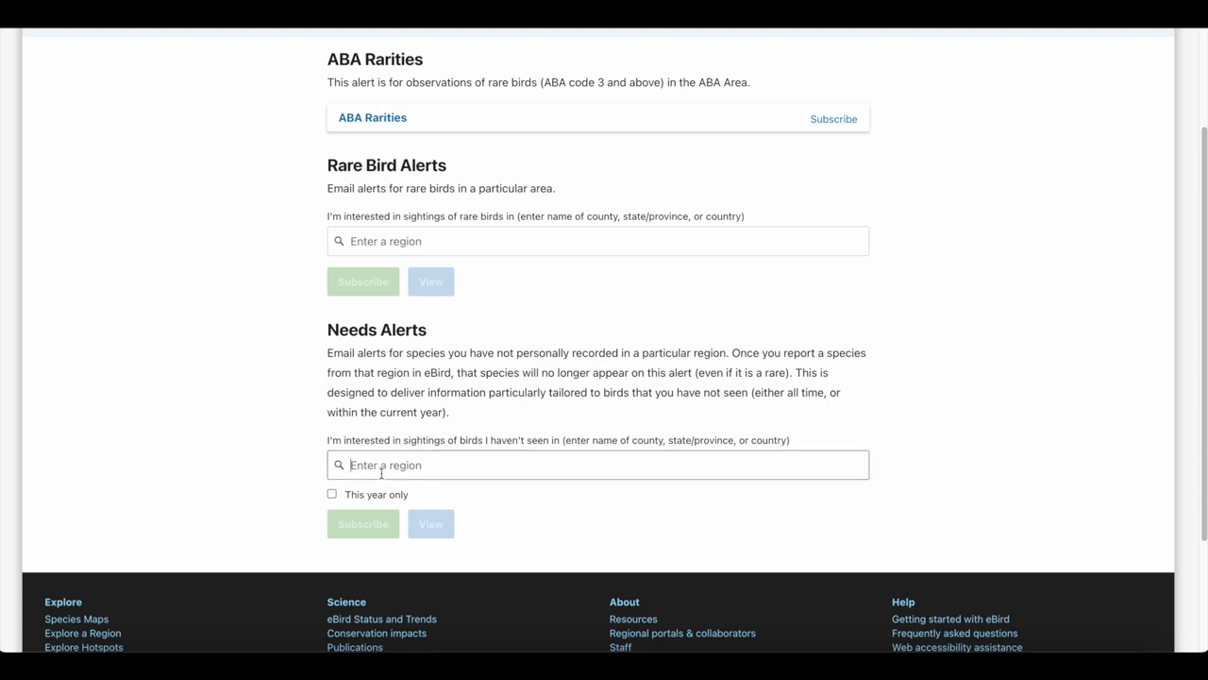
type("cameron, tex")
left_click(366, 493)
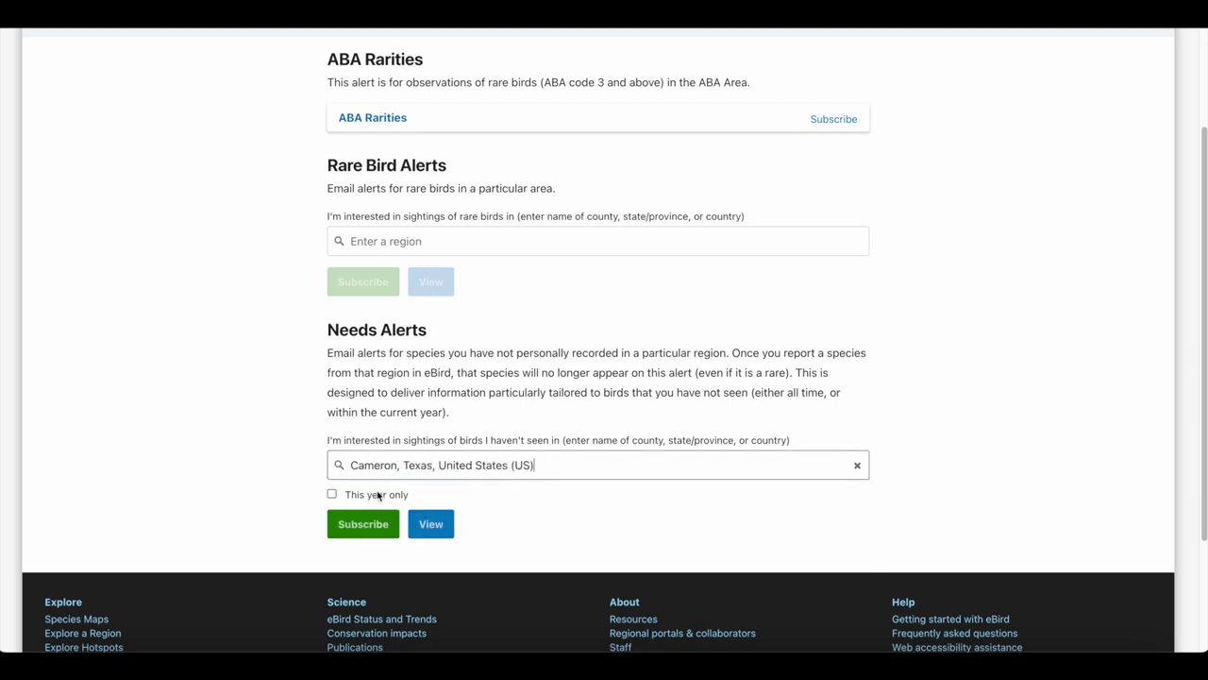
left_click(383, 496)
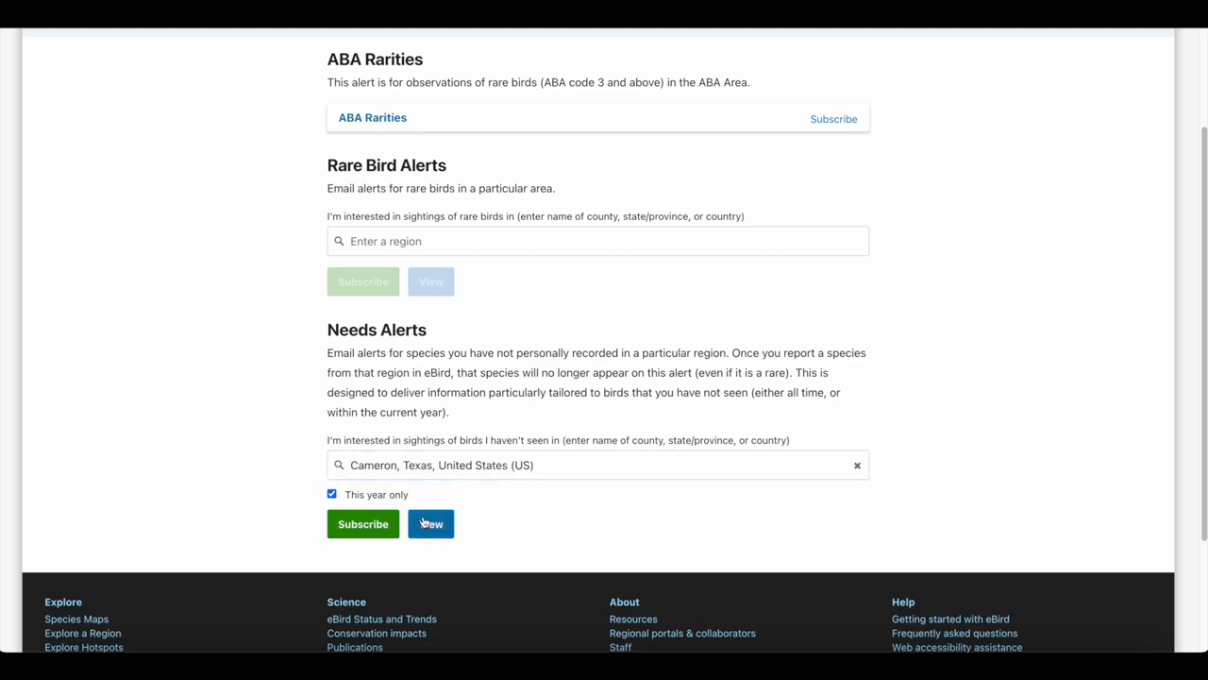
left_click(424, 521)
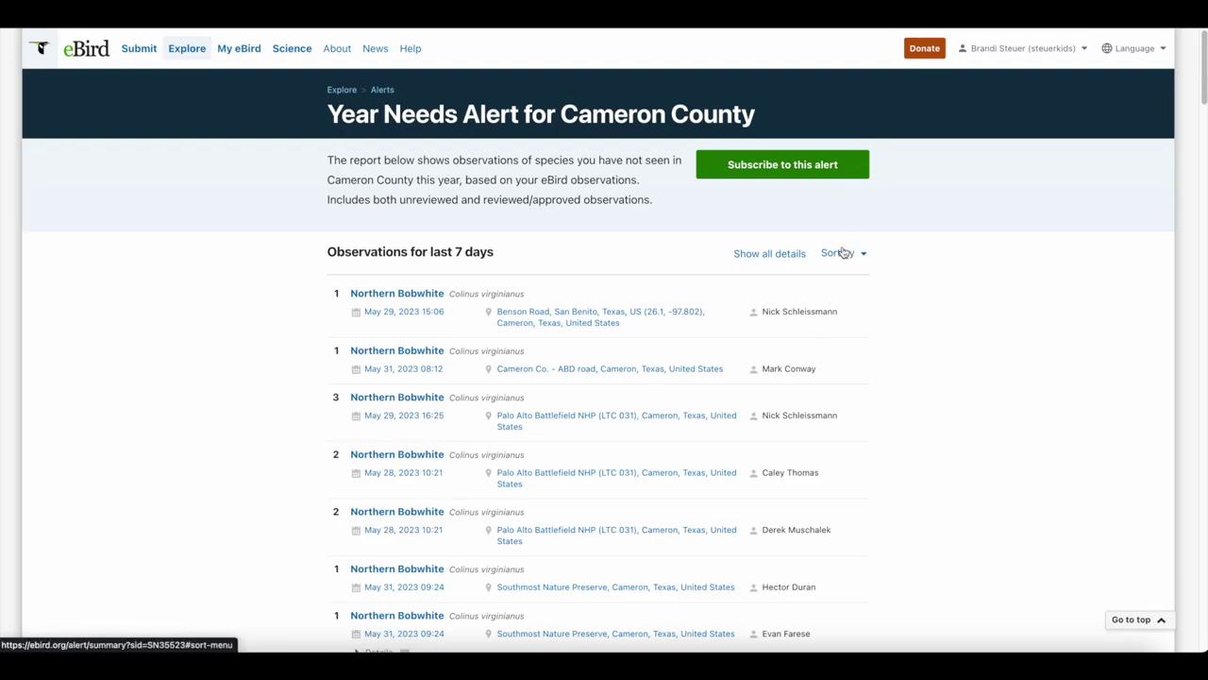
- Sort the Cameron County year needs observations by date and check the details of the second Yellow-green Vireo entry
left_click(842, 253)
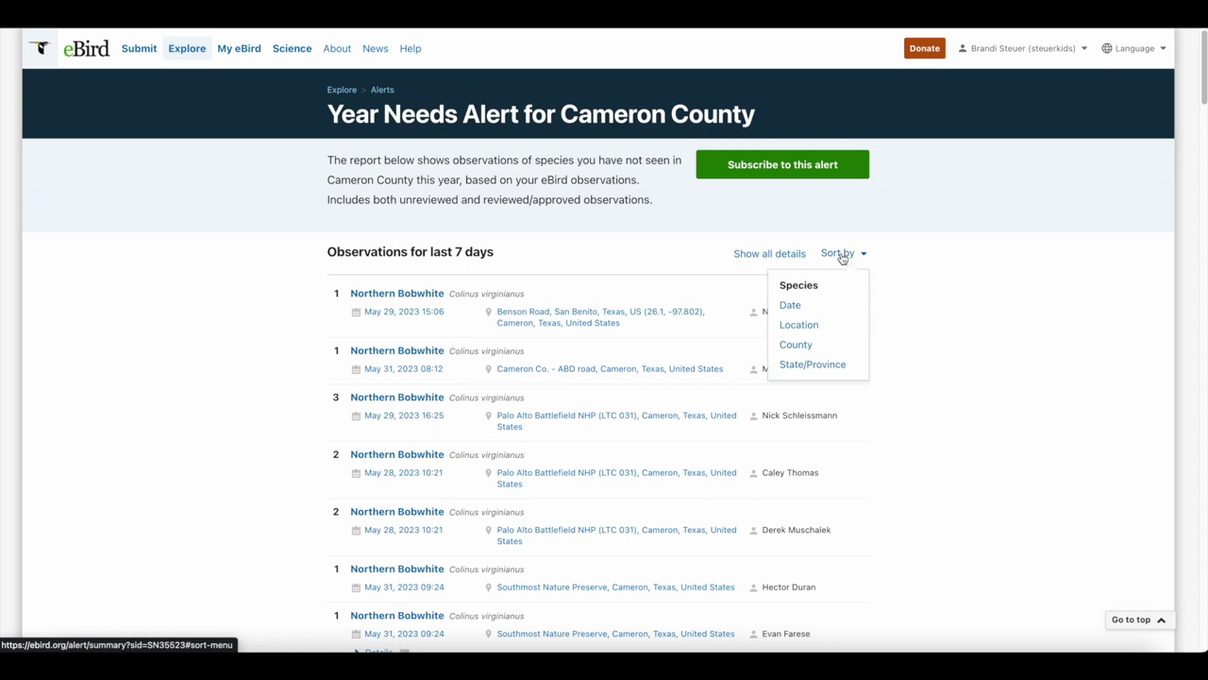
left_click(791, 307)
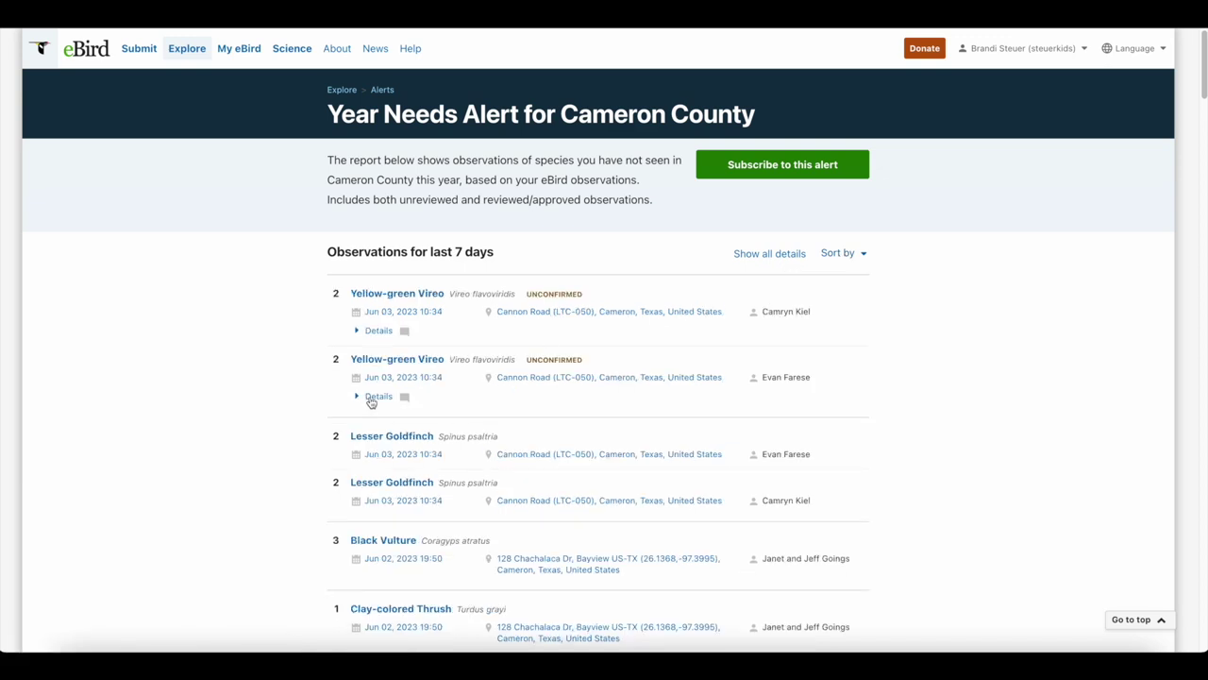
left_click(376, 396)
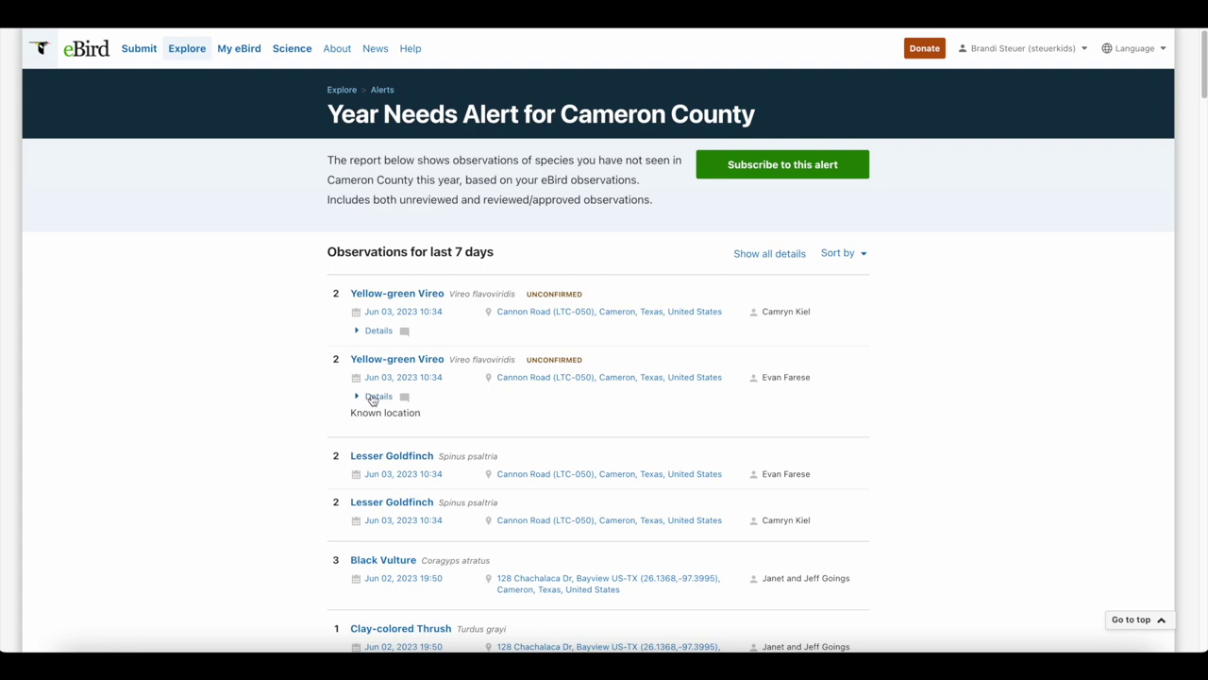
left_click(373, 398)
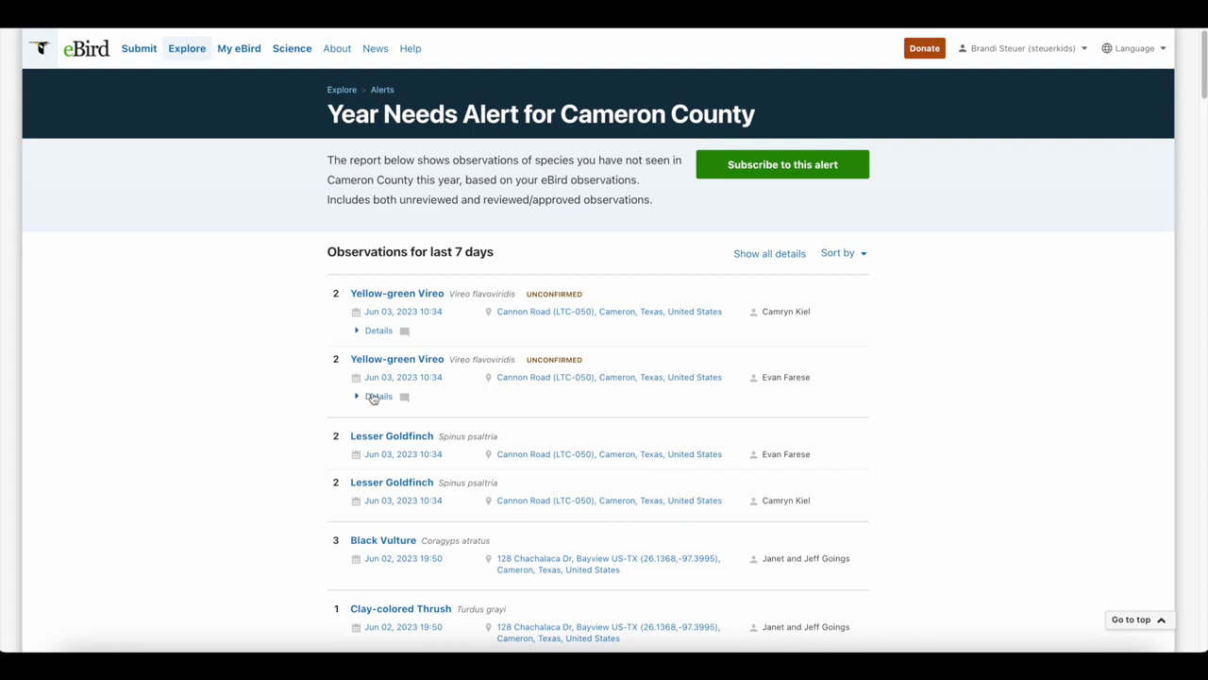
scroll(372, 397, "down", 1)
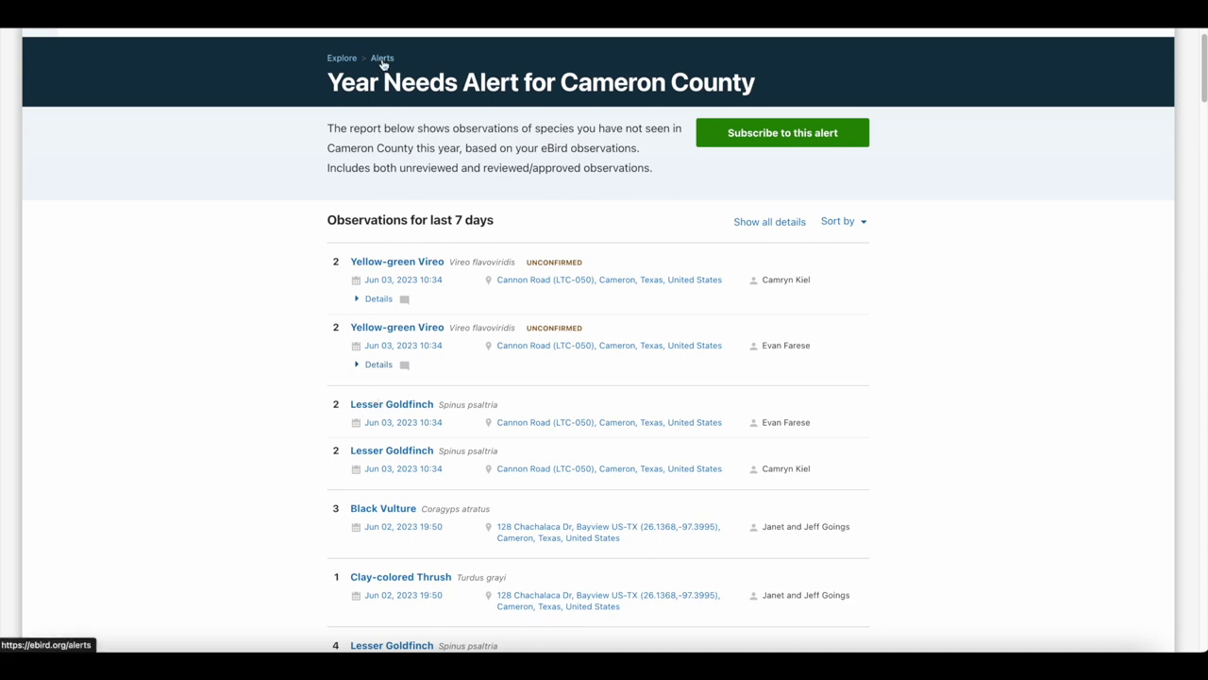
- Return to Alerts and view the Rare Bird Alert for Cameron, Texas, United States (US)
left_click(382, 59)
left_click(510, 387)
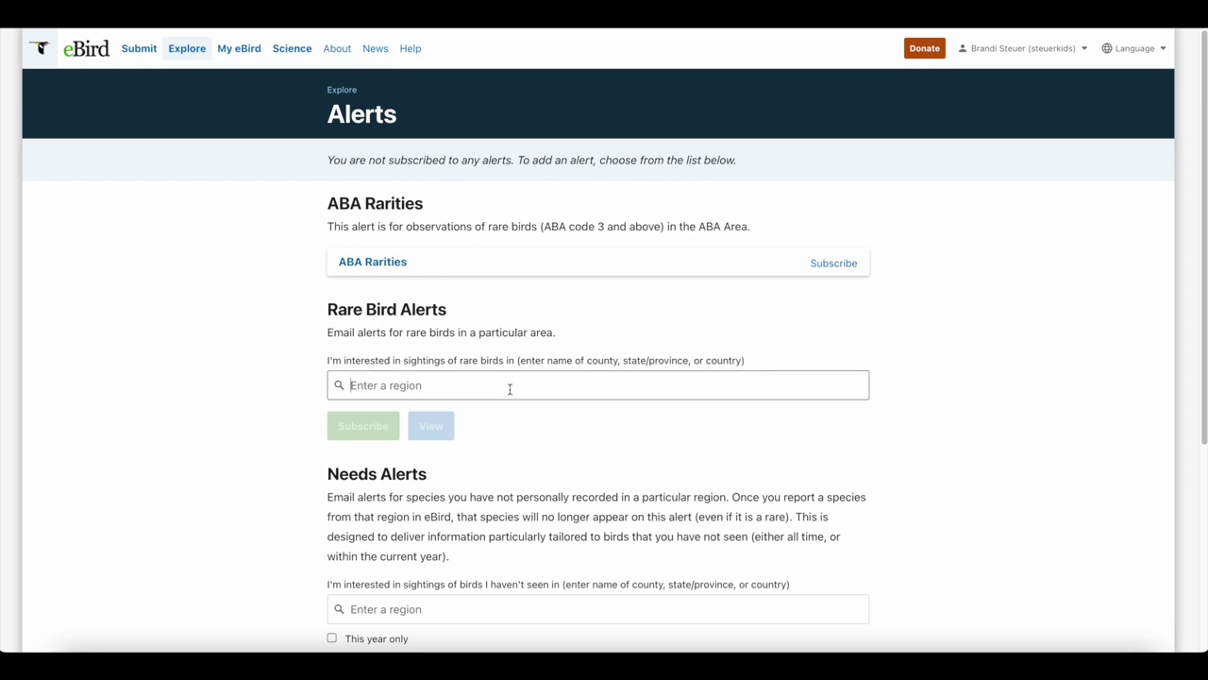
type("cameron, t")
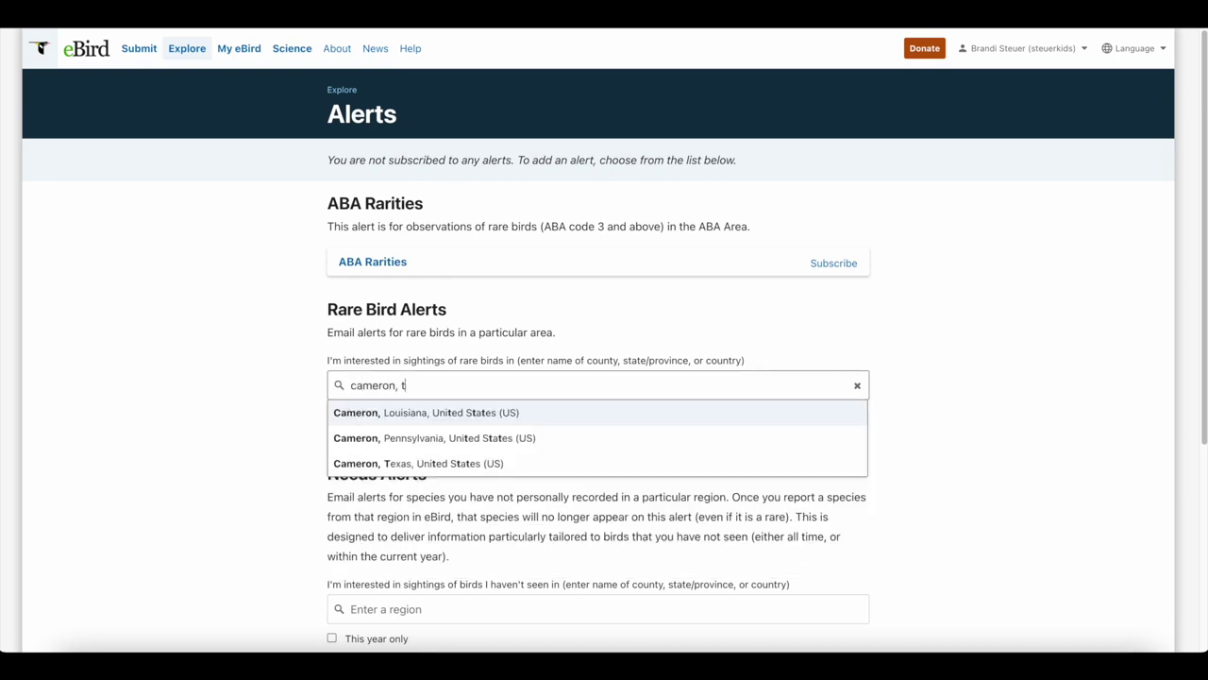
type("ex")
left_click(493, 413)
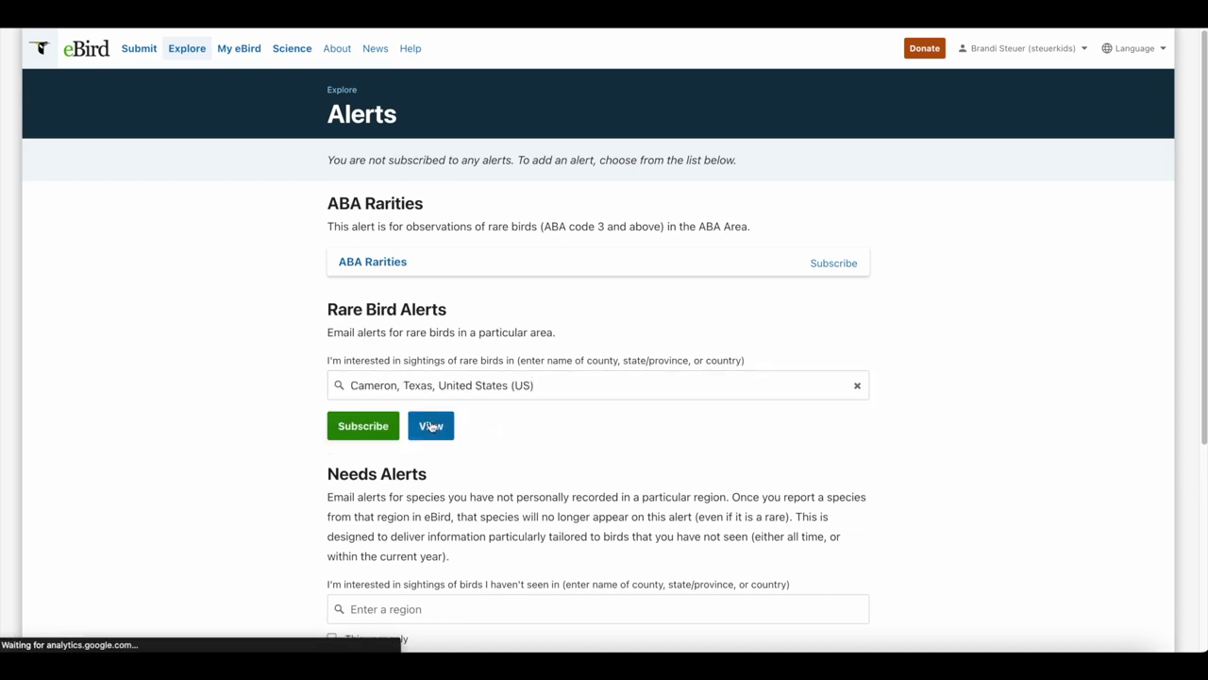
left_click(430, 427)
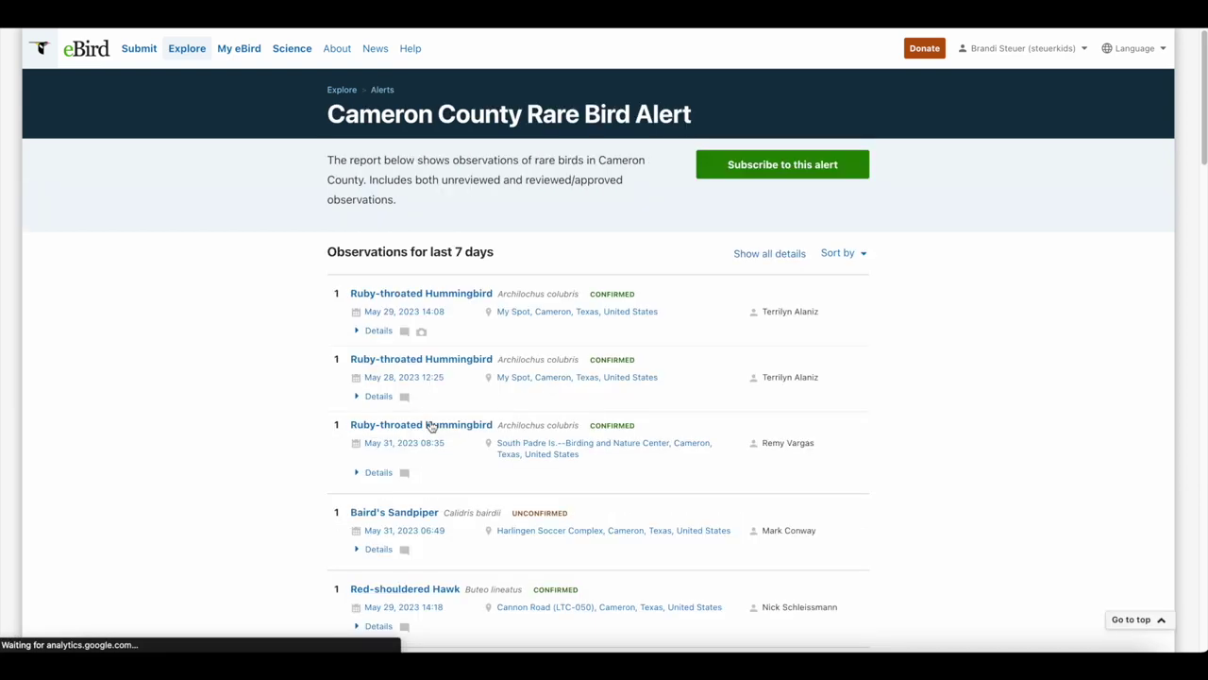
- Sort the Cameron County rare bird observations by date and look through the most recent sightings
left_click(846, 255)
left_click(790, 305)
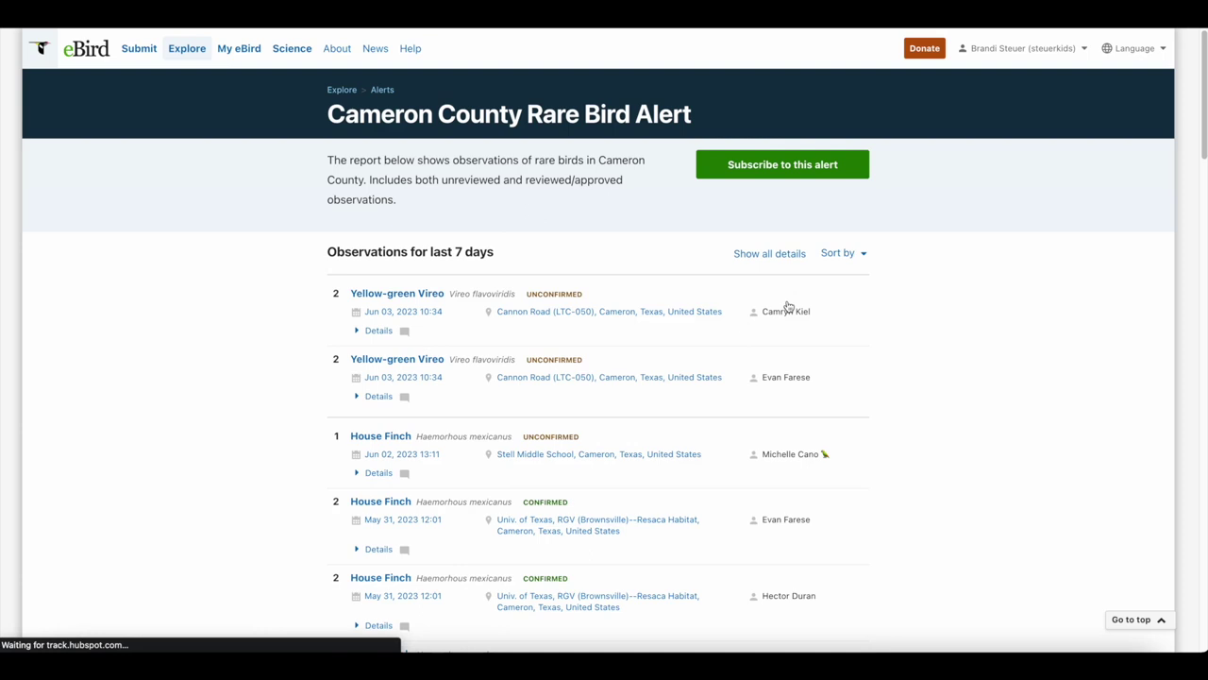
scroll(636, 337, "down", 3)
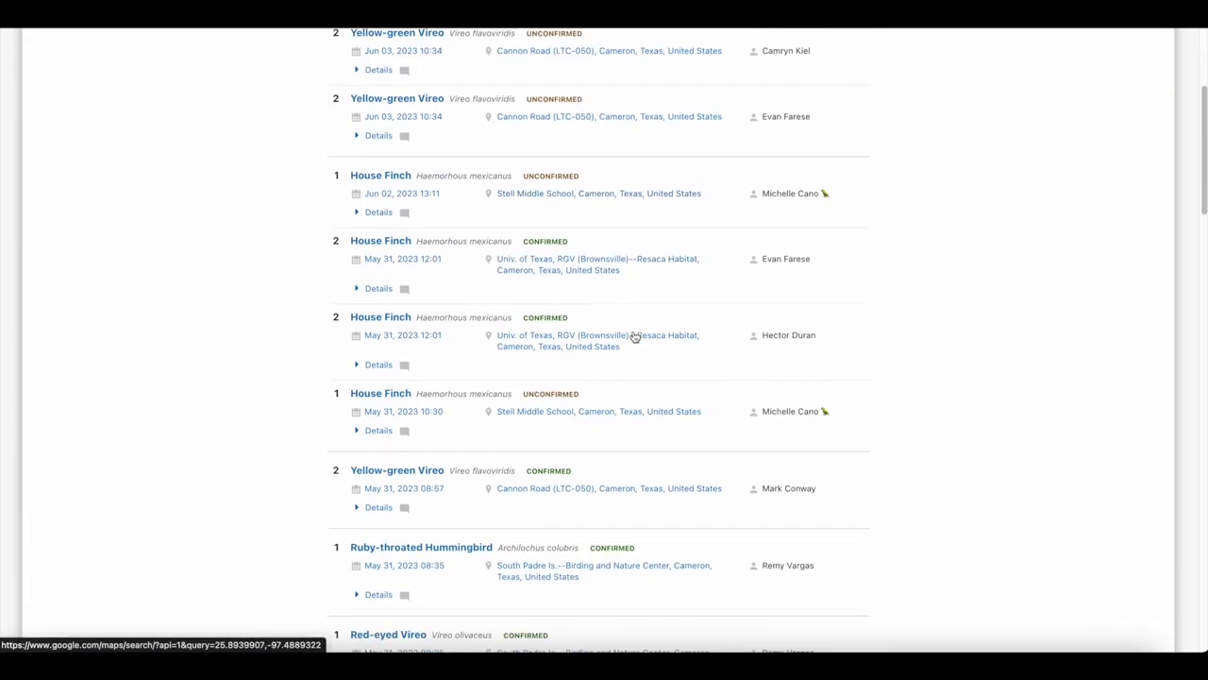
scroll(636, 337, "down", 1)
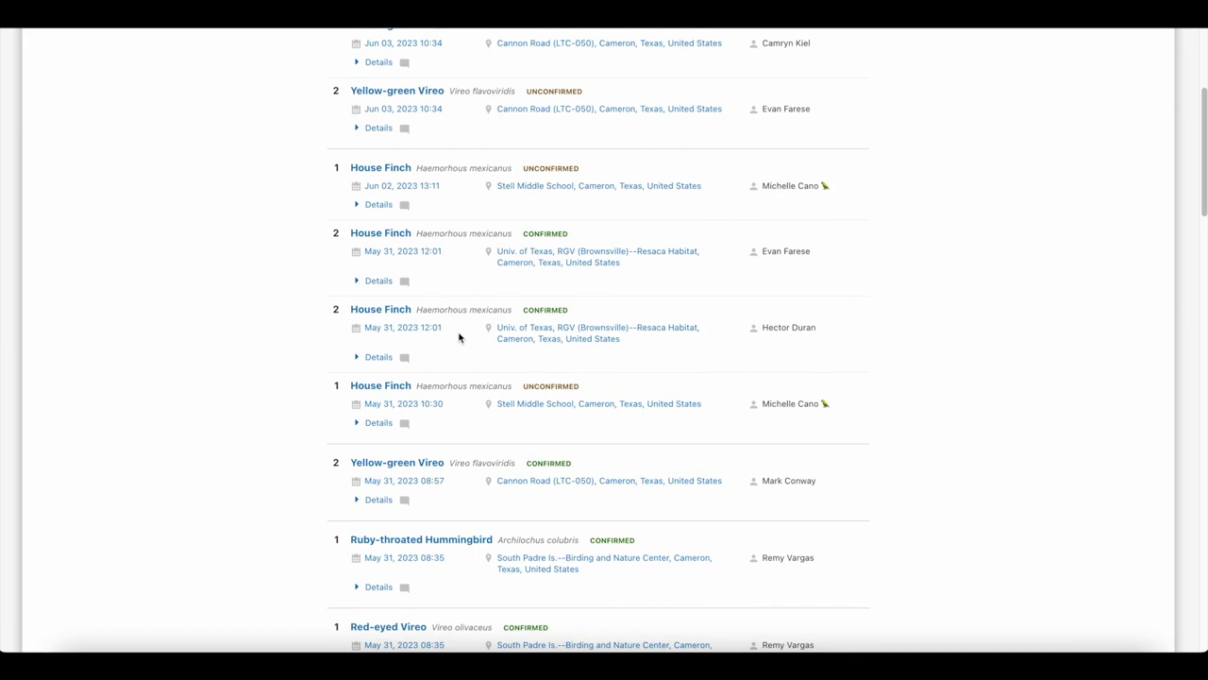
- View the checklist behind the second House Finch sighting of May 31, 2023 12:01, and return to review the remaining rare bird sightings
left_click(426, 327)
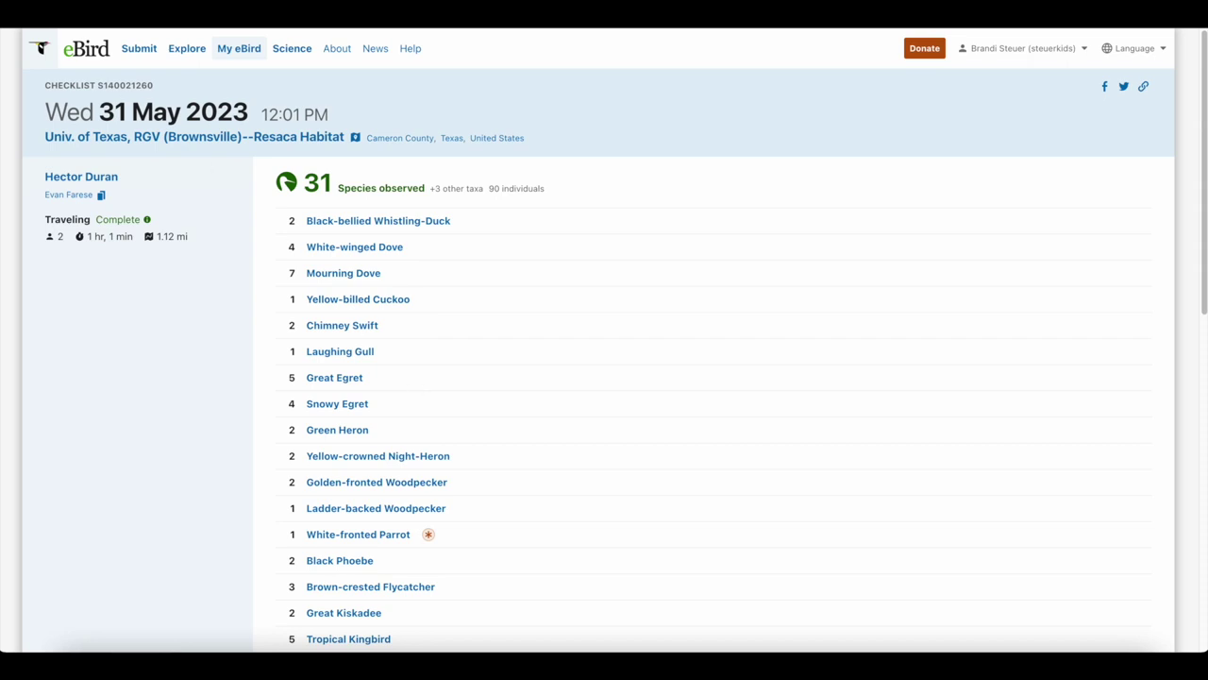
key("alt+Left")
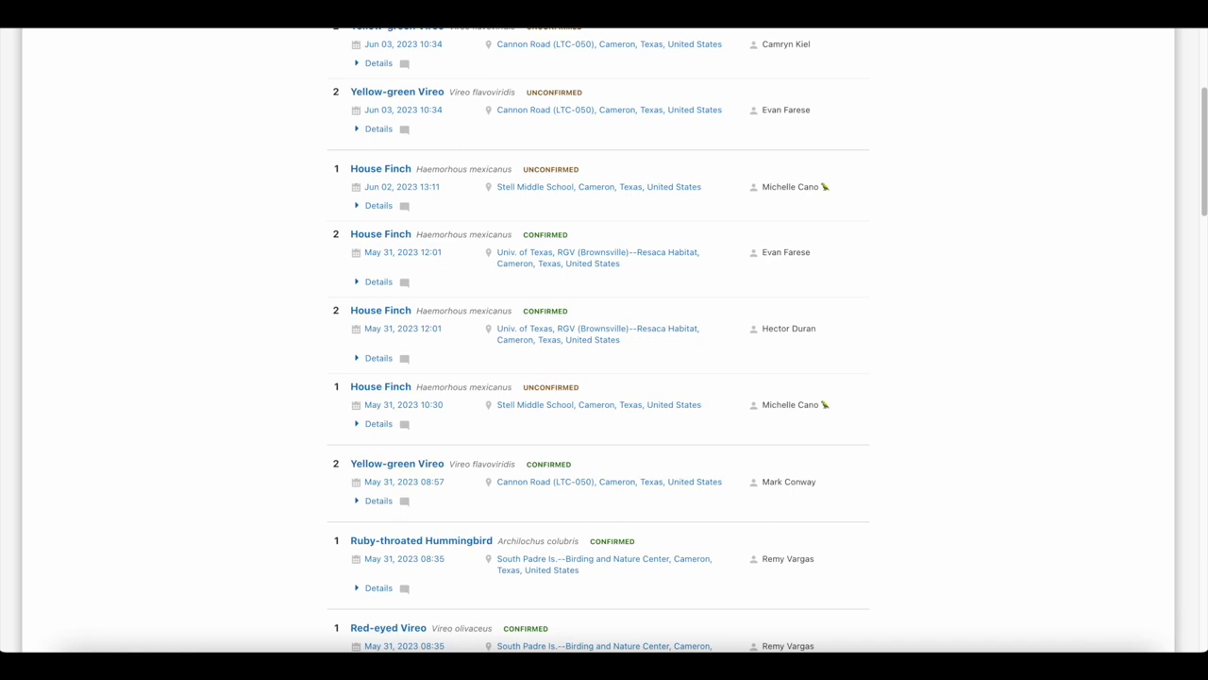
scroll(243, 319, "down", 5)
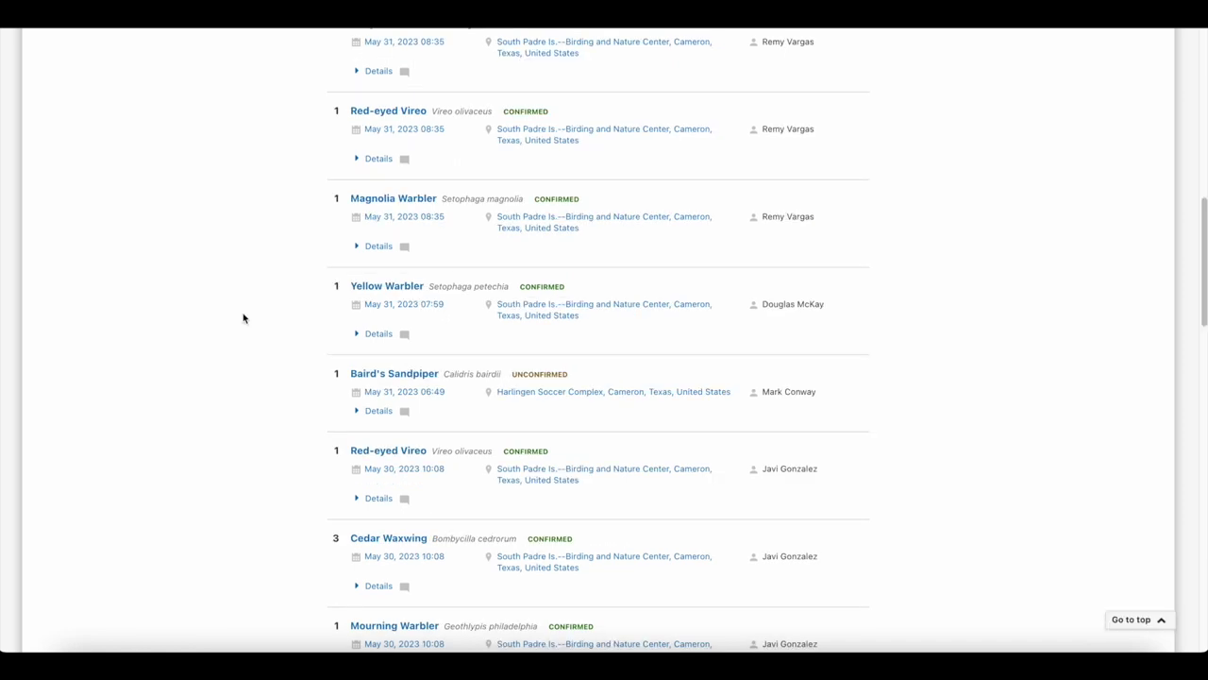
scroll(242, 318, "up", 1)
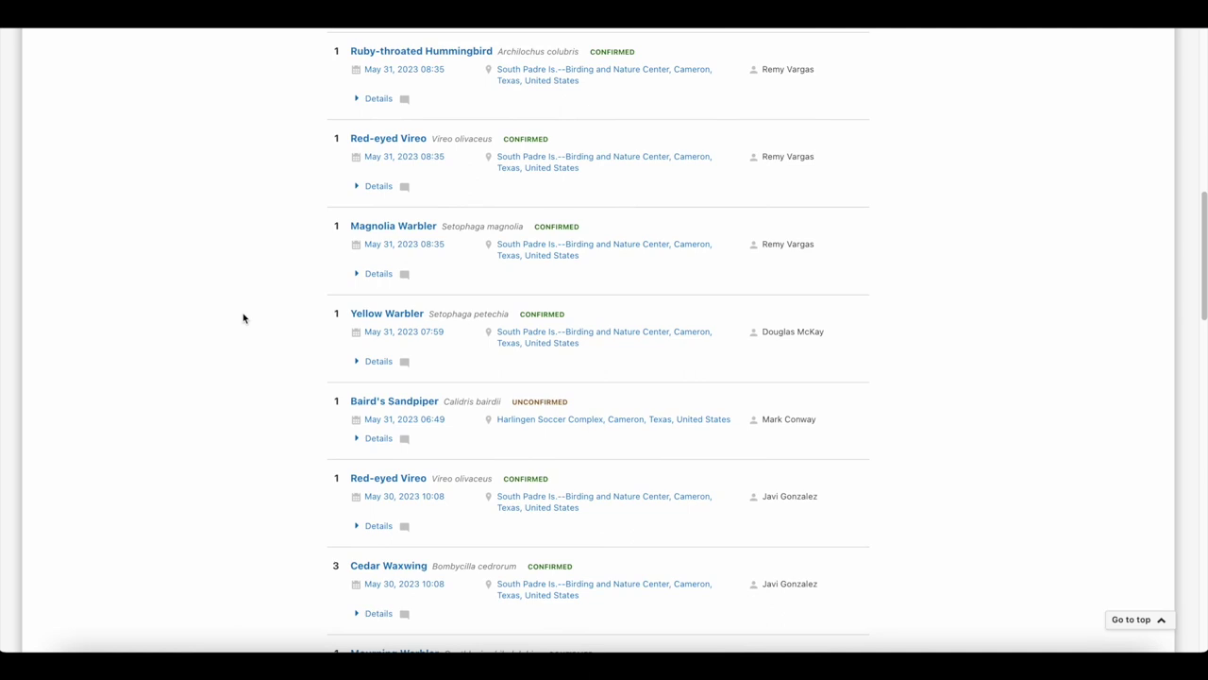
scroll(243, 318, "up", 10)
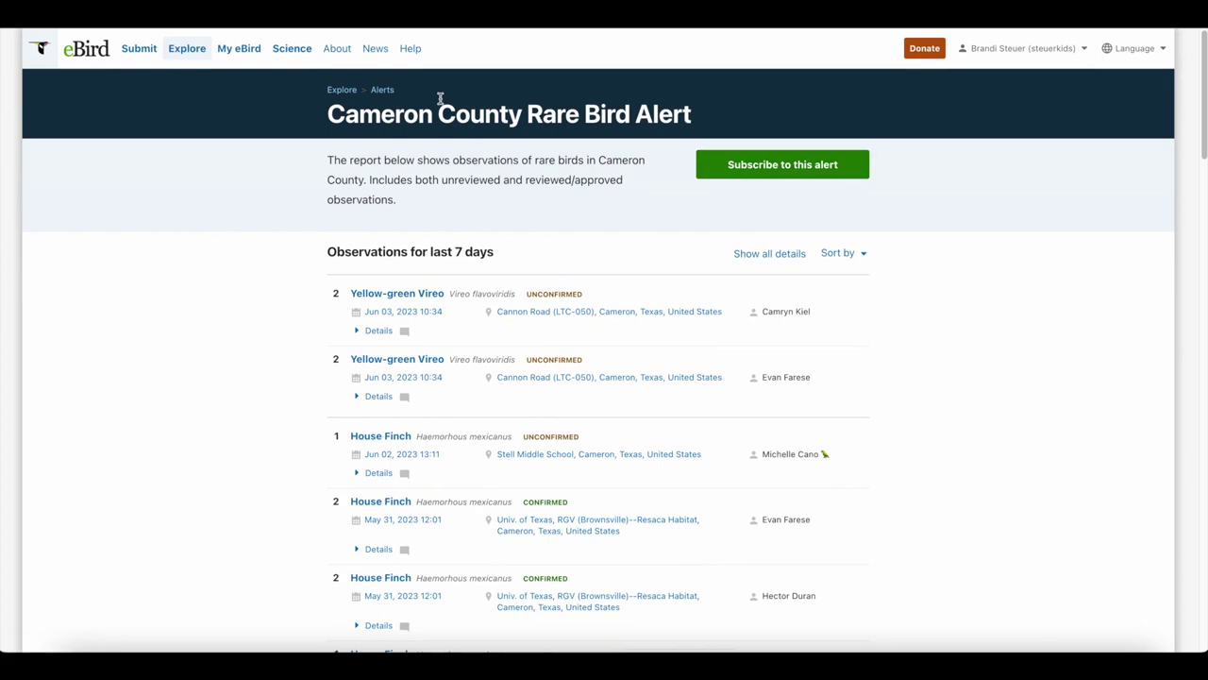
- Open the ABA Rarities alert from Alerts, sorted by date, and look through its recent observations
left_click(384, 91)
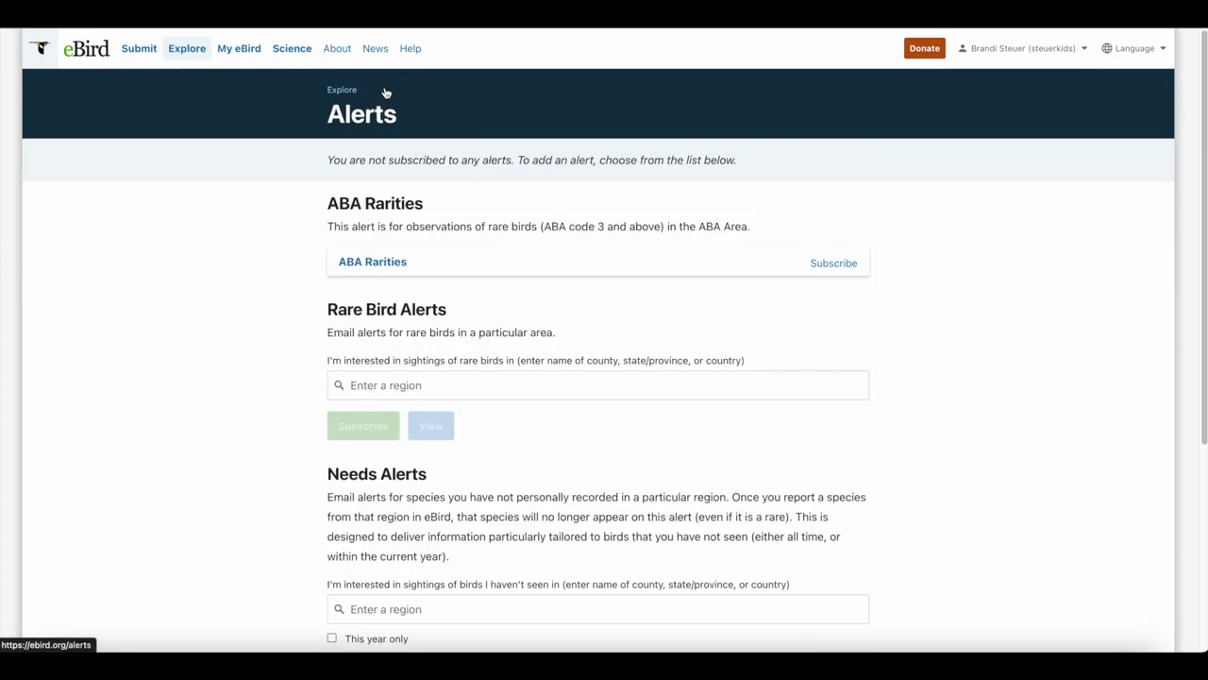
left_click(379, 267)
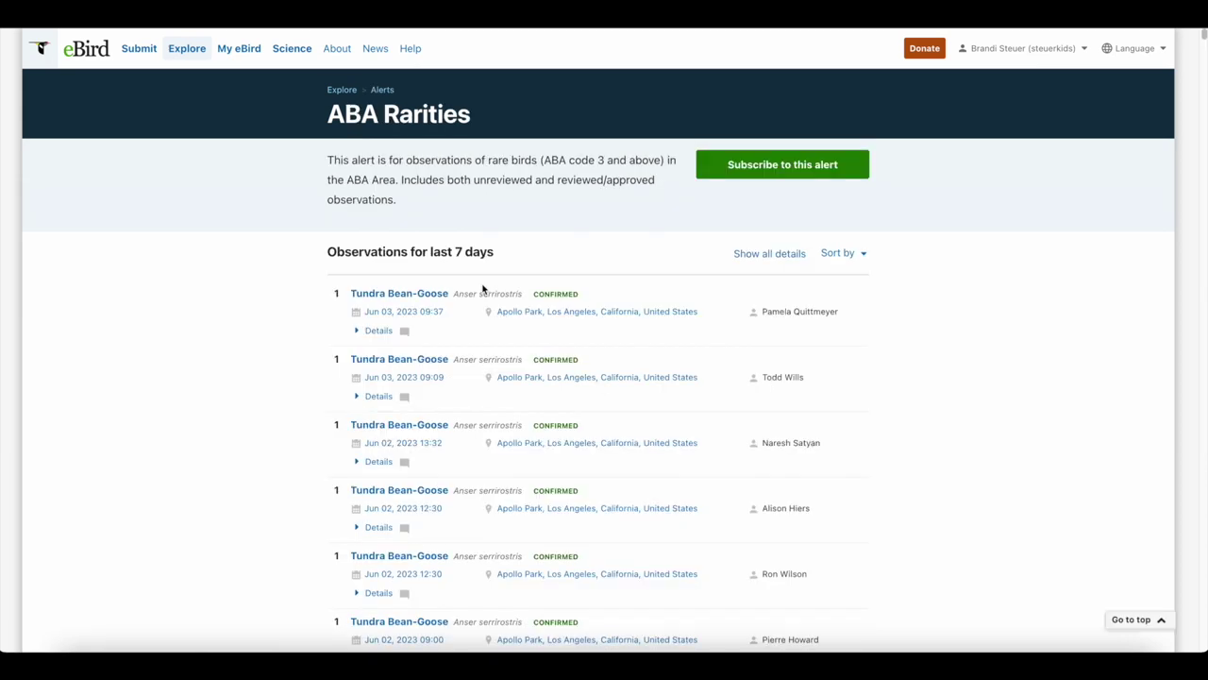
left_click(846, 255)
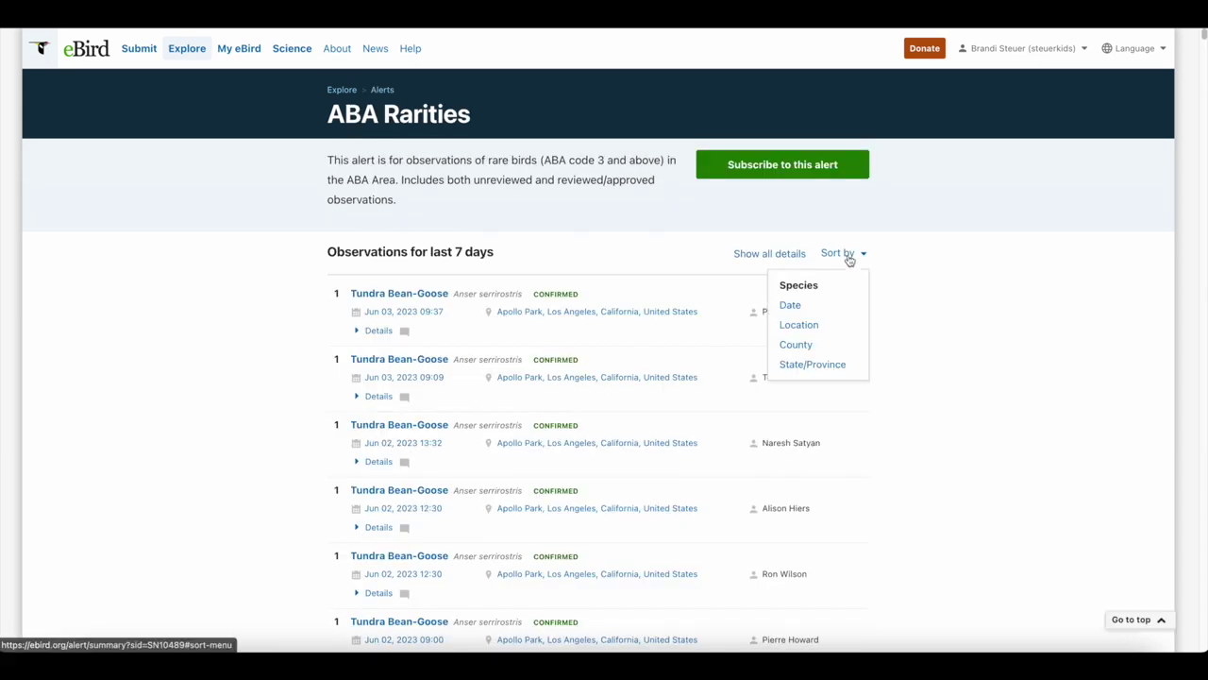
left_click(791, 307)
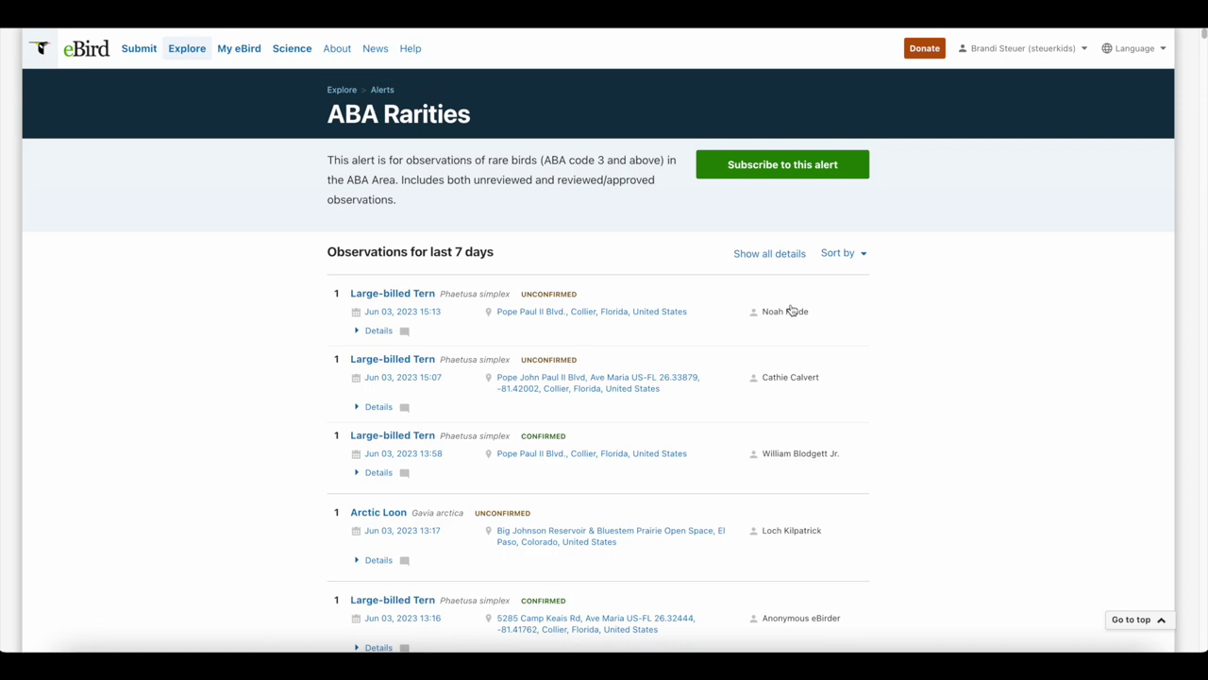
scroll(523, 312, "down", 15)
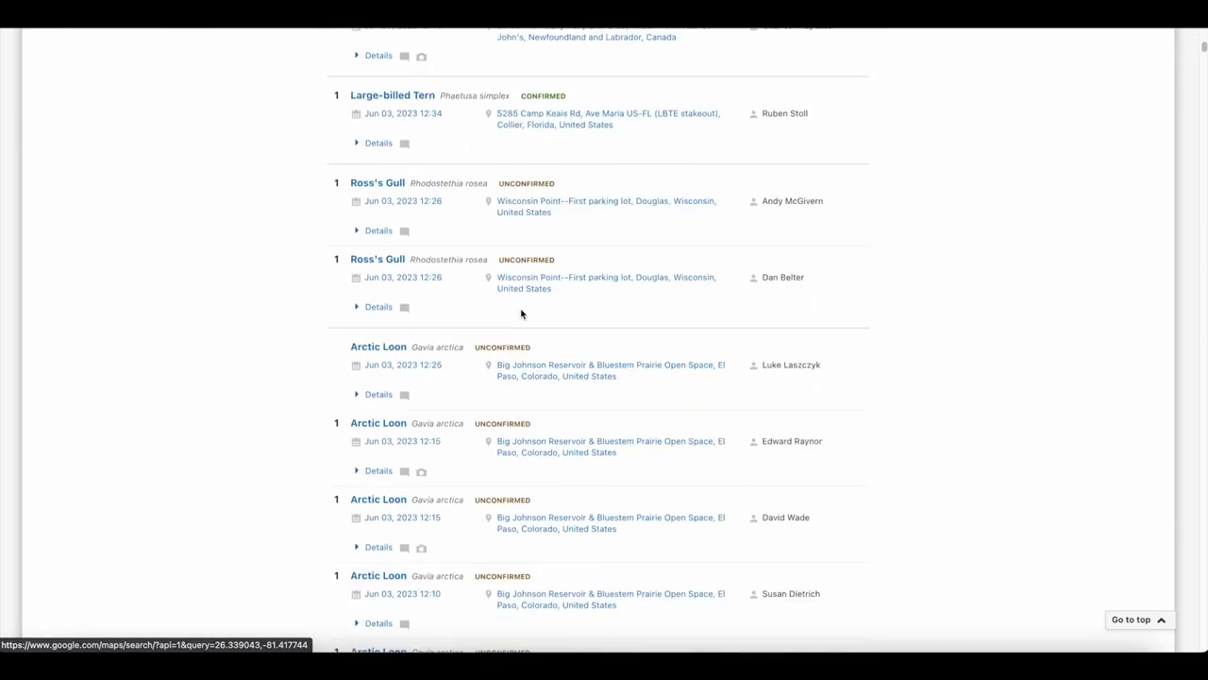
scroll(521, 311, "down", 20)
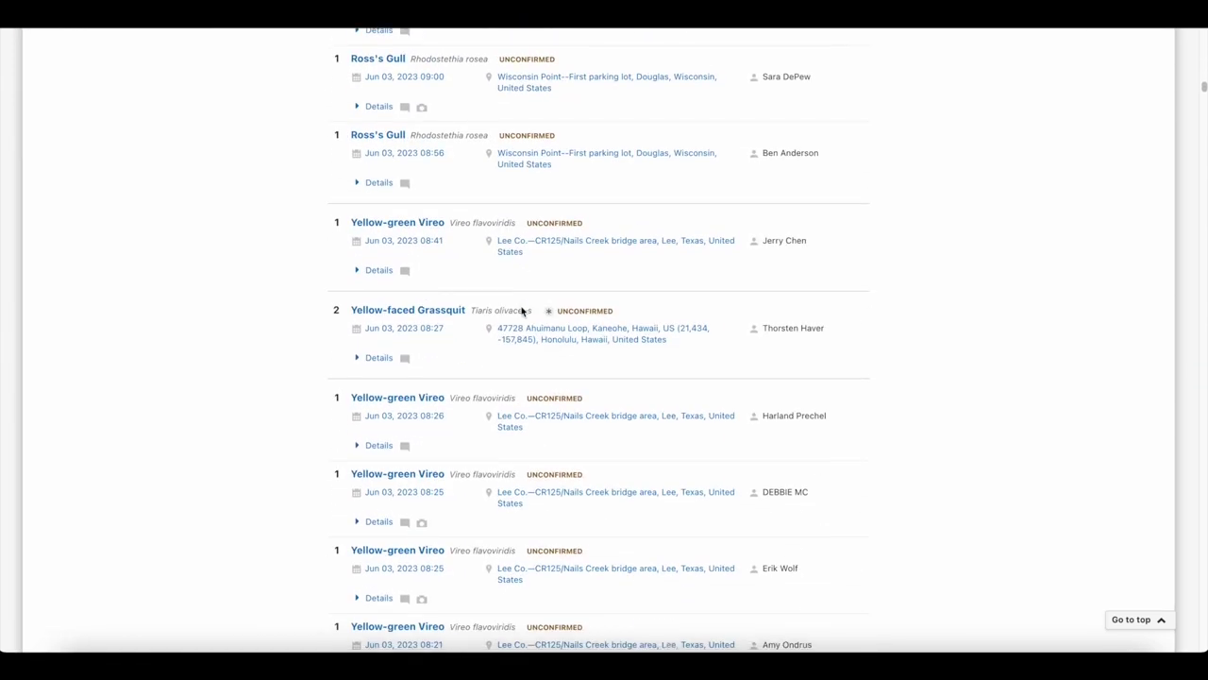
scroll(523, 311, "up", 20)
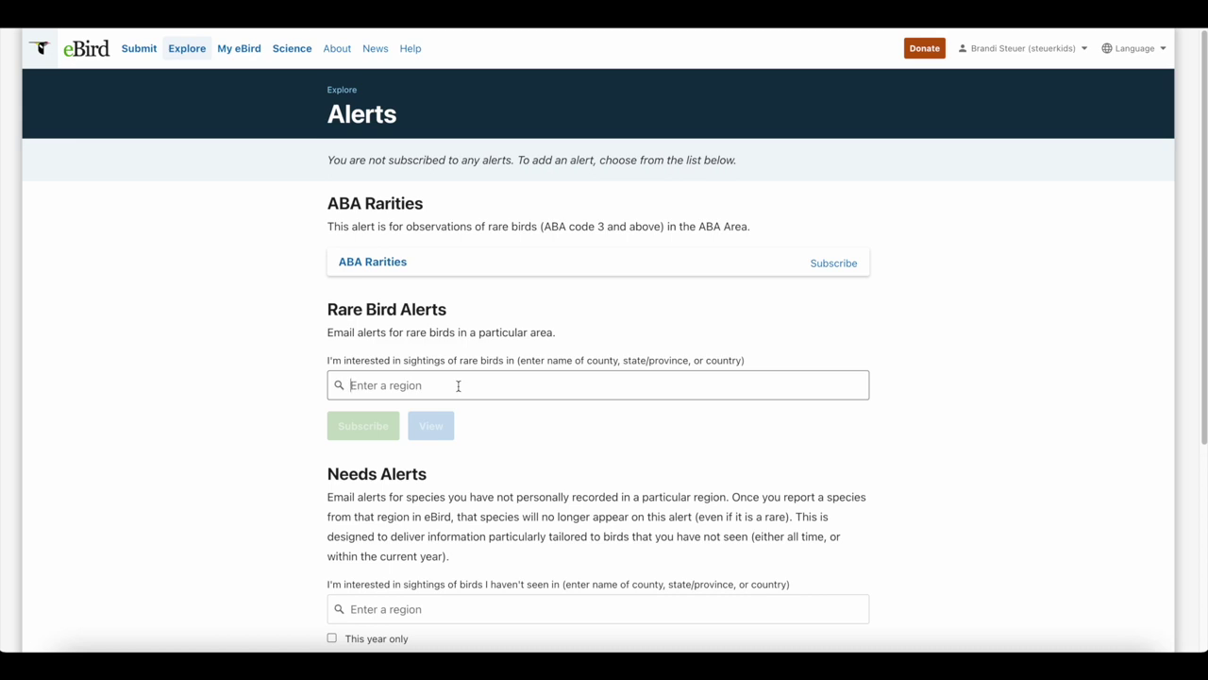
- Return to Explore, open Top 100, and set the region to Texas, United States (US)
key("alt+Left")
scroll(647, 408, "down", 4)
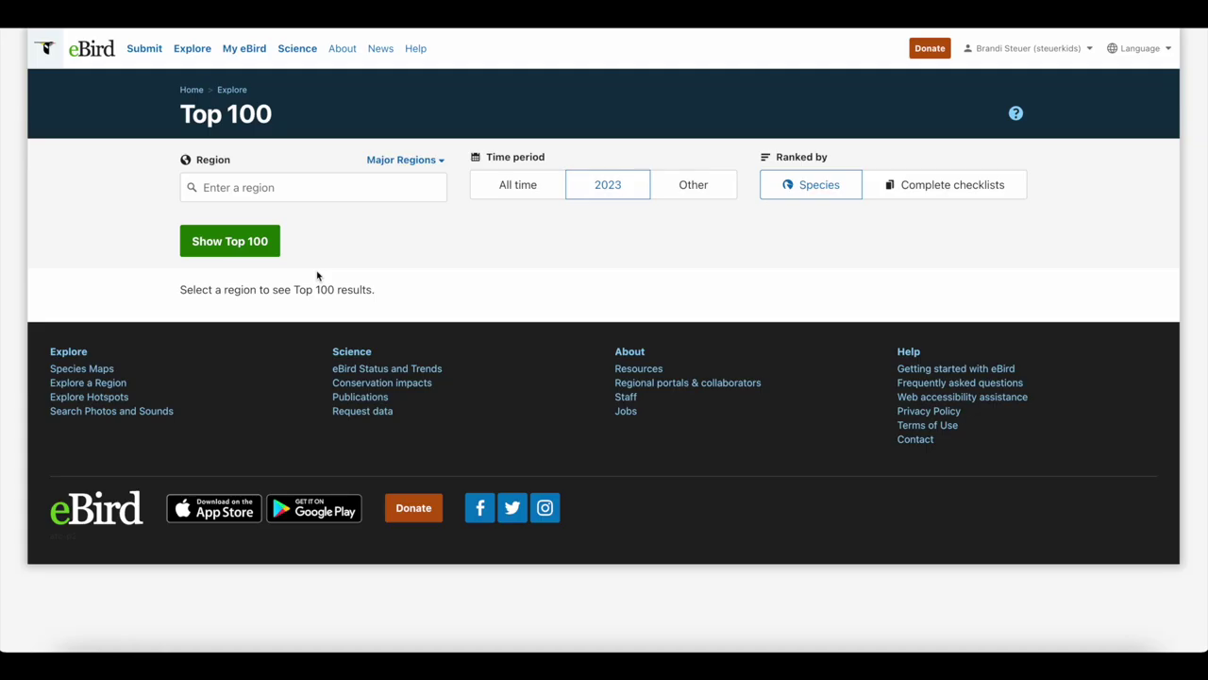
left_click(279, 193)
type("texas")
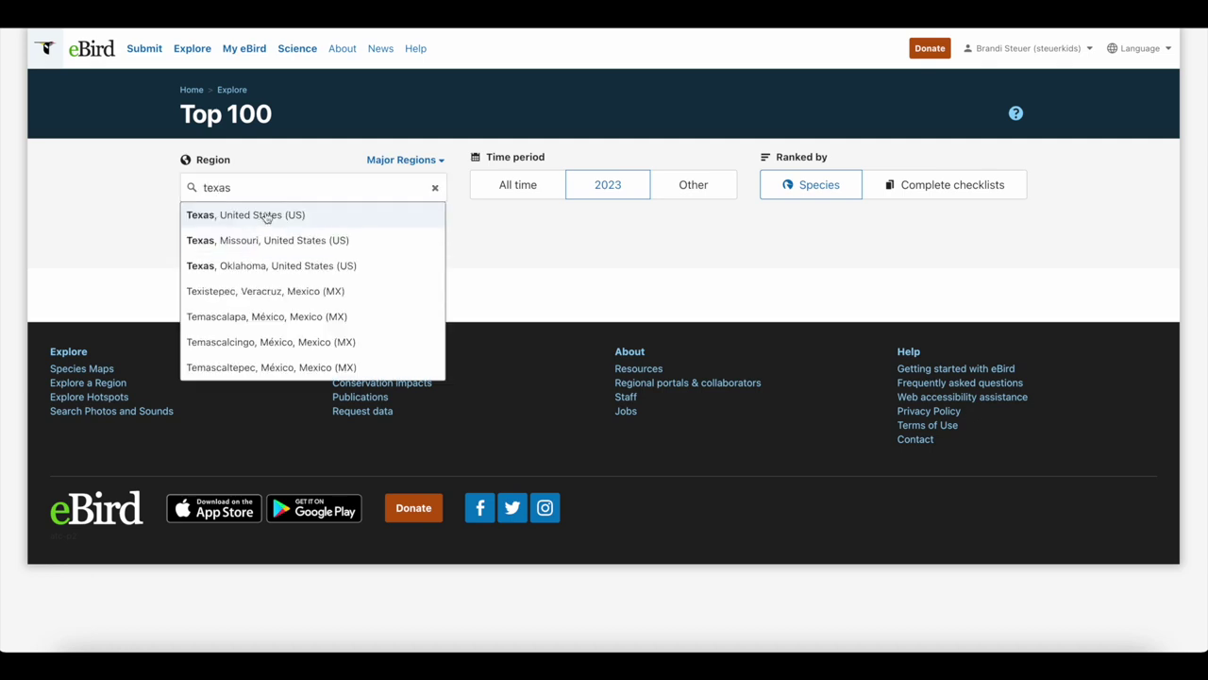
left_click(267, 218)
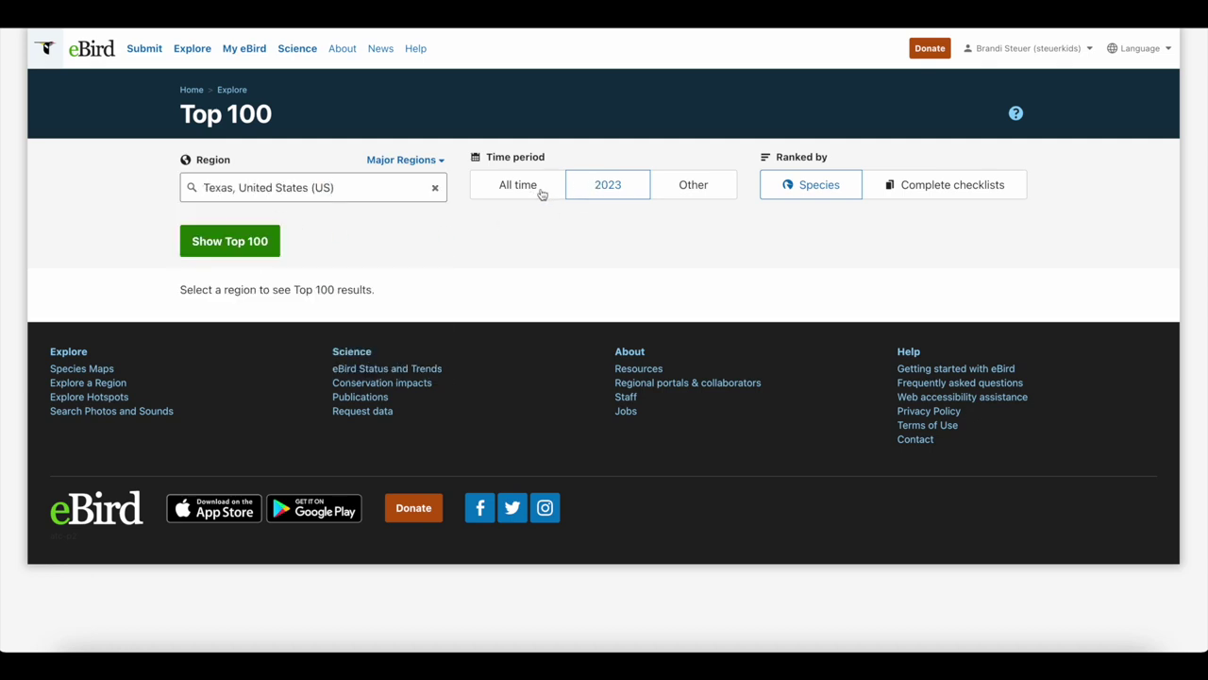
- Look through the other year choices, keep 2023, and show the Texas Top 100 ranked by species
left_click(698, 186)
left_click(649, 247)
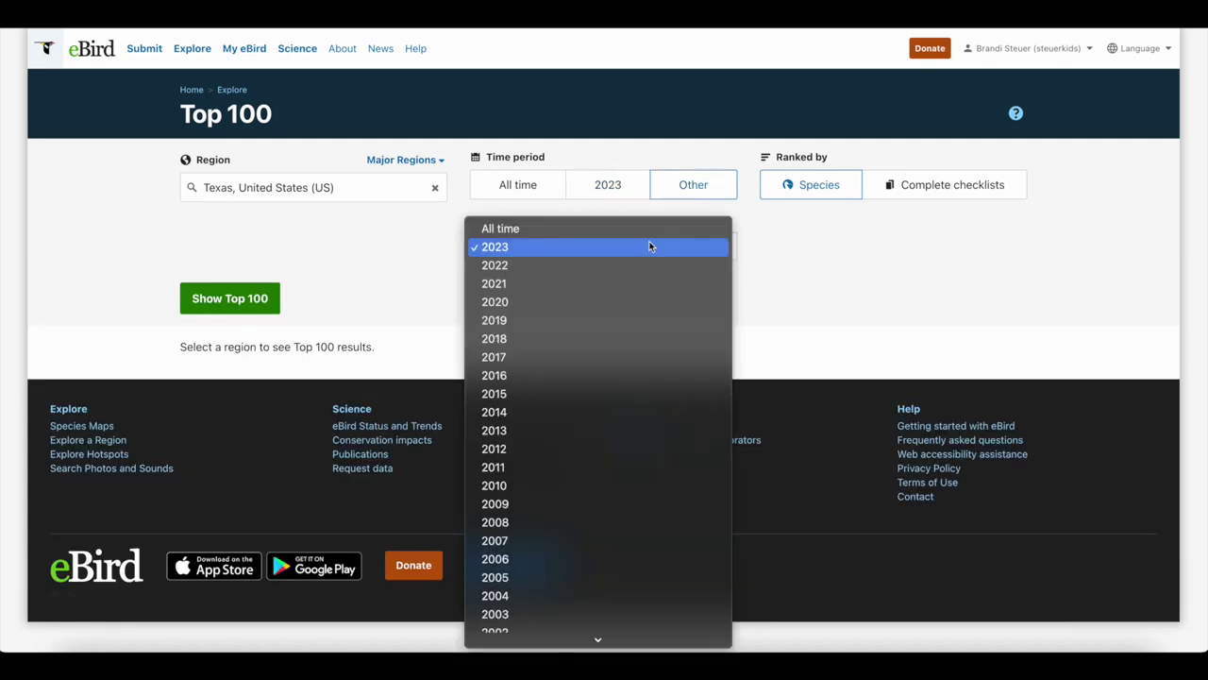
left_click(807, 238)
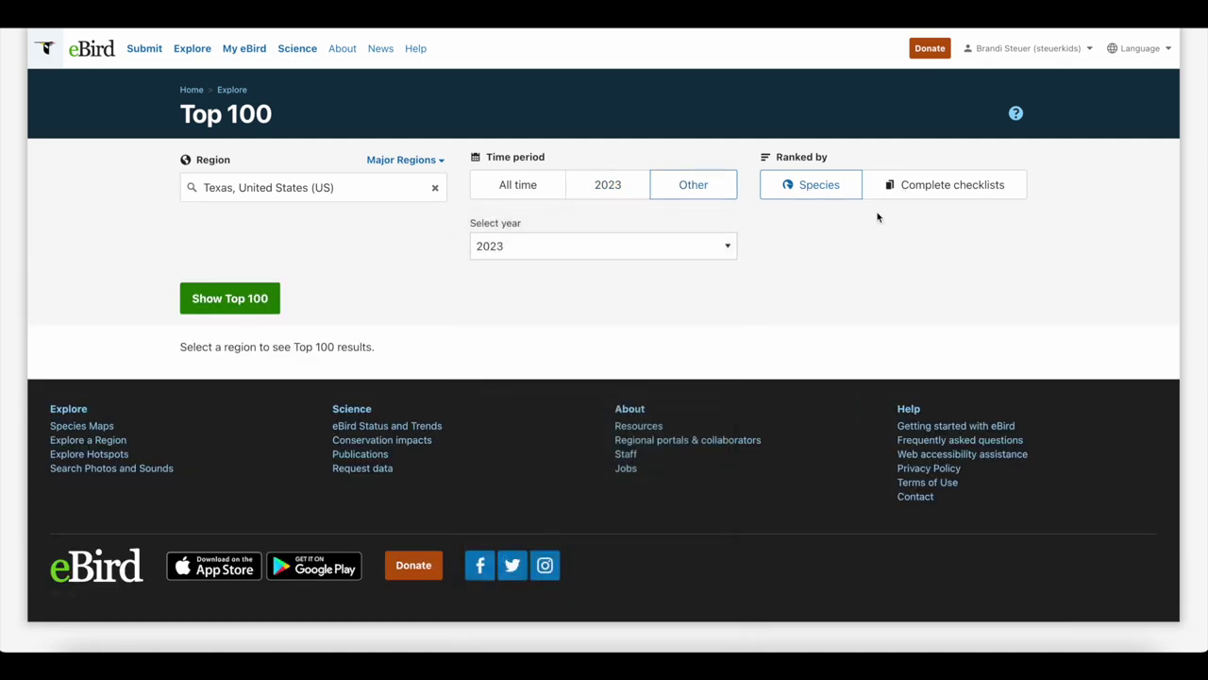
left_click(242, 303)
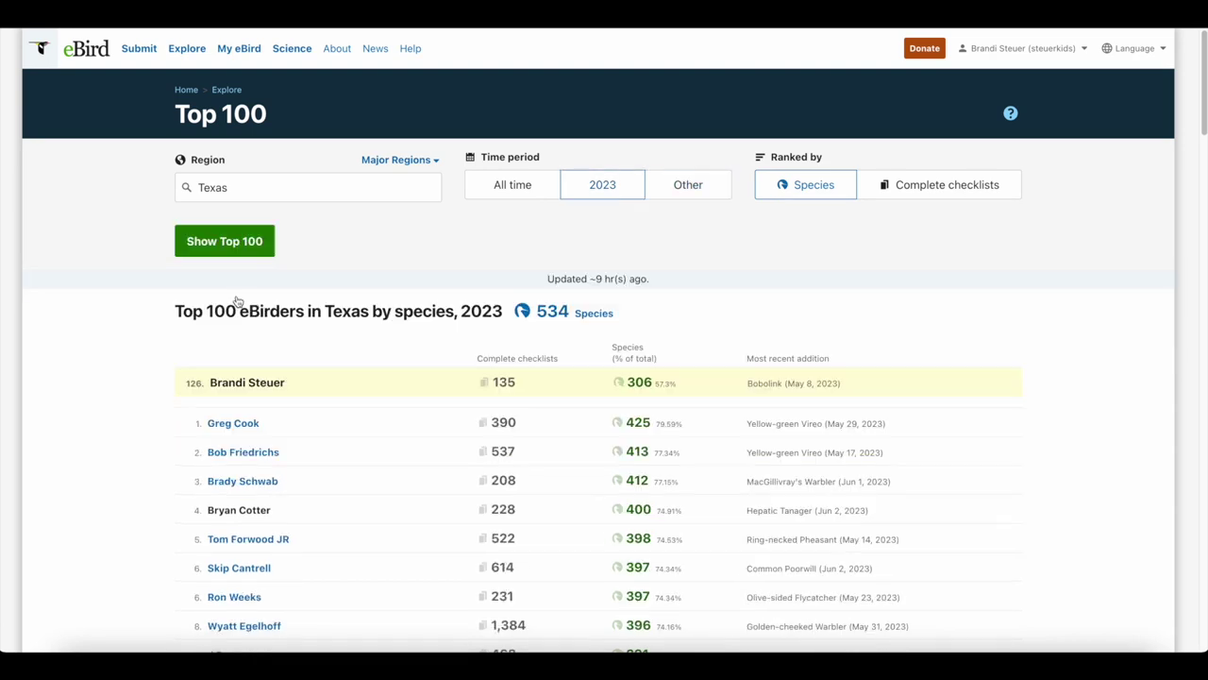
- Look through the Texas Top 100 eBirders list for 2023, including the account's own ranking and species totals
scroll(367, 373, "down", 1)
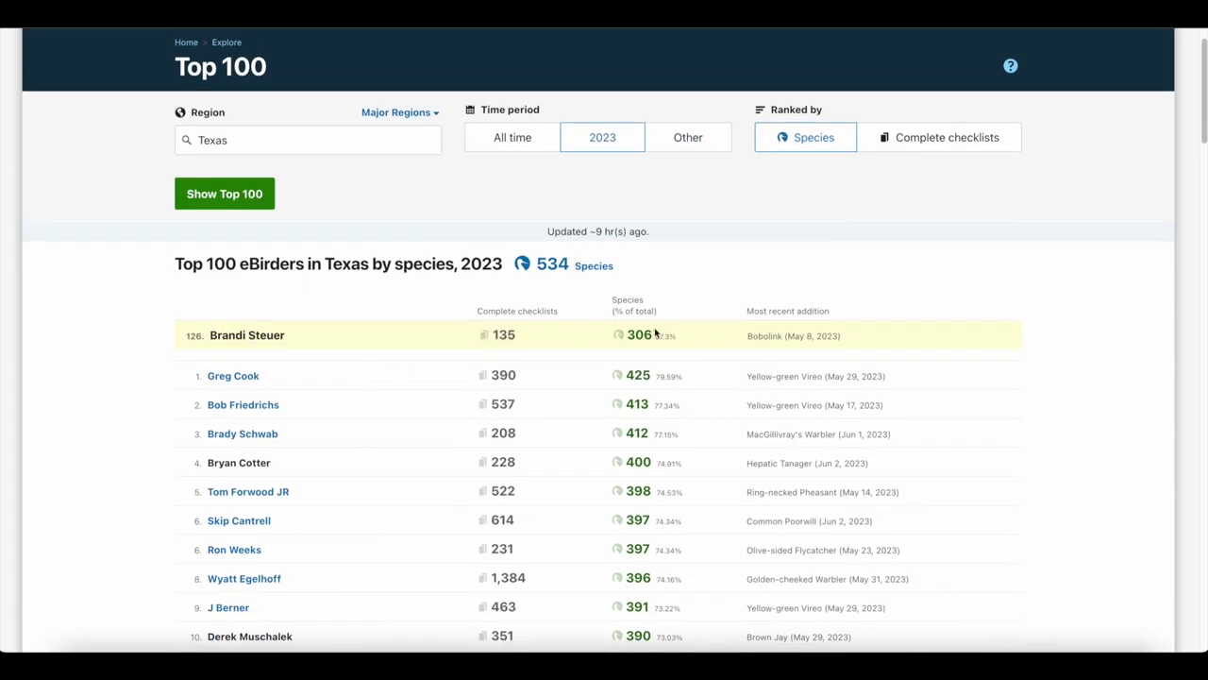
scroll(710, 418, "down", 9)
scroll(709, 417, "down", 20)
scroll(709, 417, "up", 20)
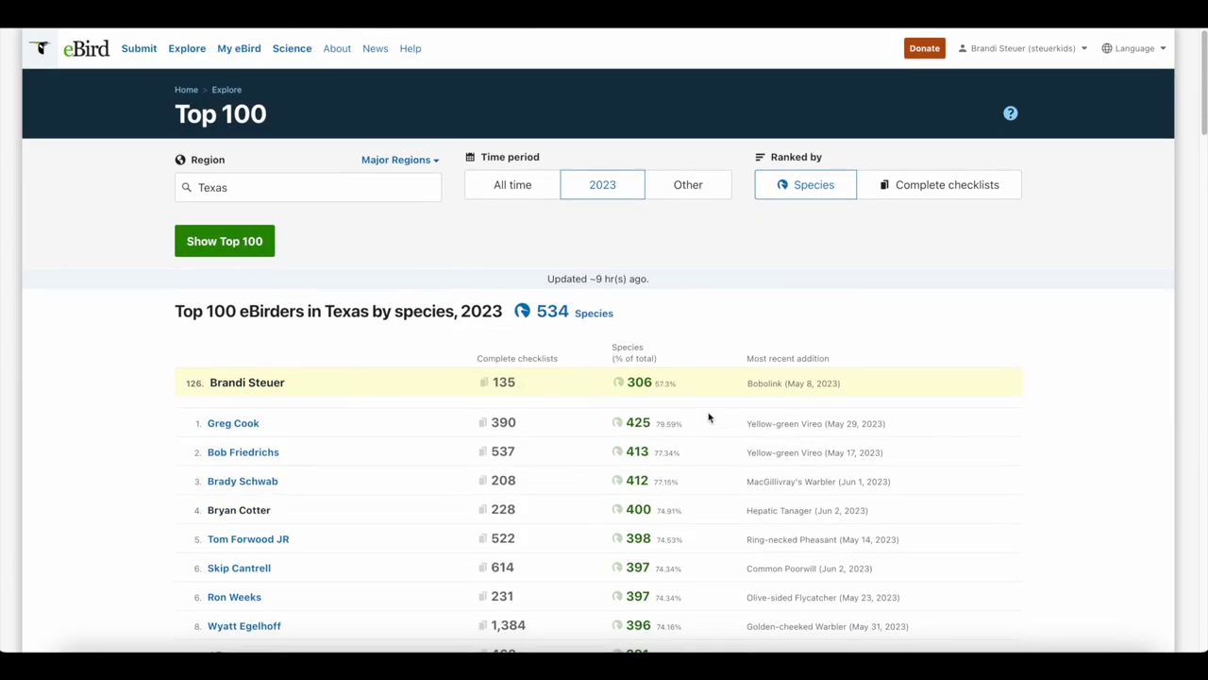
- Return to Explore and view Patch Totals among the options for comparing totals
left_click(237, 89)
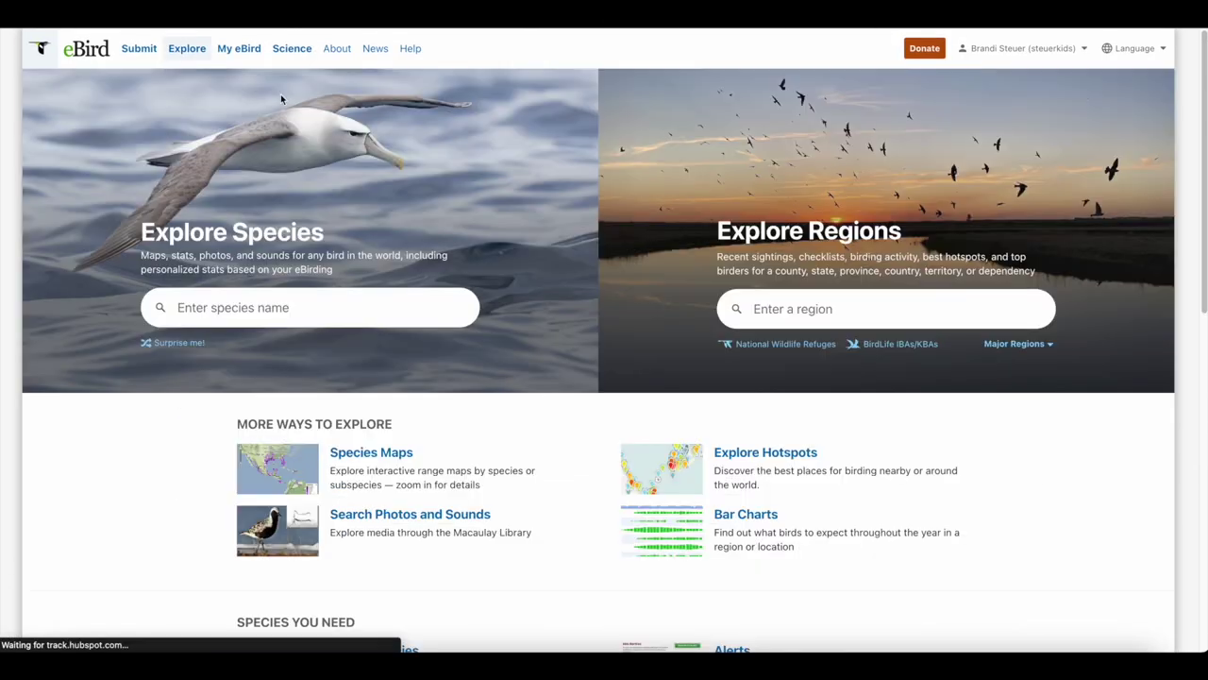
scroll(710, 430, "down", 5)
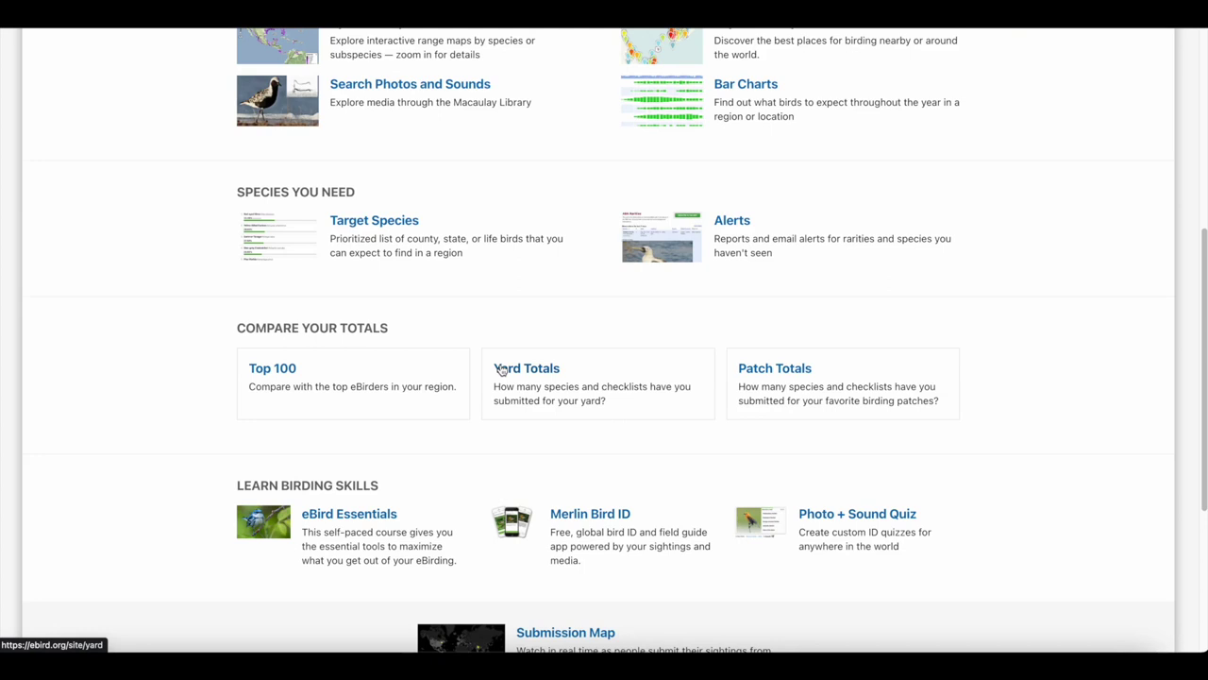
left_click(759, 371)
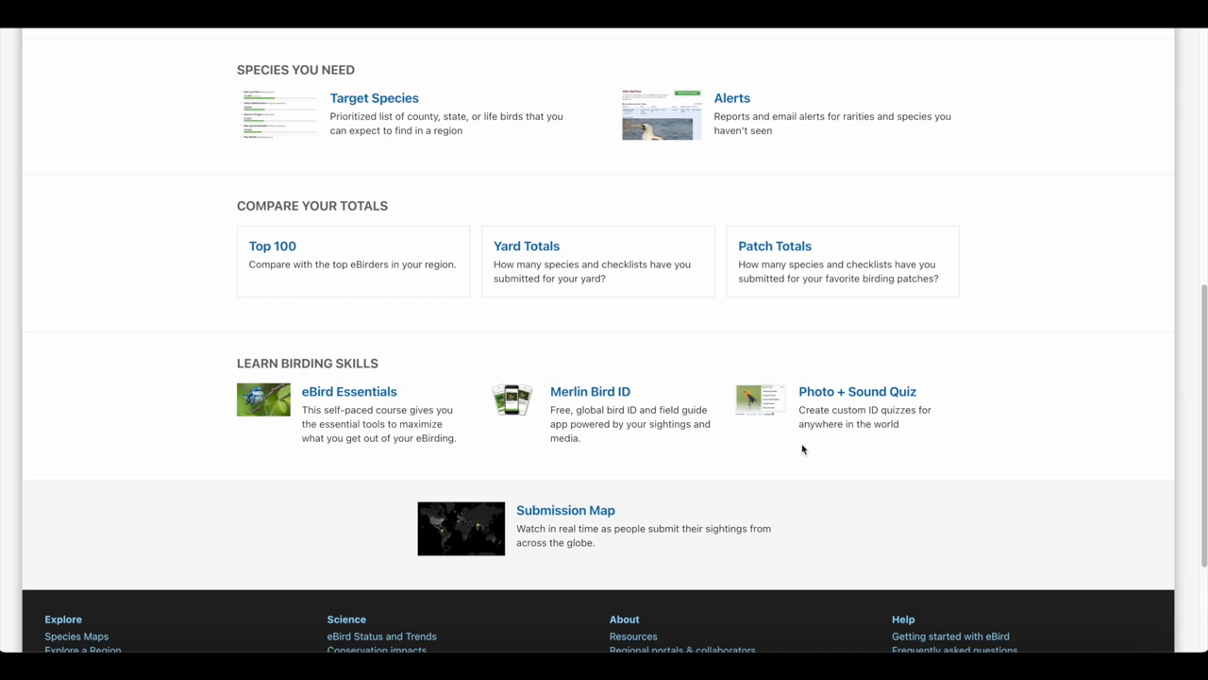
- Start a Photo + Sound Quiz using photos, with the location set to Washington, USA and the date kept at 3 June
left_click(880, 397)
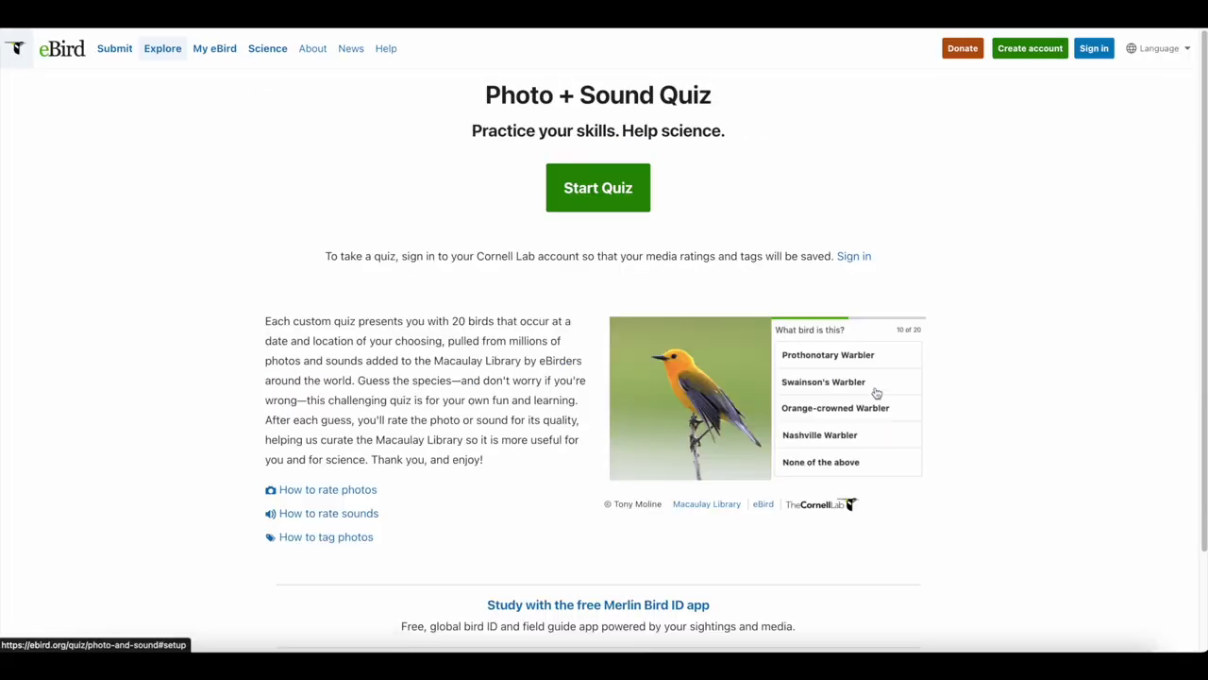
left_click(584, 191)
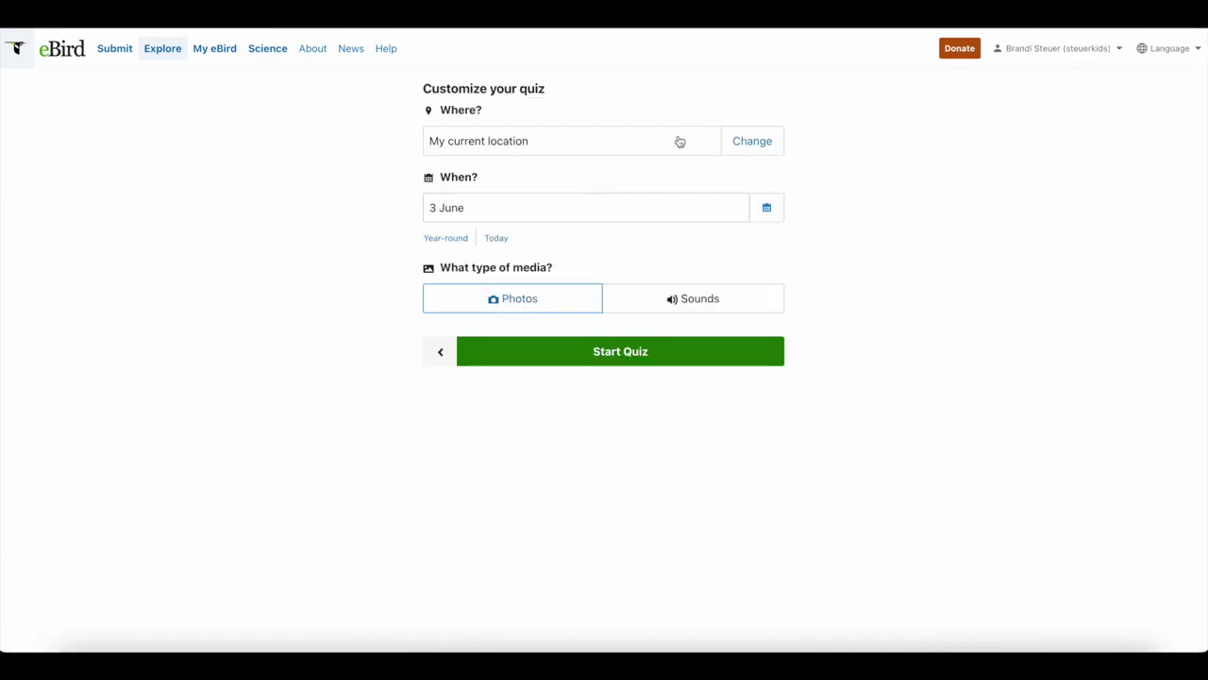
left_click(730, 142)
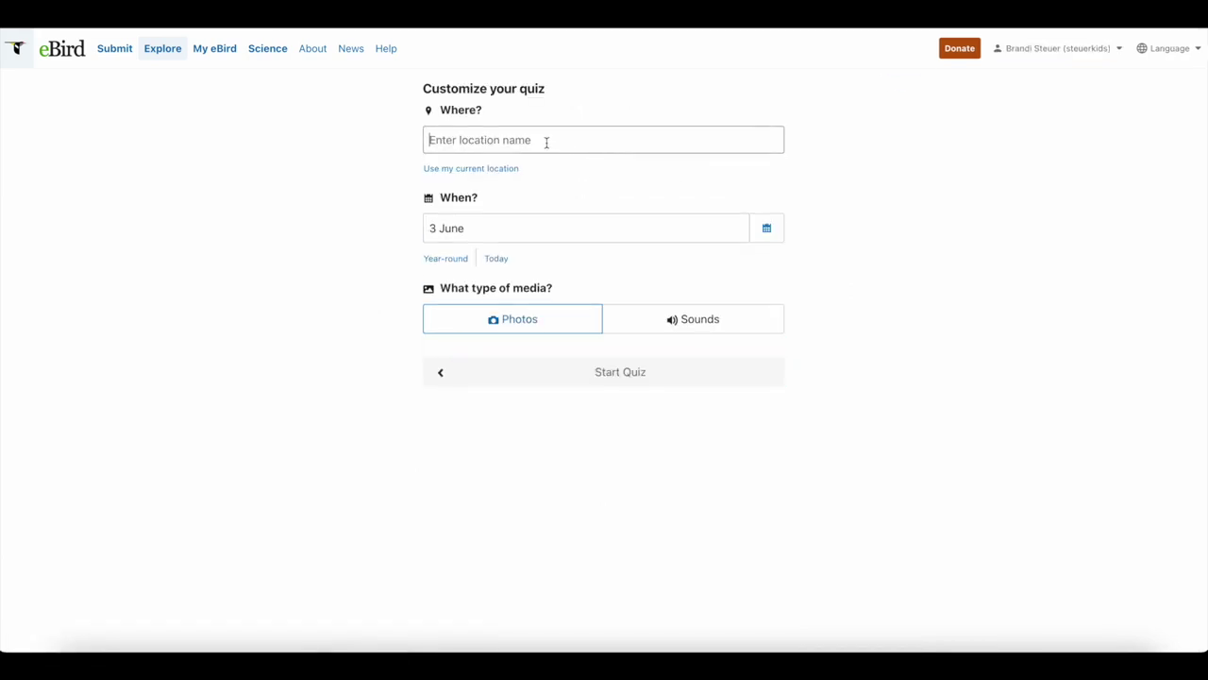
type("washington")
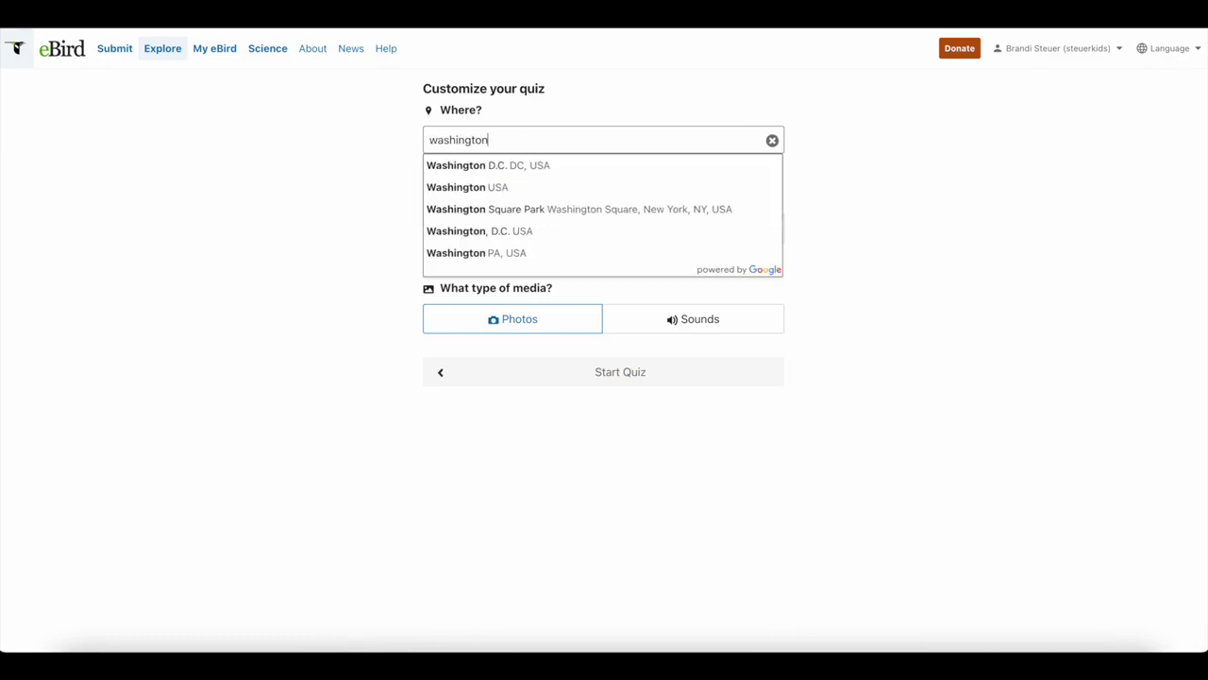
left_click(548, 185)
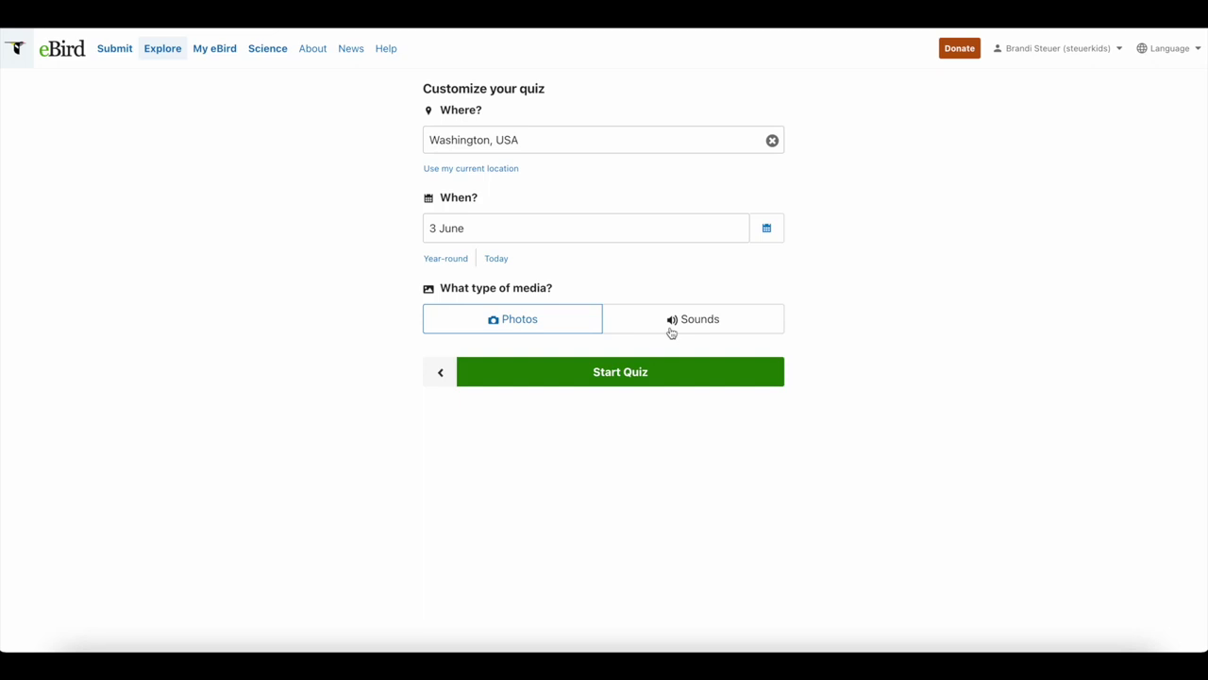
left_click(650, 374)
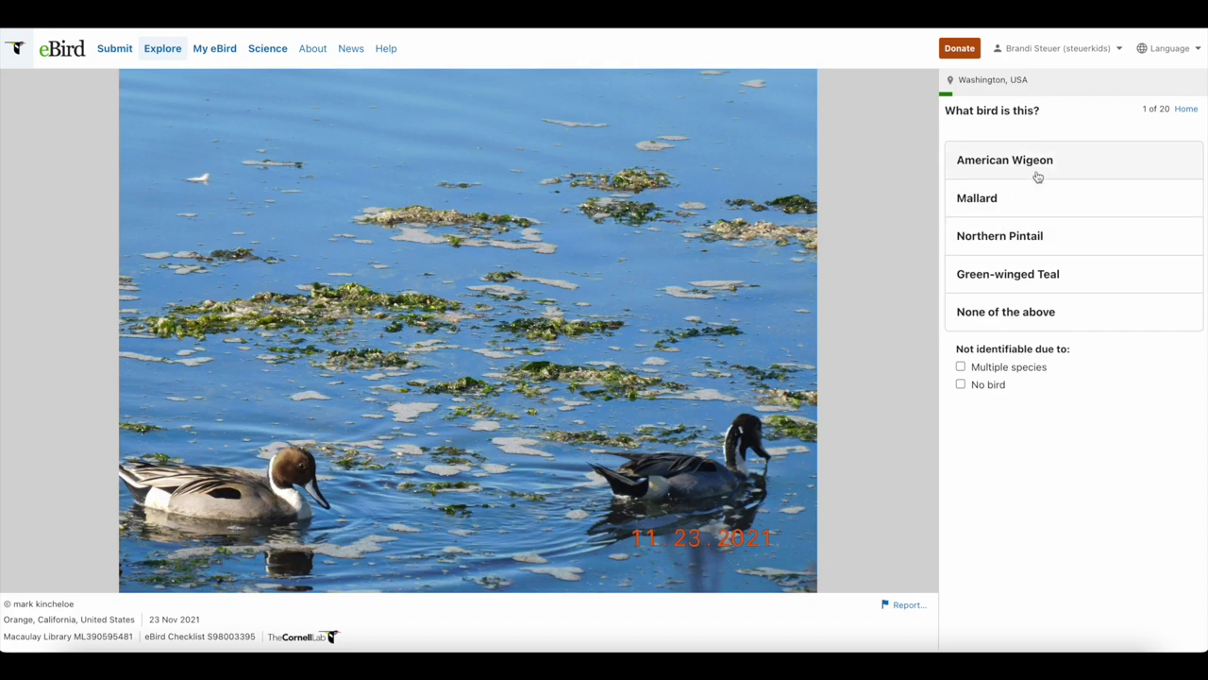
- Answer the first quiz question with Northern Pintail and rate the image quality three stars
left_click(1014, 237)
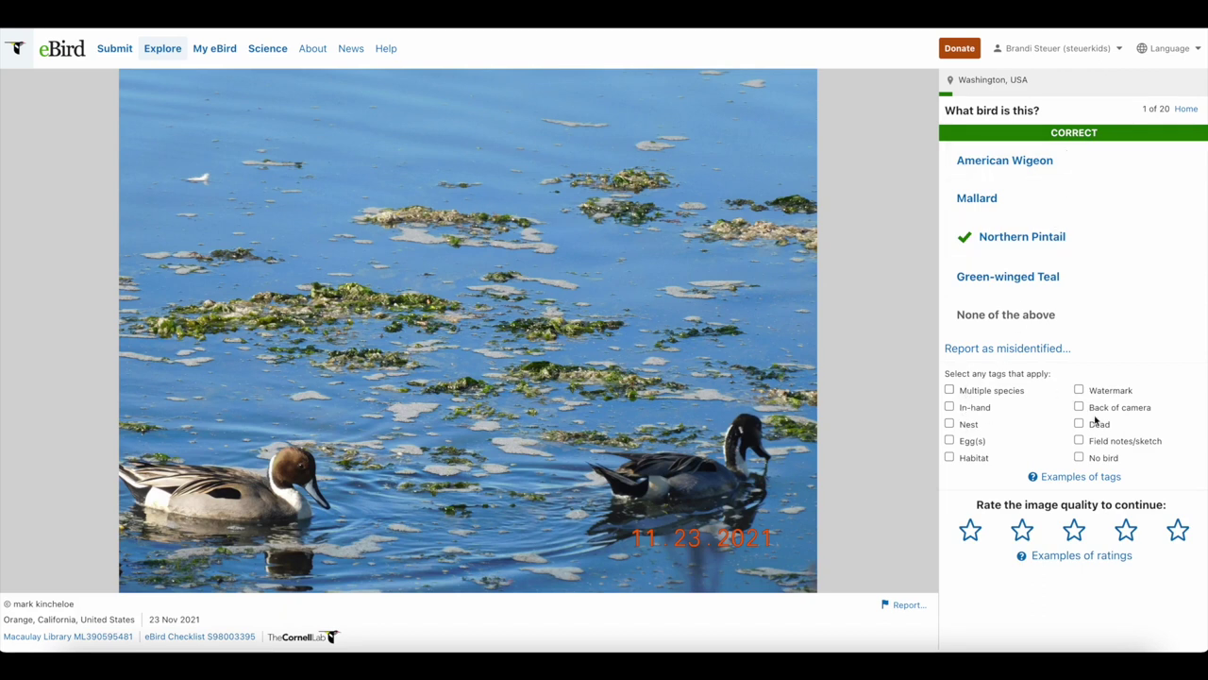
left_click(1075, 532)
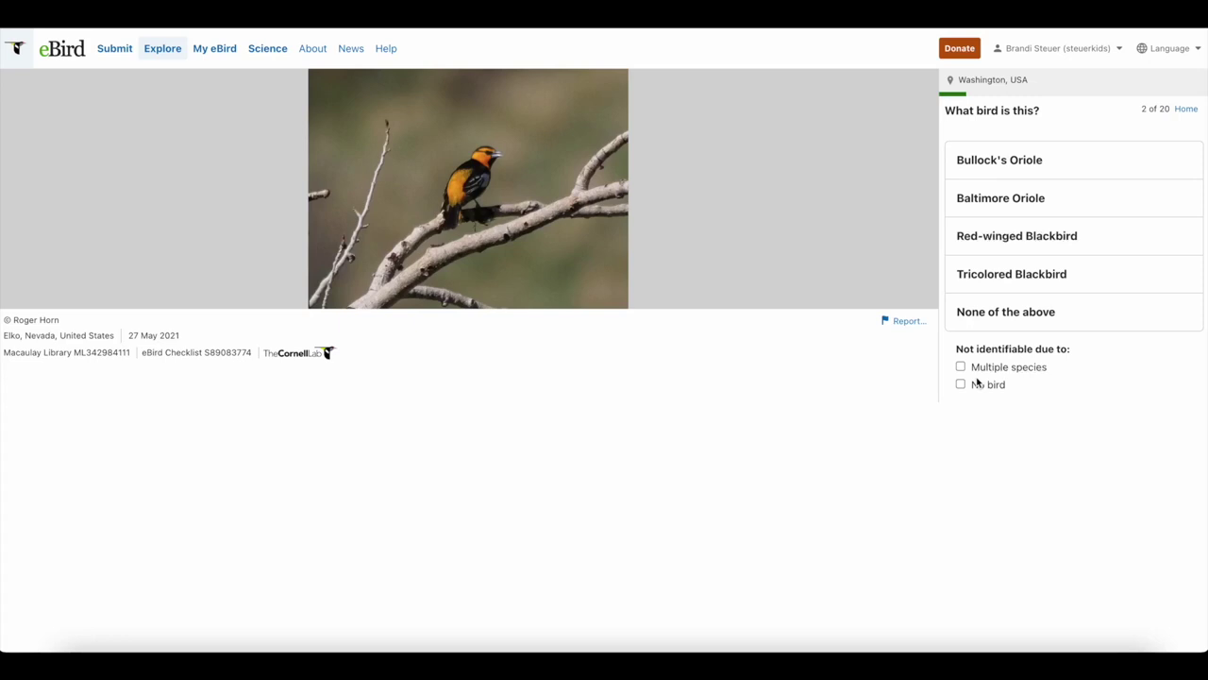
- Leave the quiz for Explore and open the Submission Map of real-time checklist submissions
left_click(162, 49)
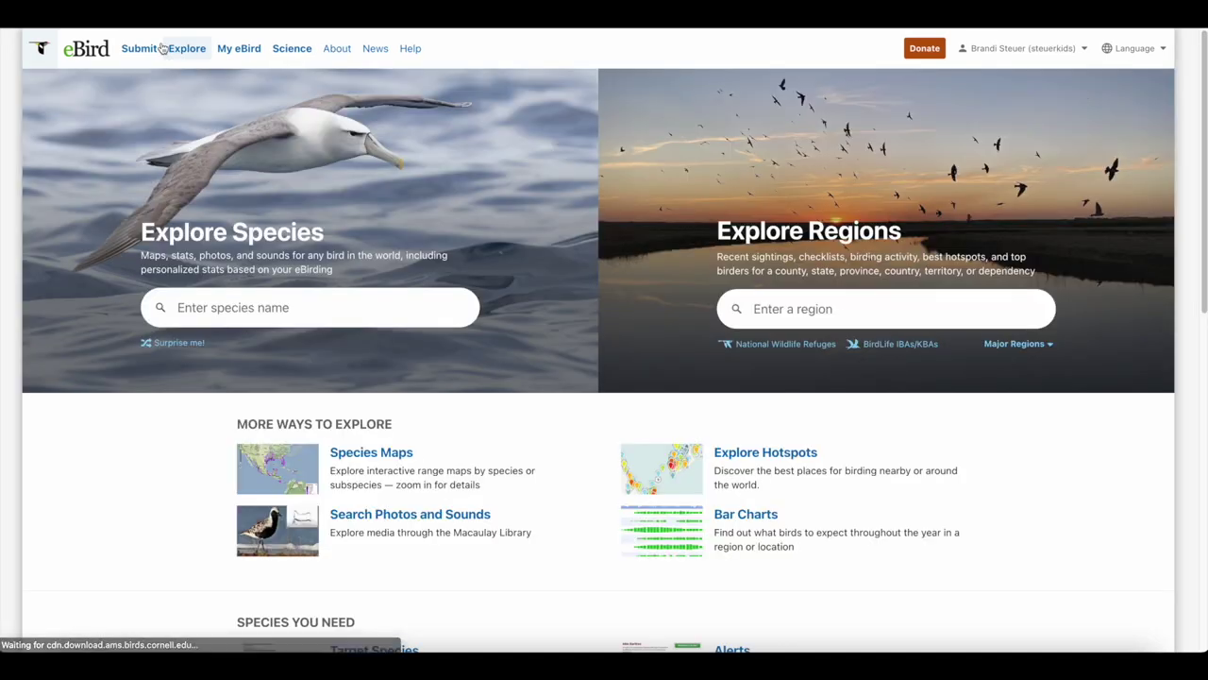
scroll(337, 289, "down", 8)
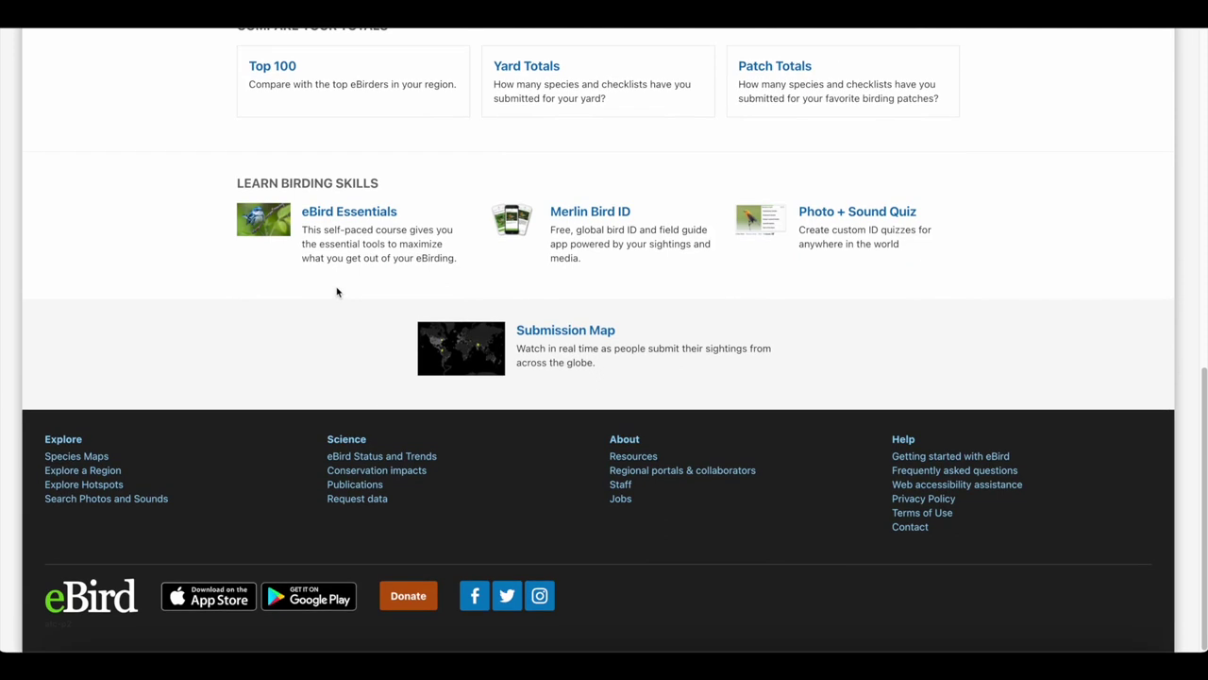
left_click(530, 332)
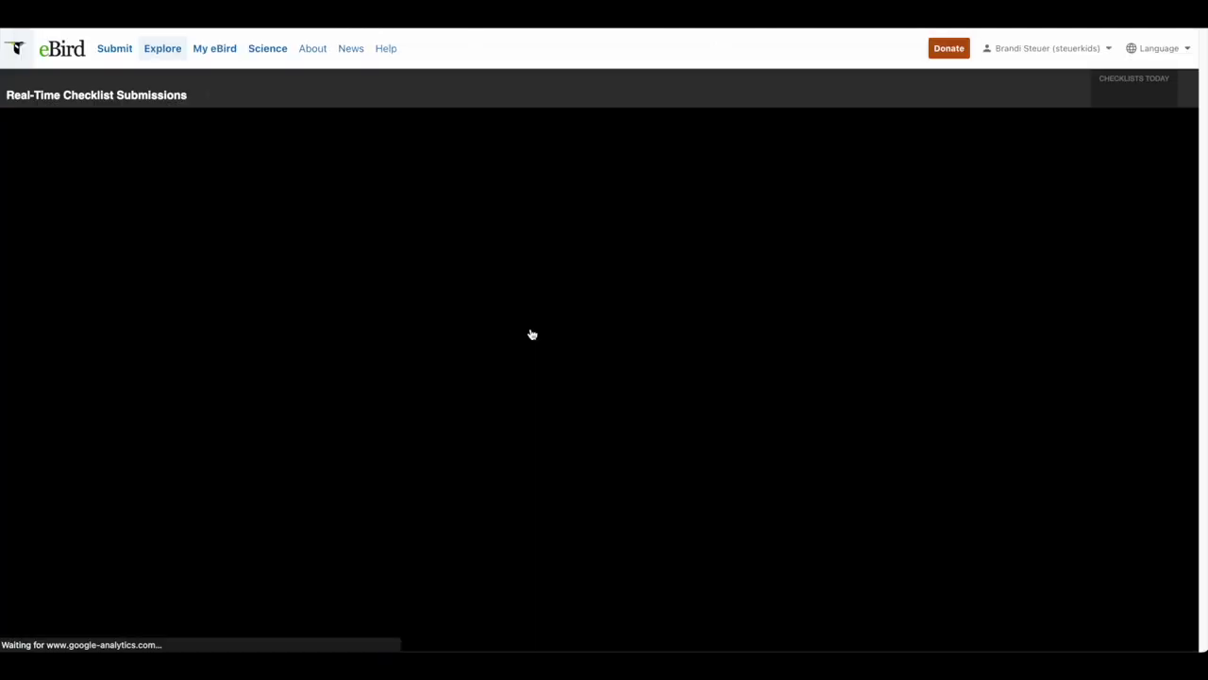